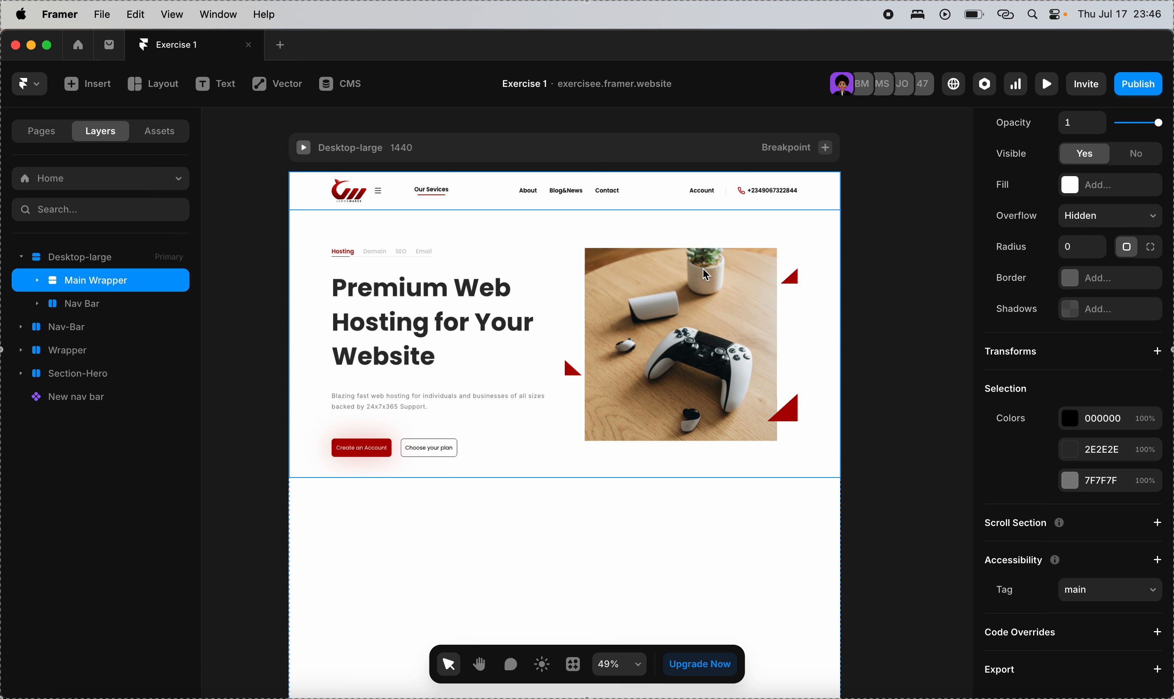
Create a component named "Nav Bar" from the nav bar of the Desktop-large page.
{"action": "left_click", "coordinate": [637, 207]}
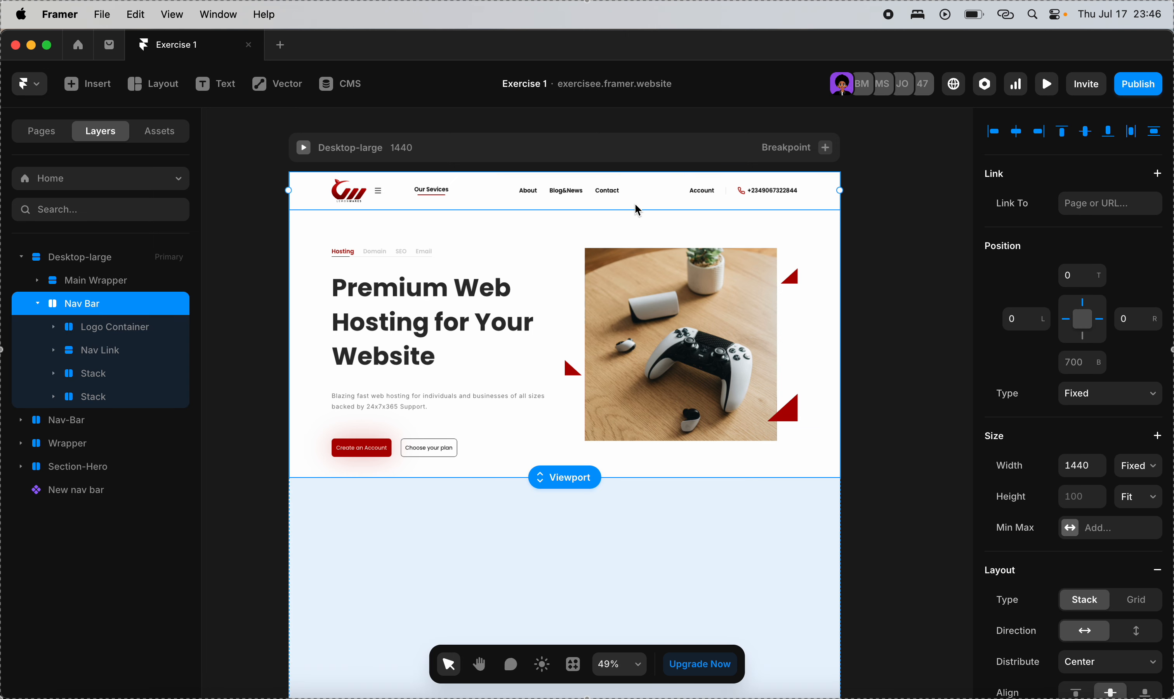
{"action": "scroll", "coordinate": [637, 209], "scroll_direction": "up", "scroll_amount": 5}
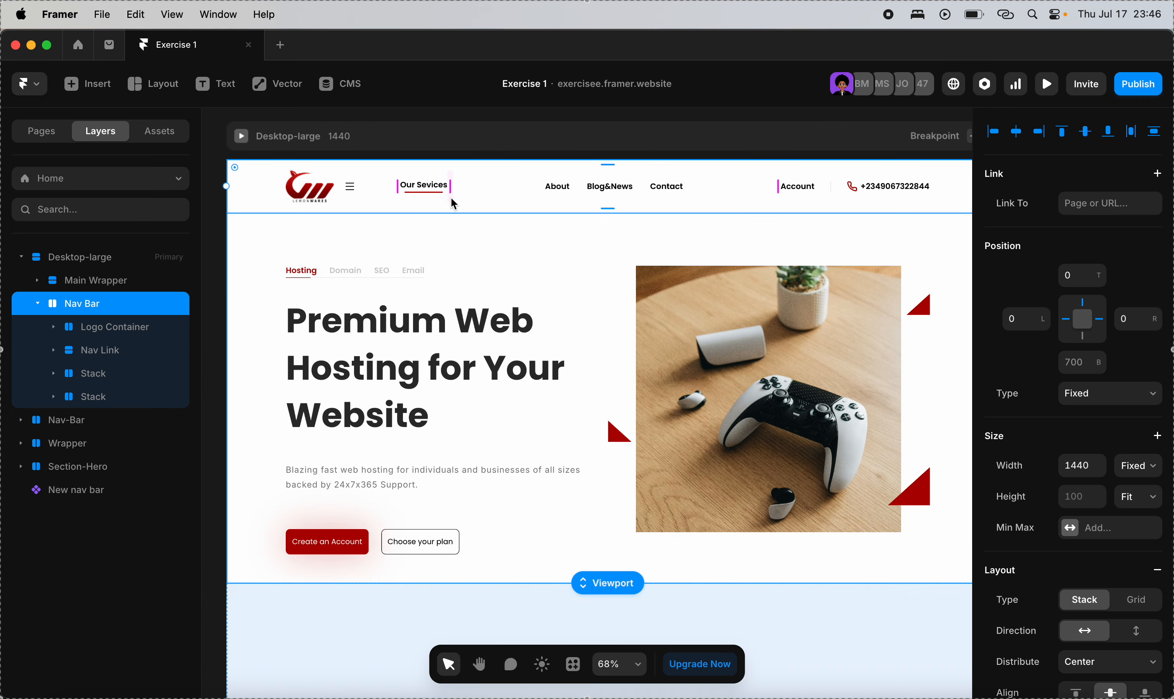
{"action": "right_click", "coordinate": [476, 212]}
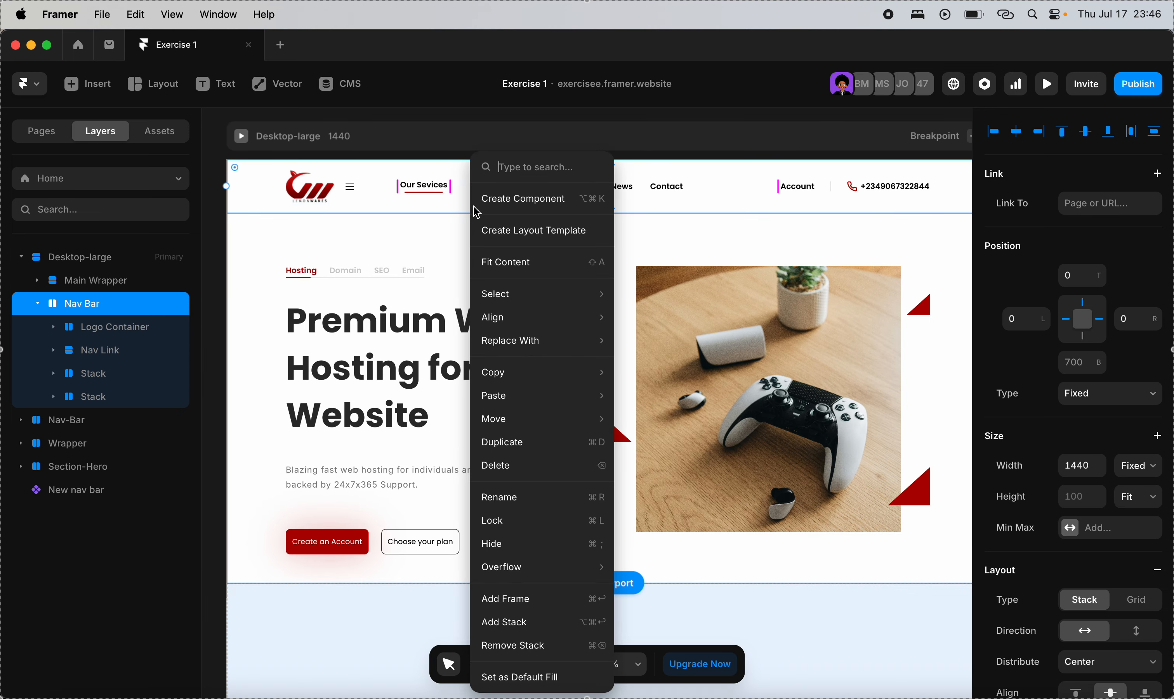
{"action": "left_click", "coordinate": [519, 196]}
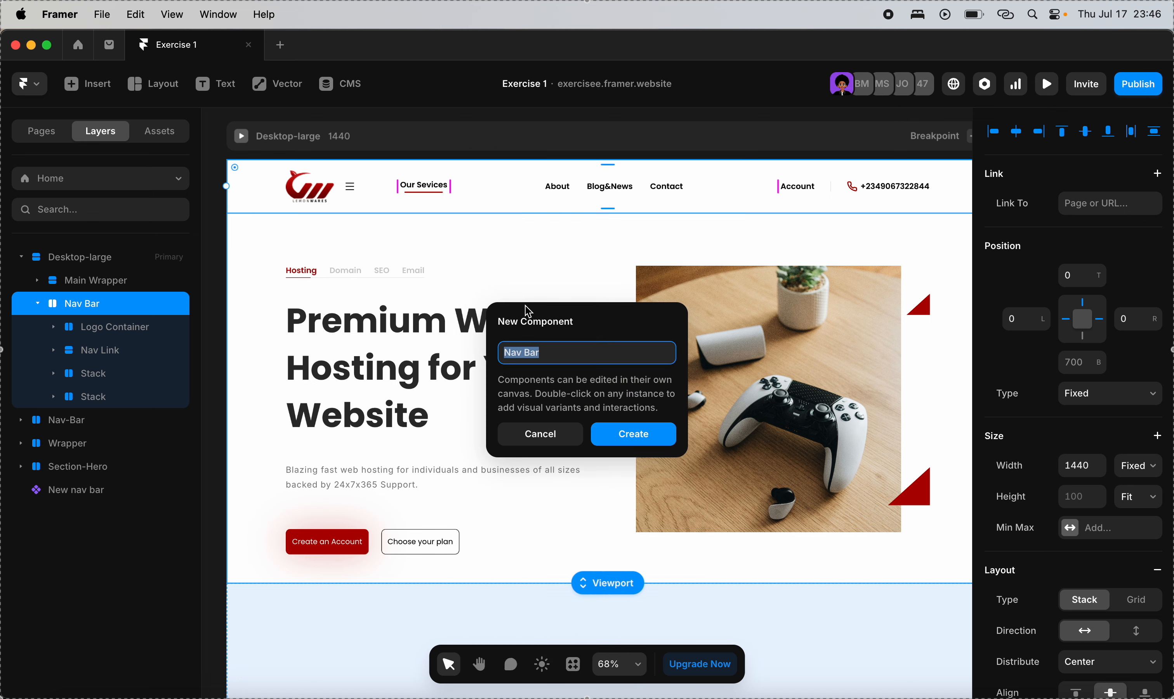
{"action": "key", "text": "Return"}
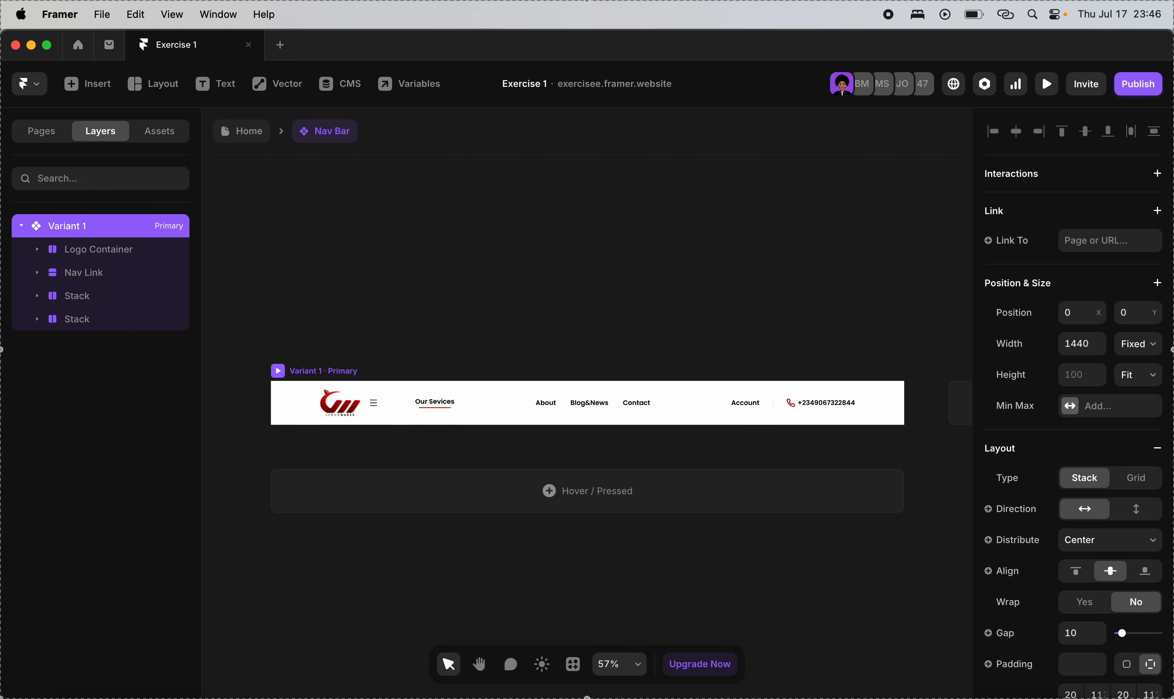
Rename the component's primary variant "Desktop large nav bar".
{"action": "double_click", "coordinate": [79, 231]}
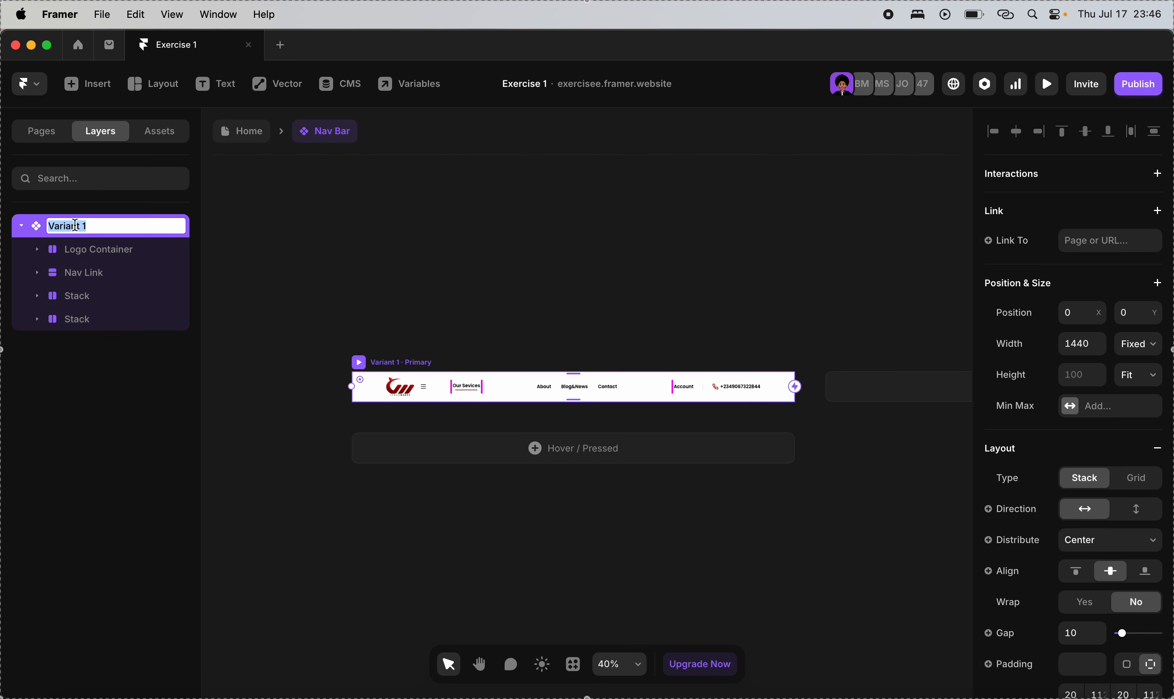
{"action": "type", "text": "Desktop nav"}
{"action": "key", "text": "Return"}
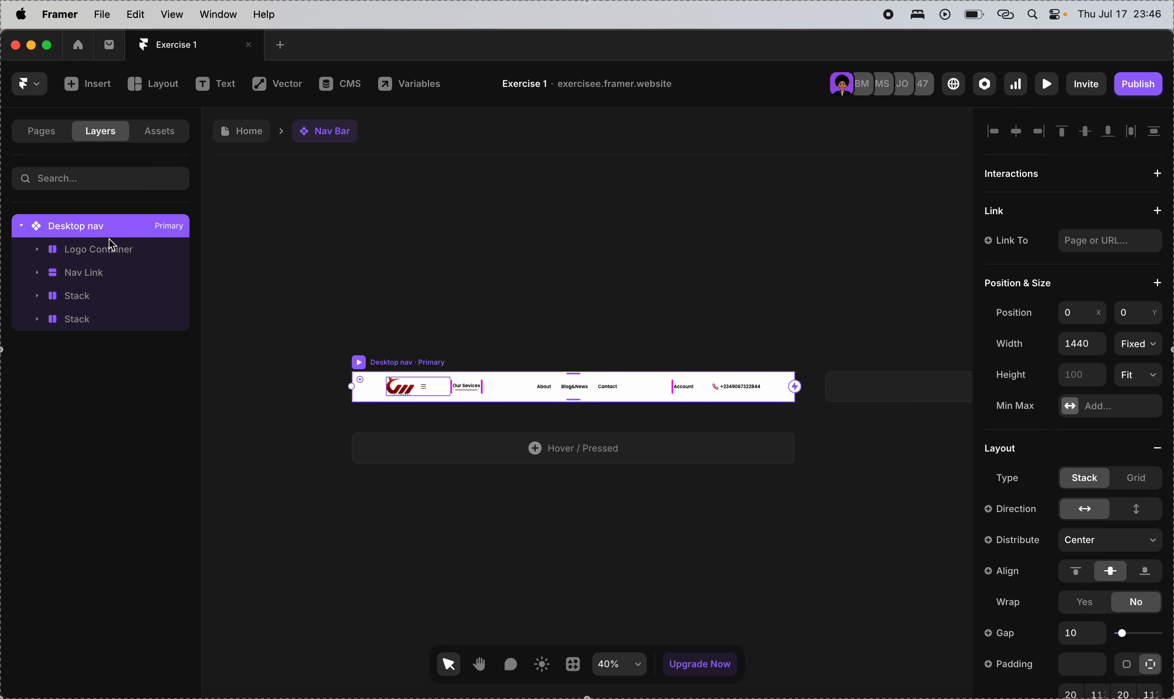
{"action": "double_click", "coordinate": [91, 227]}
{"action": "left_click", "coordinate": [91, 228]}
{"action": "key", "text": "Left"}
{"action": "type", "text": "large"}
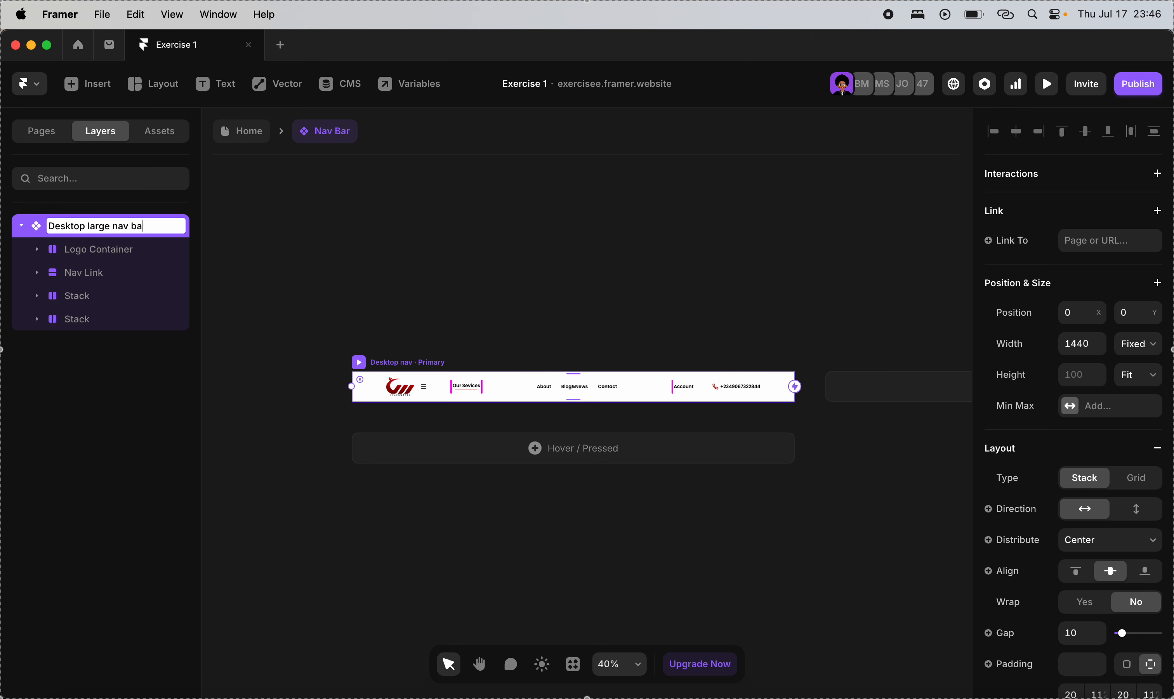
{"action": "key", "text": "Return"}
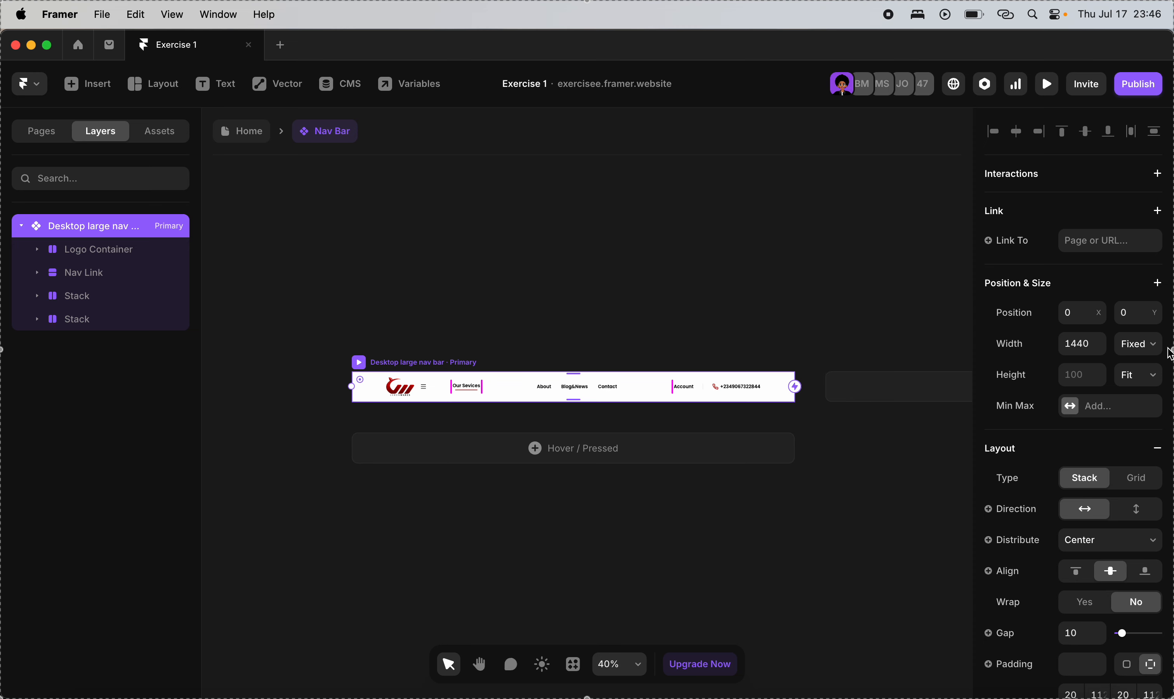
Add a second variant to the Nav Bar component, based on the primary variant.
{"action": "left_click", "coordinate": [794, 387]}
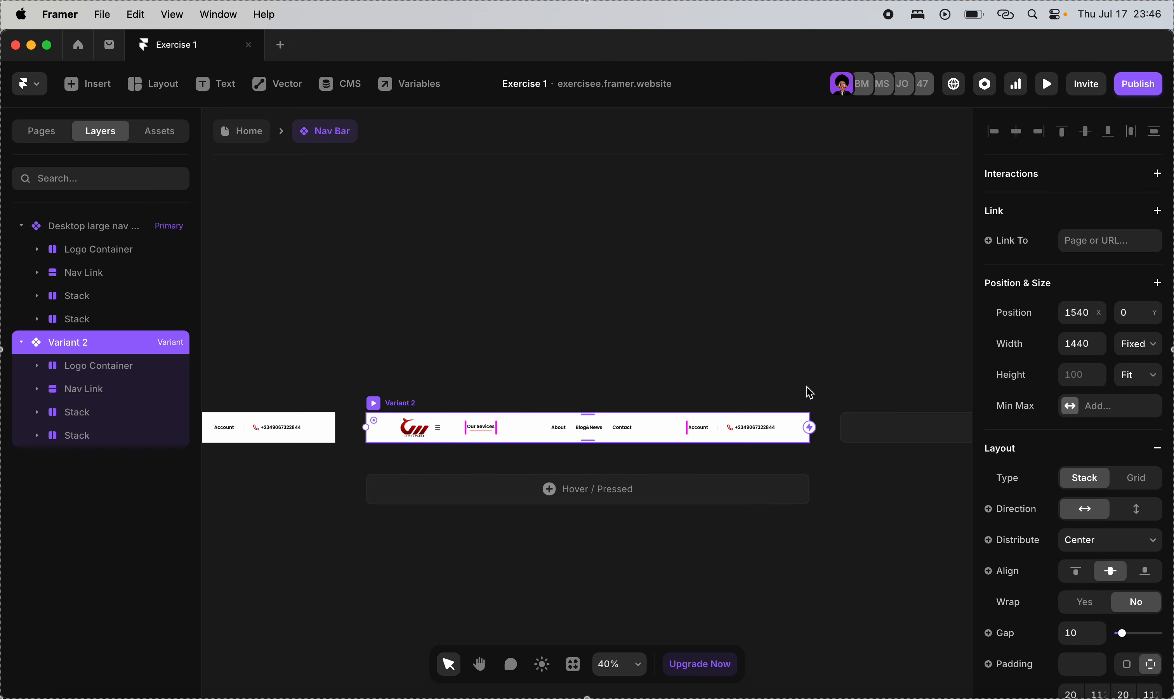
{"action": "scroll", "coordinate": [695, 472], "scroll_direction": "right", "scroll_amount": 2}
{"action": "scroll", "coordinate": [722, 467], "scroll_direction": "up", "scroll_amount": 5}
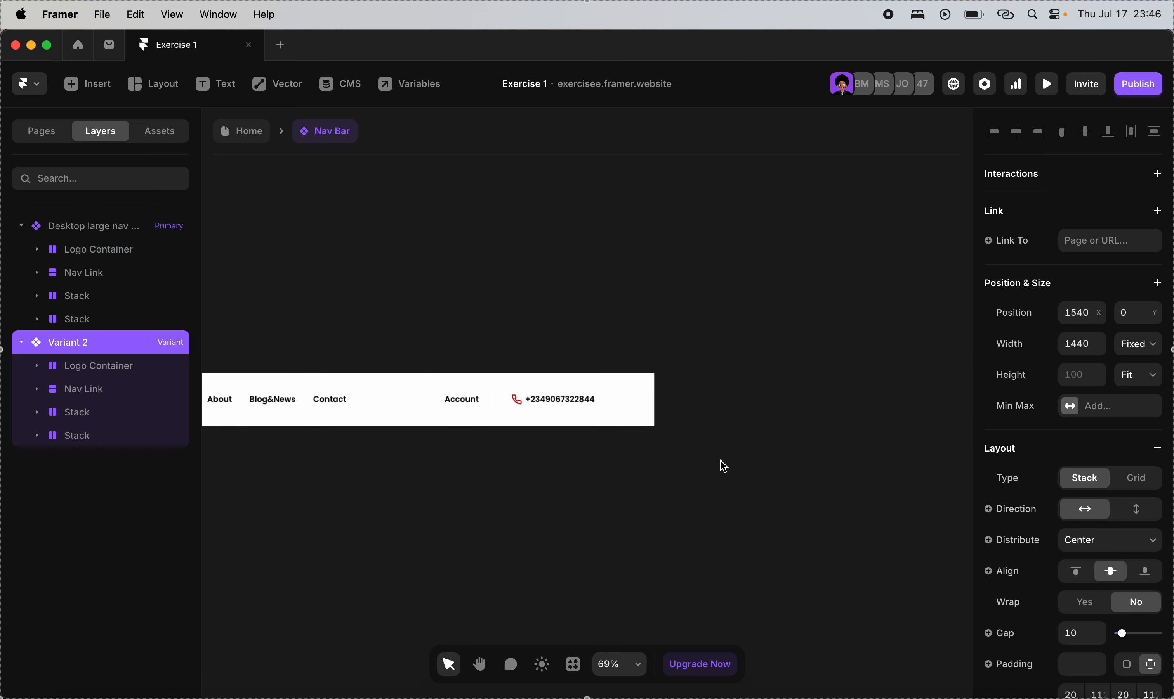
{"action": "scroll", "coordinate": [853, 405], "scroll_direction": "right", "scroll_amount": 2}
{"action": "scroll", "coordinate": [853, 405], "scroll_direction": "down", "scroll_amount": 1}
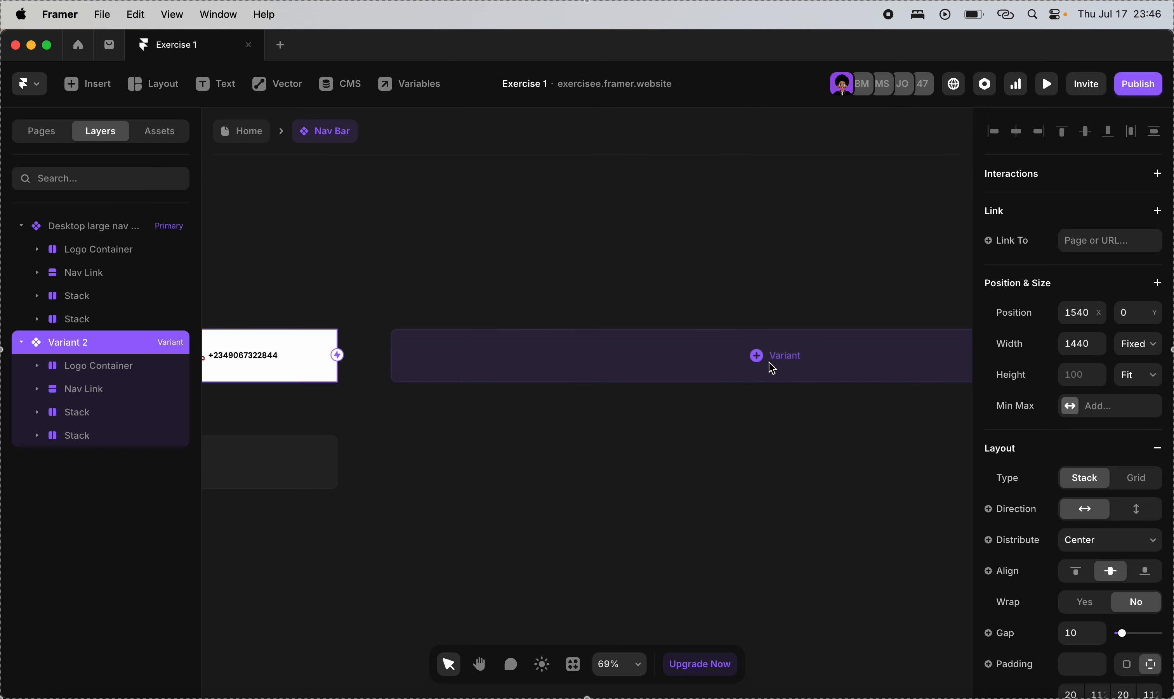
Compare the primary nav bar with its second variant, examining the logo, menu icon and links.
{"action": "scroll", "coordinate": [769, 368], "scroll_direction": "left", "scroll_amount": 5}
{"action": "scroll", "coordinate": [767, 367], "scroll_direction": "down", "scroll_amount": 3}
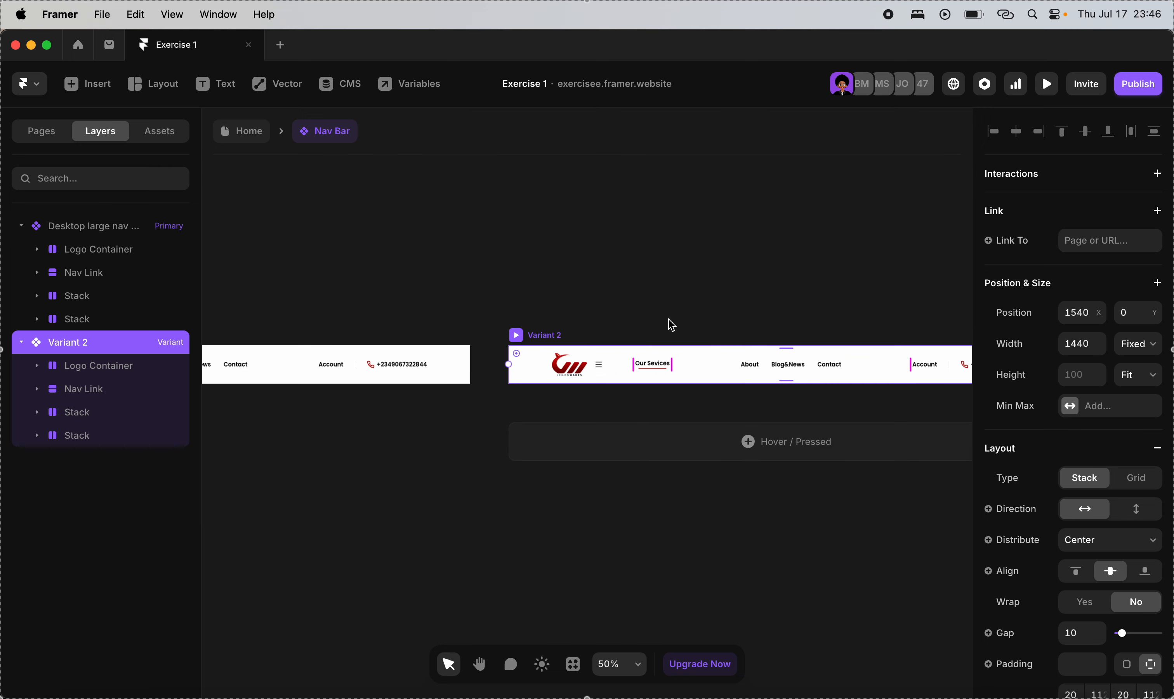
{"action": "scroll", "coordinate": [668, 324], "scroll_direction": "right", "scroll_amount": 3}
{"action": "left_click", "coordinate": [326, 339]}
{"action": "scroll", "coordinate": [325, 339], "scroll_direction": "right", "scroll_amount": 5}
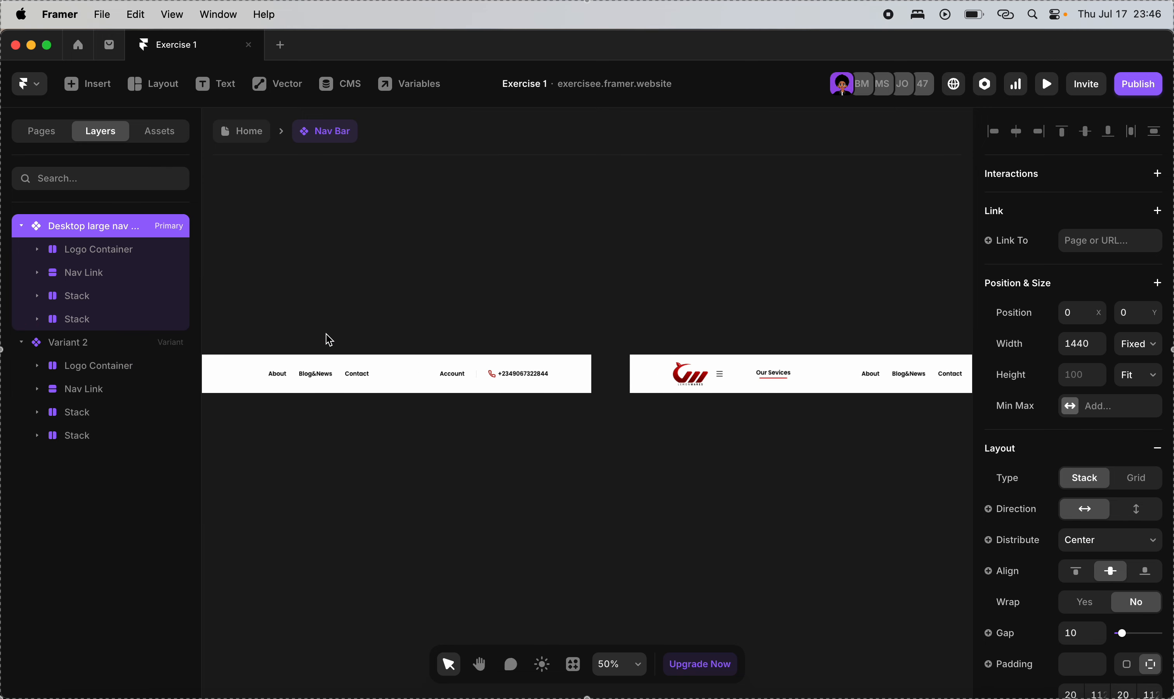
{"action": "scroll", "coordinate": [667, 362], "scroll_direction": "left", "scroll_amount": 8}
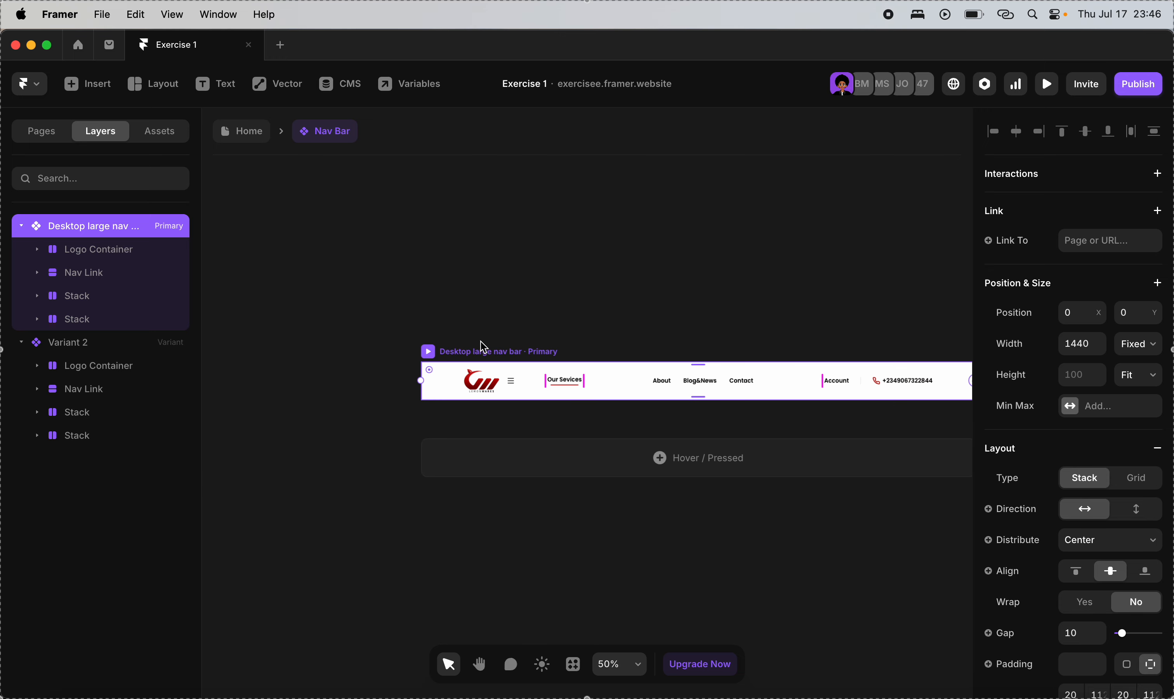
{"action": "scroll", "coordinate": [481, 345], "scroll_direction": "up", "scroll_amount": 5}
{"action": "scroll", "coordinate": [479, 343], "scroll_direction": "right", "scroll_amount": 5}
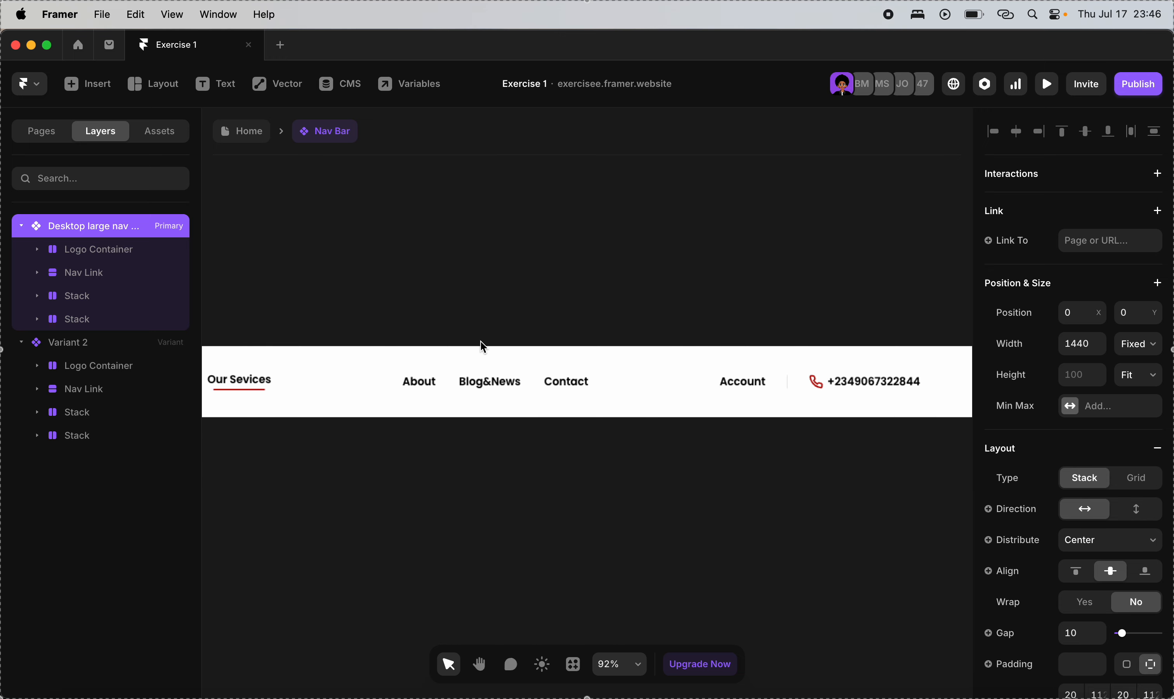
{"action": "scroll", "coordinate": [453, 350], "scroll_direction": "left", "scroll_amount": 6}
{"action": "scroll", "coordinate": [527, 343], "scroll_direction": "right", "scroll_amount": 13}
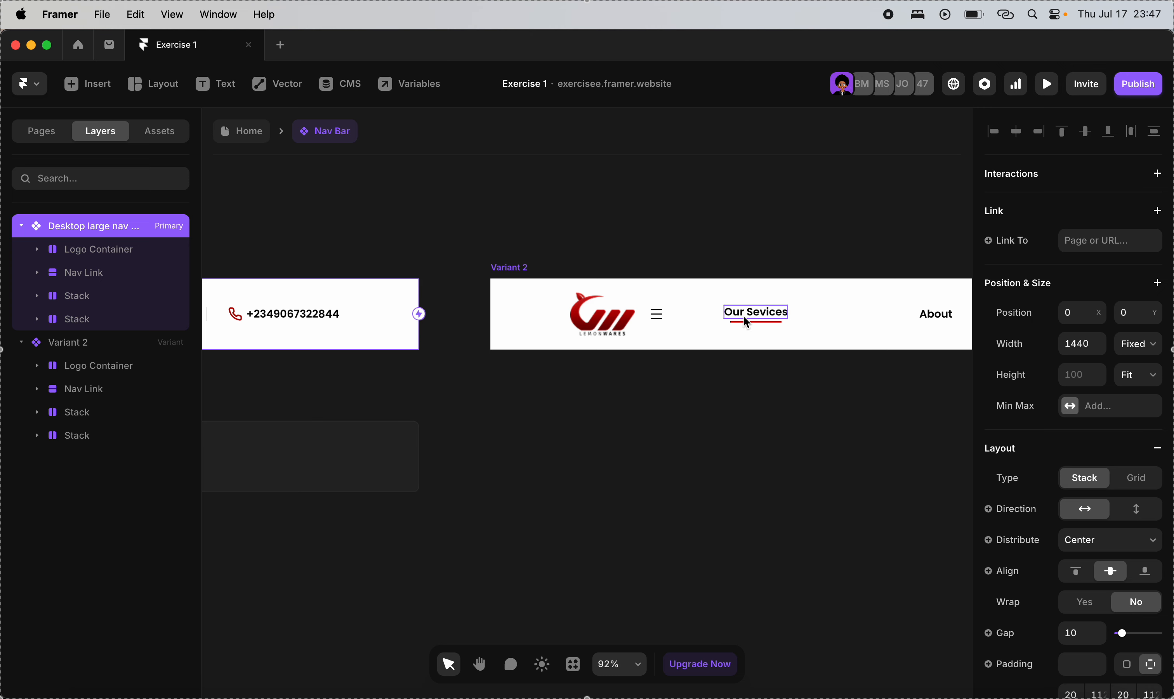
{"action": "scroll", "coordinate": [746, 322], "scroll_direction": "down", "scroll_amount": 3}
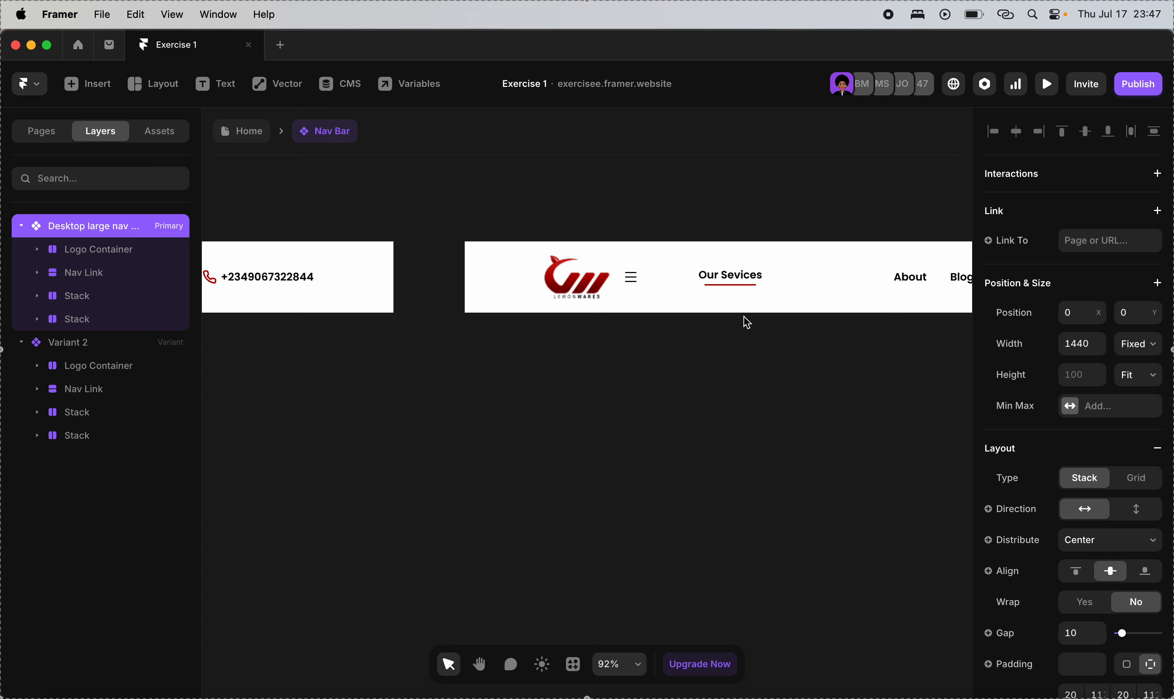
Rename the second variant "Desktop small navbar".
{"action": "double_click", "coordinate": [76, 342]}
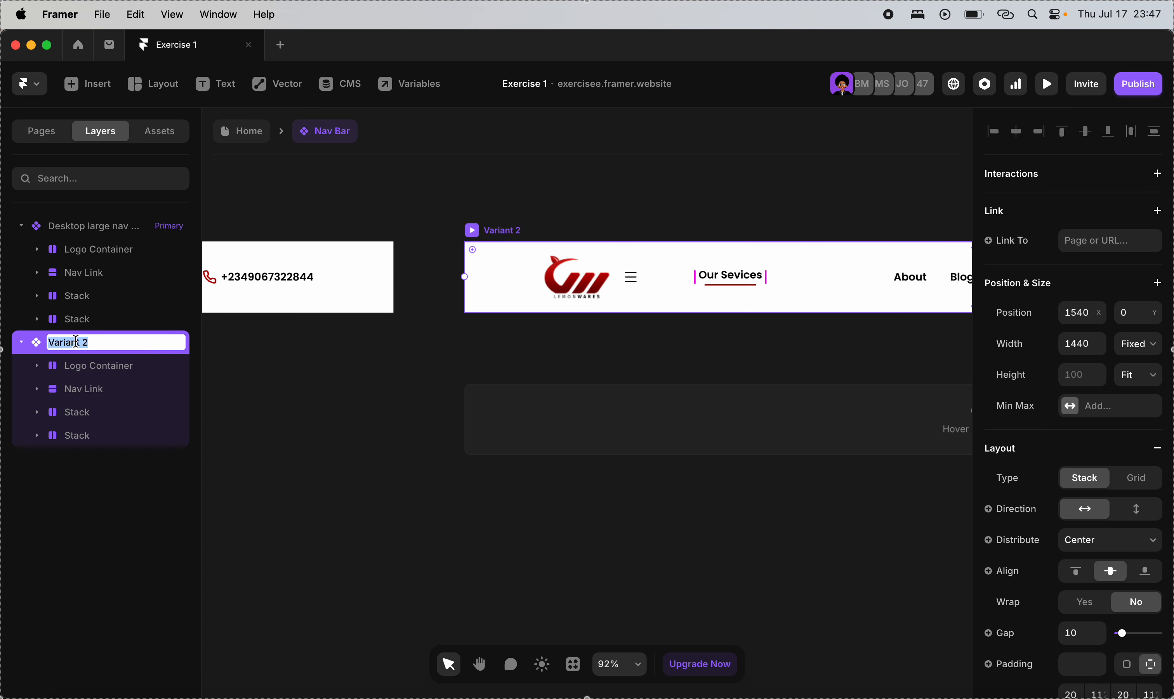
{"action": "type", "text": "DEs"}
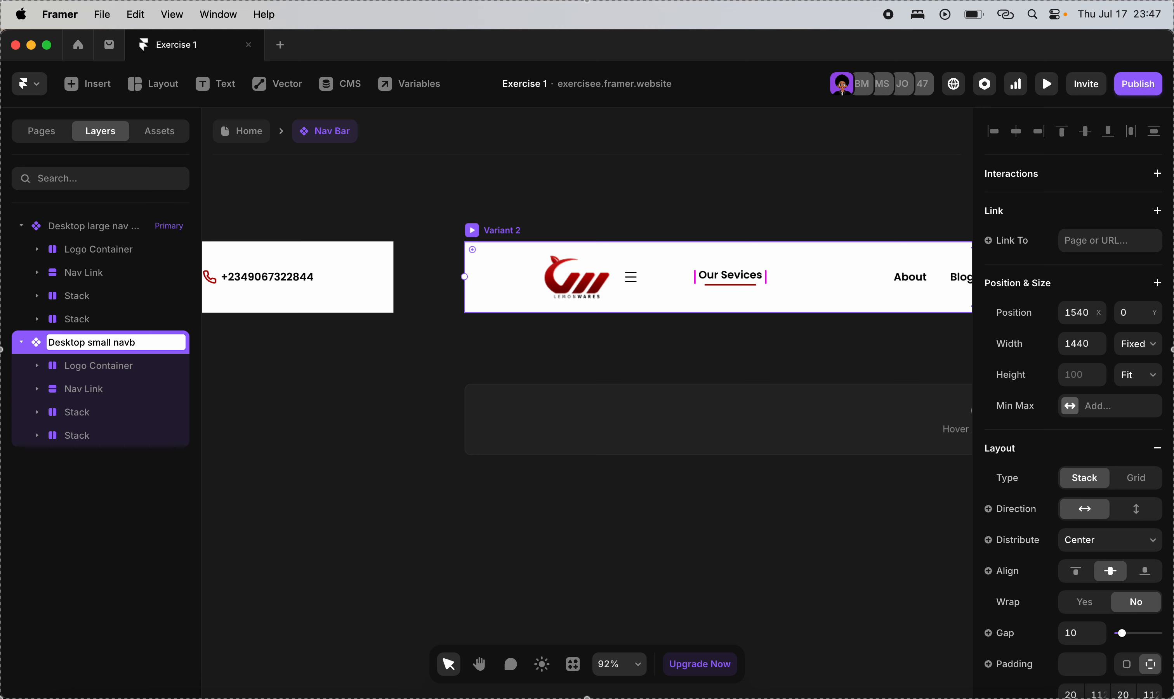
{"action": "key", "text": "Return"}
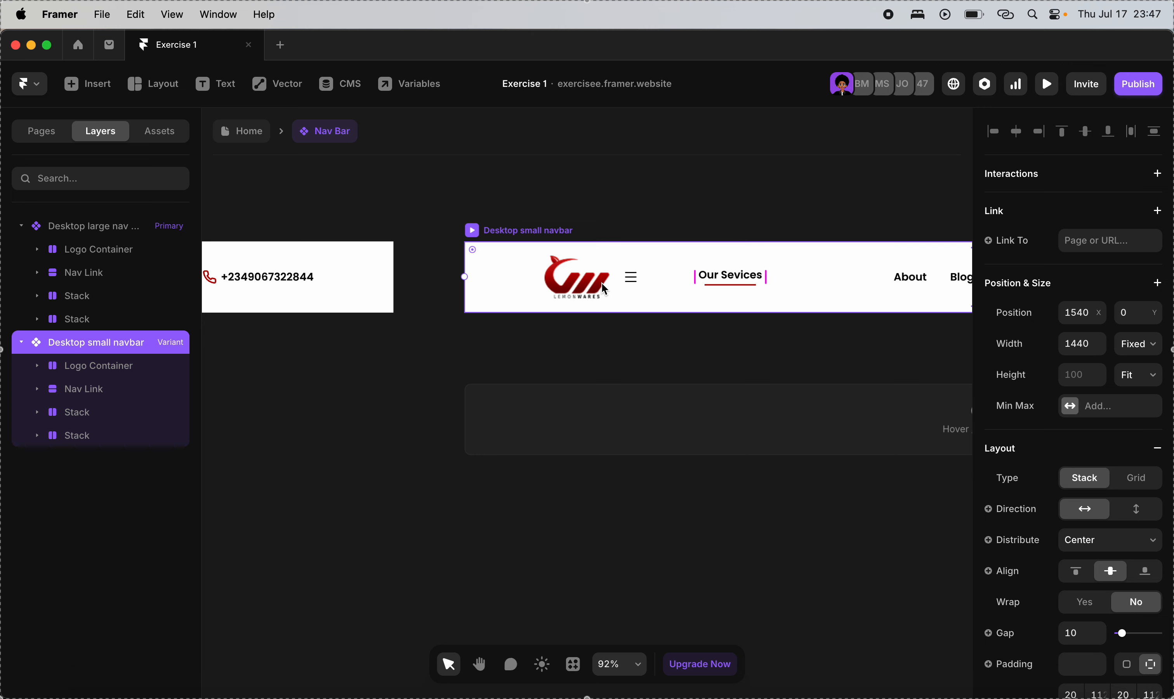
Set the Desktop small navbar's width to 1200 and its right and left padding to 90.
{"action": "scroll", "coordinate": [1122, 538], "scroll_direction": "down", "scroll_amount": 1}
{"action": "left_click", "coordinate": [1077, 332]}
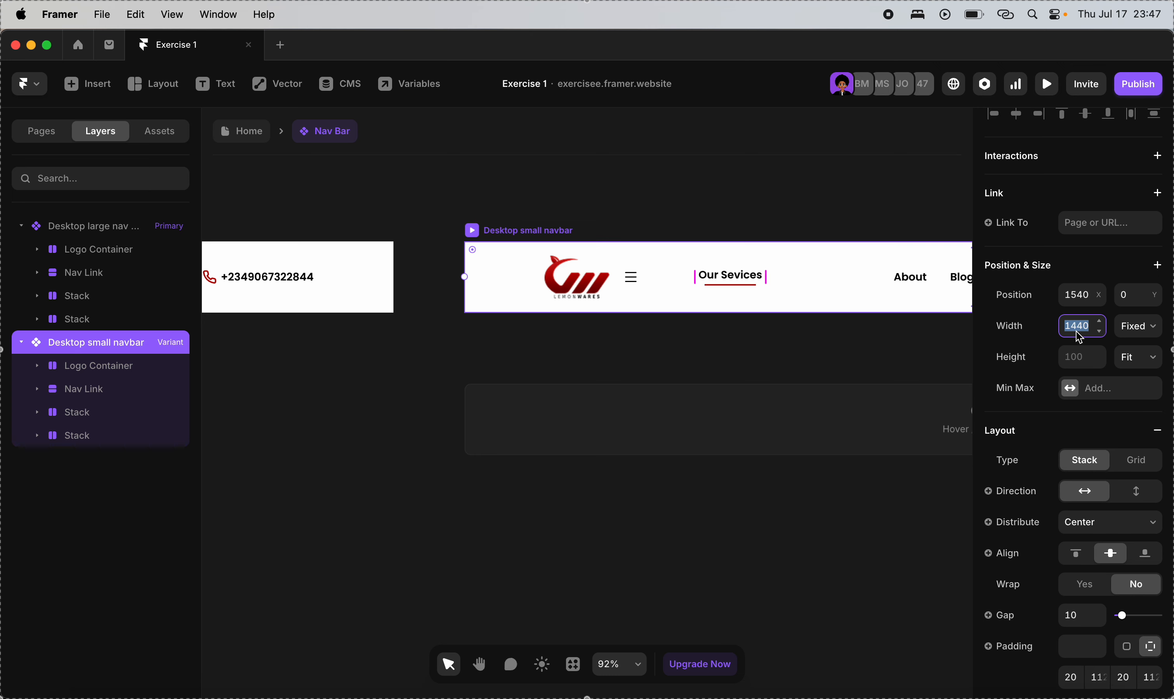
{"action": "type", "text": "1200"}
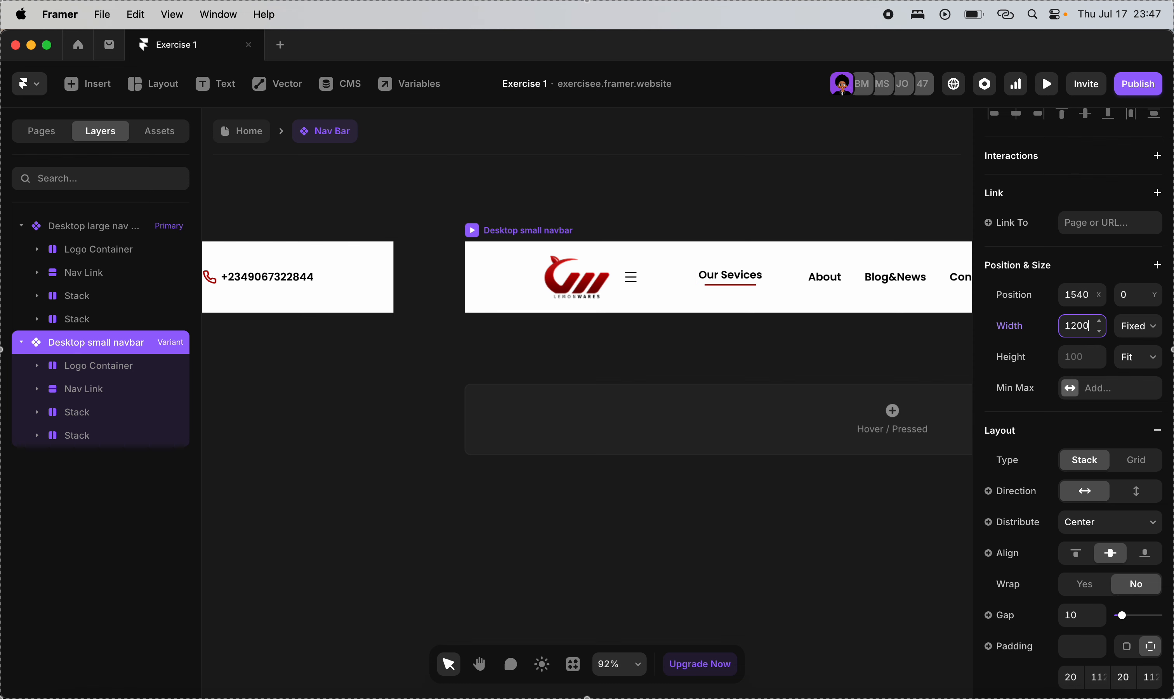
{"action": "scroll", "coordinate": [1122, 416], "scroll_direction": "down", "scroll_amount": 5}
{"action": "left_click", "coordinate": [1100, 543]}
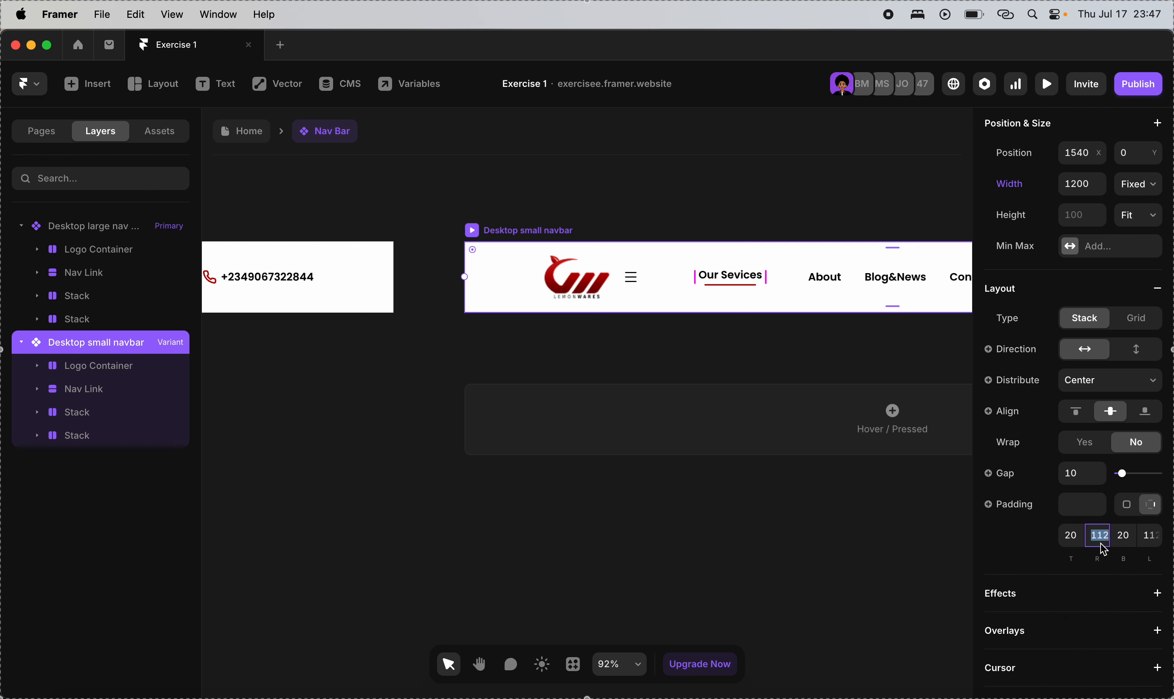
{"action": "type", "text": "90"}
{"action": "key", "text": "Tab"}
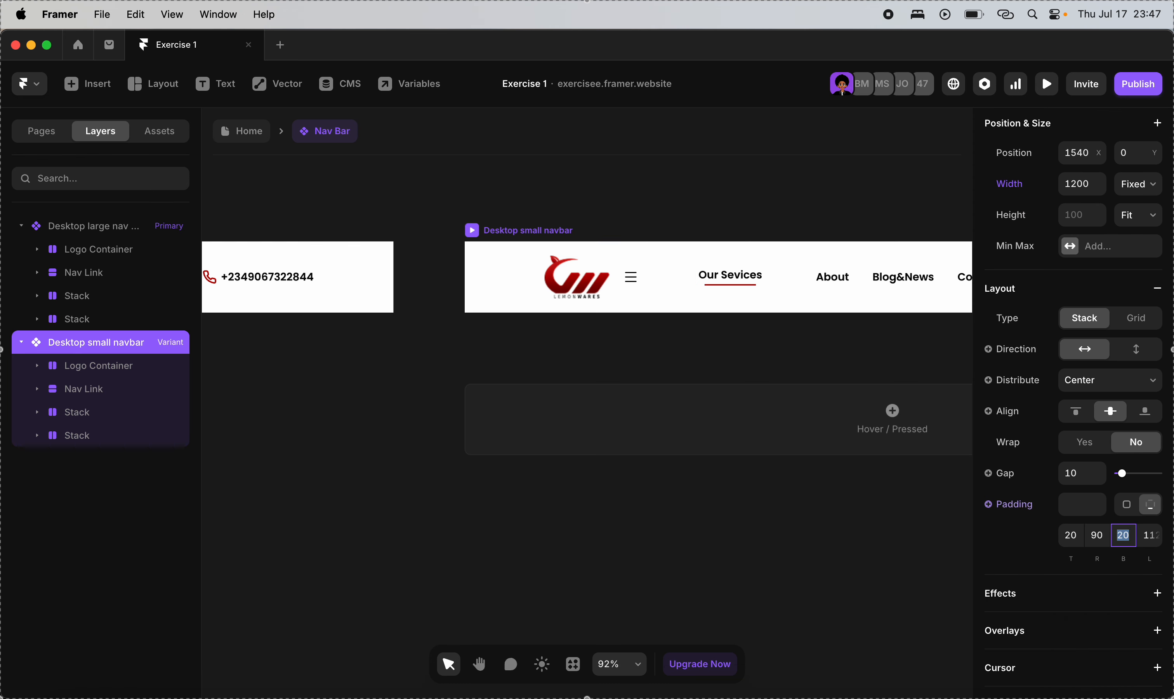
{"action": "type", "text": "90"}
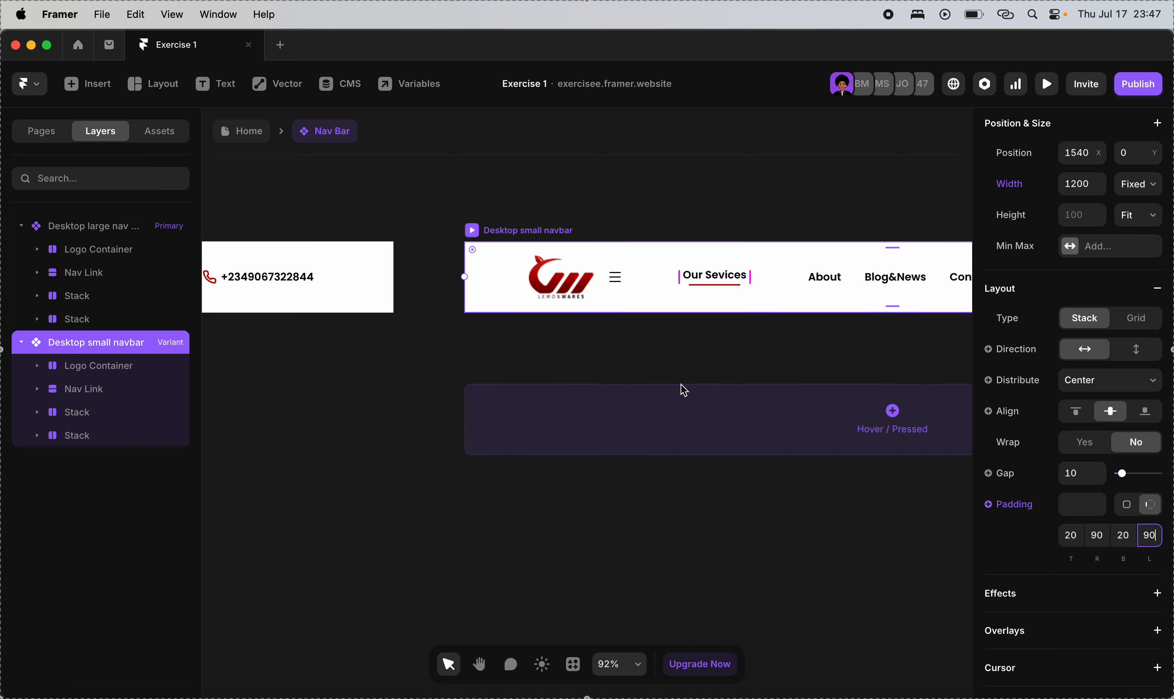
Hide the Icon-Container holding the menu and close icons in the primary variant's Logo Container.
{"action": "scroll", "coordinate": [522, 274], "scroll_direction": "right", "scroll_amount": 1}
{"action": "scroll", "coordinate": [524, 272], "scroll_direction": "left", "scroll_amount": 8}
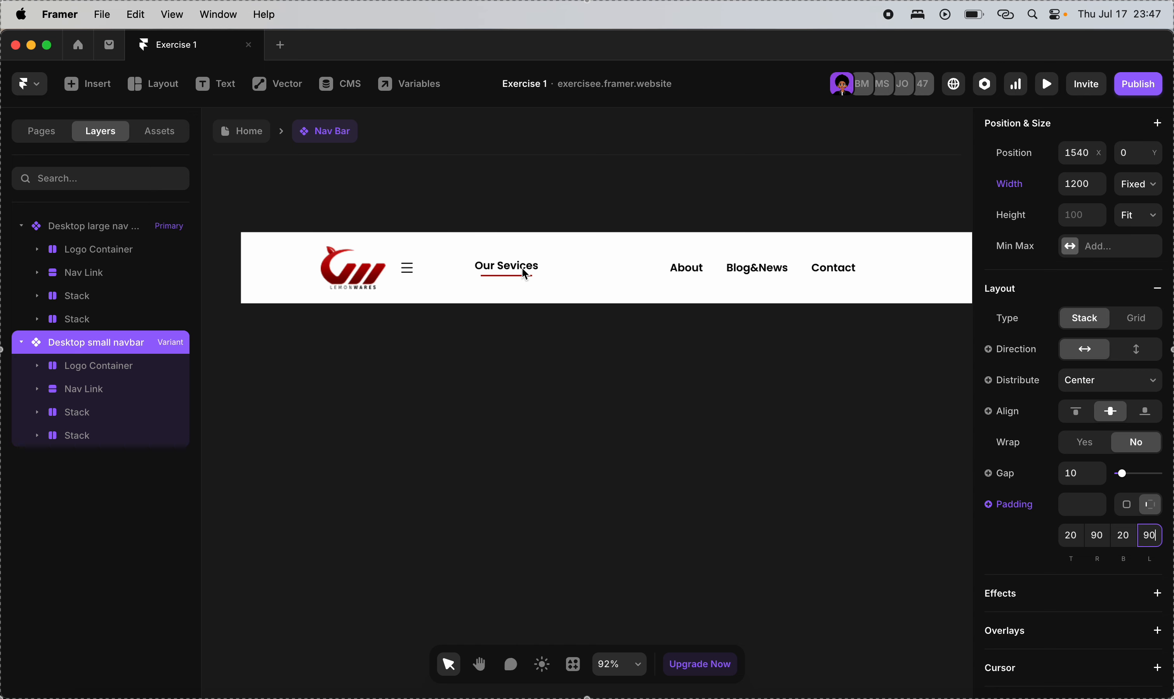
{"action": "left_click", "coordinate": [407, 264]}
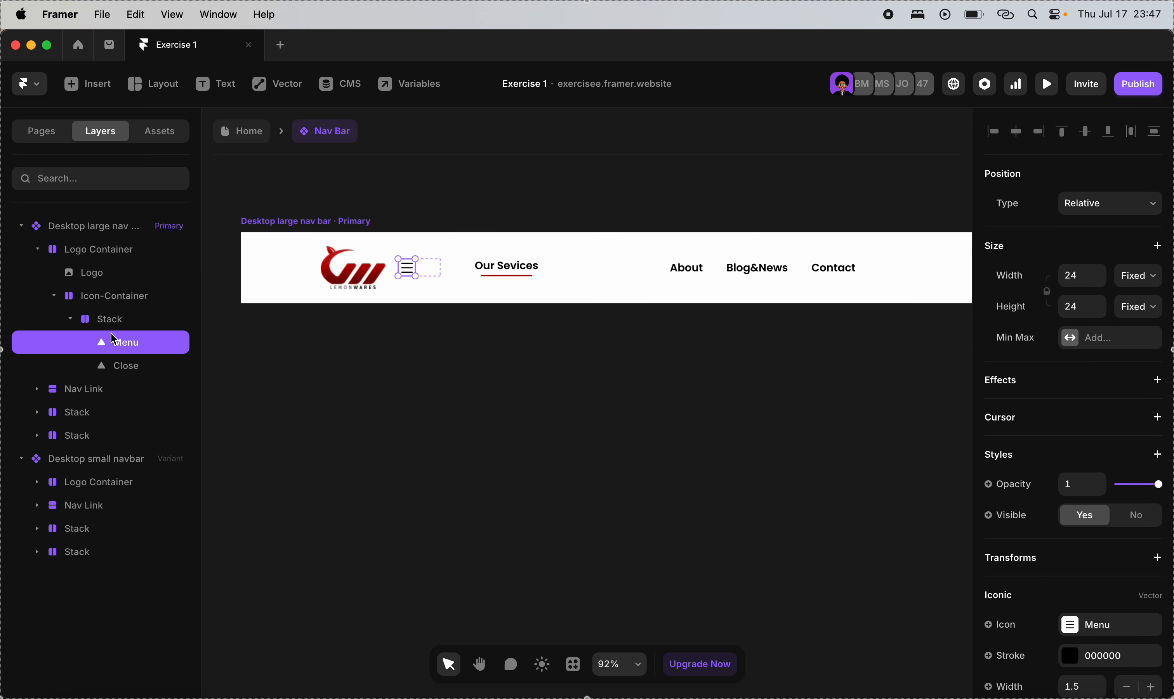
{"action": "left_click", "coordinate": [116, 304]}
{"action": "scroll", "coordinate": [1138, 572], "scroll_direction": "down", "scroll_amount": 4}
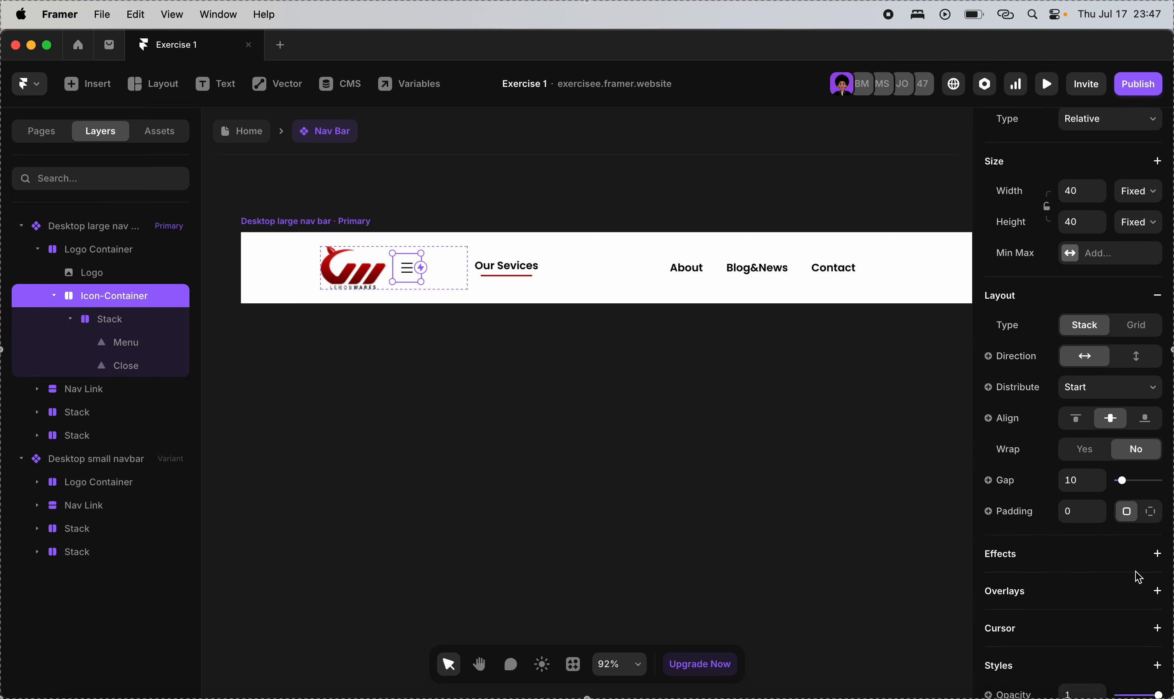
{"action": "scroll", "coordinate": [1163, 550], "scroll_direction": "down", "scroll_amount": 5}
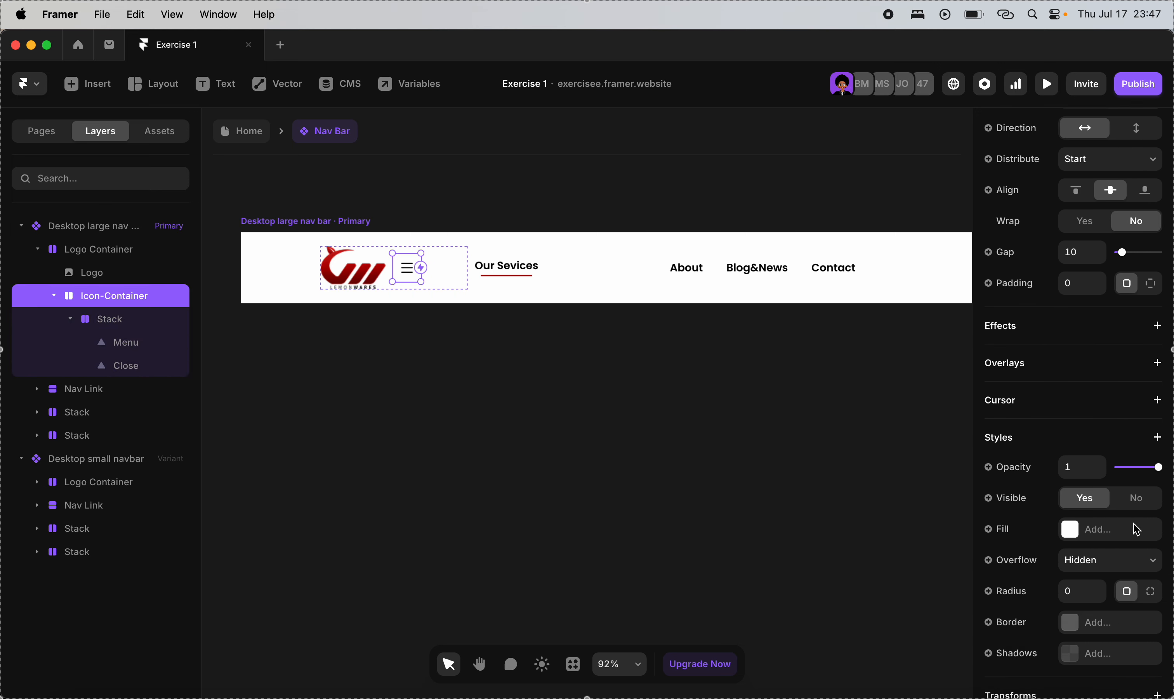
{"action": "left_click", "coordinate": [1136, 499]}
Add a third variant to the Nav Bar component, based on the Desktop small navbar.
{"action": "scroll", "coordinate": [671, 451], "scroll_direction": "down", "scroll_amount": 3}
{"action": "scroll", "coordinate": [458, 373], "scroll_direction": "right", "scroll_amount": 5}
{"action": "scroll", "coordinate": [456, 370], "scroll_direction": "right", "scroll_amount": 9}
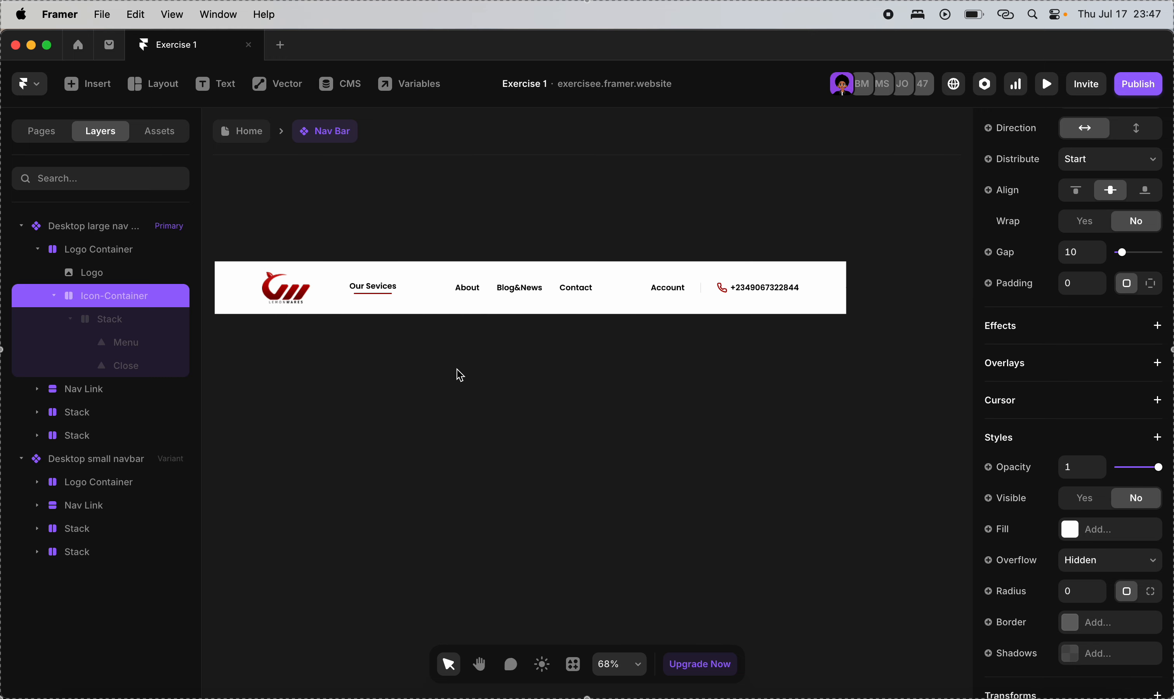
{"action": "left_click", "coordinate": [707, 280]}
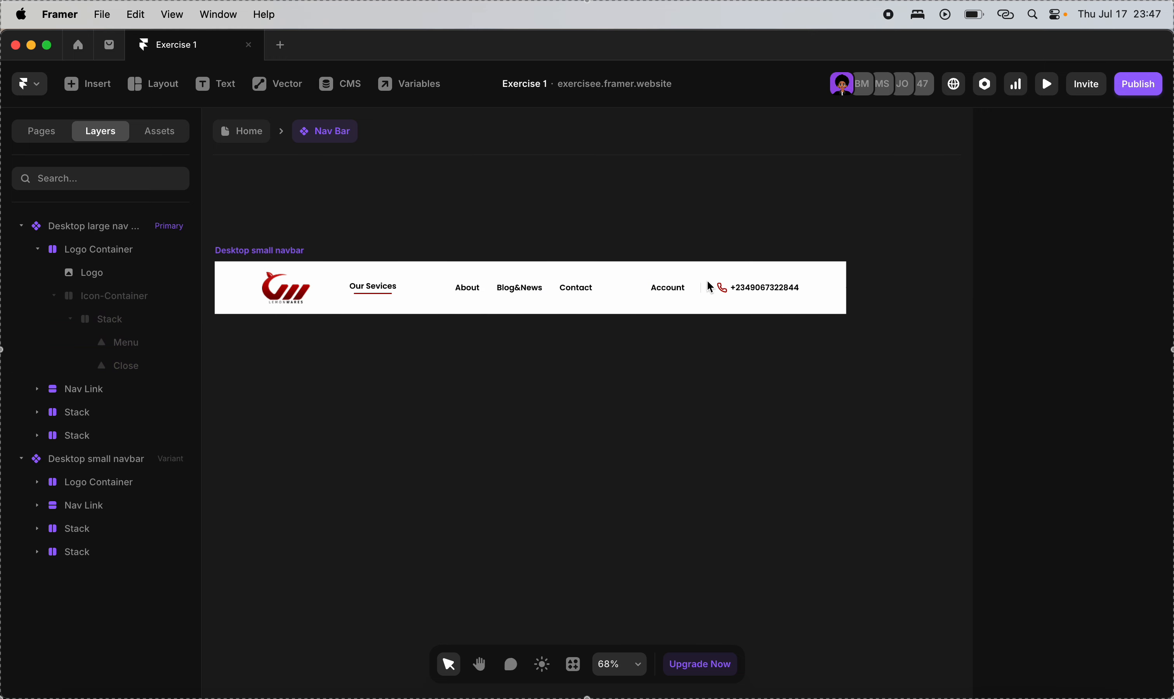
{"action": "scroll", "coordinate": [706, 281], "scroll_direction": "up", "scroll_amount": 1}
{"action": "scroll", "coordinate": [706, 280], "scroll_direction": "left", "scroll_amount": 2}
{"action": "left_click", "coordinate": [278, 289]}
{"action": "scroll", "coordinate": [269, 289], "scroll_direction": "right", "scroll_amount": 9}
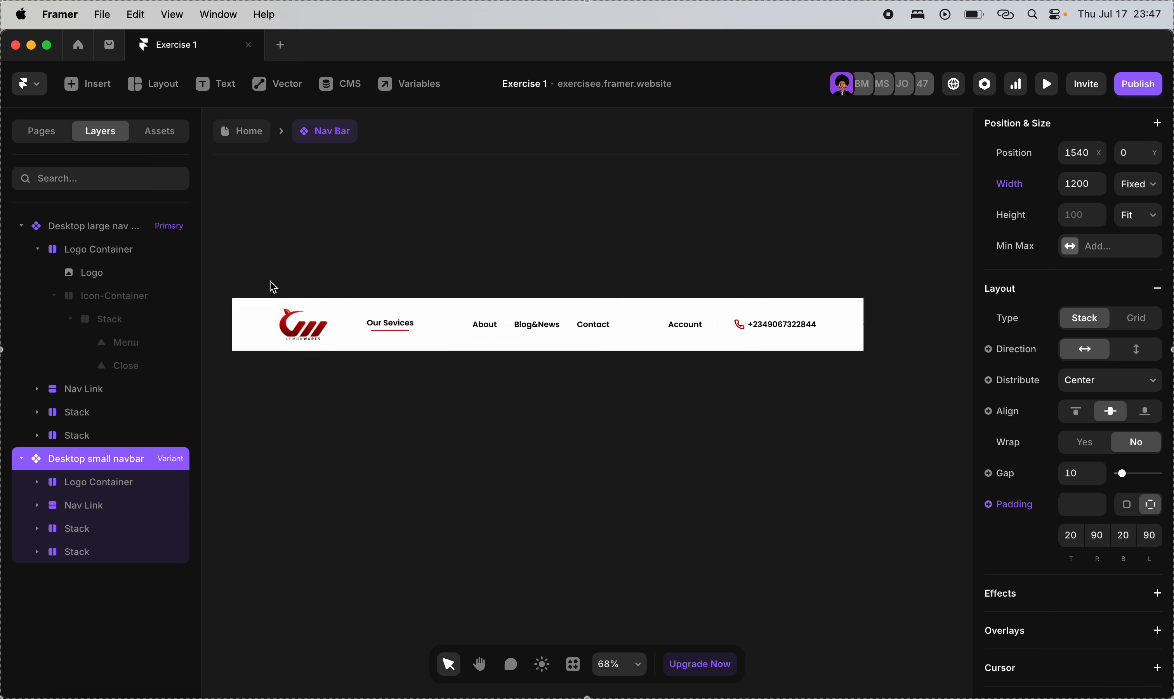
{"action": "left_click", "coordinate": [570, 319]}
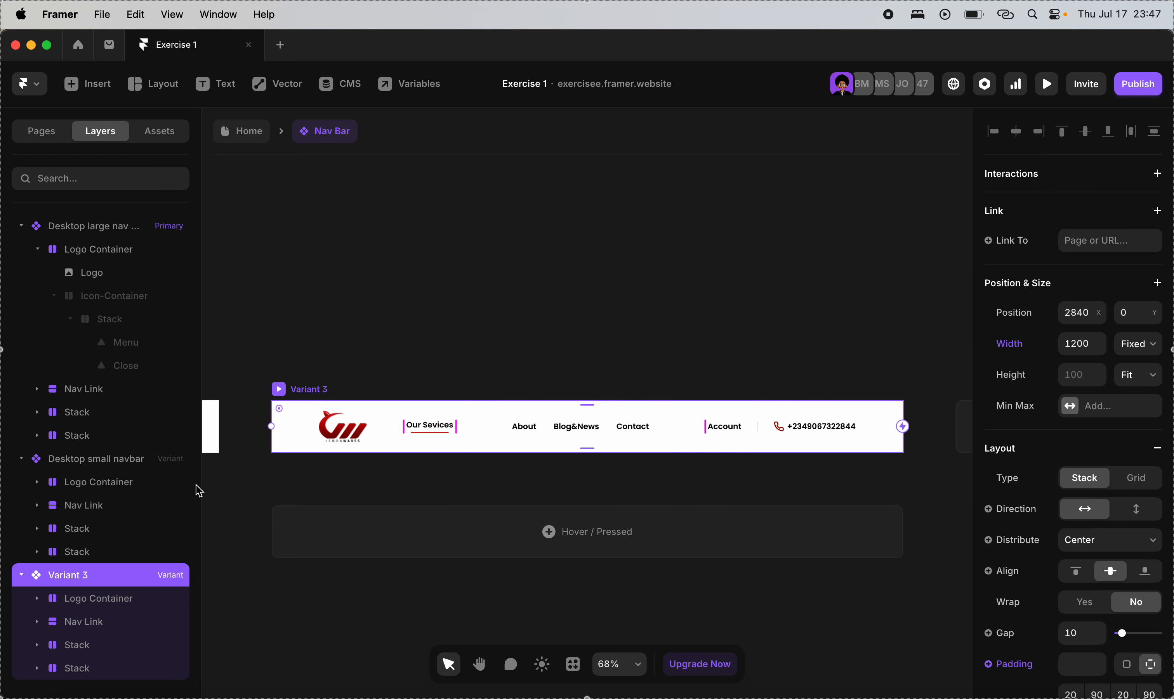
Rename the third variant "Tablet" and set its width to 810.
{"action": "double_click", "coordinate": [95, 576]}
{"action": "type", "text": "Tablet"}
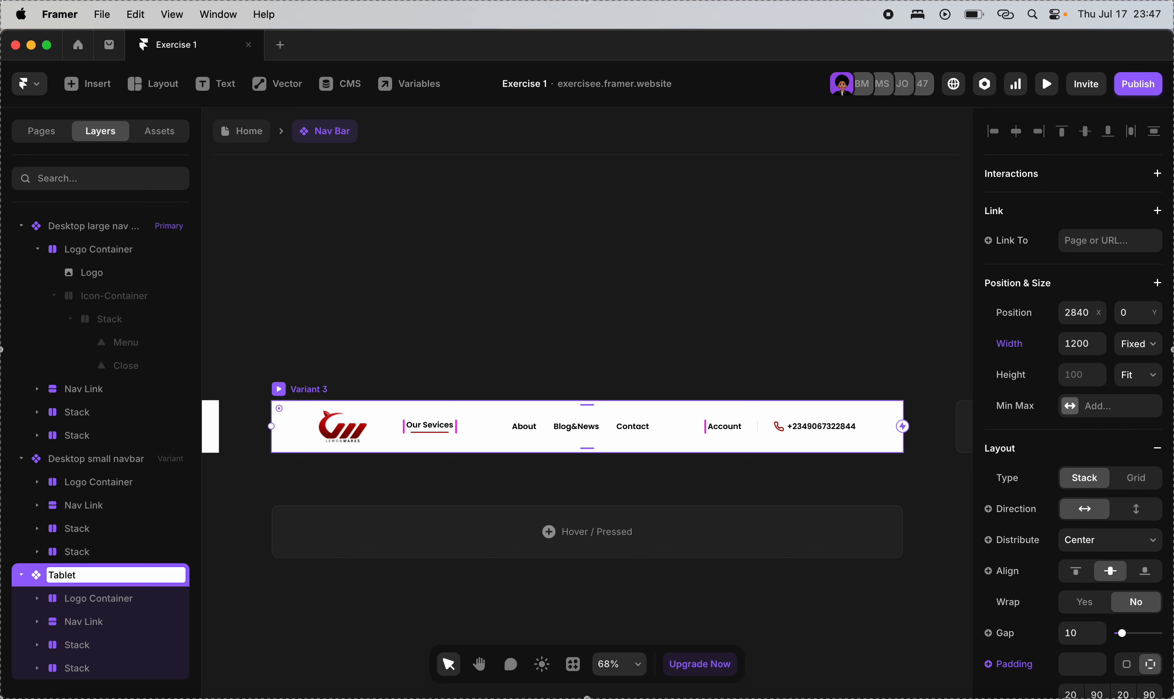
{"action": "key", "text": "Return"}
{"action": "left_click", "coordinate": [1079, 345]}
{"action": "type", "text": "810"}
{"action": "key", "text": "Return"}
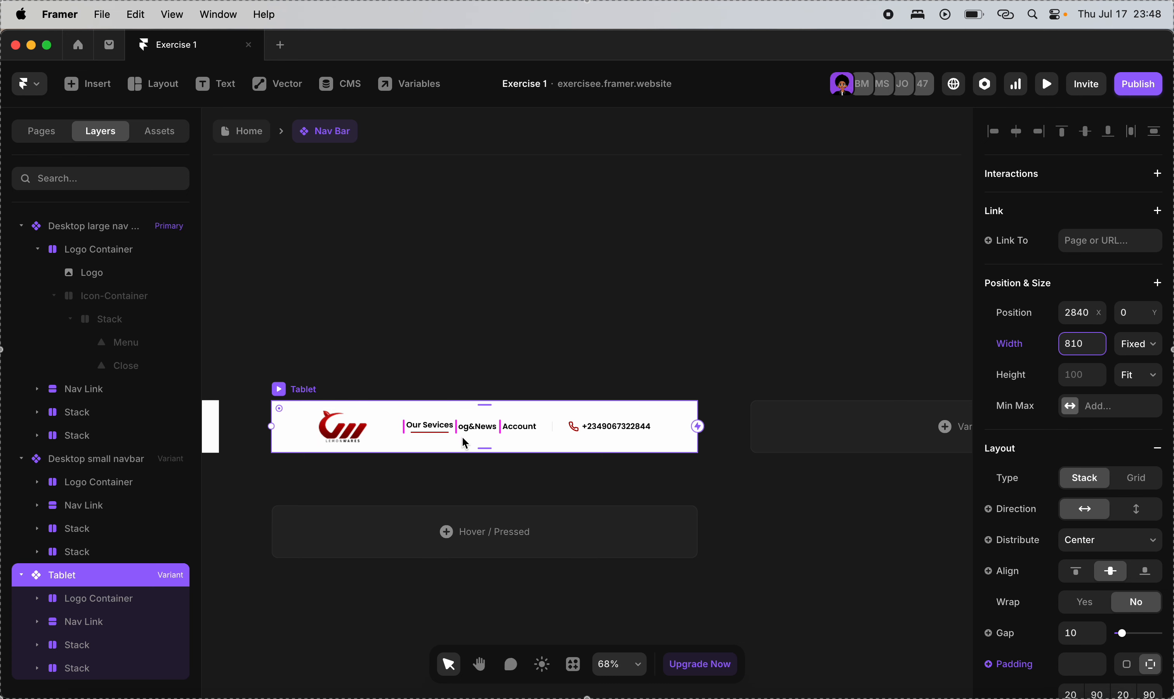
Examine how the Our Sevices and Blog&News links are nested within the Tablet variant's layers.
{"action": "scroll", "coordinate": [464, 443], "scroll_direction": "left", "scroll_amount": 5}
{"action": "scroll", "coordinate": [465, 443], "scroll_direction": "up", "scroll_amount": 5}
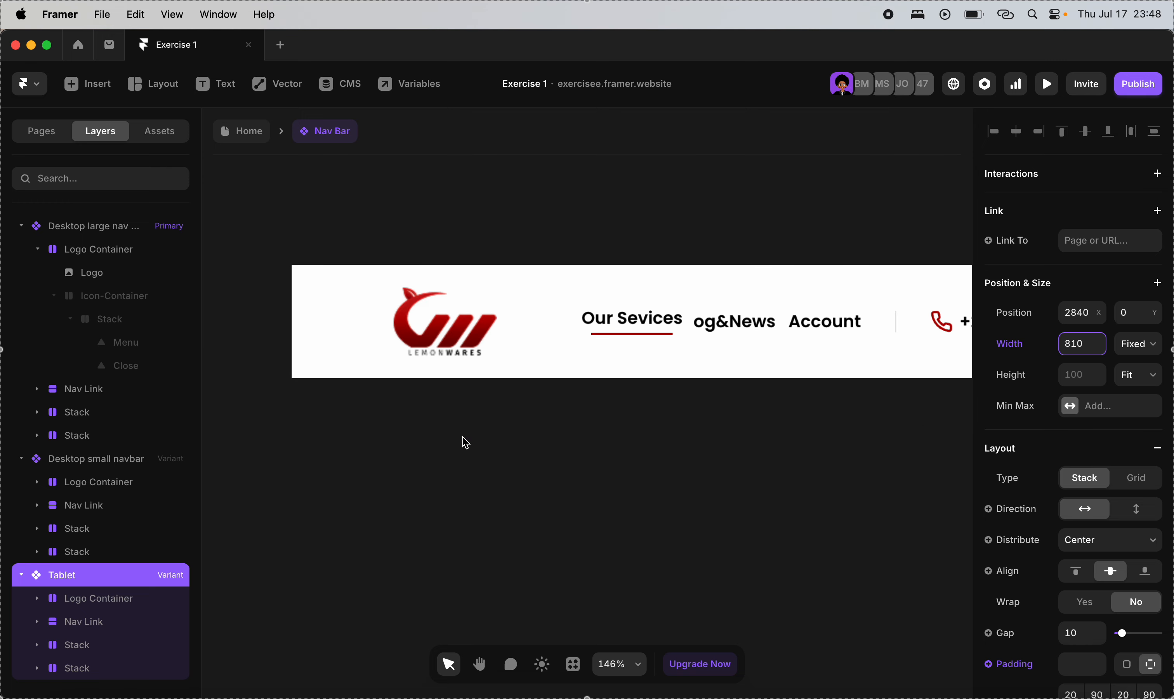
{"action": "scroll", "coordinate": [464, 444], "scroll_direction": "right", "scroll_amount": 3}
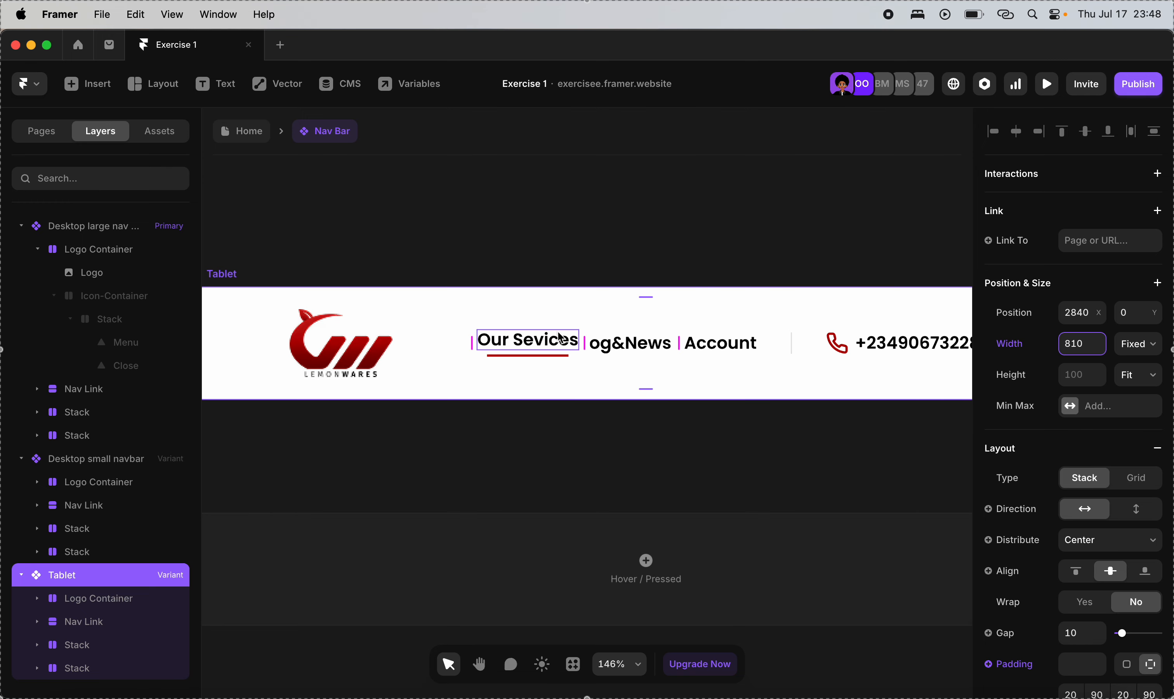
{"action": "left_click", "coordinate": [549, 344]}
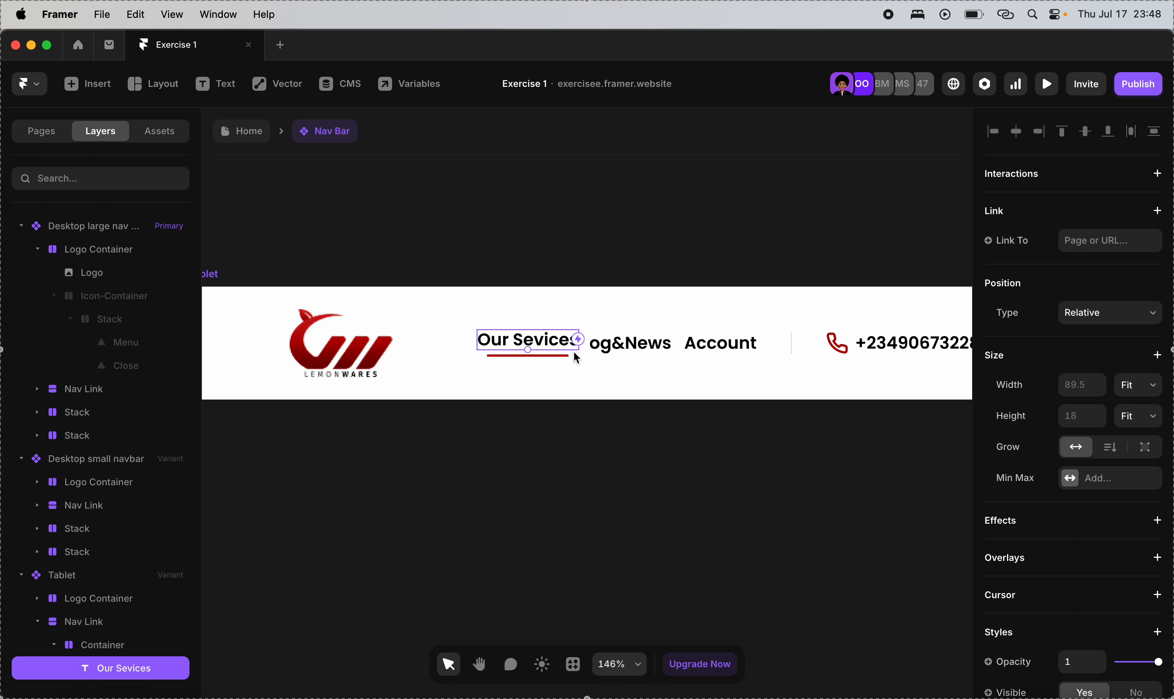
{"action": "left_click", "coordinate": [79, 646]}
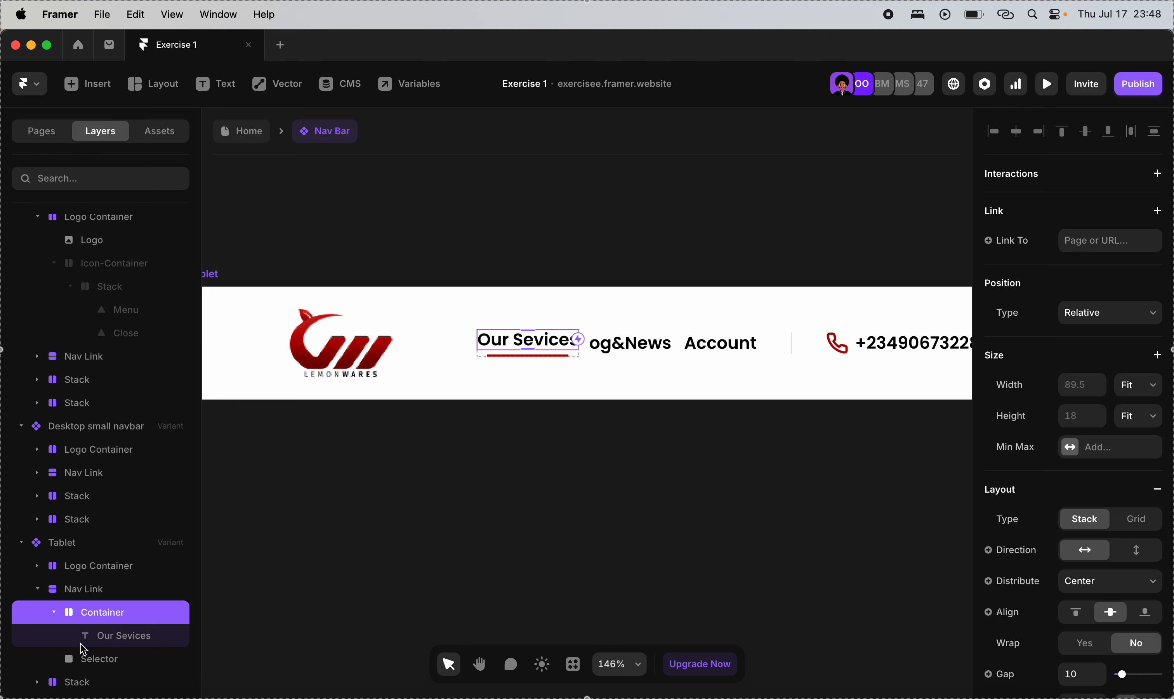
{"action": "left_click", "coordinate": [82, 591]}
{"action": "left_click", "coordinate": [38, 589]}
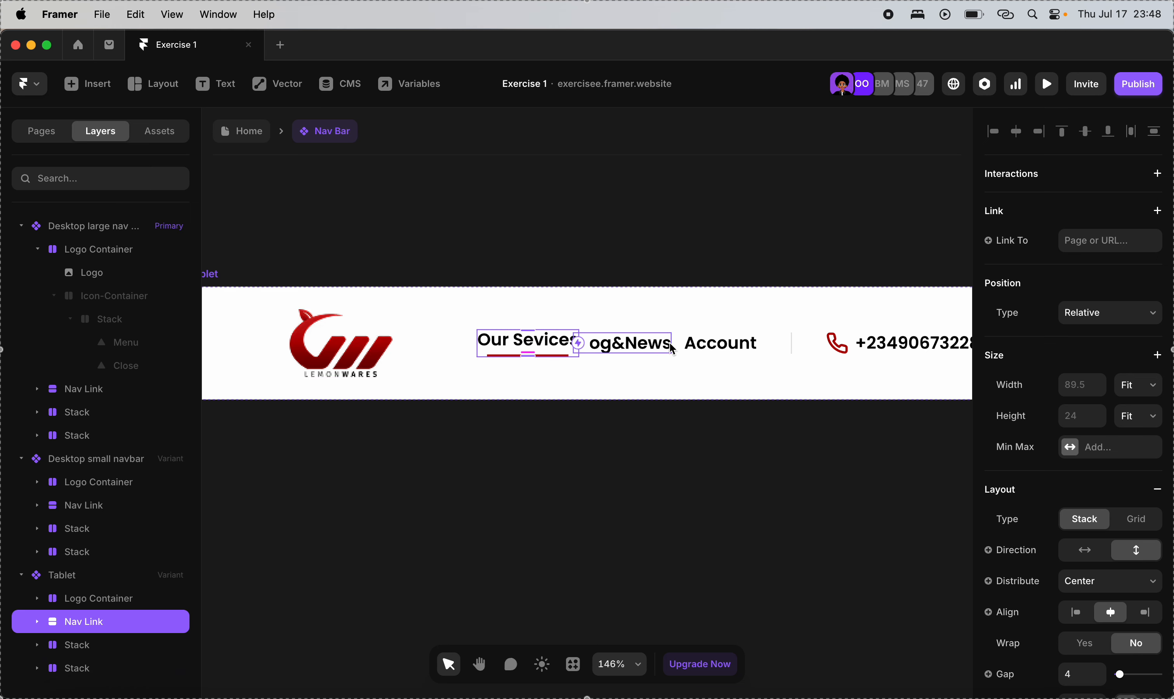
{"action": "left_click", "coordinate": [692, 344]}
{"action": "left_click", "coordinate": [676, 346]}
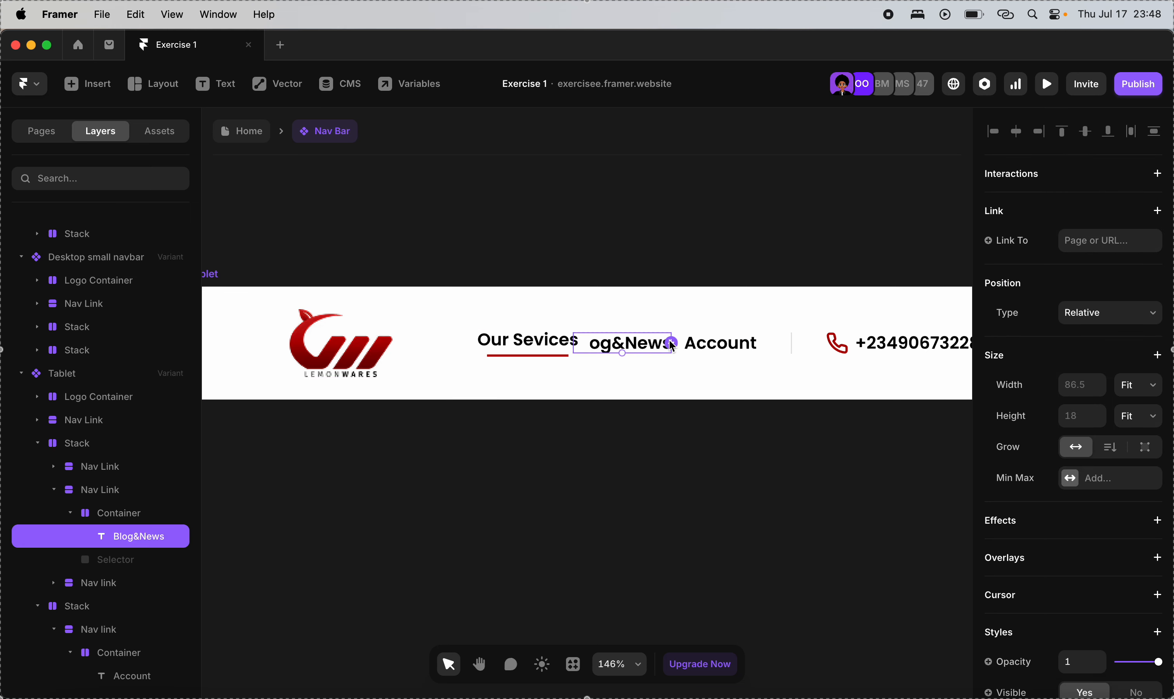
{"action": "left_click", "coordinate": [54, 490]}
{"action": "left_click", "coordinate": [69, 452]}
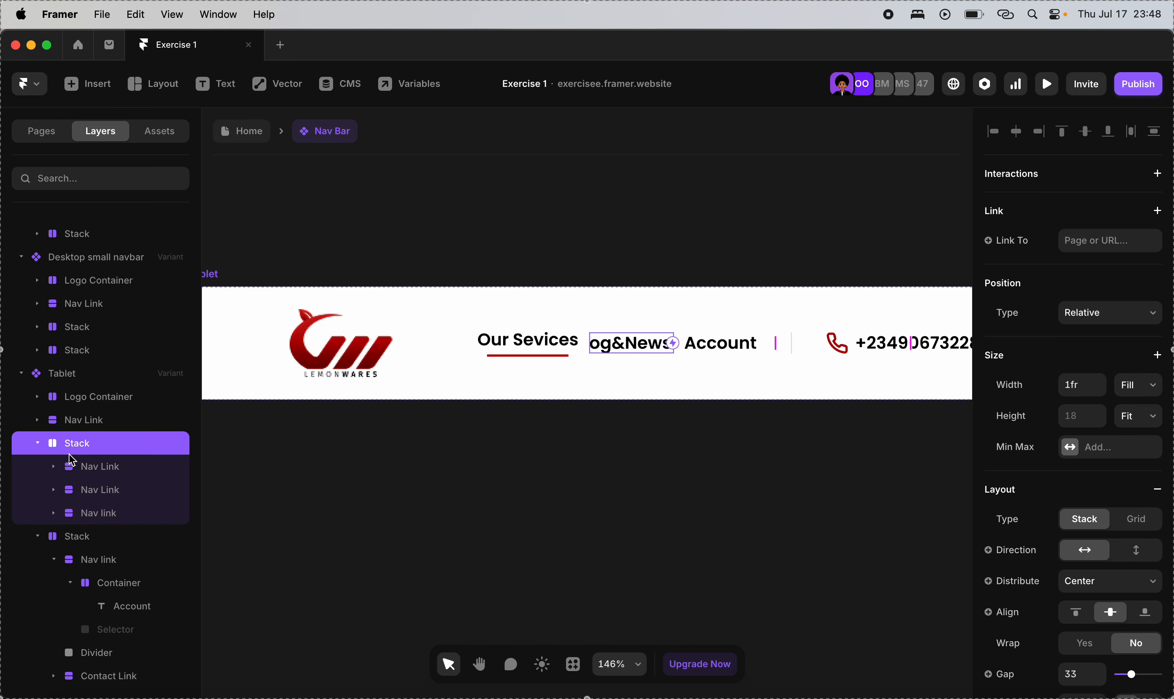
Try renaming the Tablet variant's stack that holds the About, Blog&News and Contact links "menu".
{"action": "double_click", "coordinate": [88, 446]}
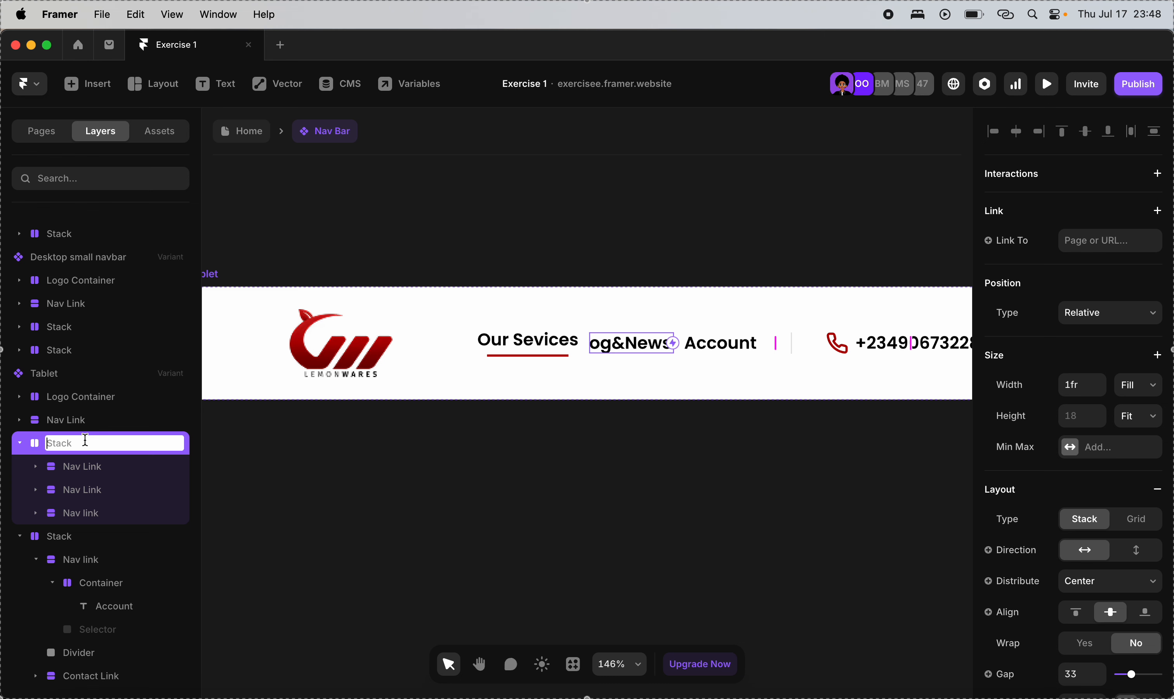
{"action": "type", "text": "menu"}
{"action": "key", "text": "super+c"}
{"action": "scroll", "coordinate": [378, 483], "scroll_direction": "left", "scroll_amount": 1}
{"action": "scroll", "coordinate": [381, 489], "scroll_direction": "left", "scroll_amount": 3}
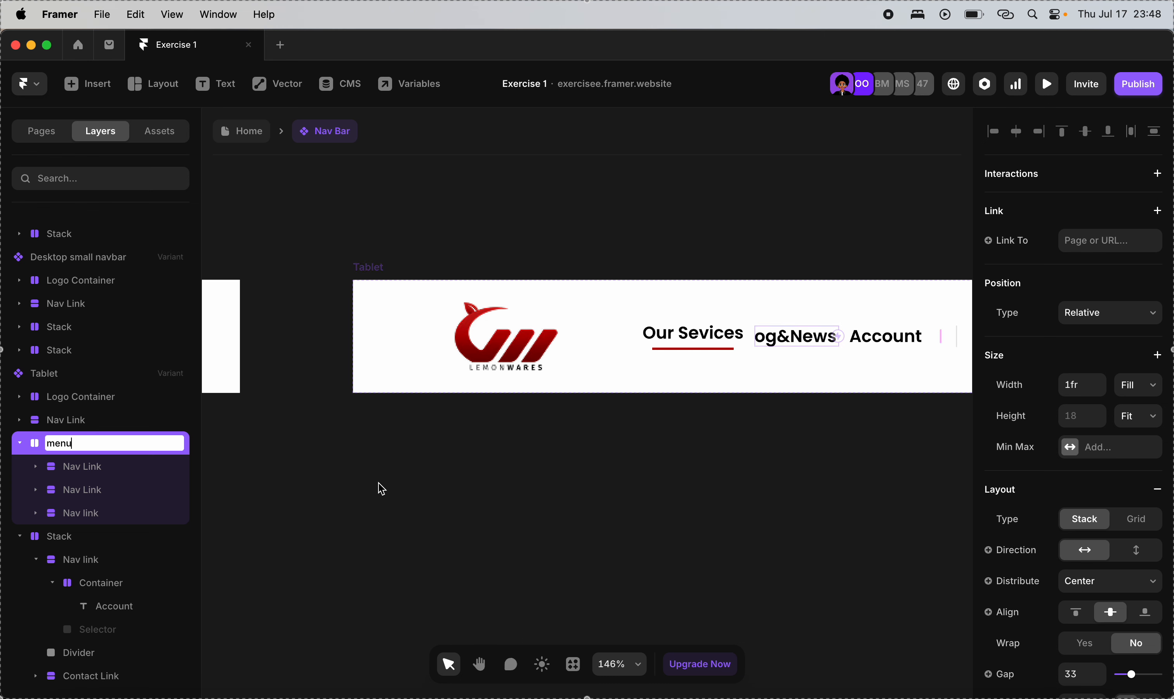
{"action": "left_click", "coordinate": [419, 493]}
{"action": "key", "text": "super+z"}
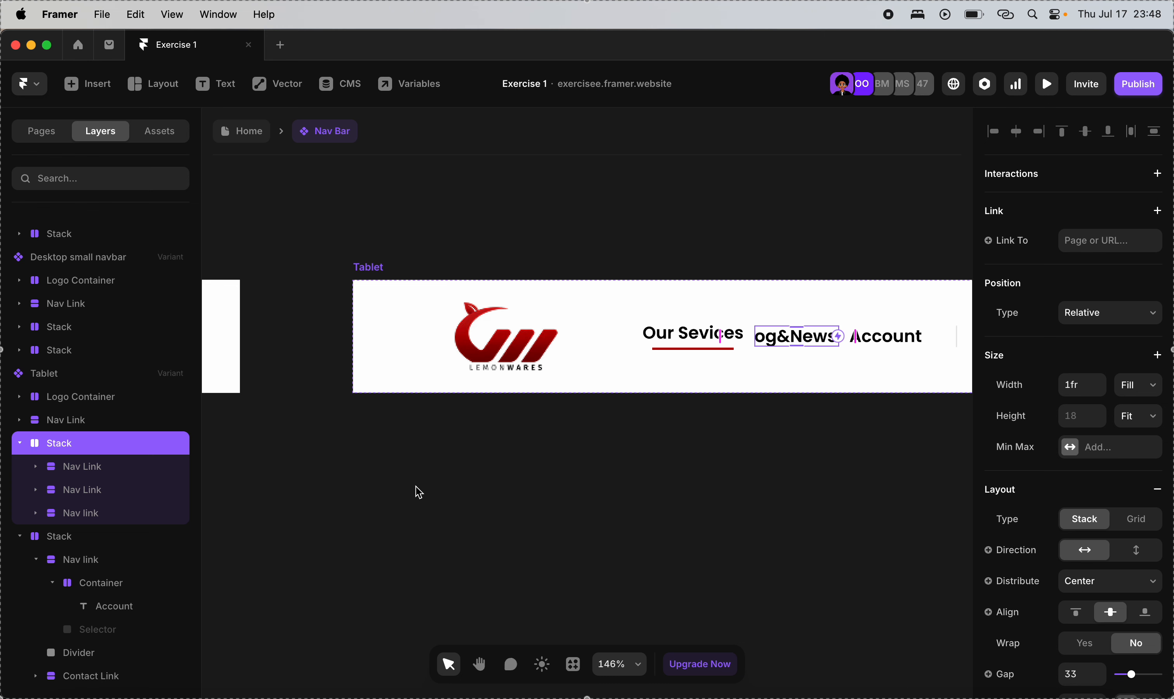
Move the Our Sevices nav link into the Tablet variant's stack of nav links as its first item.
{"action": "left_click", "coordinate": [83, 422]}
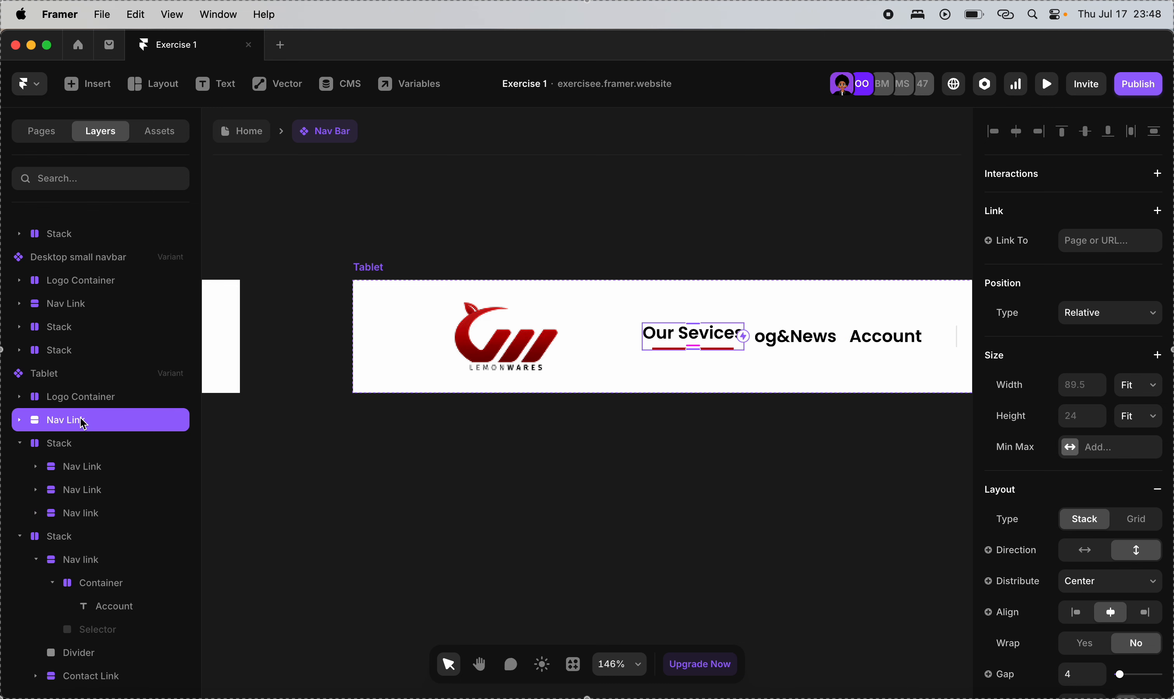
{"action": "left_click_drag", "start_coordinate": [71, 418], "coordinate": [74, 460]}
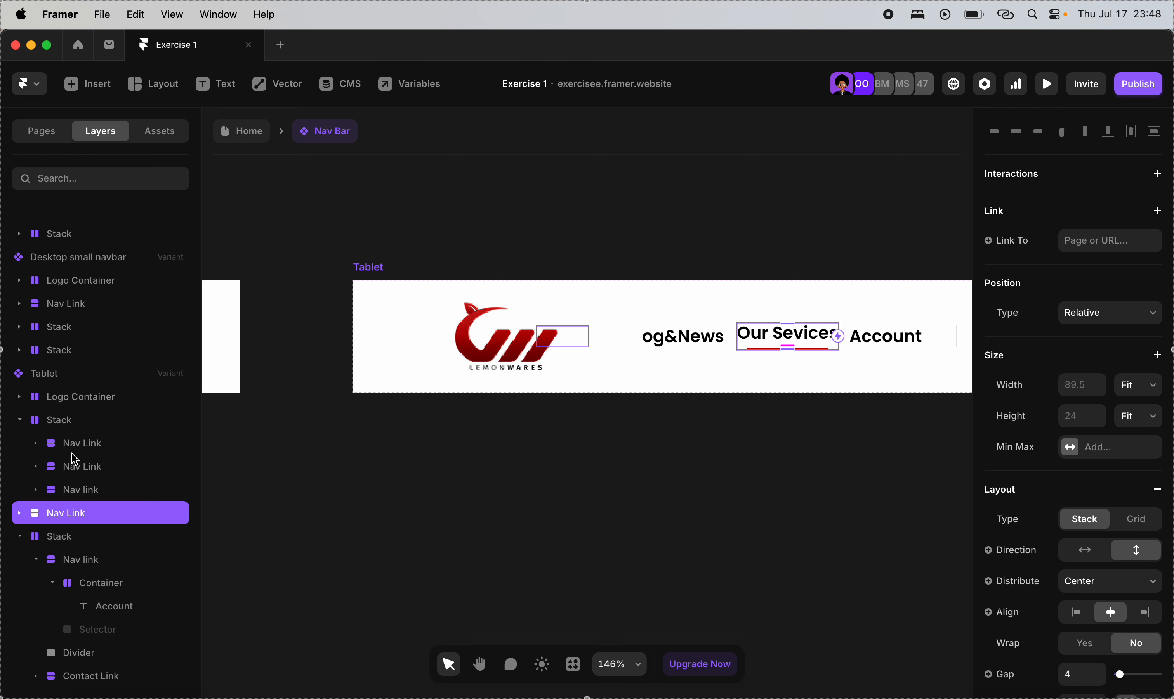
{"action": "left_click_drag", "start_coordinate": [68, 512], "coordinate": [73, 443]}
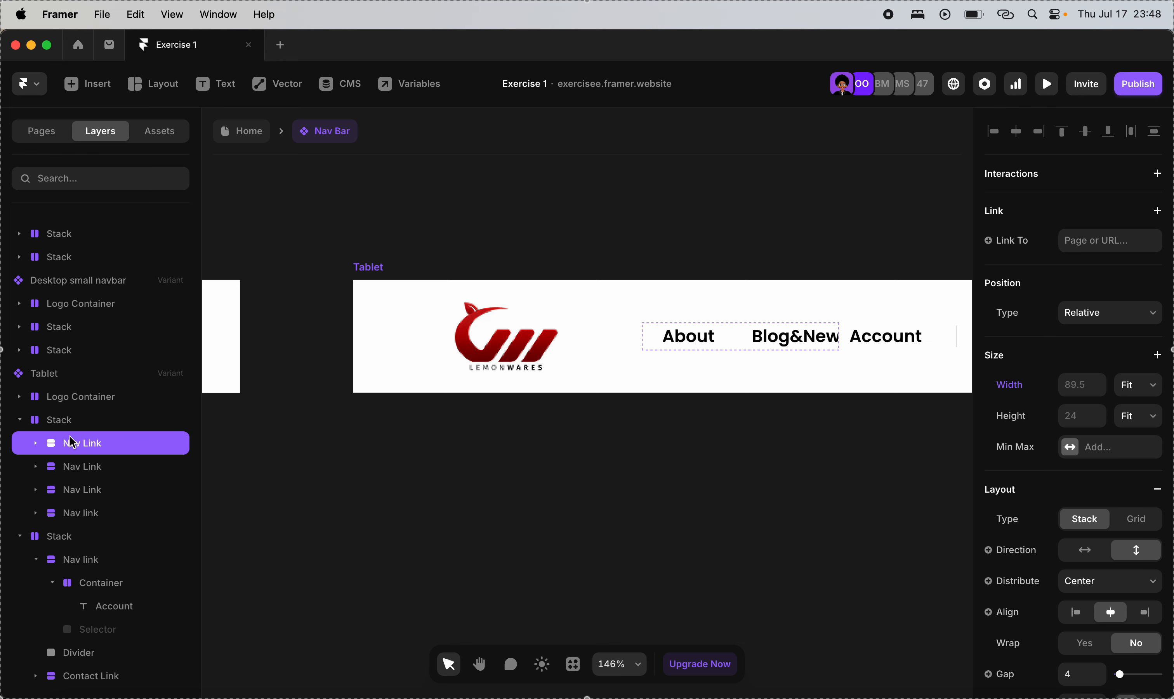
Set the width of the Tablet variant's stack of four nav links to Fit.
{"action": "left_click", "coordinate": [71, 421]}
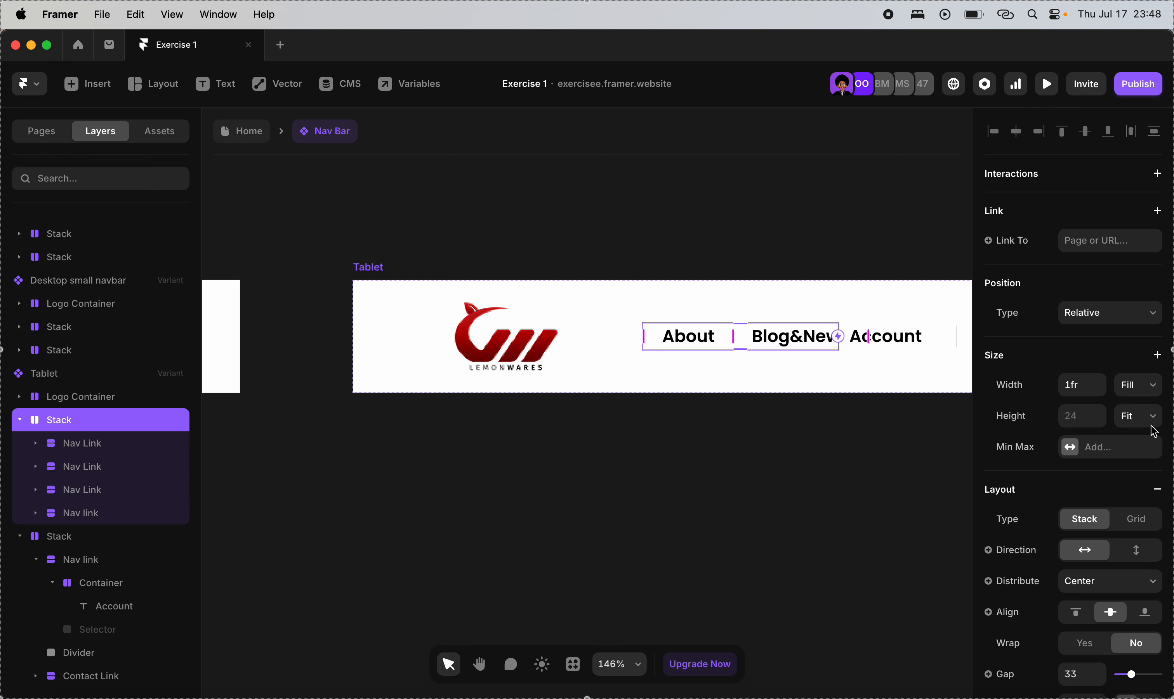
{"action": "left_click", "coordinate": [1146, 391]}
{"action": "left_click", "coordinate": [1140, 404]}
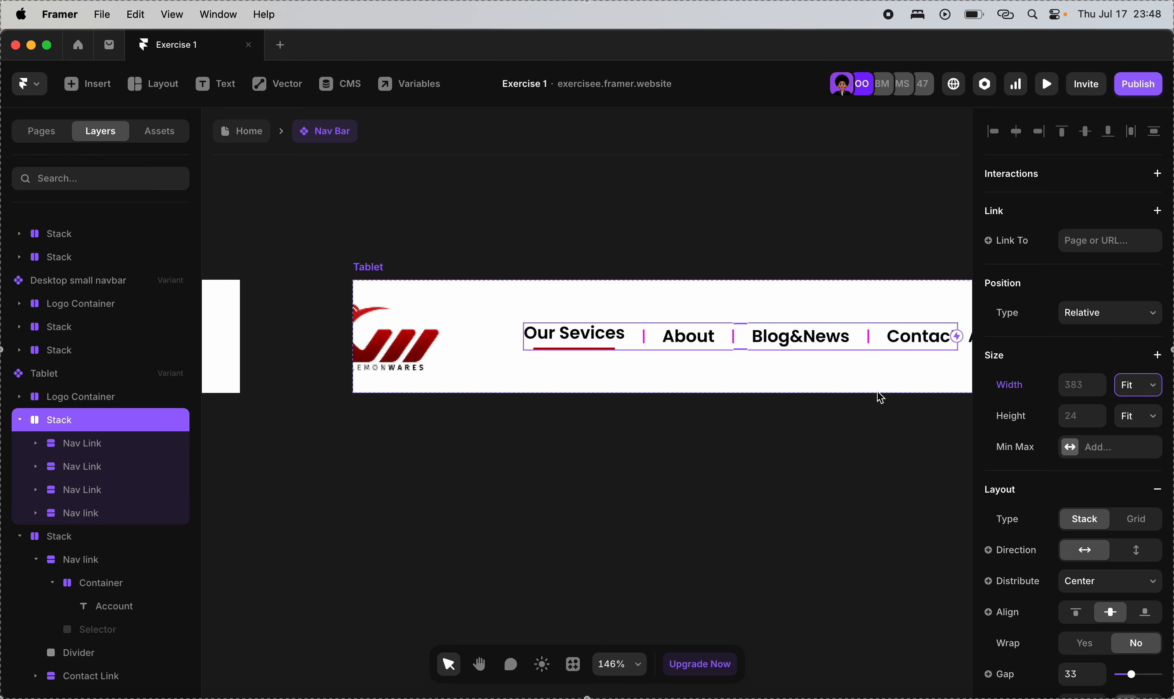
{"action": "scroll", "coordinate": [879, 397], "scroll_direction": "down", "scroll_amount": 3}
{"action": "scroll", "coordinate": [859, 390], "scroll_direction": "right", "scroll_amount": 2}
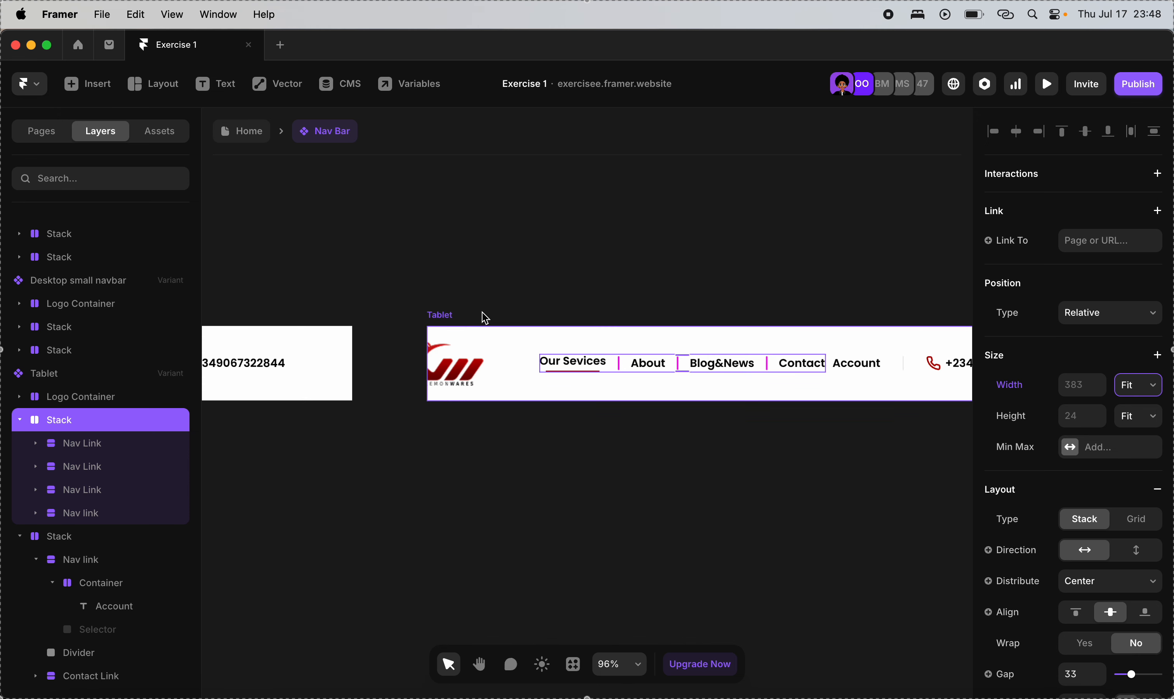
Set the Tablet variant's right and left padding to 32.
{"action": "left_click", "coordinate": [445, 329]}
{"action": "scroll", "coordinate": [1096, 615], "scroll_direction": "down", "scroll_amount": 3}
{"action": "left_click", "coordinate": [1097, 617]}
{"action": "type", "text": "32"}
{"action": "left_click", "coordinate": [1149, 614]}
{"action": "type", "text": "32"}
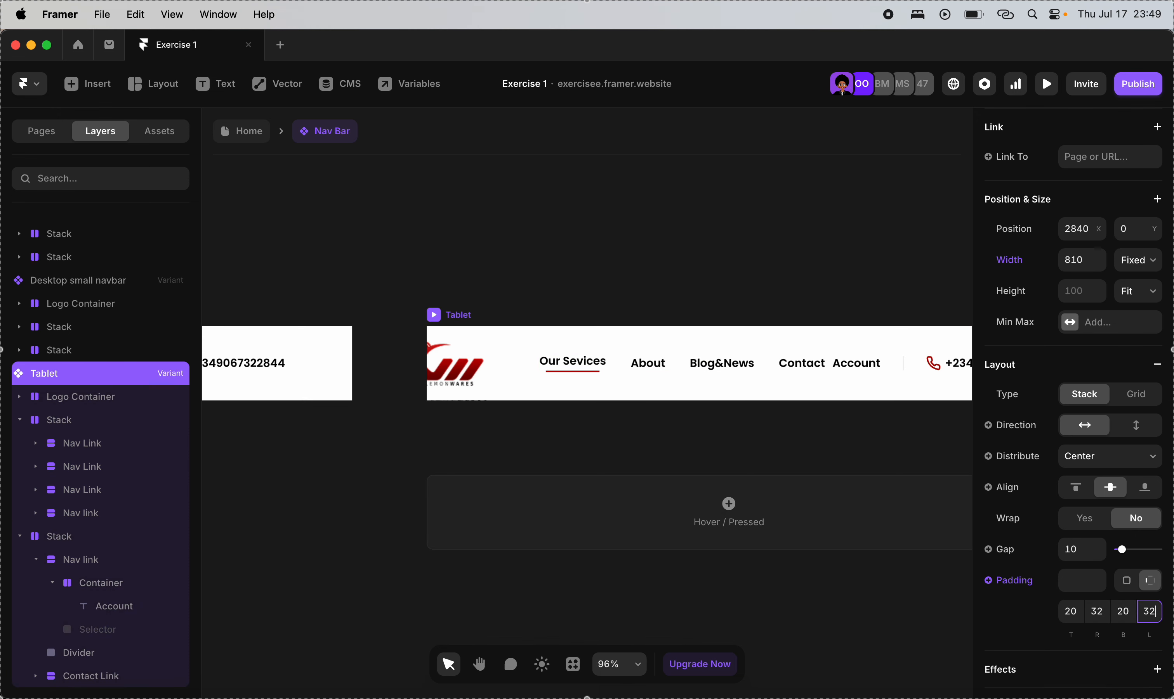
{"action": "scroll", "coordinate": [912, 593], "scroll_direction": "right", "scroll_amount": 5}
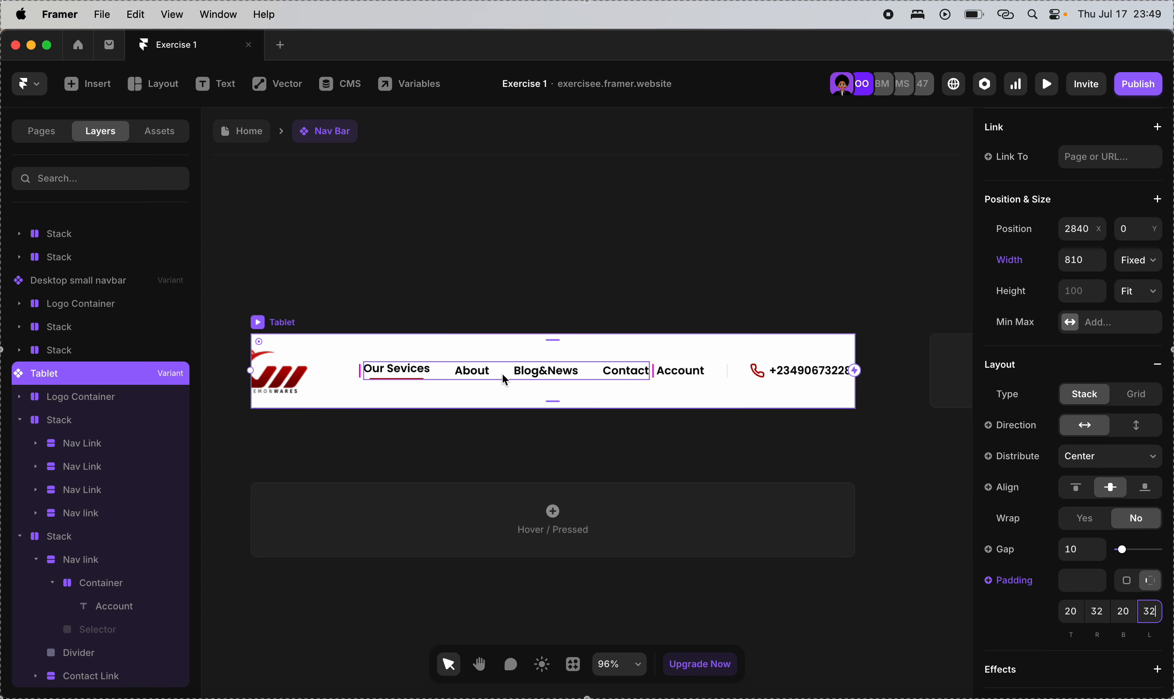
Set the gap of the Tablet variant's stack holding the Account link, divider and Contact Link to 20.
{"action": "left_click", "coordinate": [501, 372]}
{"action": "left_click", "coordinate": [681, 374]}
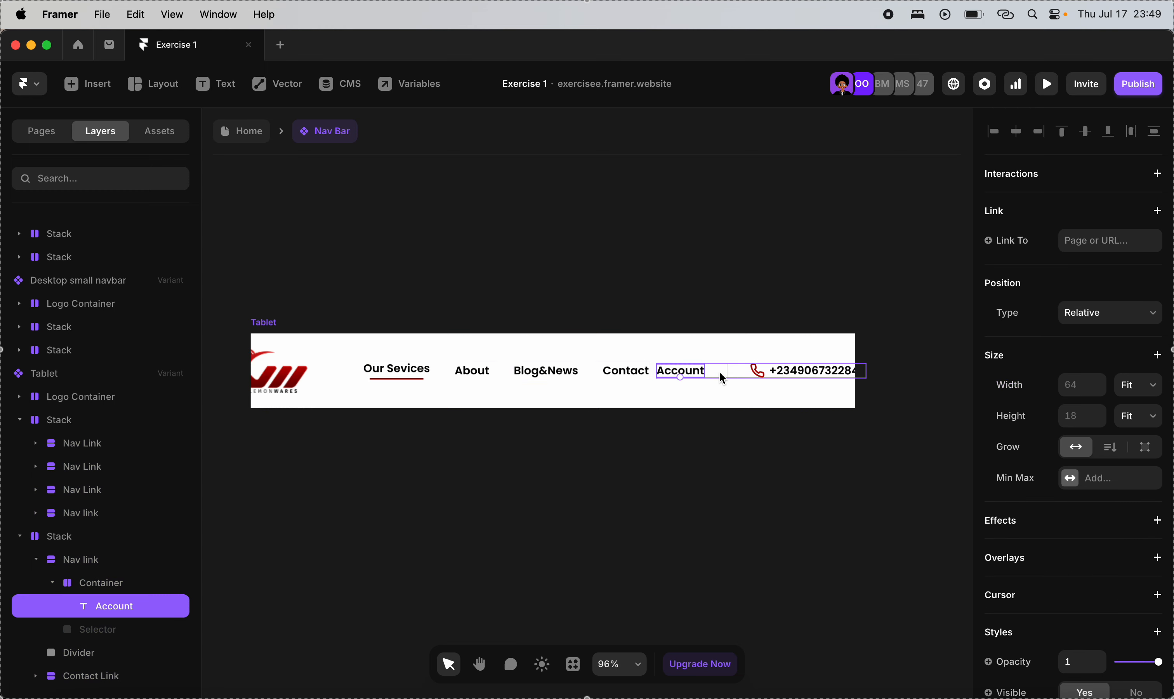
{"action": "left_click", "coordinate": [723, 376]}
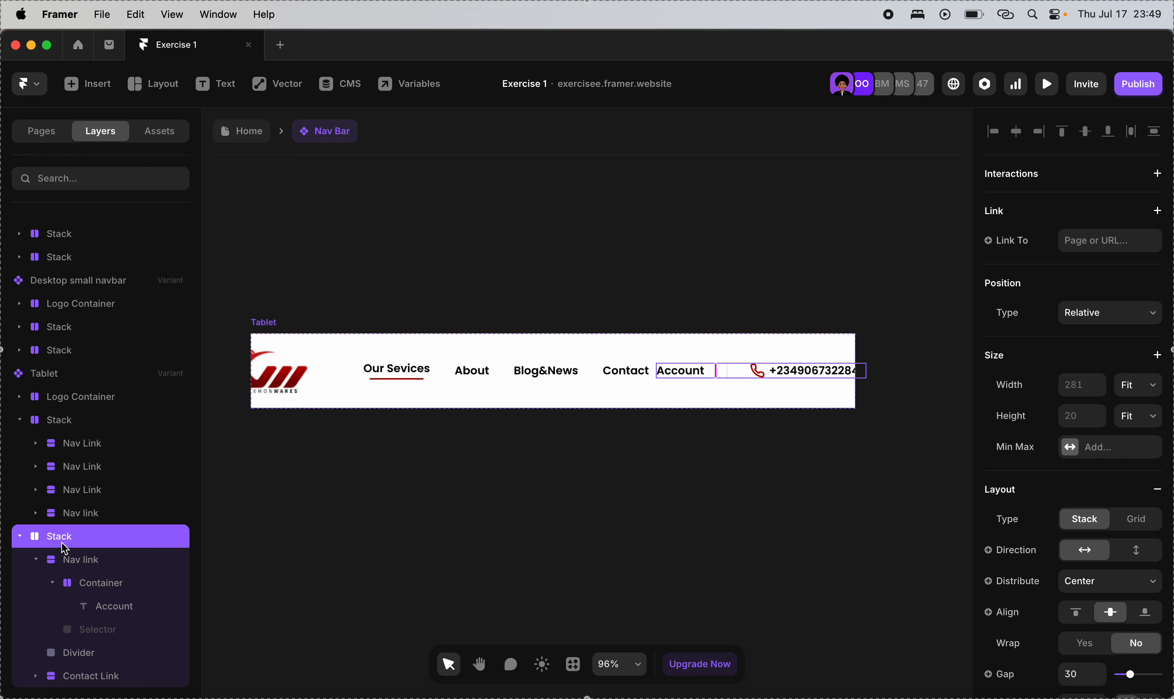
{"action": "left_click", "coordinate": [47, 563]}
{"action": "left_click", "coordinate": [40, 565]}
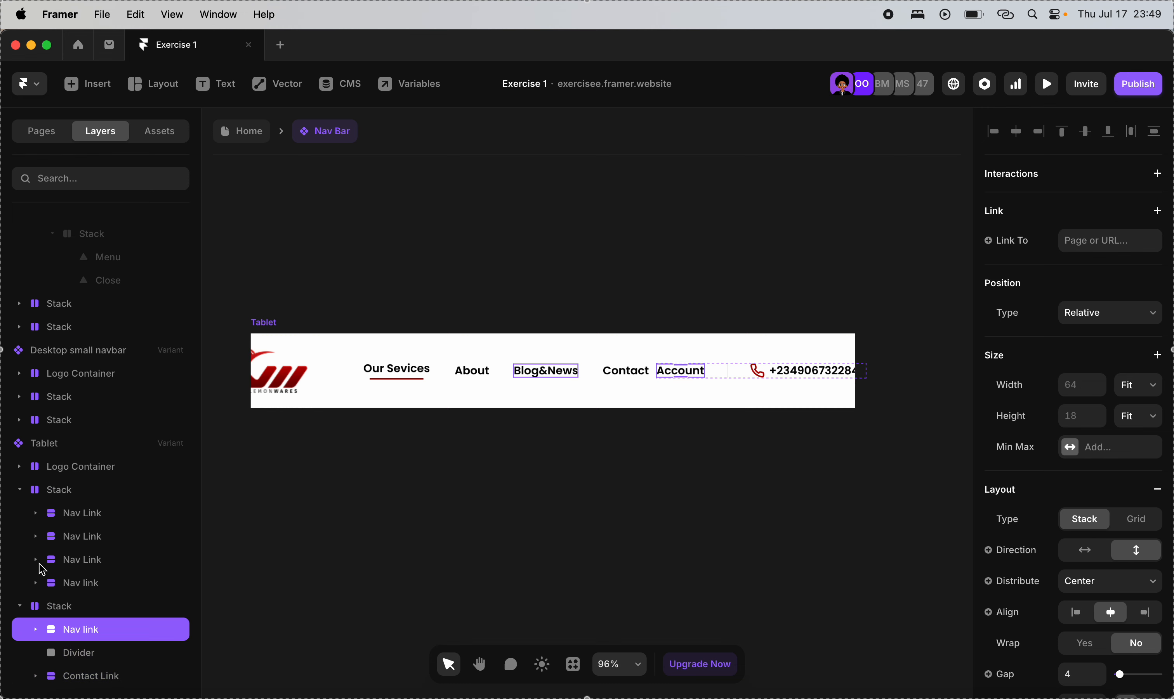
{"action": "left_click", "coordinate": [85, 656]}
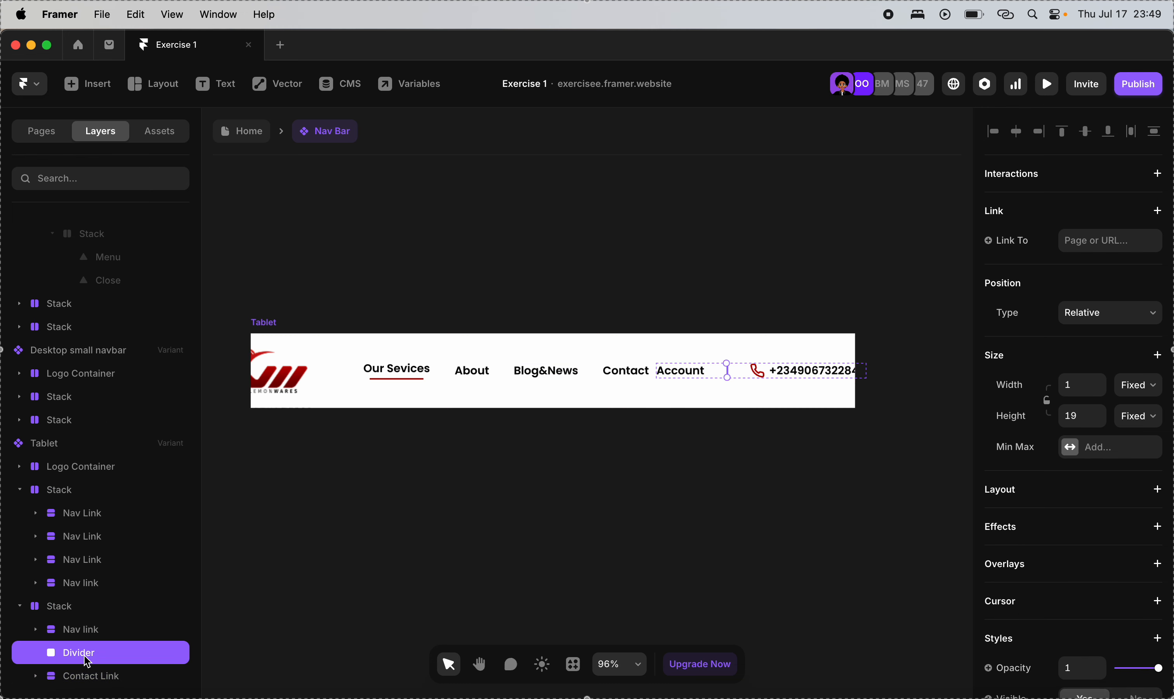
{"action": "left_click", "coordinate": [111, 675]}
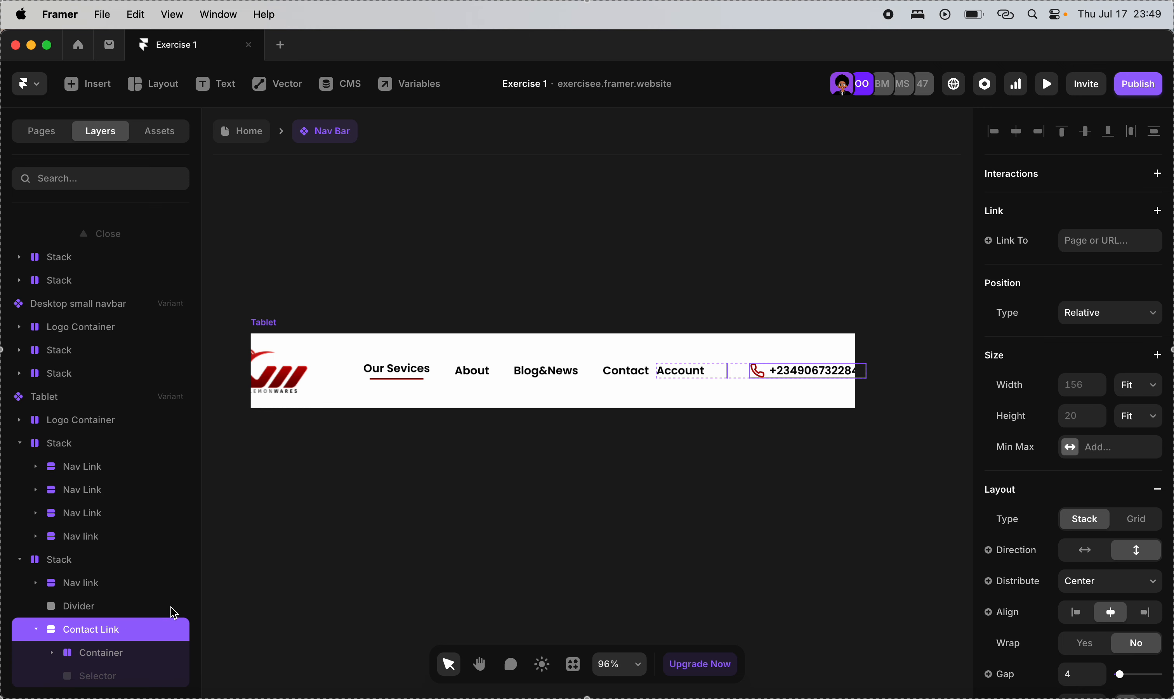
{"action": "left_click", "coordinate": [89, 566]}
{"action": "scroll", "coordinate": [1096, 621], "scroll_direction": "down", "scroll_amount": 3}
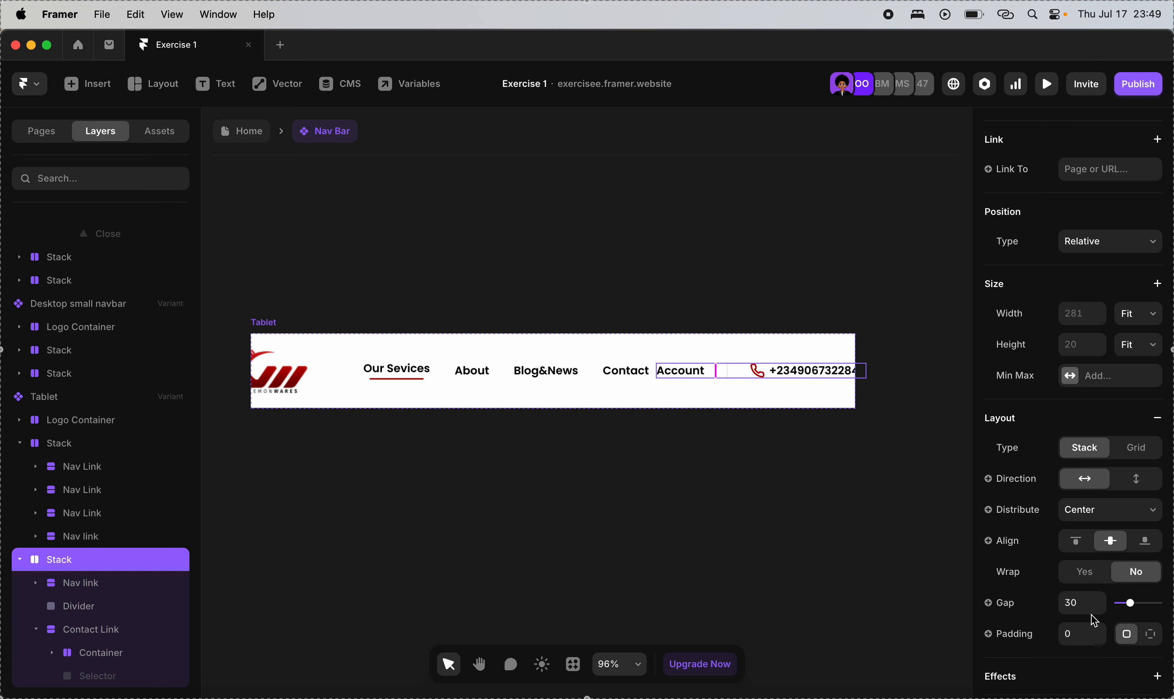
{"action": "left_click", "coordinate": [1080, 612]}
{"action": "type", "text": "20"}
{"action": "key", "text": "Return"}
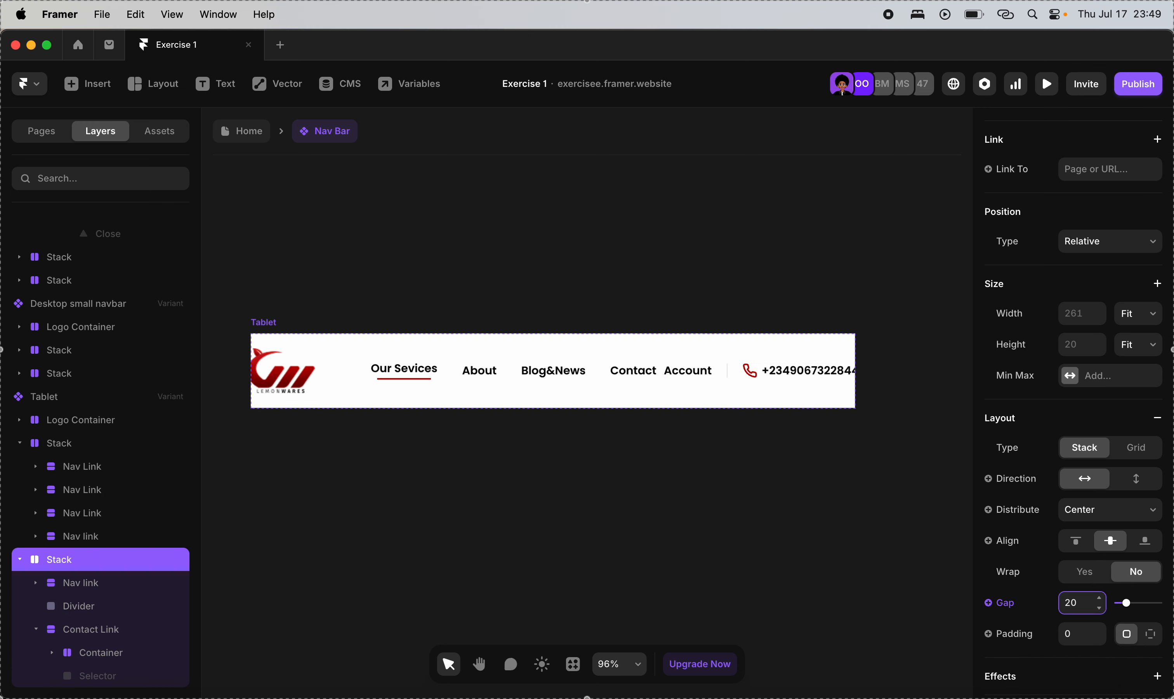
Set the gap of the Tablet variant's stack of four nav links to 20.
{"action": "left_click", "coordinate": [516, 376]}
{"action": "left_click", "coordinate": [1075, 671]}
{"action": "type", "text": "20"}
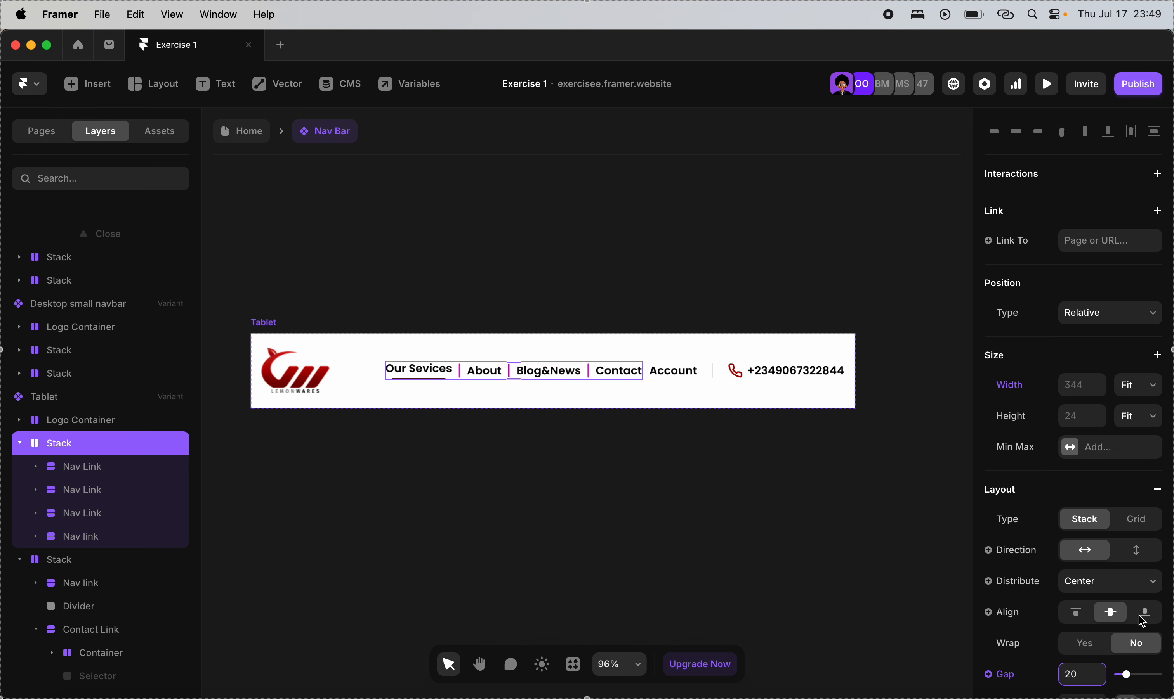
Hide both the stack of four nav links and the Account and contact stack in the Tablet variant.
{"action": "scroll", "coordinate": [1142, 622], "scroll_direction": "down", "scroll_amount": 10}
{"action": "right_click", "coordinate": [1131, 559]}
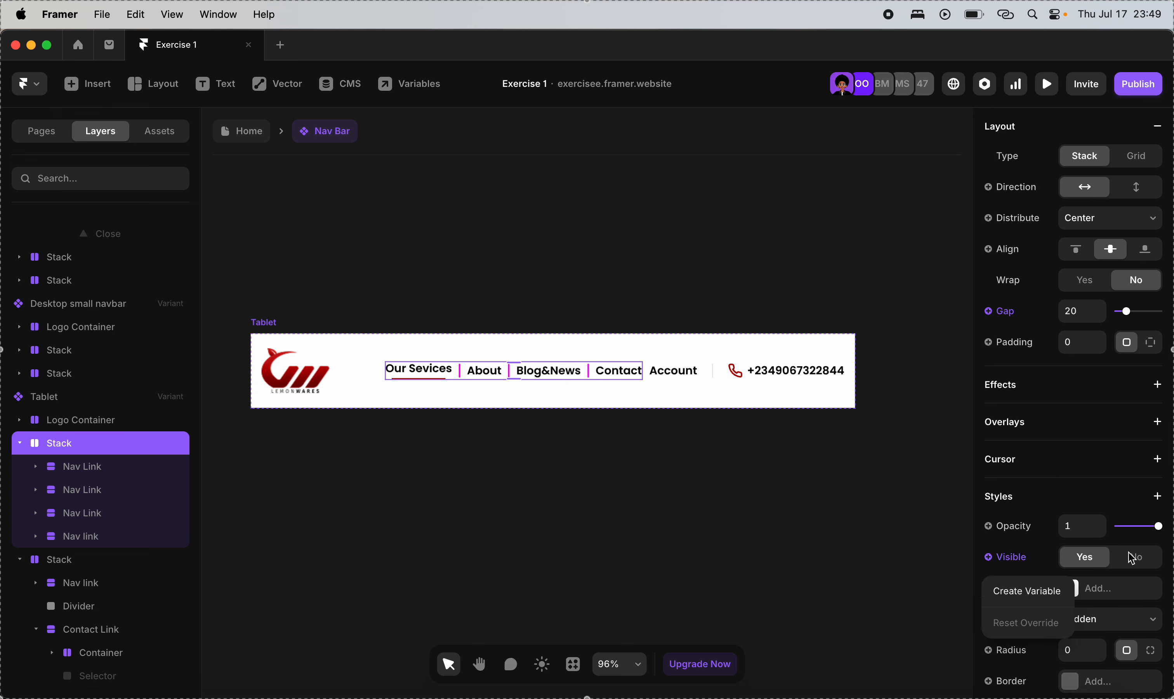
{"action": "left_click", "coordinate": [1132, 558]}
{"action": "left_click", "coordinate": [575, 372]}
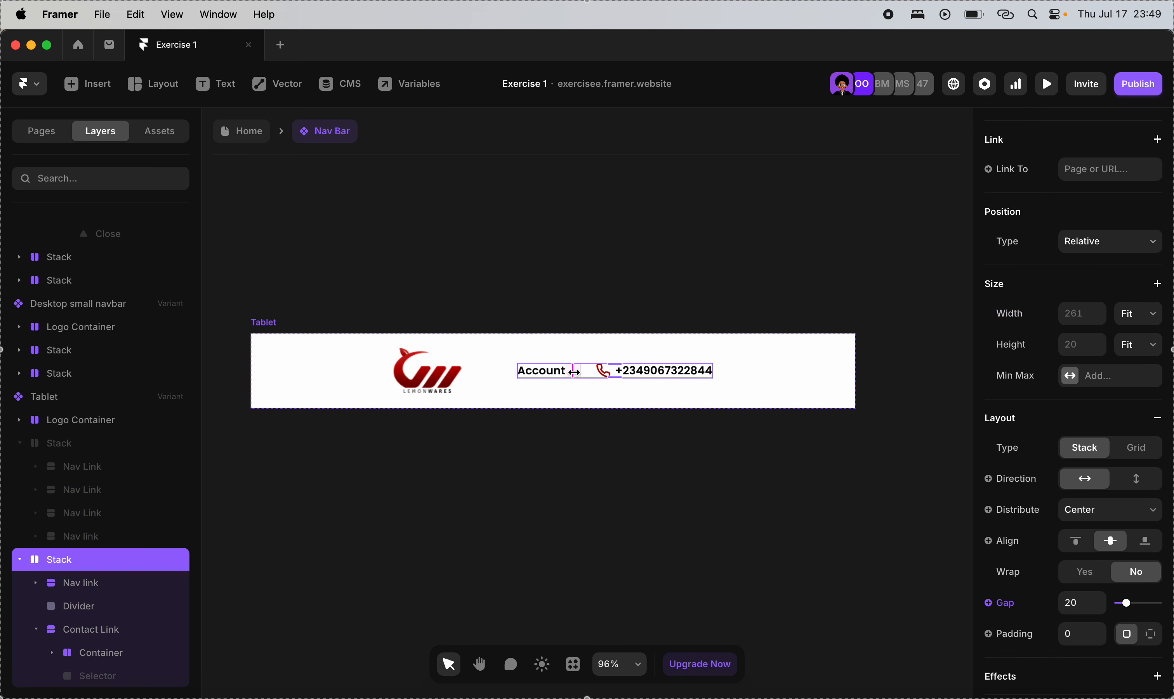
{"action": "scroll", "coordinate": [1096, 567], "scroll_direction": "down", "scroll_amount": 8}
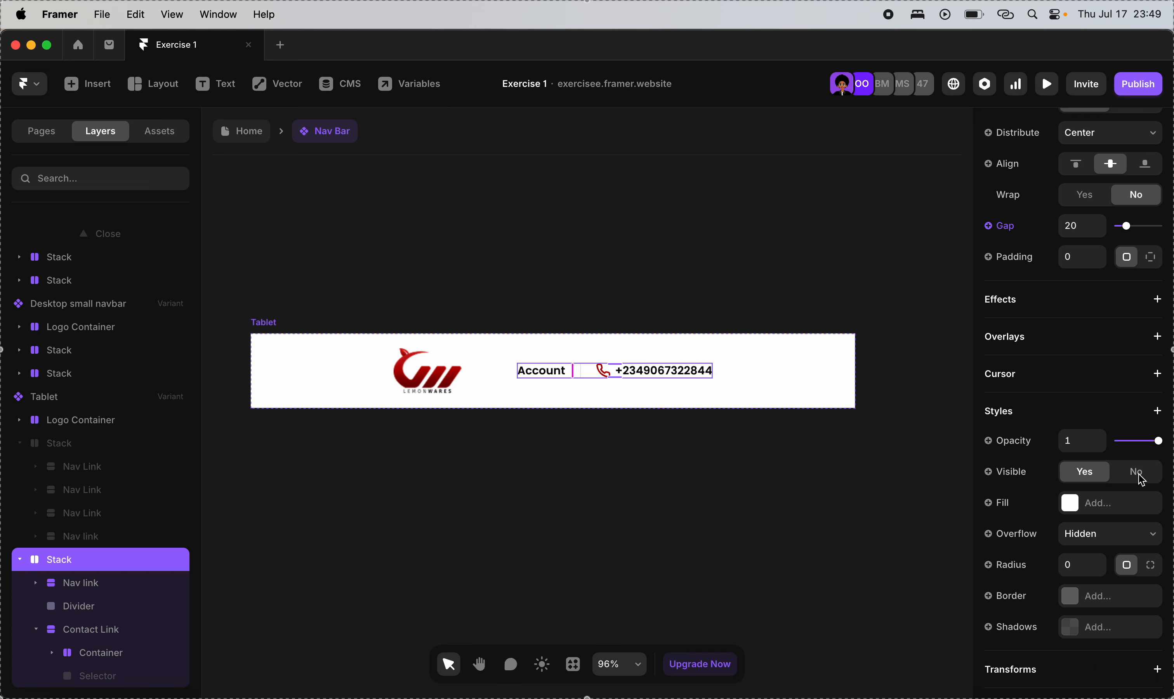
{"action": "left_click", "coordinate": [1139, 476]}
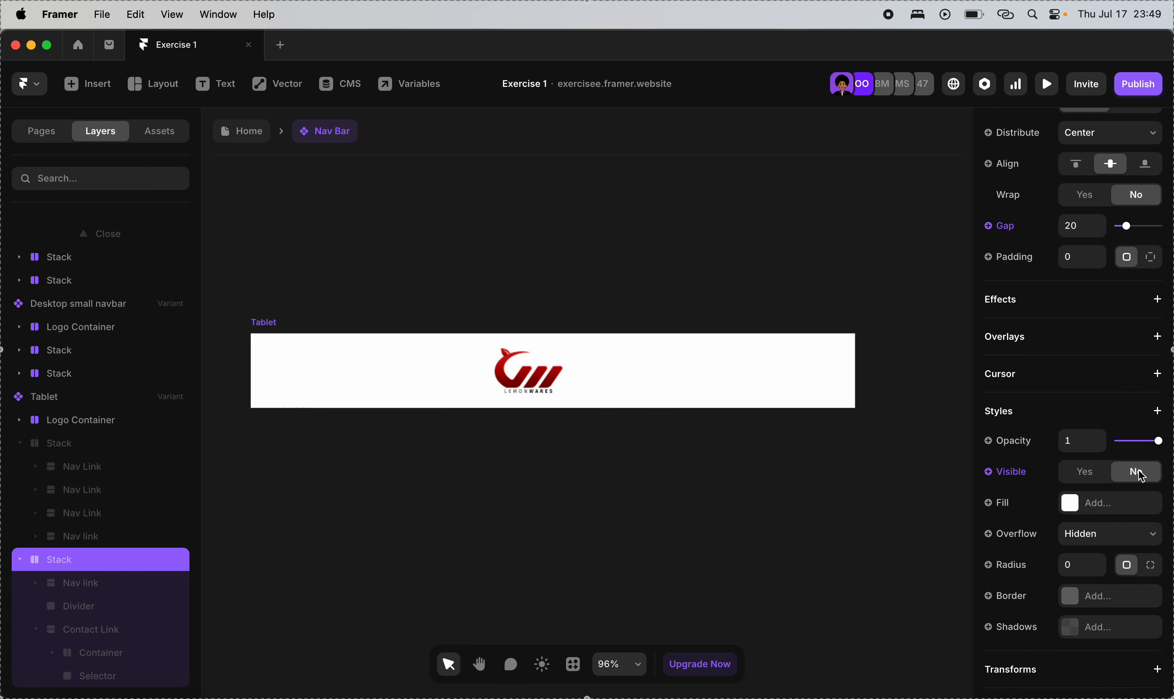
Make the Icon-Container inside the Tablet variant's Logo Container visible.
{"action": "left_click", "coordinate": [572, 372]}
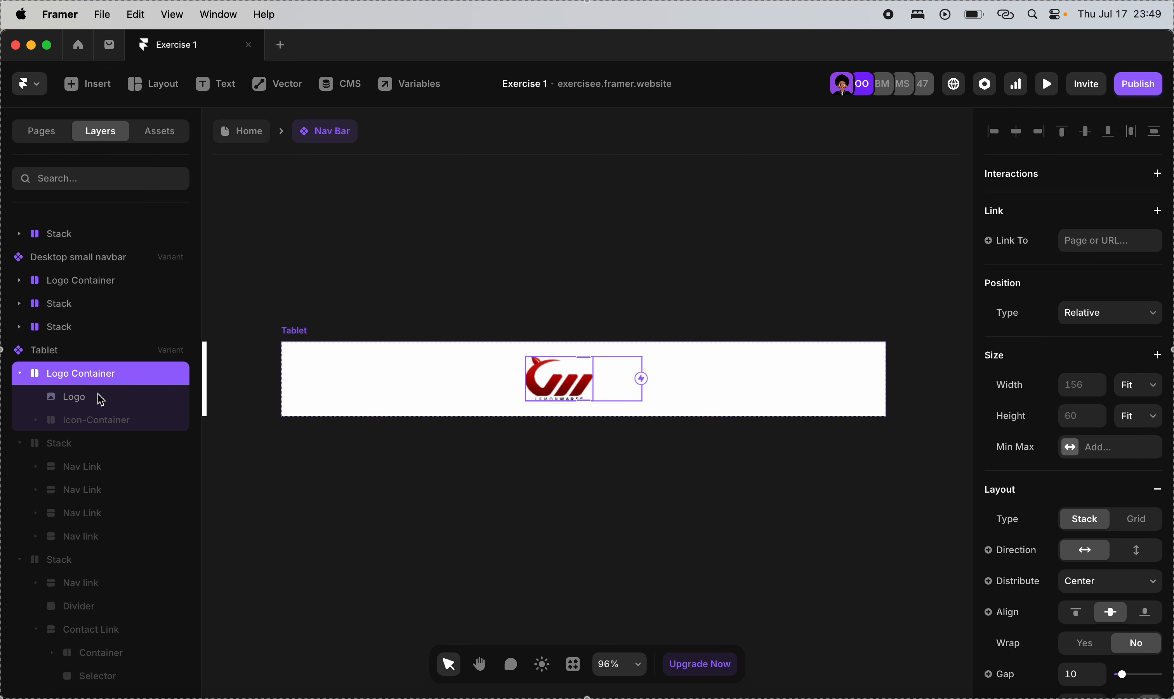
{"action": "left_click", "coordinate": [89, 427]}
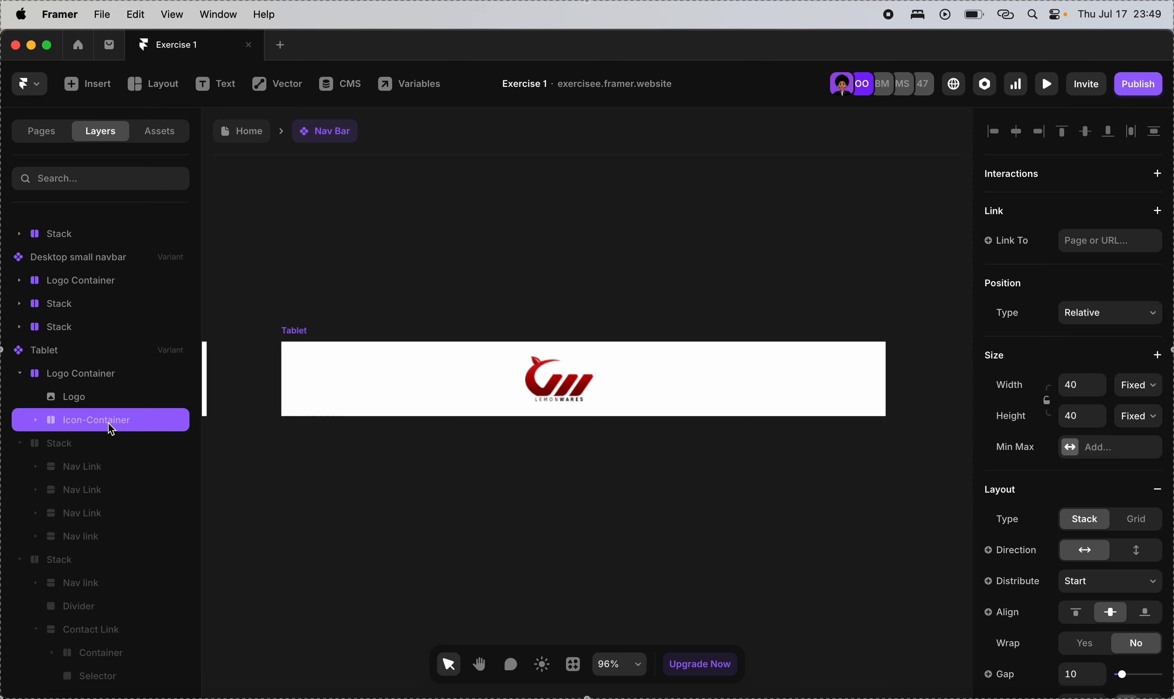
{"action": "scroll", "coordinate": [1068, 548], "scroll_direction": "down", "scroll_amount": 10}
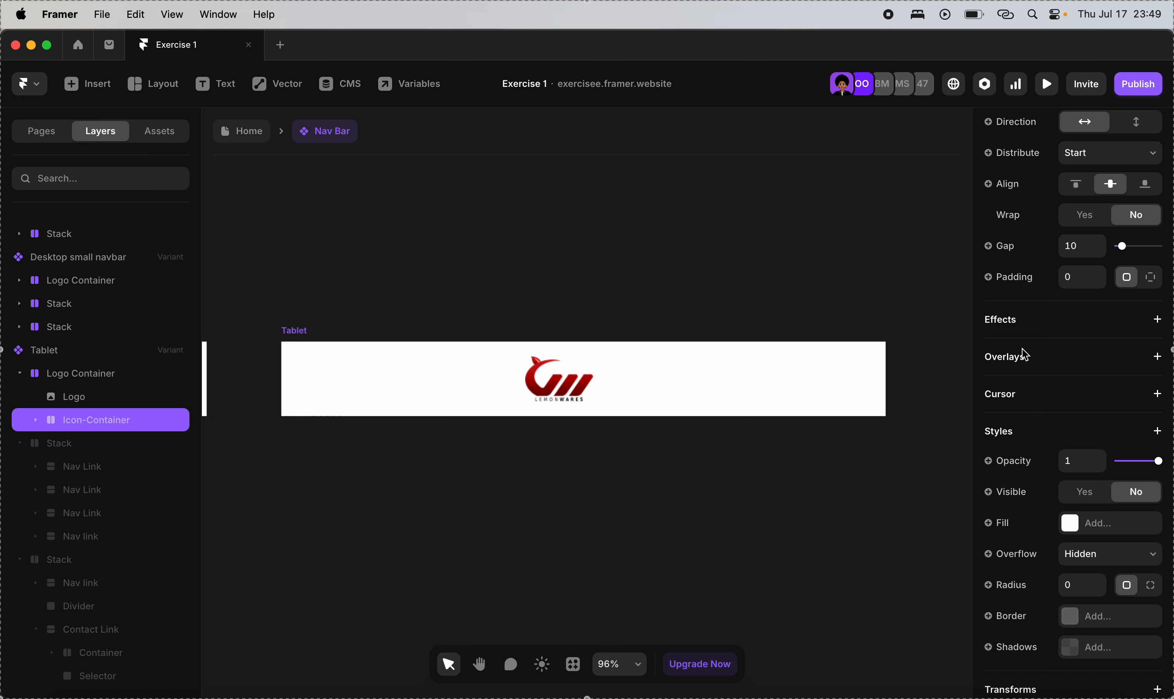
{"action": "left_click", "coordinate": [1084, 491]}
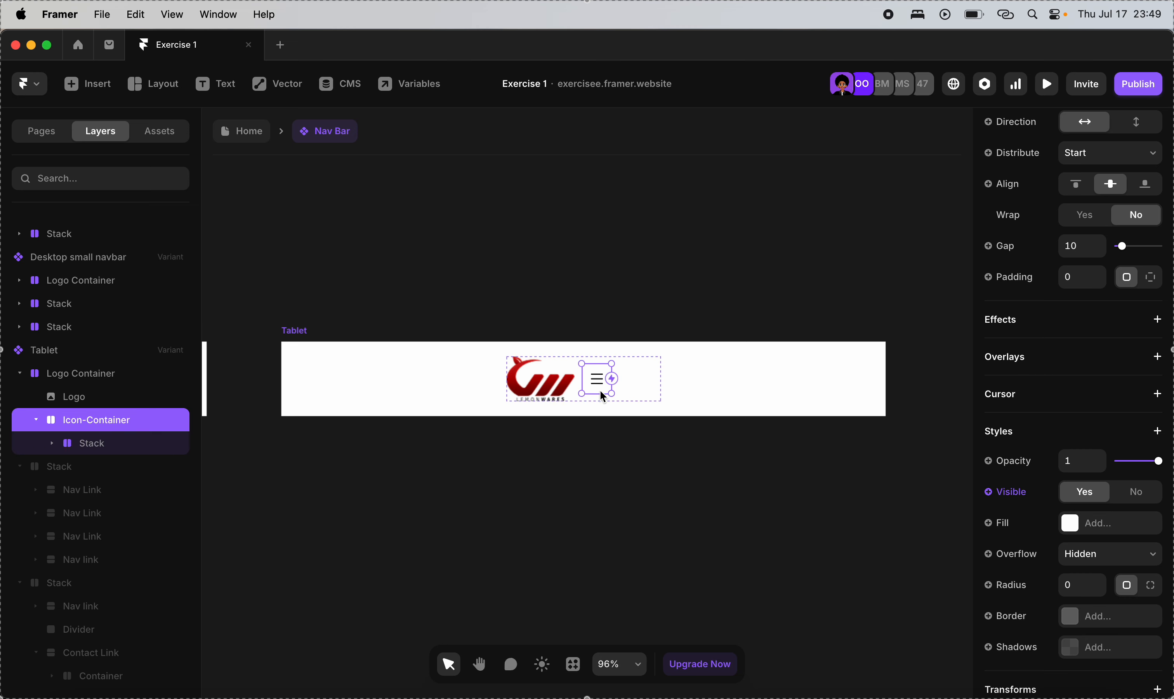
Set the Tablet variant's Logo Container to Fill width and distribute its contents with Space Between.
{"action": "left_click", "coordinate": [629, 391]}
{"action": "left_click", "coordinate": [1135, 385]}
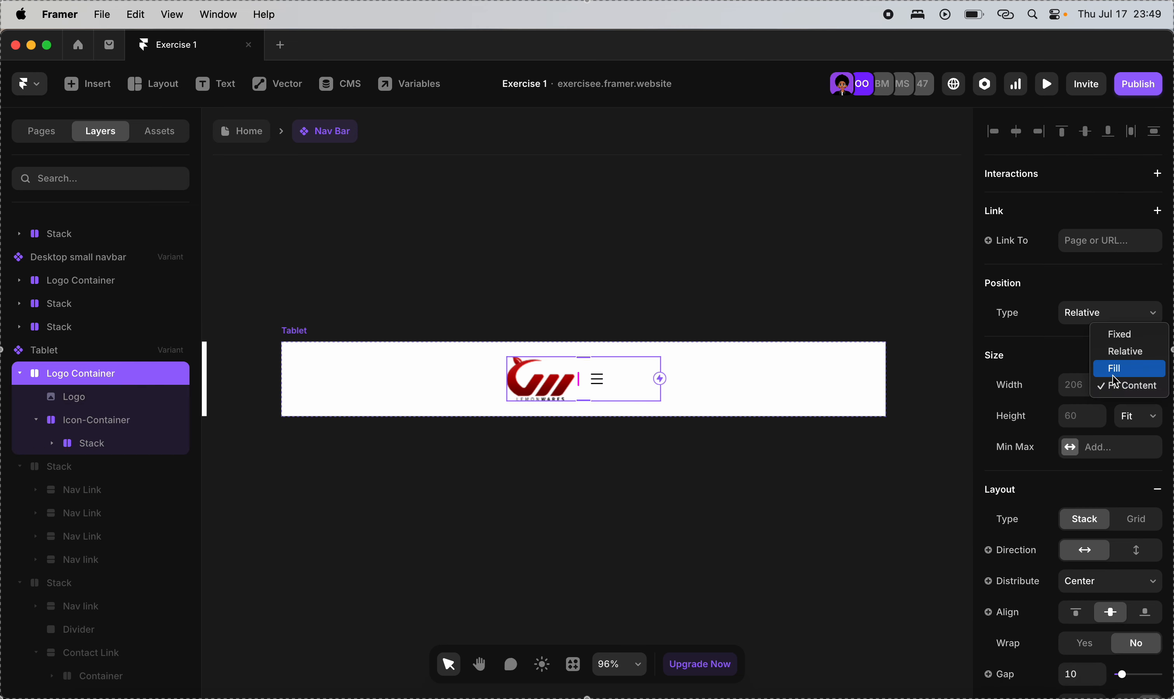
{"action": "left_click", "coordinate": [1131, 366]}
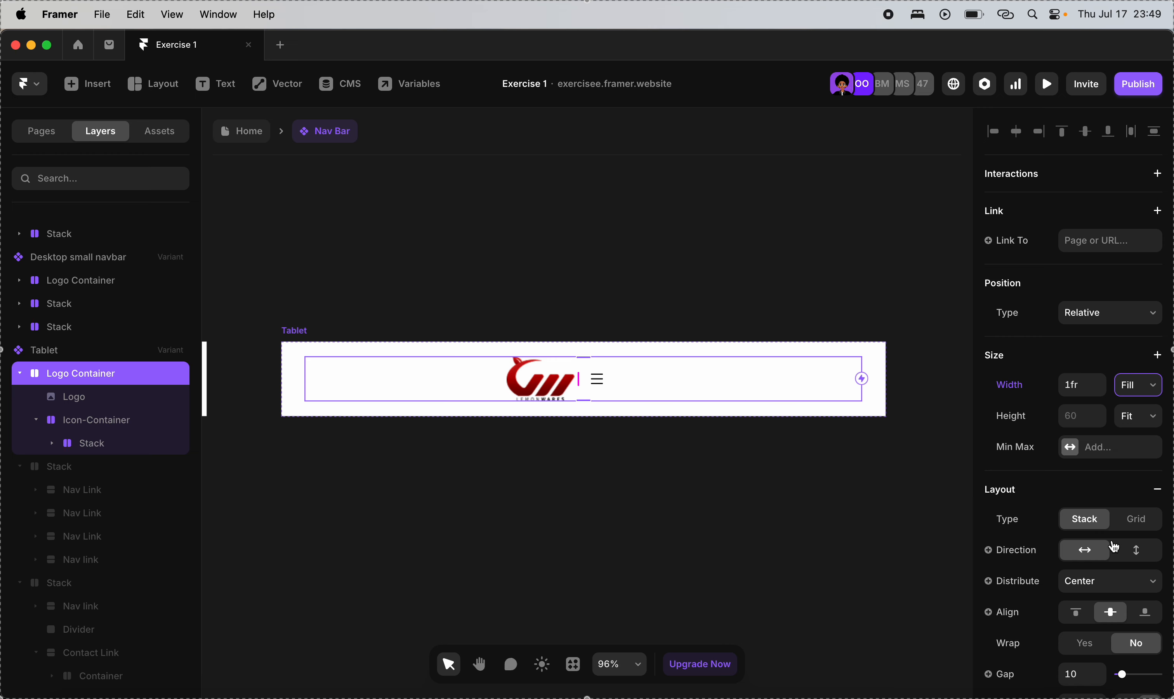
{"action": "scroll", "coordinate": [1114, 546], "scroll_direction": "down", "scroll_amount": 2}
{"action": "left_click", "coordinate": [1096, 543]}
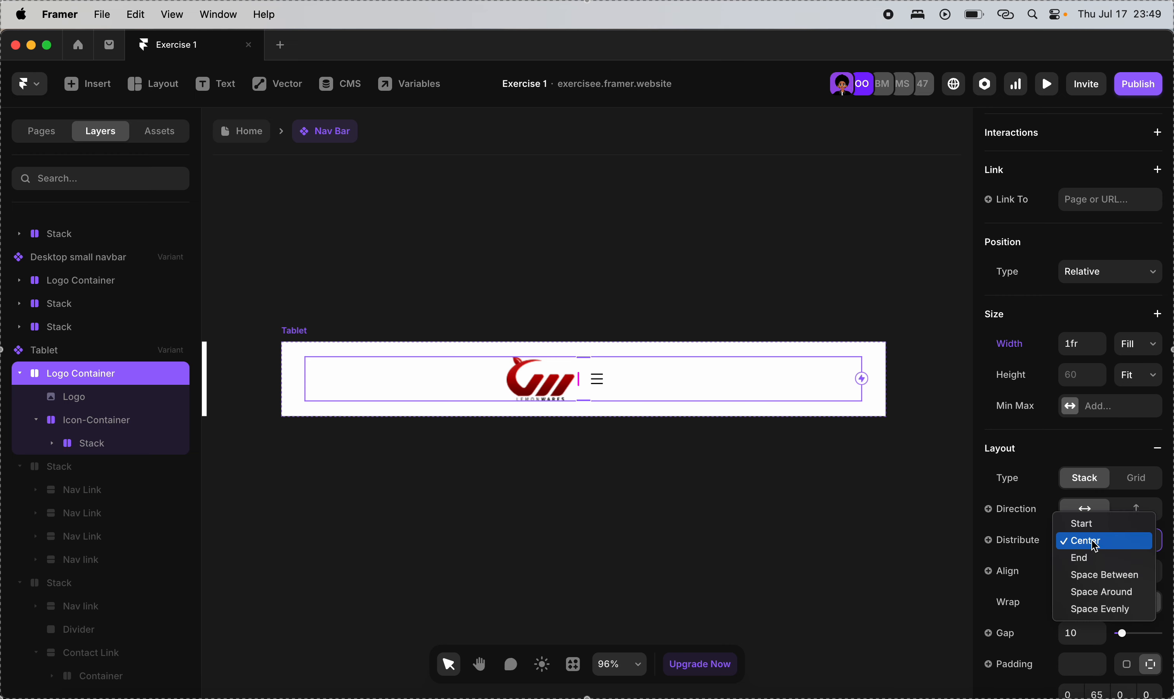
{"action": "left_click", "coordinate": [1098, 575]}
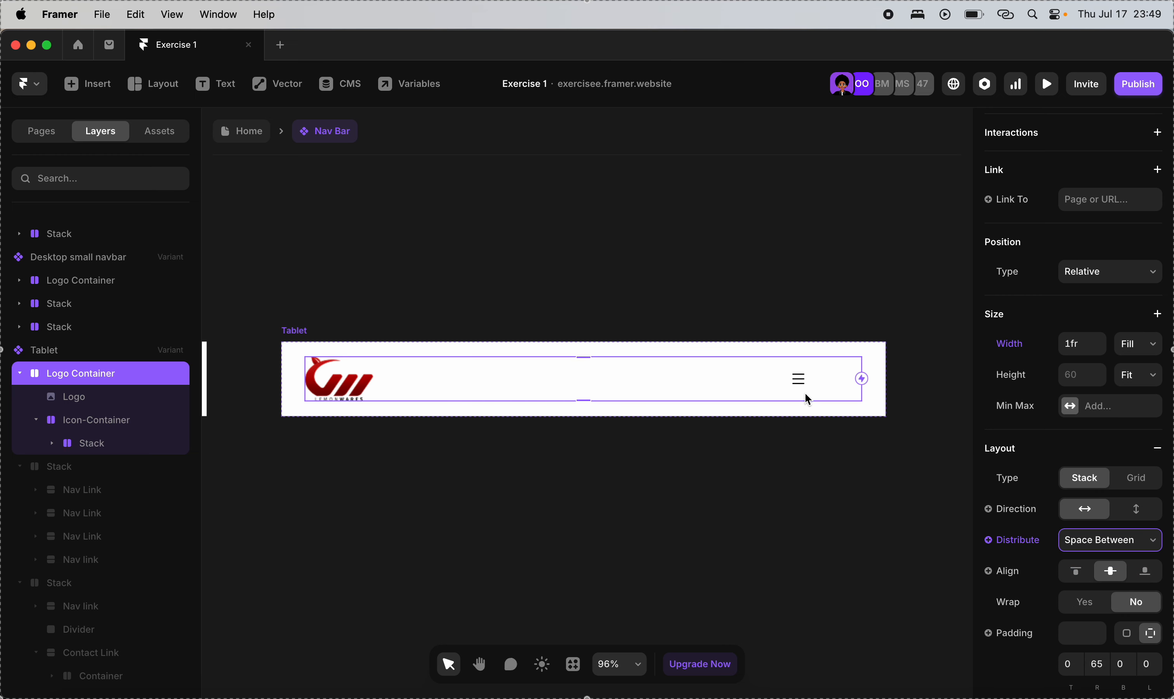
Examine how the logo and the menu icon sit against both ends of the Tablet variant's Logo Container.
{"action": "scroll", "coordinate": [658, 366], "scroll_direction": "up", "scroll_amount": 5}
{"action": "scroll", "coordinate": [657, 366], "scroll_direction": "right", "scroll_amount": 6}
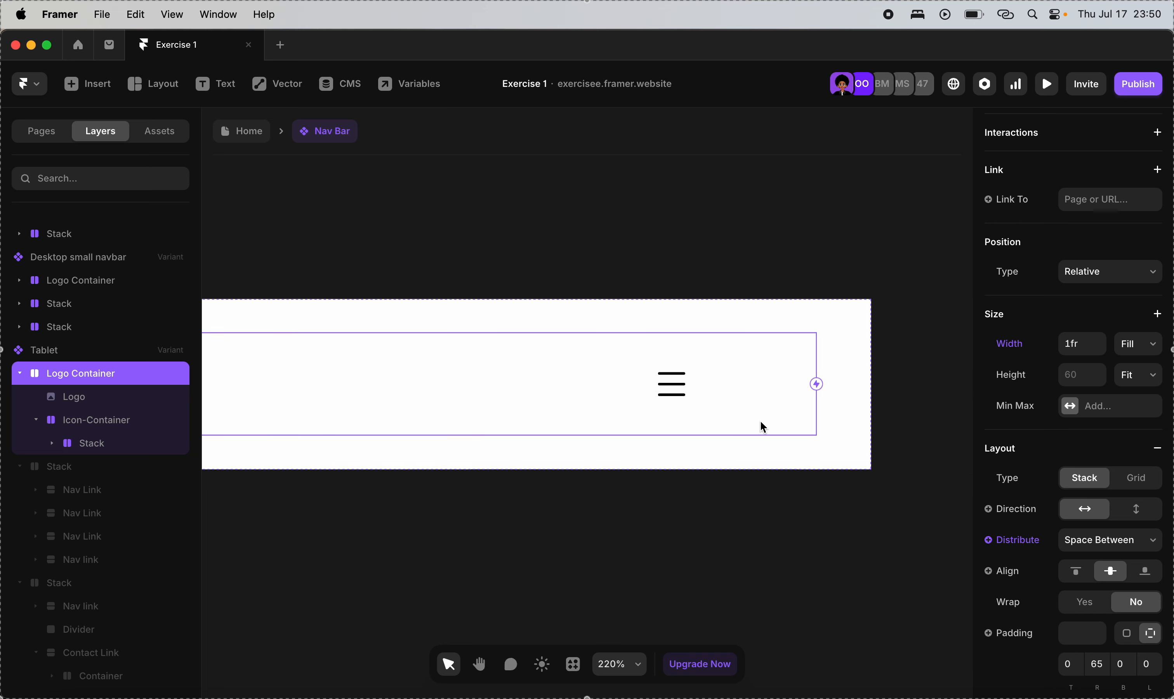
{"action": "scroll", "coordinate": [753, 421], "scroll_direction": "left", "scroll_amount": 6}
{"action": "scroll", "coordinate": [754, 423], "scroll_direction": "down", "scroll_amount": 4}
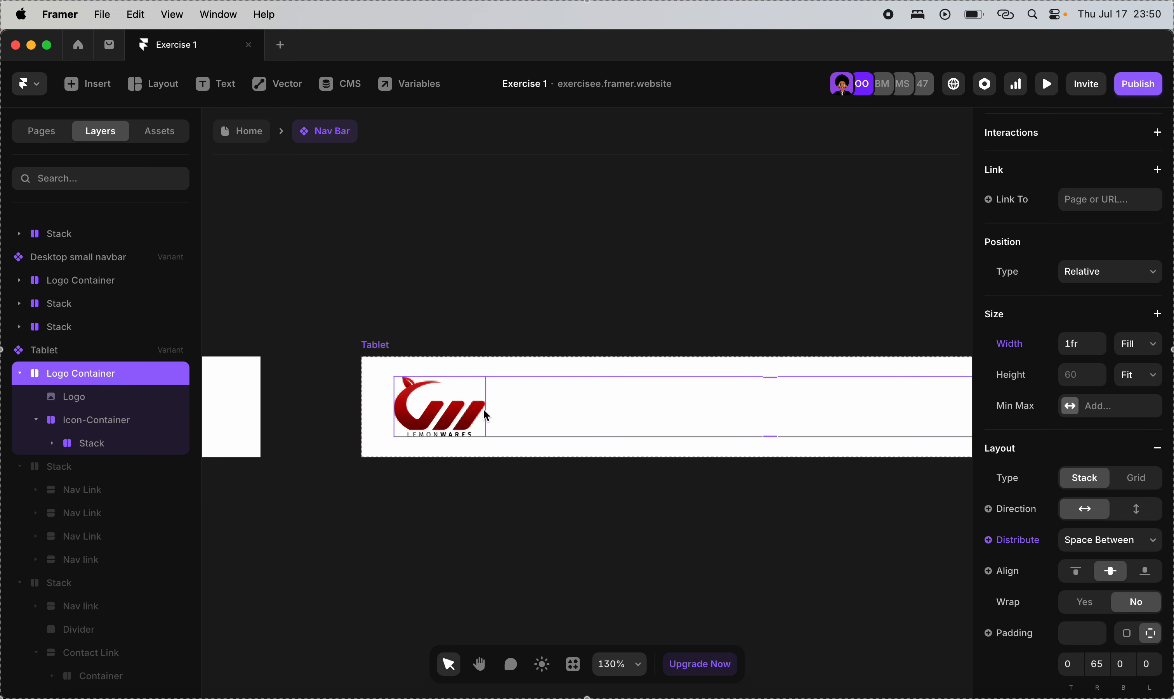
{"action": "scroll", "coordinate": [483, 406], "scroll_direction": "up", "scroll_amount": 3}
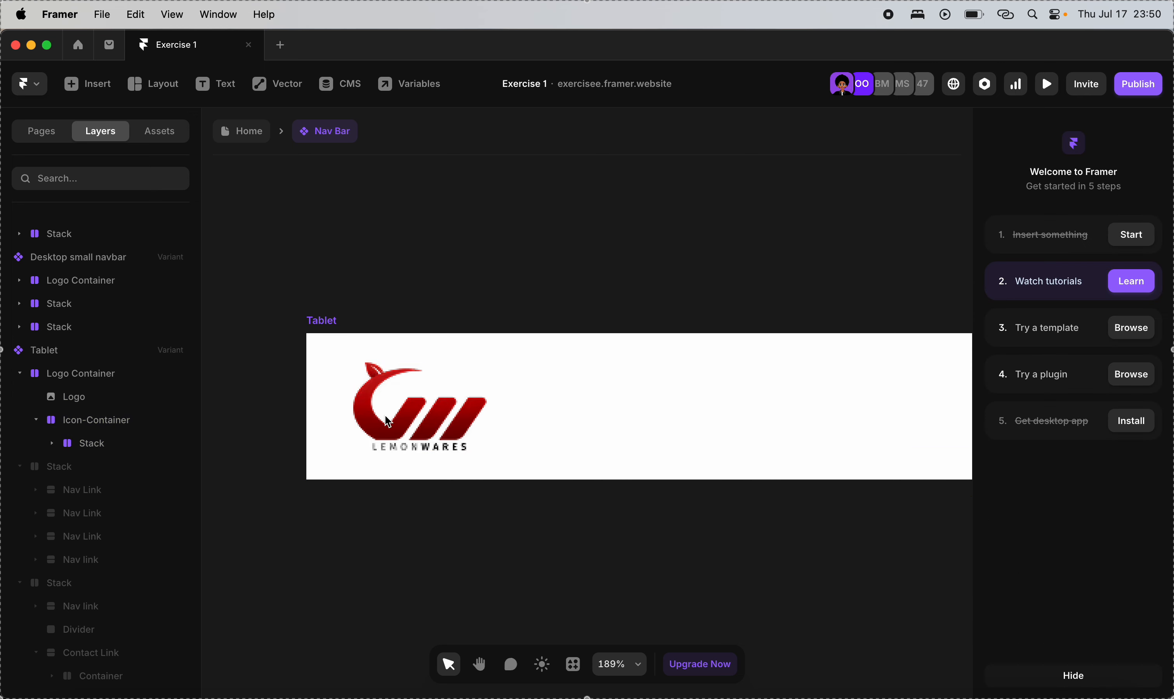
{"action": "scroll", "coordinate": [404, 433], "scroll_direction": "right", "scroll_amount": 4}
{"action": "scroll", "coordinate": [404, 433], "scroll_direction": "down", "scroll_amount": 3}
{"action": "left_click", "coordinate": [404, 434]}
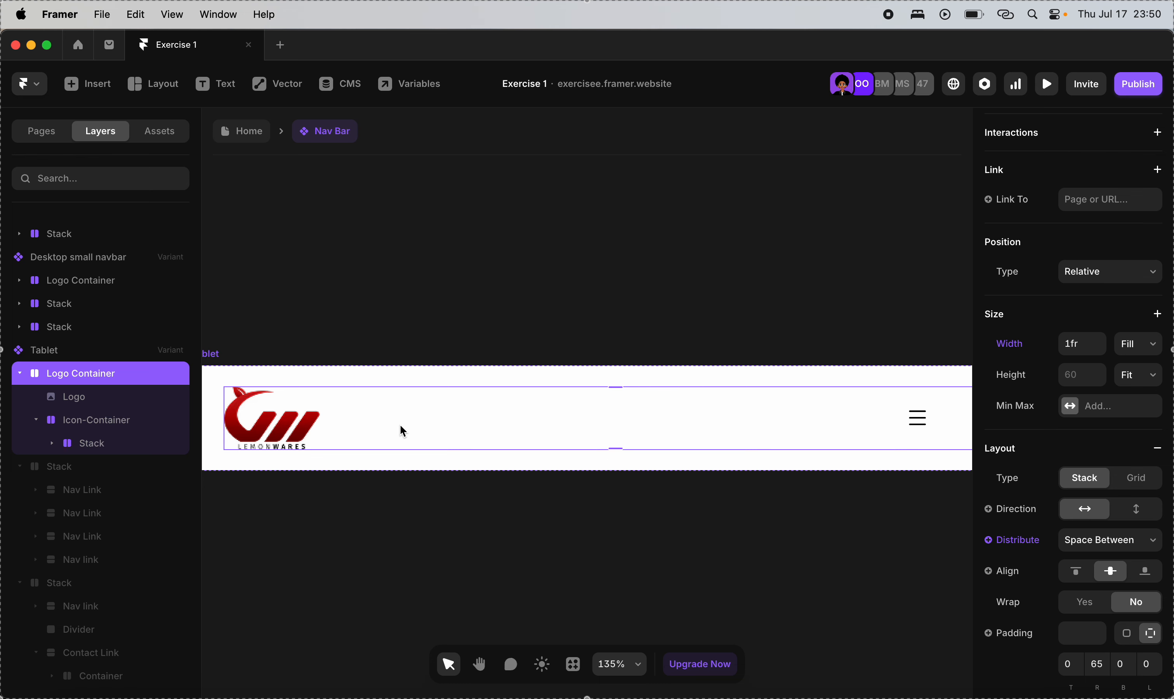
{"action": "scroll", "coordinate": [400, 425], "scroll_direction": "right", "scroll_amount": 5}
{"action": "scroll", "coordinate": [400, 426], "scroll_direction": "down", "scroll_amount": 2}
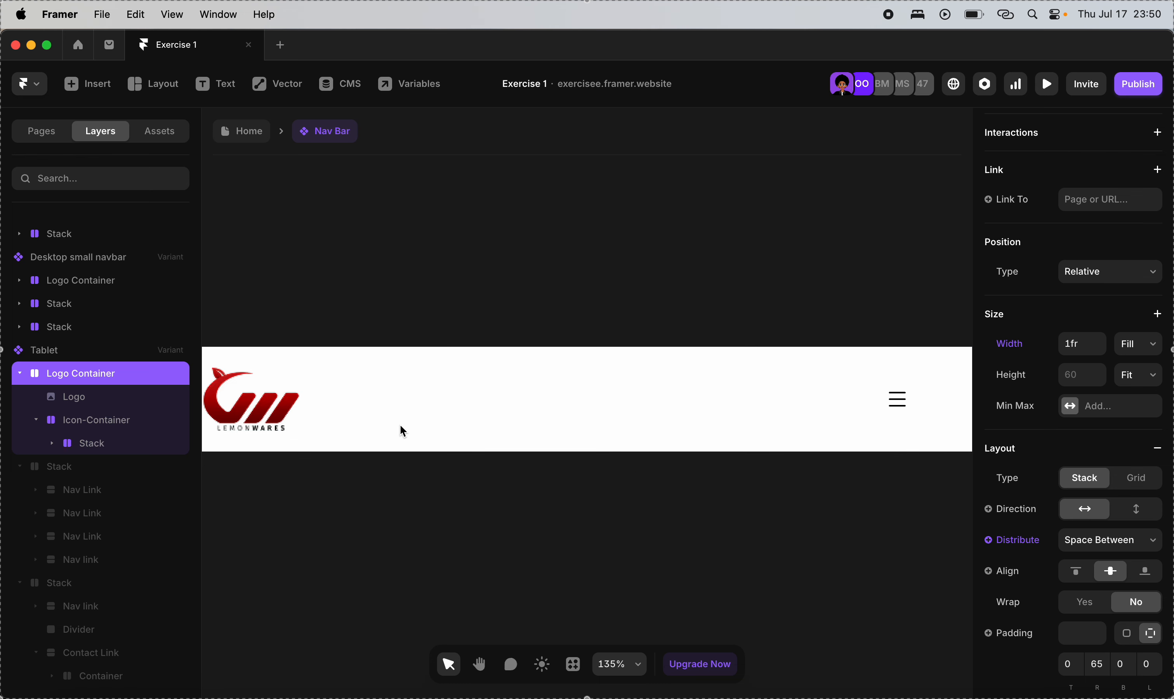
{"action": "scroll", "coordinate": [400, 426], "scroll_direction": "left", "scroll_amount": 2}
{"action": "scroll", "coordinate": [400, 427], "scroll_direction": "down", "scroll_amount": 5}
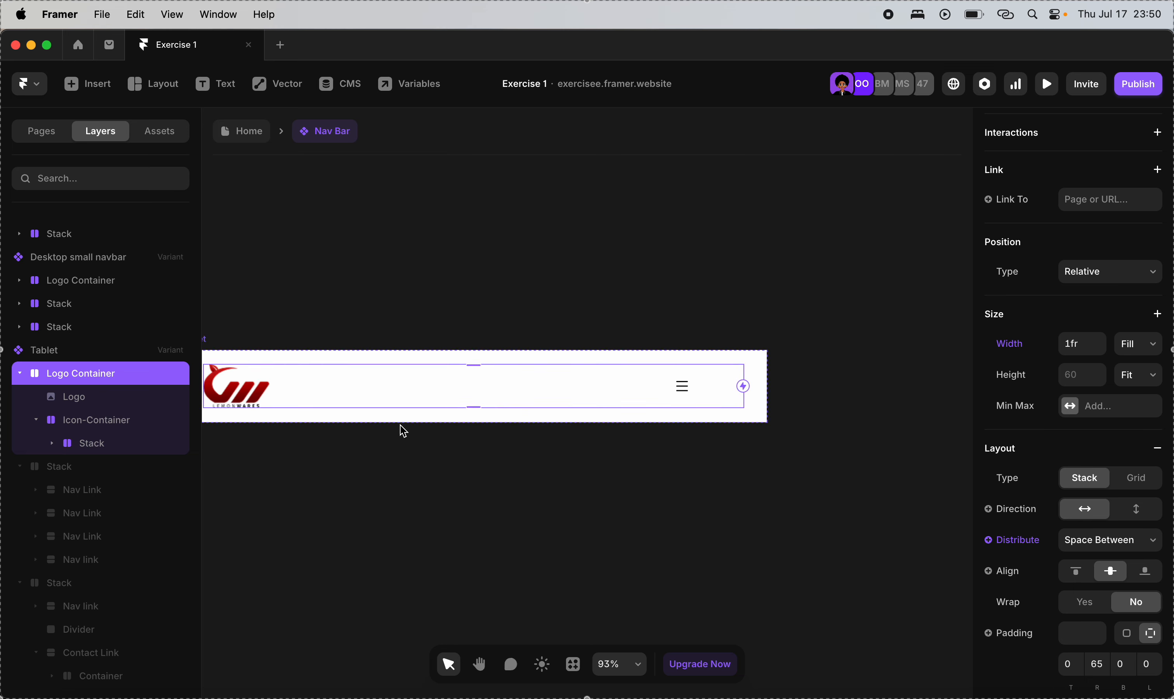
{"action": "scroll", "coordinate": [400, 426], "scroll_direction": "up", "scroll_amount": 1}
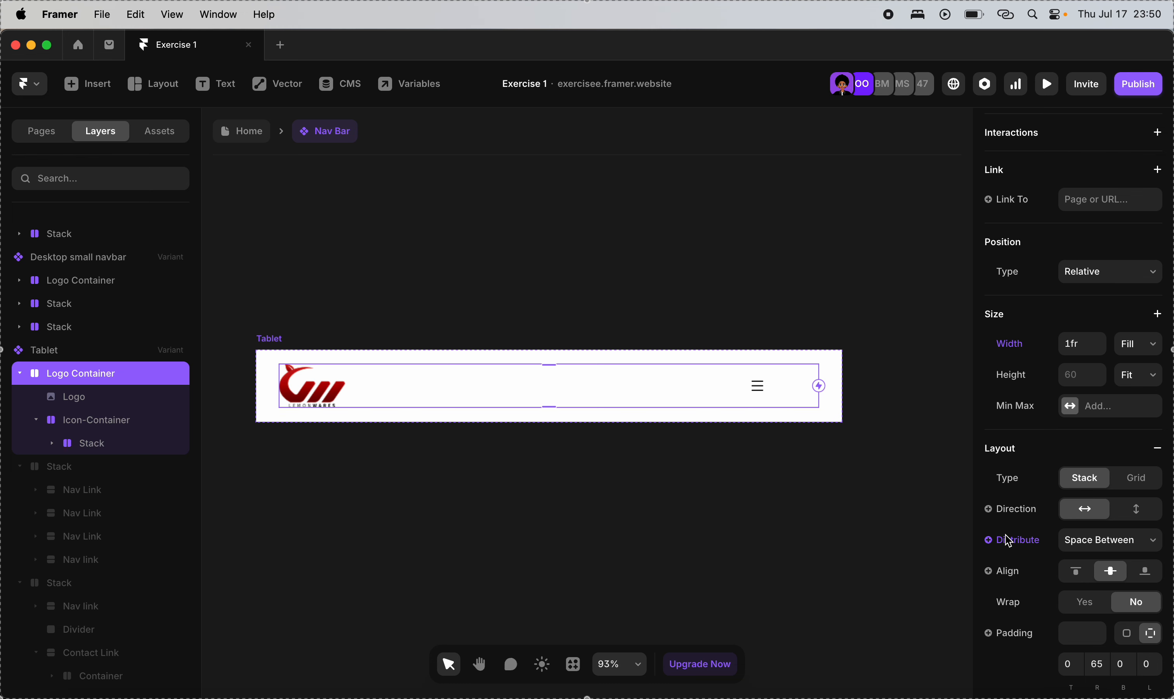
Set the padding of the Tablet variant's Logo Container to 0 on all sides.
{"action": "scroll", "coordinate": [1060, 572], "scroll_direction": "down", "scroll_amount": 2}
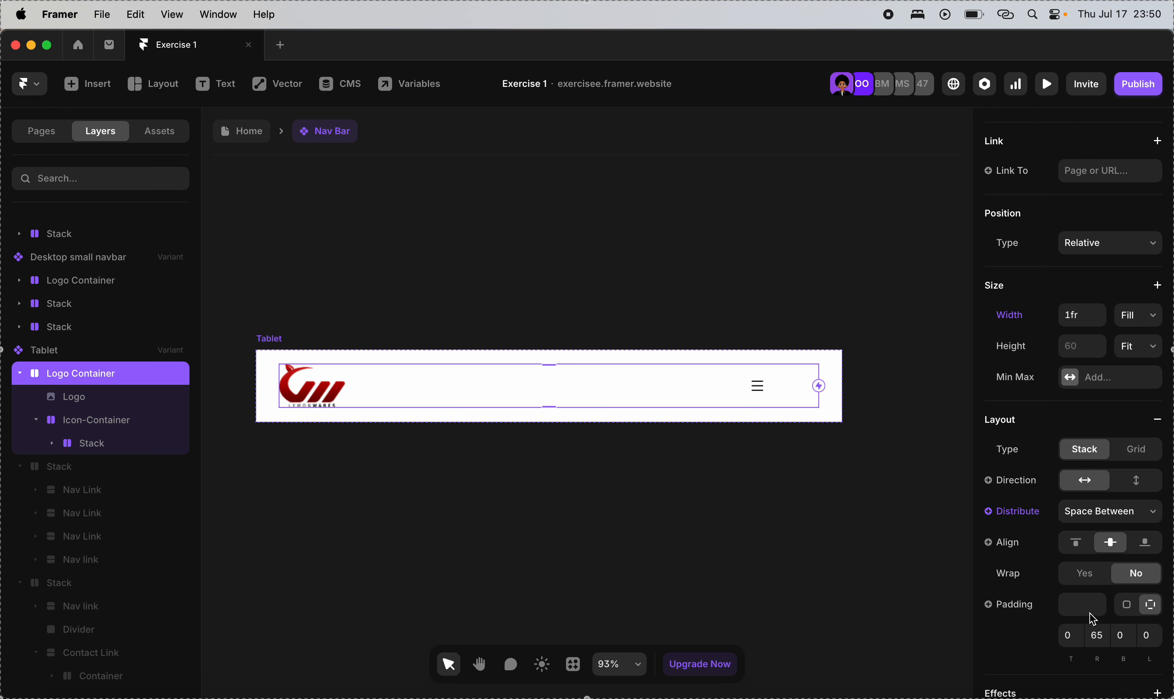
{"action": "left_click", "coordinate": [1081, 601]}
{"action": "type", "text": "0"}
{"action": "key", "text": "Return"}
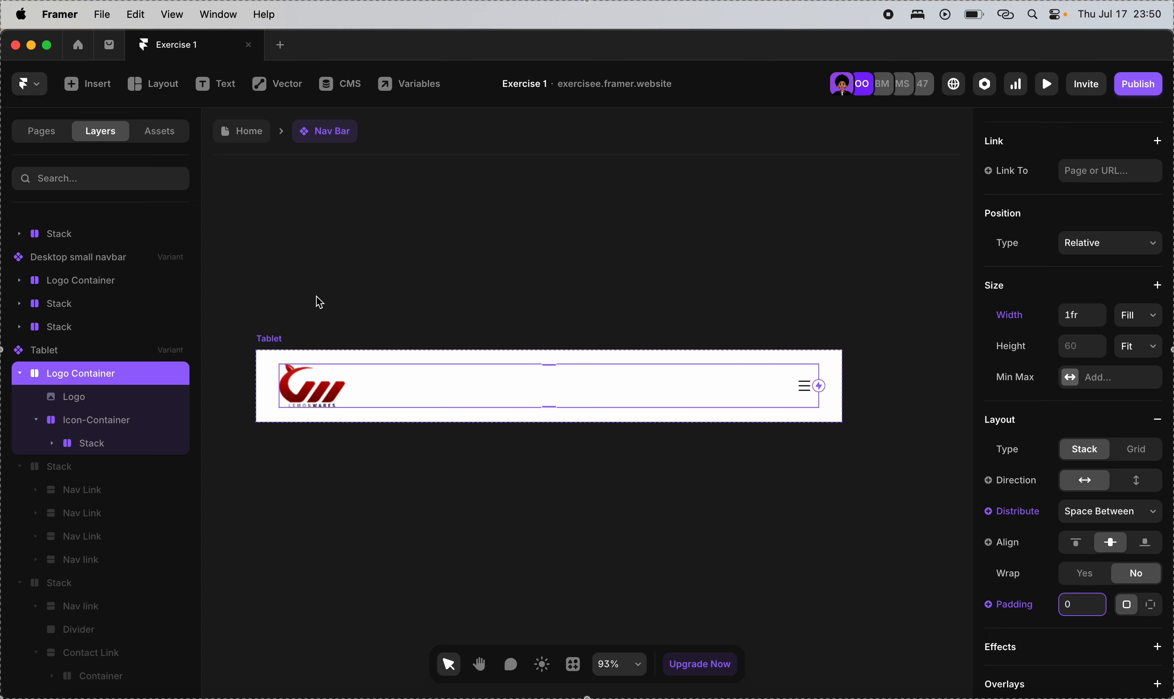
Set the Tablet variant's top and bottom padding to 18.
{"action": "left_click", "coordinate": [272, 339]}
{"action": "scroll", "coordinate": [272, 339], "scroll_direction": "right", "scroll_amount": 3}
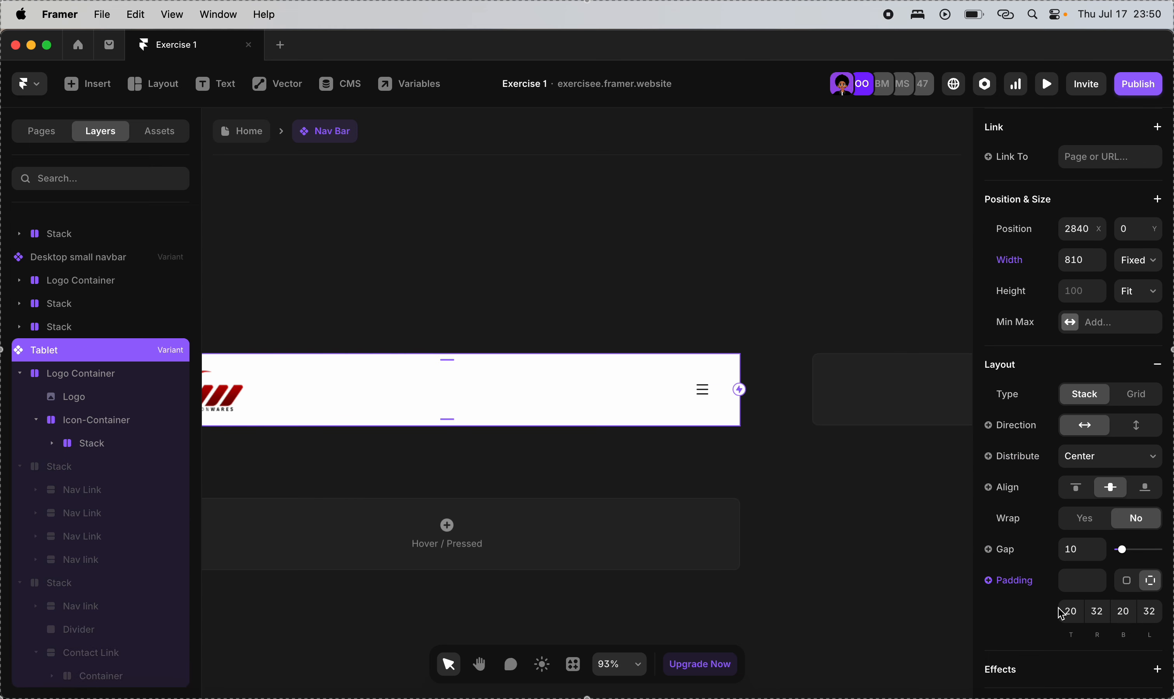
{"action": "left_click", "coordinate": [1070, 612]}
{"action": "type", "text": "18"}
{"action": "key", "text": "Tab"}
{"action": "key", "text": "Tab"}
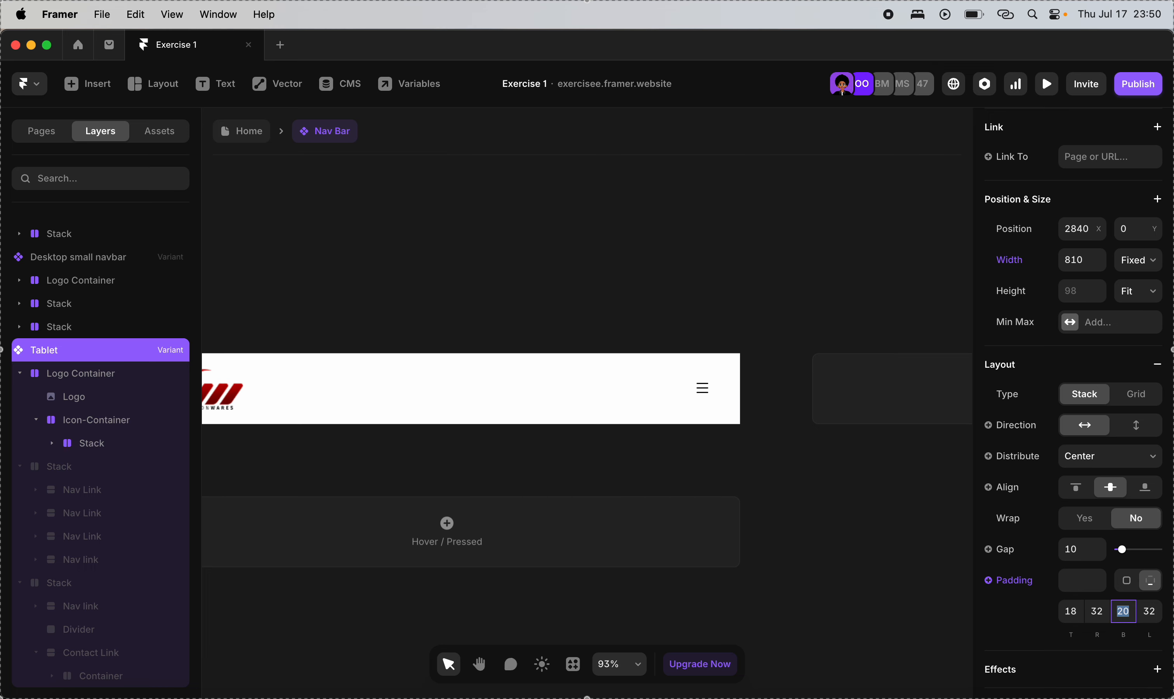
{"action": "type", "text": "18"}
Add a new variant based on Tablet and rename it Mobile.
{"action": "left_click", "coordinate": [859, 402]}
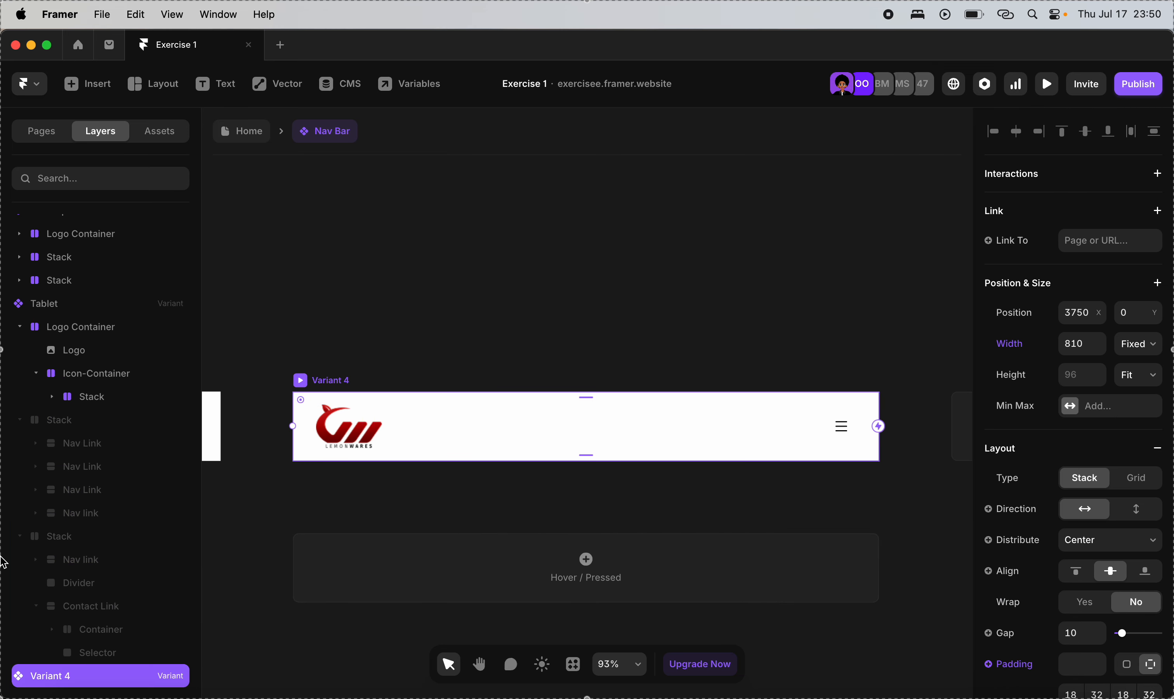
{"action": "scroll", "coordinate": [42, 626], "scroll_direction": "down", "scroll_amount": 2}
{"action": "double_click", "coordinate": [68, 605]}
{"action": "type", "text": "Mobile"}
{"action": "key", "text": "Return"}
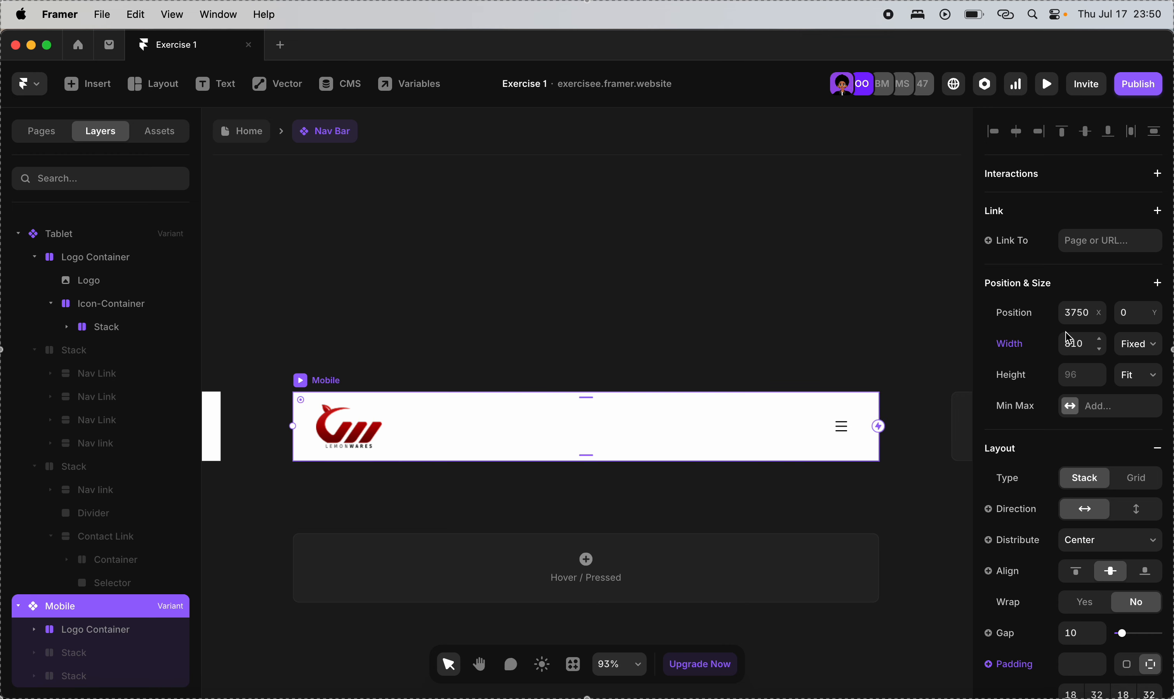
Set the Mobile variant's width to 390 and its padding to 16 on all four sides.
{"action": "left_click", "coordinate": [1078, 351]}
{"action": "type", "text": "390"}
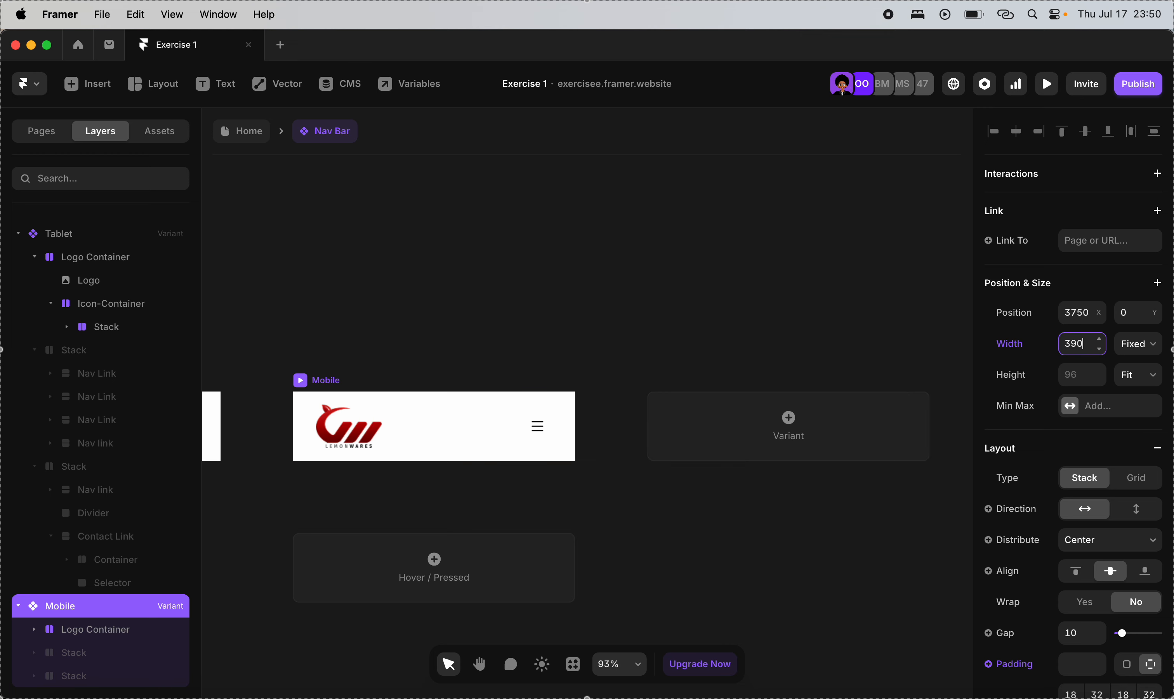
{"action": "scroll", "coordinate": [1148, 567], "scroll_direction": "down", "scroll_amount": 2}
{"action": "scroll", "coordinate": [1148, 567], "scroll_direction": "down", "scroll_amount": 4}
{"action": "left_click", "coordinate": [1071, 547]}
{"action": "type", "text": "16"}
{"action": "key", "text": "Tab"}
{"action": "type", "text": "16"}
{"action": "key", "text": "Tab"}
{"action": "type", "text": "16"}
{"action": "key", "text": "Tab"}
{"action": "type", "text": "1"}
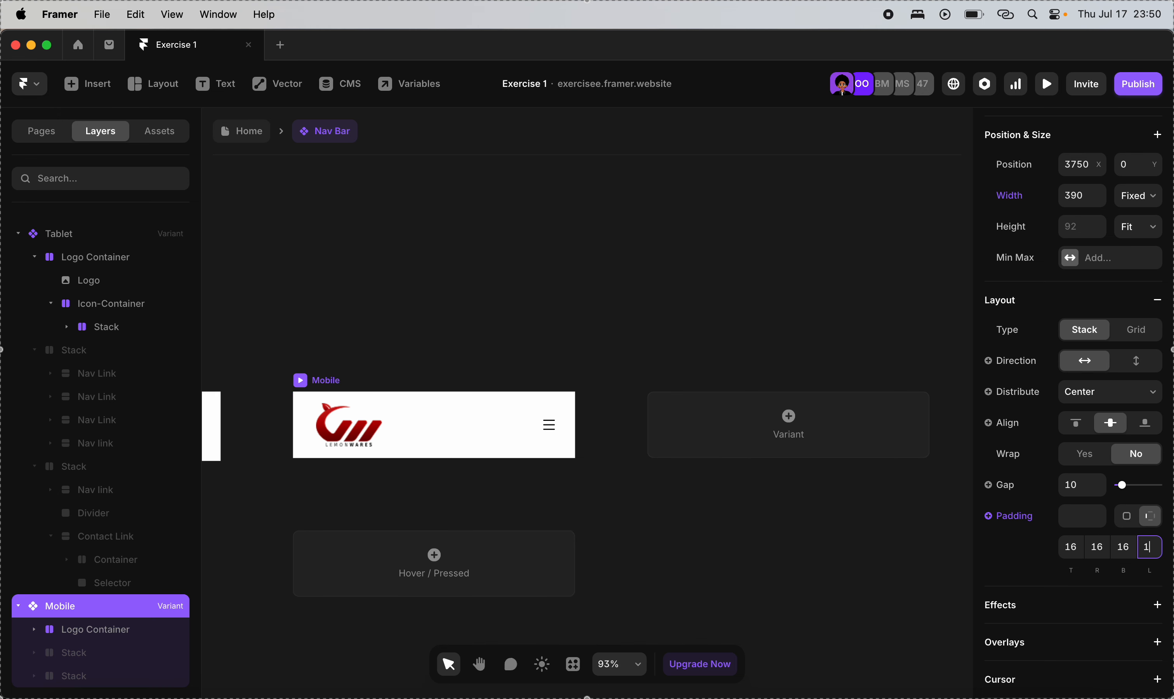
Create another variant from the Tablet variant and rename it Tablet dropdown.
{"action": "scroll", "coordinate": [503, 423], "scroll_direction": "left", "scroll_amount": 1}
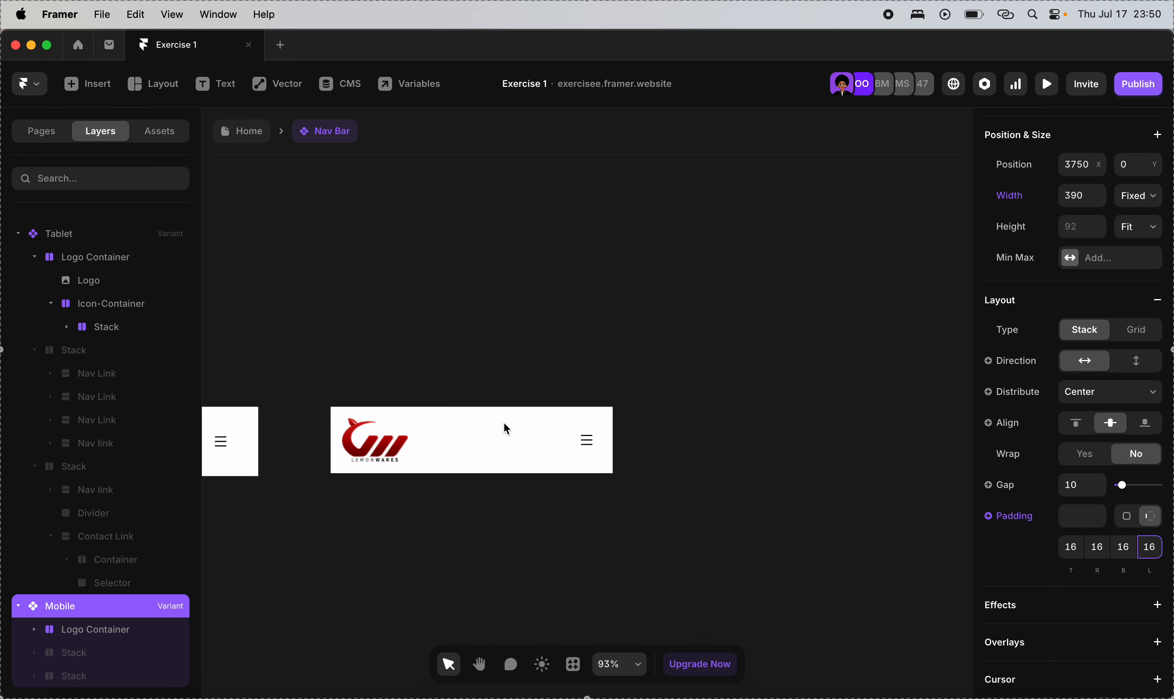
{"action": "scroll", "coordinate": [426, 416], "scroll_direction": "left", "scroll_amount": 8}
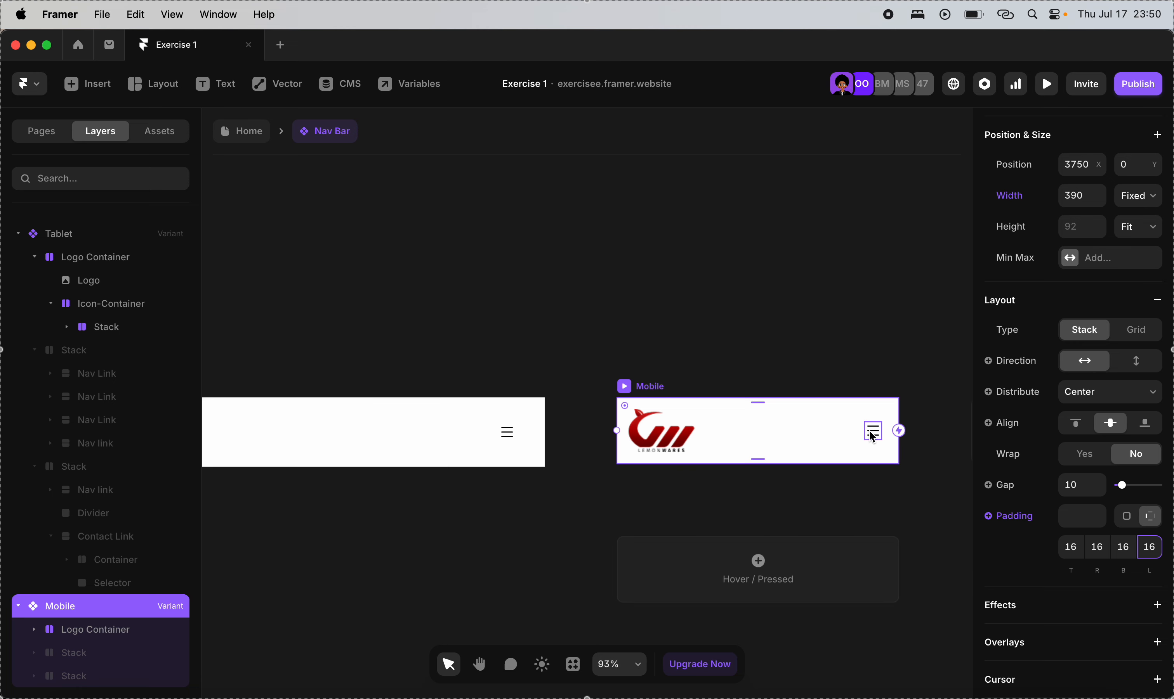
{"action": "scroll", "coordinate": [768, 425], "scroll_direction": "down", "scroll_amount": 5}
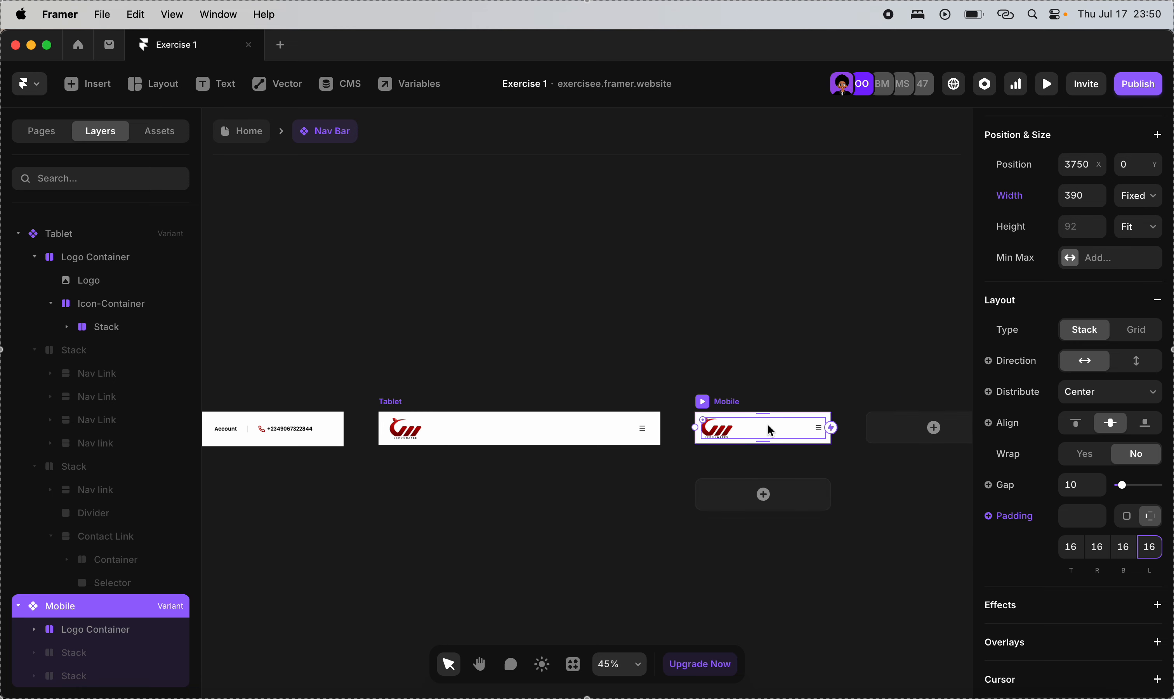
{"action": "scroll", "coordinate": [767, 429], "scroll_direction": "right", "scroll_amount": 1}
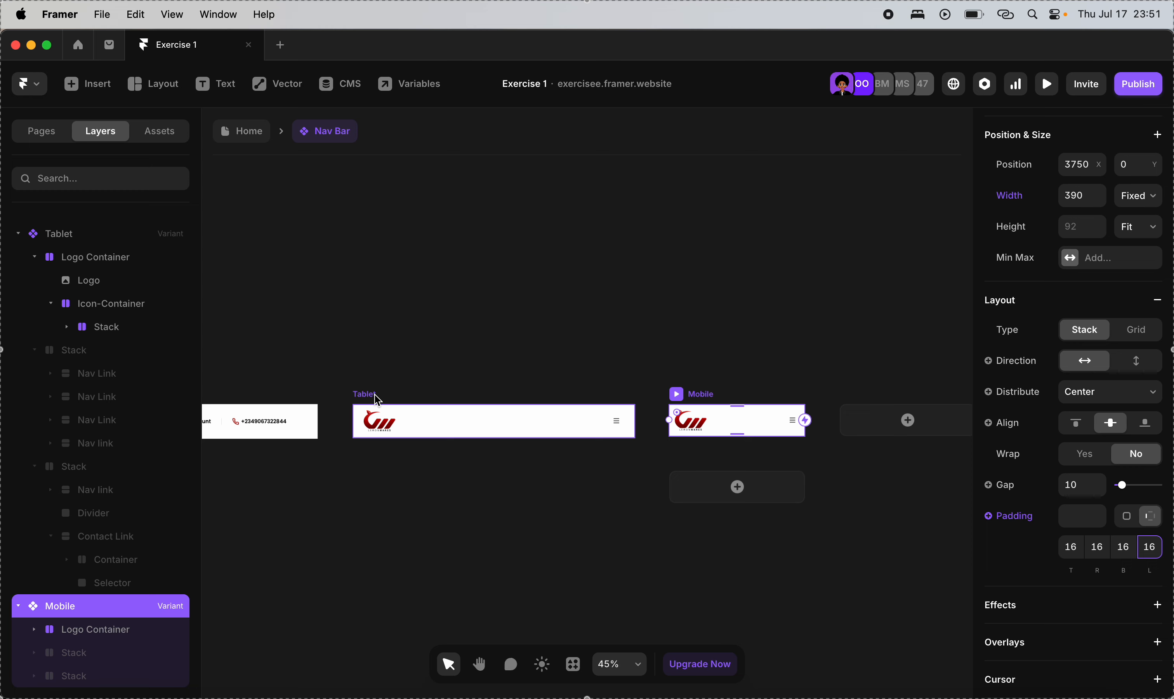
{"action": "left_click", "coordinate": [374, 399]}
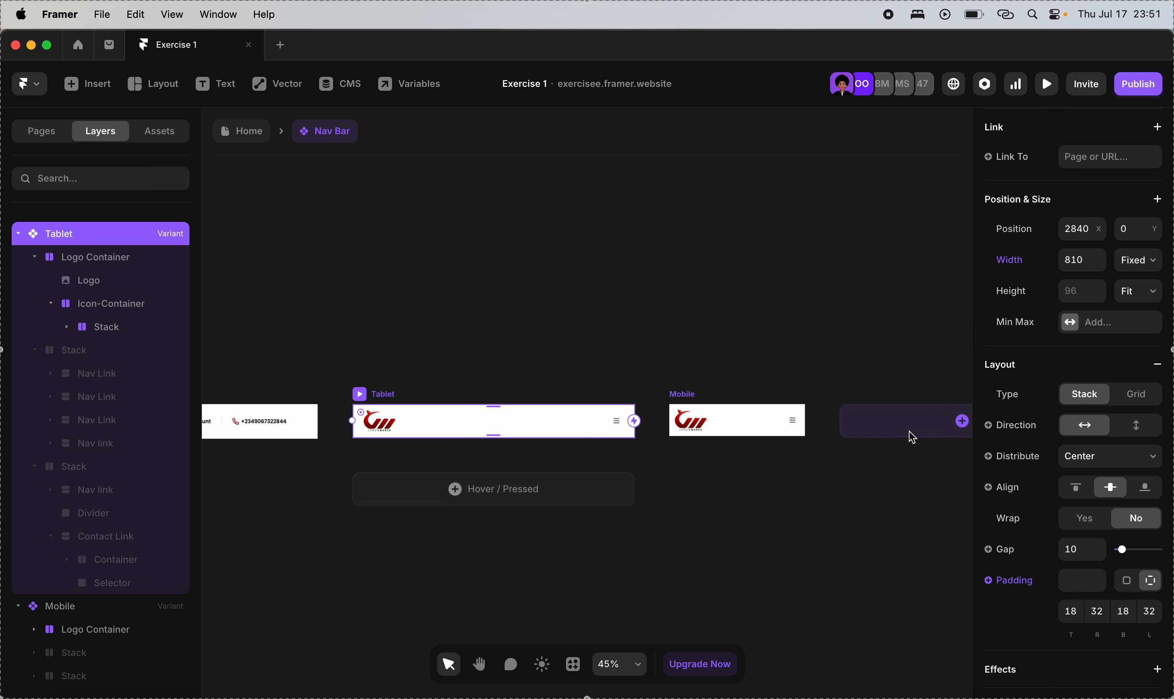
{"action": "scroll", "coordinate": [917, 427], "scroll_direction": "right", "scroll_amount": 5}
{"action": "scroll", "coordinate": [597, 395], "scroll_direction": "up", "scroll_amount": 3}
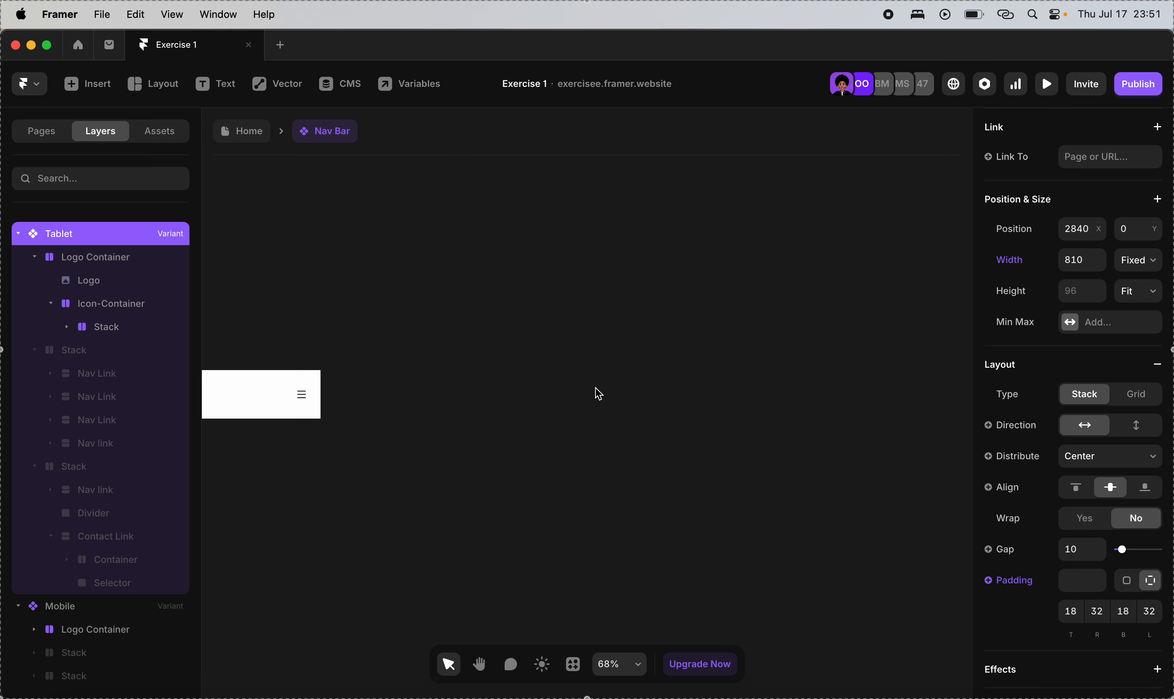
{"action": "left_click", "coordinate": [597, 396]}
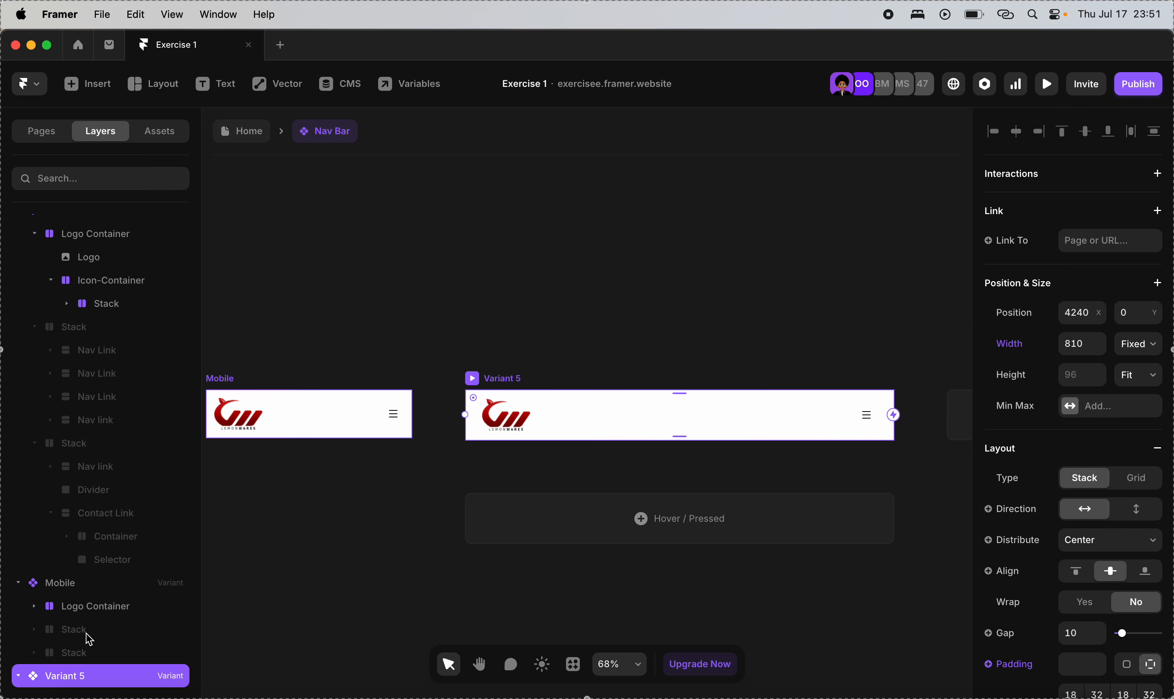
{"action": "key", "text": "super+r"}
{"action": "type", "text": "Ta"}
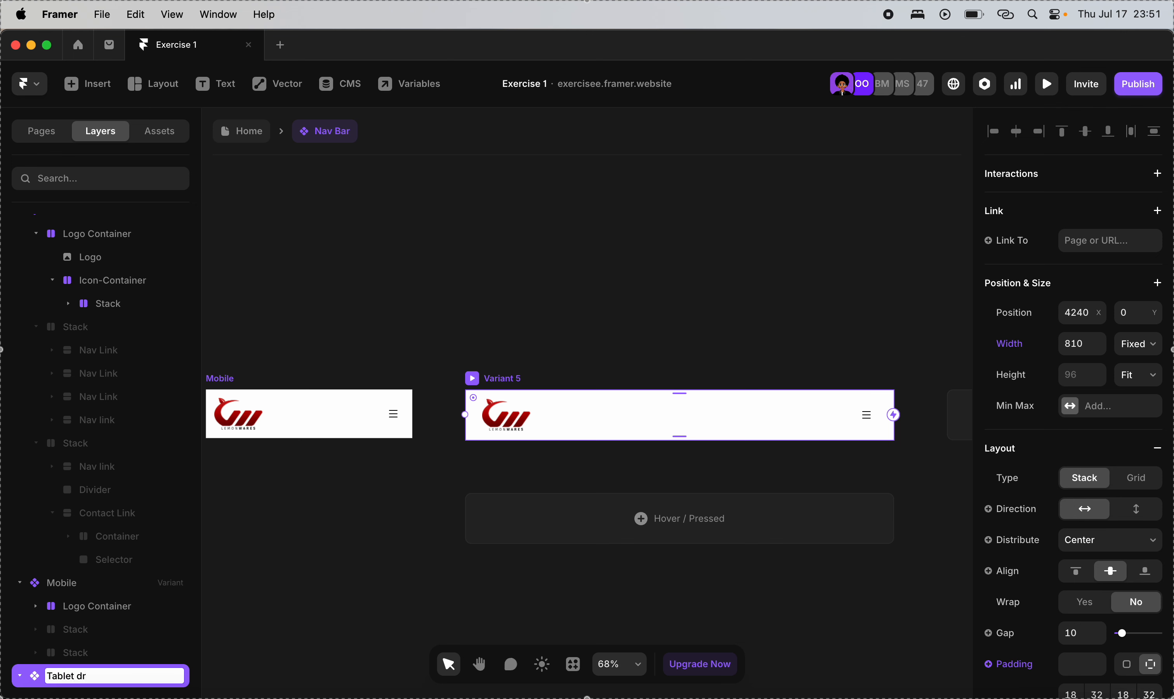
{"action": "type", "text": "blet dropdown"}
{"action": "key", "text": "Return"}
Order the Tablet dropdown layer right after Tablet and place the variant beneath Tablet on the canvas, at X 2840, Y 162.
{"action": "left_click_drag", "start_coordinate": [76, 667], "coordinate": [72, 561]}
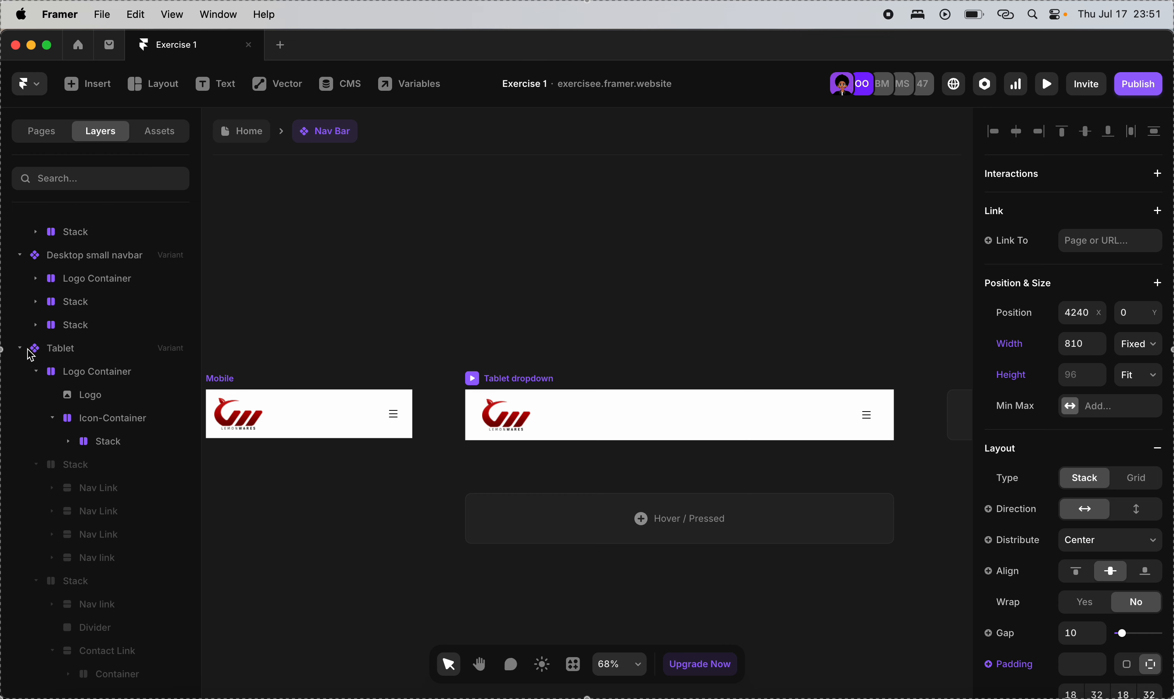
{"action": "left_click", "coordinate": [23, 346]}
{"action": "left_click", "coordinate": [20, 513]}
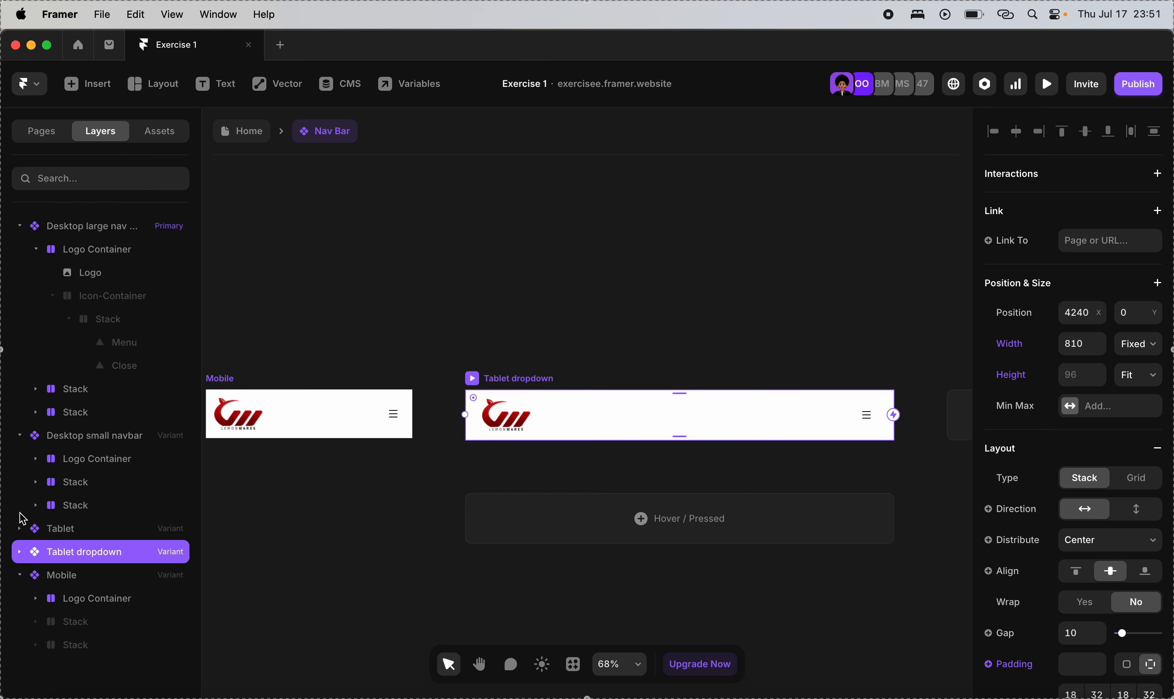
{"action": "scroll", "coordinate": [305, 488], "scroll_direction": "down", "scroll_amount": 3}
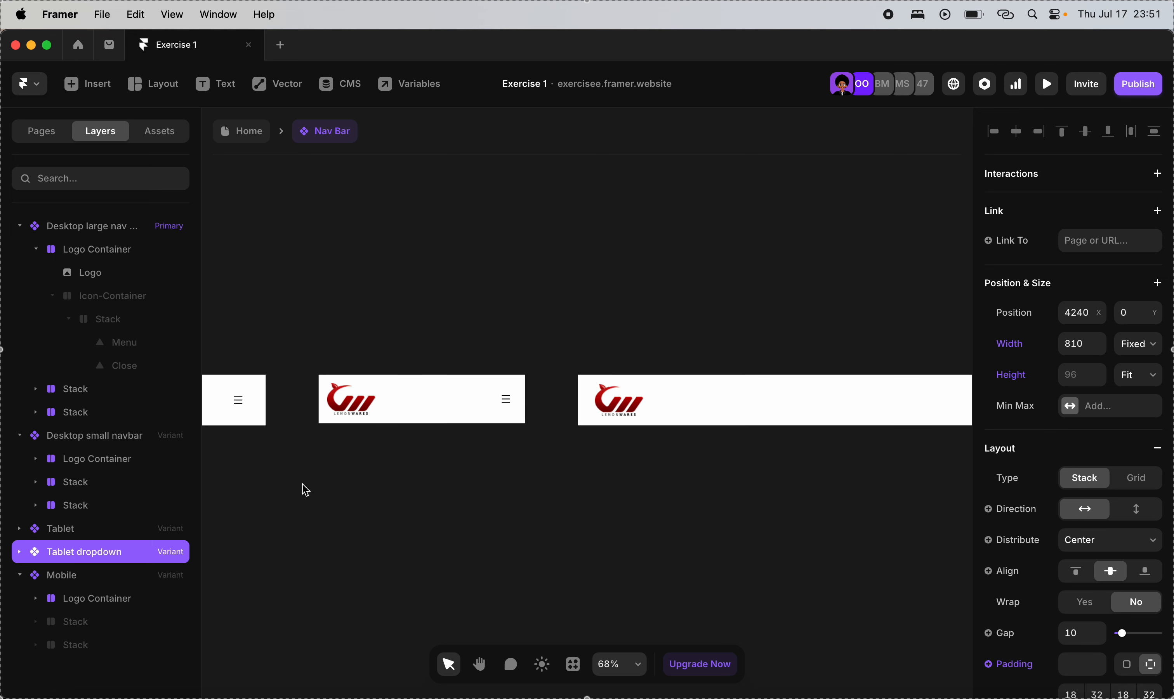
{"action": "left_click_drag", "start_coordinate": [570, 404], "coordinate": [248, 466]}
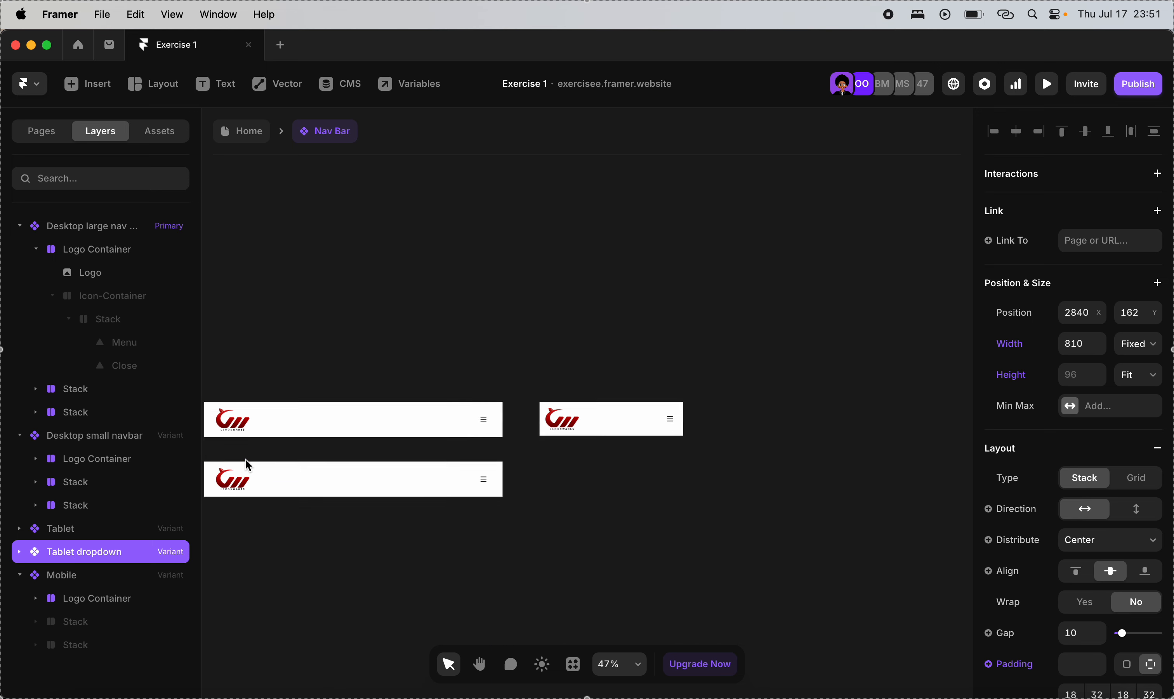
Reorder the icon stack in the Tablet dropdown variant so the Menu icon comes after the Close icon.
{"action": "scroll", "coordinate": [306, 449], "scroll_direction": "up", "scroll_amount": 10}
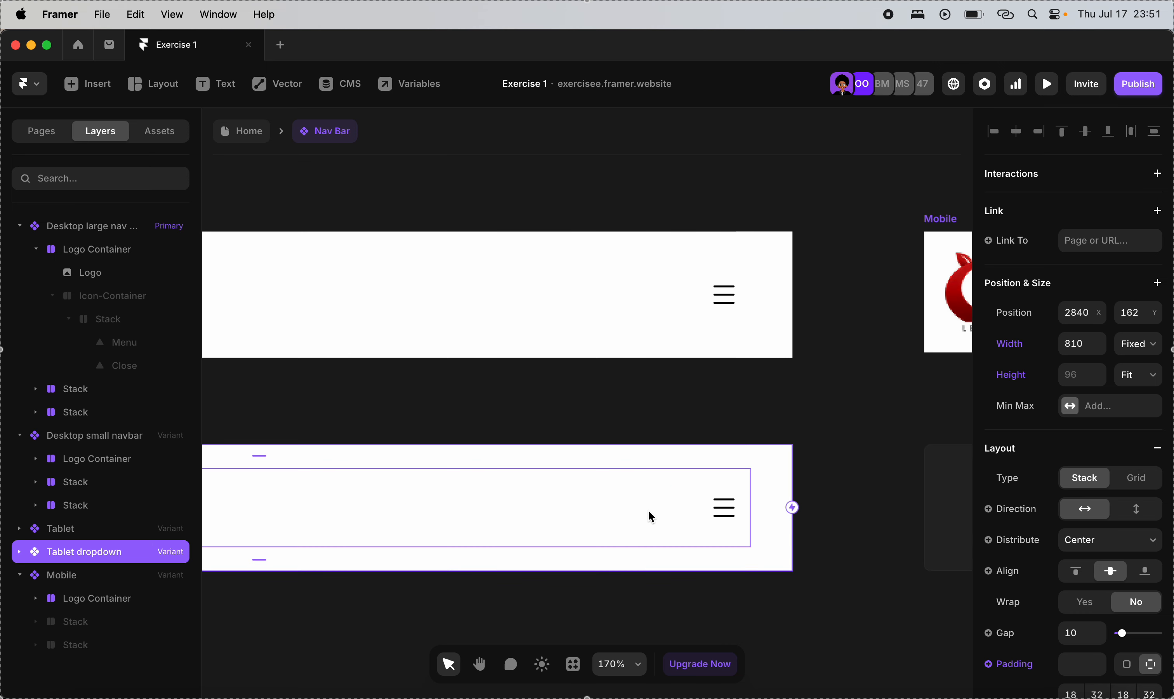
{"action": "left_click", "coordinate": [724, 319]}
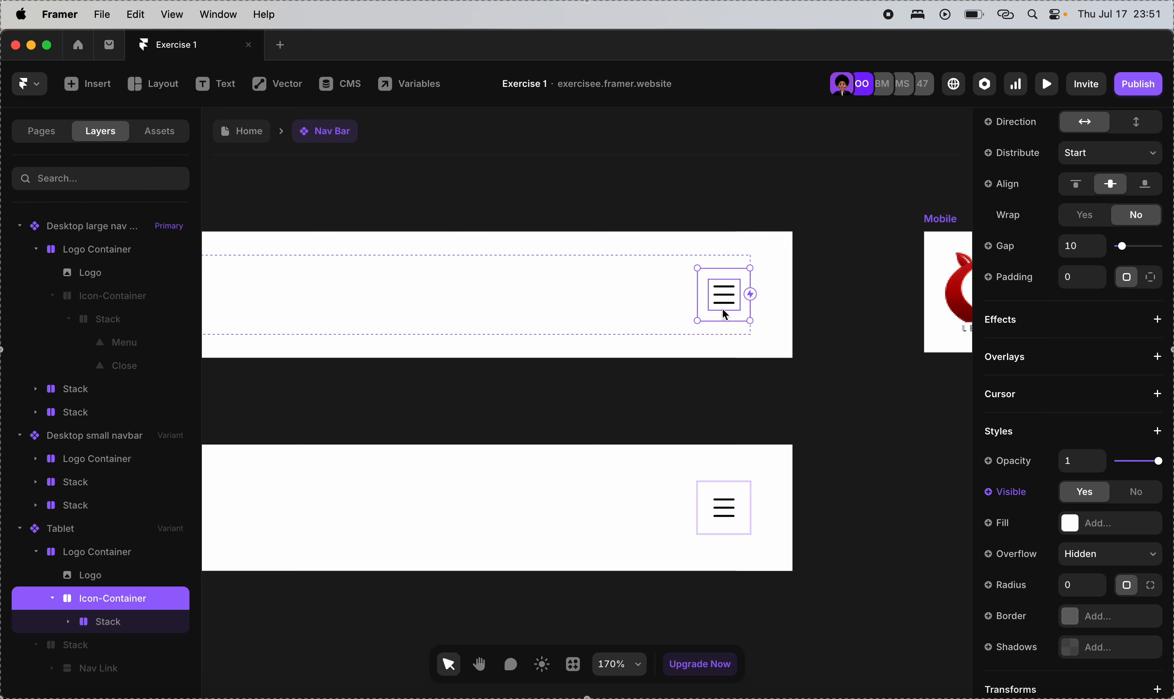
{"action": "left_click", "coordinate": [731, 508]}
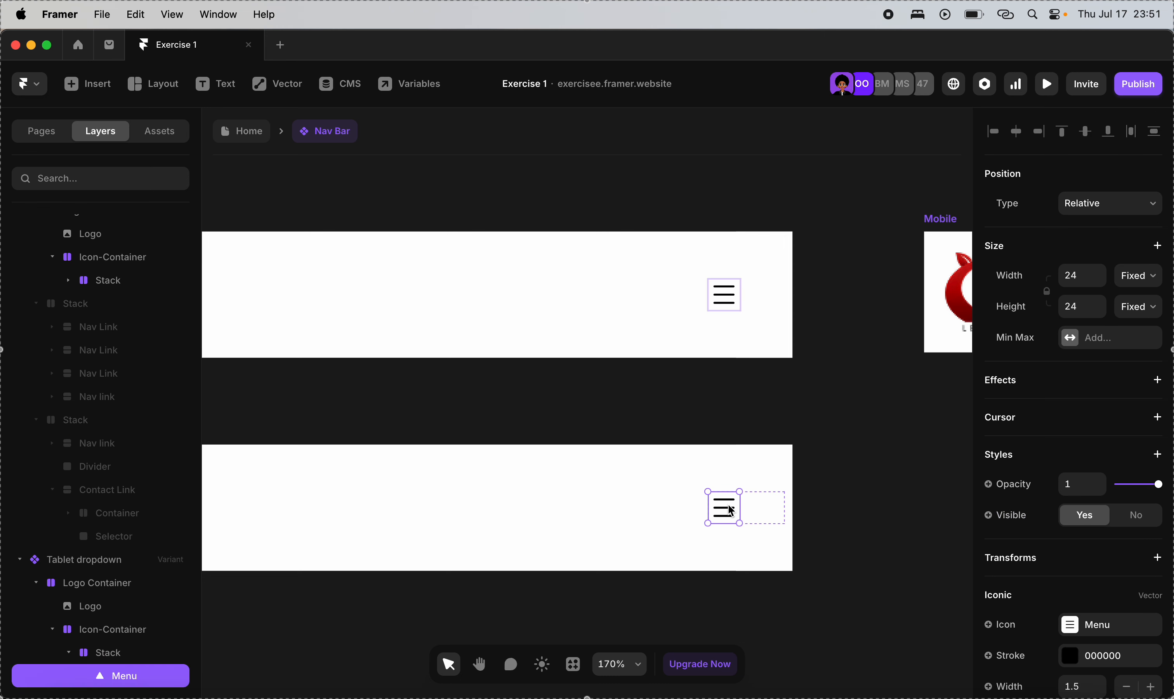
{"action": "scroll", "coordinate": [96, 673], "scroll_direction": "down", "scroll_amount": 5}
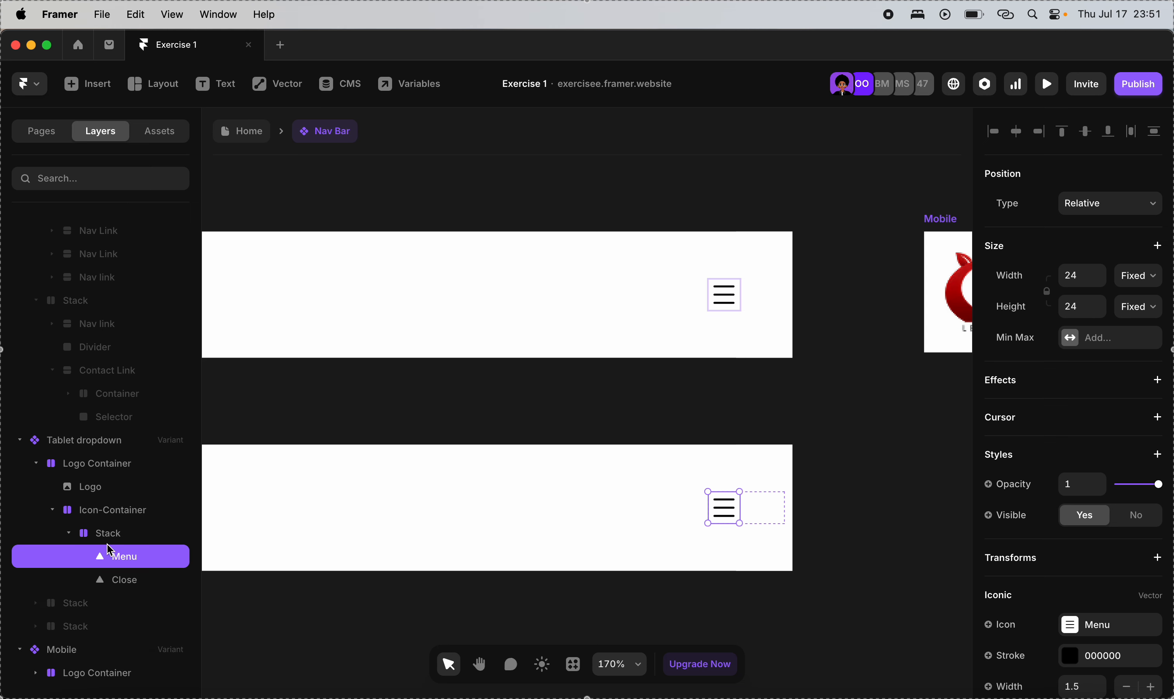
{"action": "left_click", "coordinate": [115, 542]}
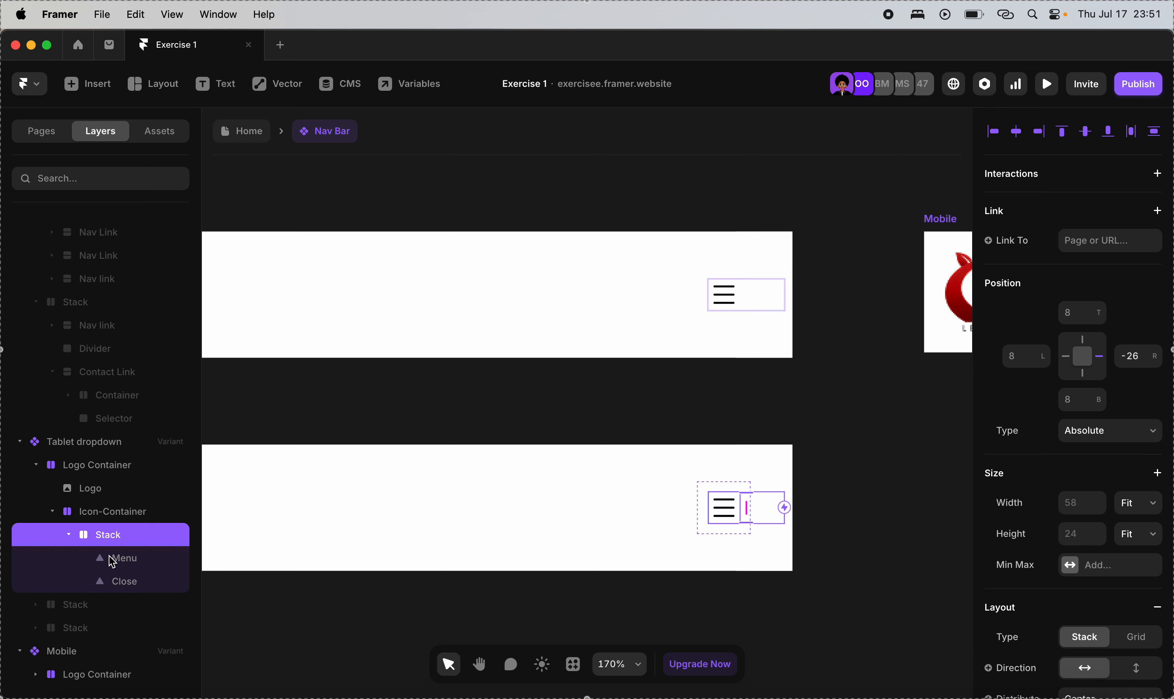
{"action": "left_click", "coordinate": [125, 565]}
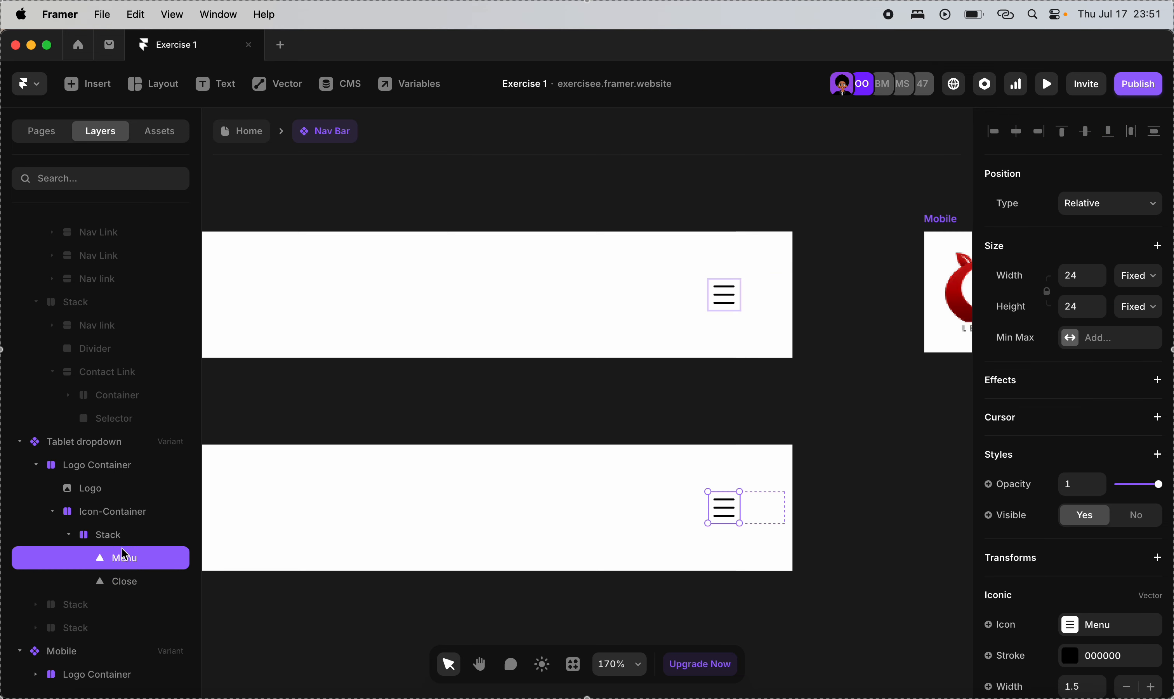
{"action": "left_click", "coordinate": [120, 543]}
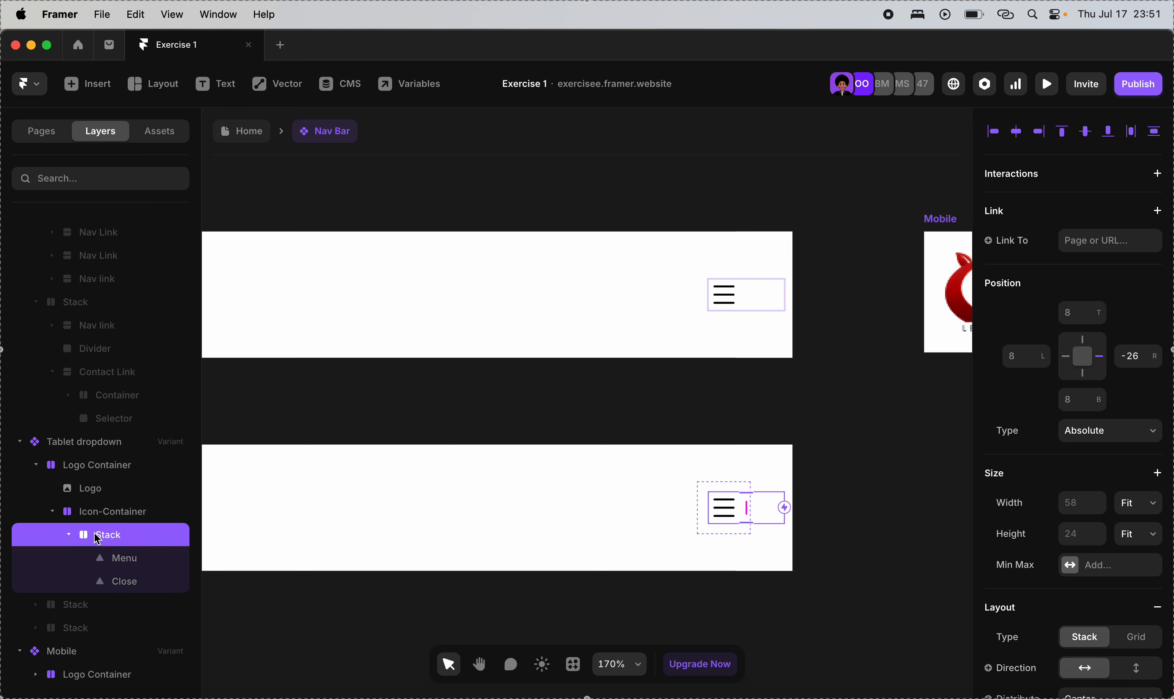
{"action": "left_click", "coordinate": [106, 513]}
{"action": "left_click", "coordinate": [106, 535]}
{"action": "left_click", "coordinate": [106, 567]}
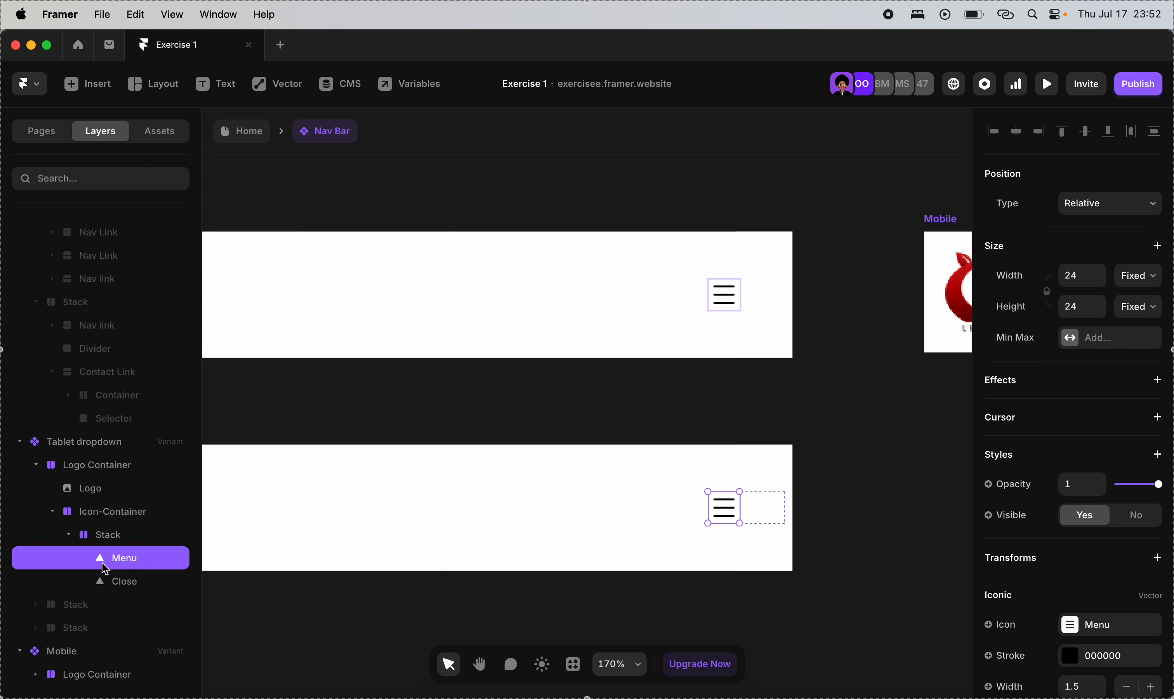
{"action": "key", "text": "alt"}
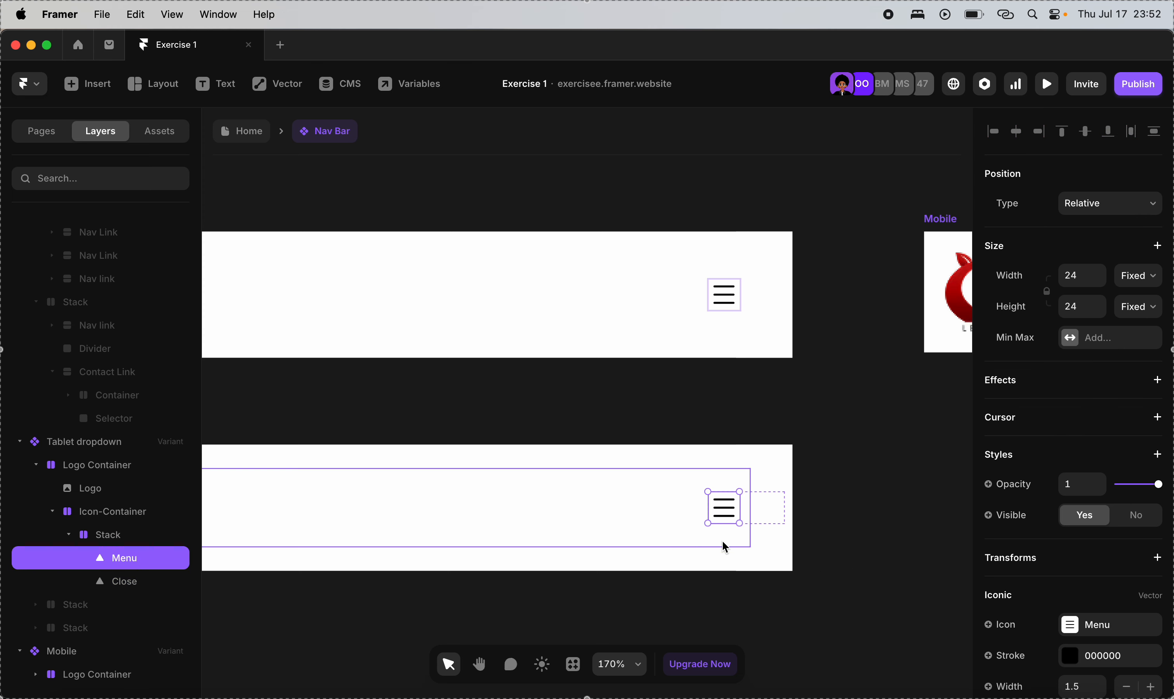
{"action": "key", "text": "alt"}
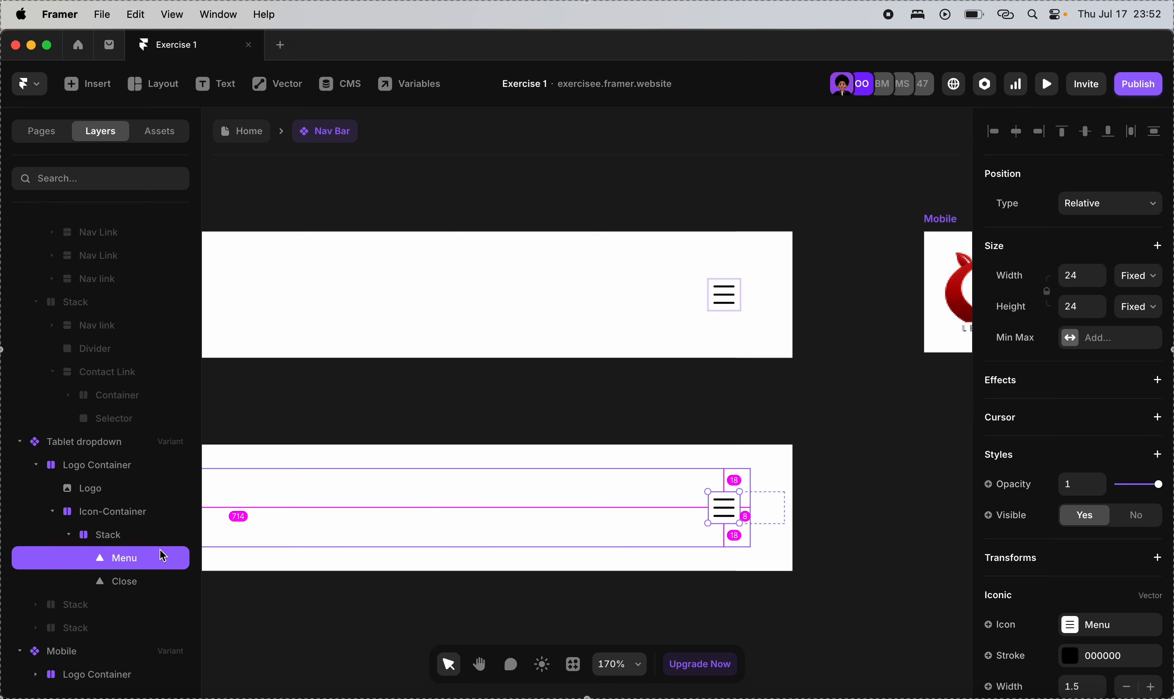
{"action": "key", "text": "Right"}
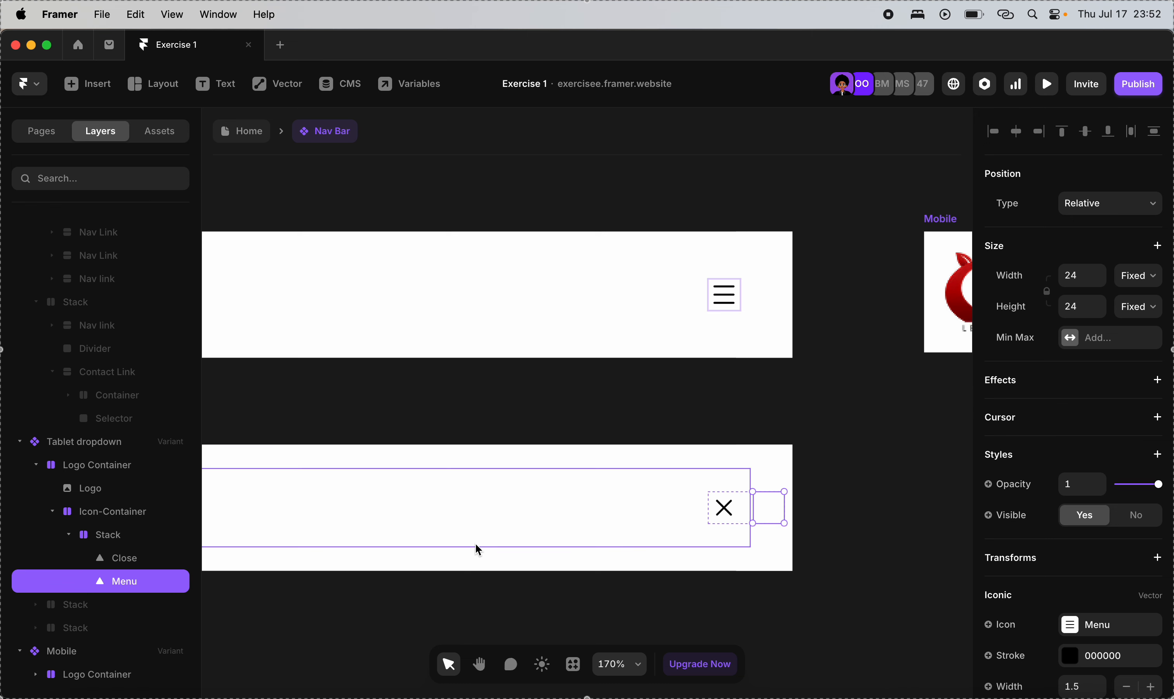
{"action": "left_click", "coordinate": [765, 543]}
Shrink the logos in the Tablet and Tablet dropdown variants together, proportionally, to about 60 × 40.
{"action": "scroll", "coordinate": [765, 542], "scroll_direction": "left", "scroll_amount": 4}
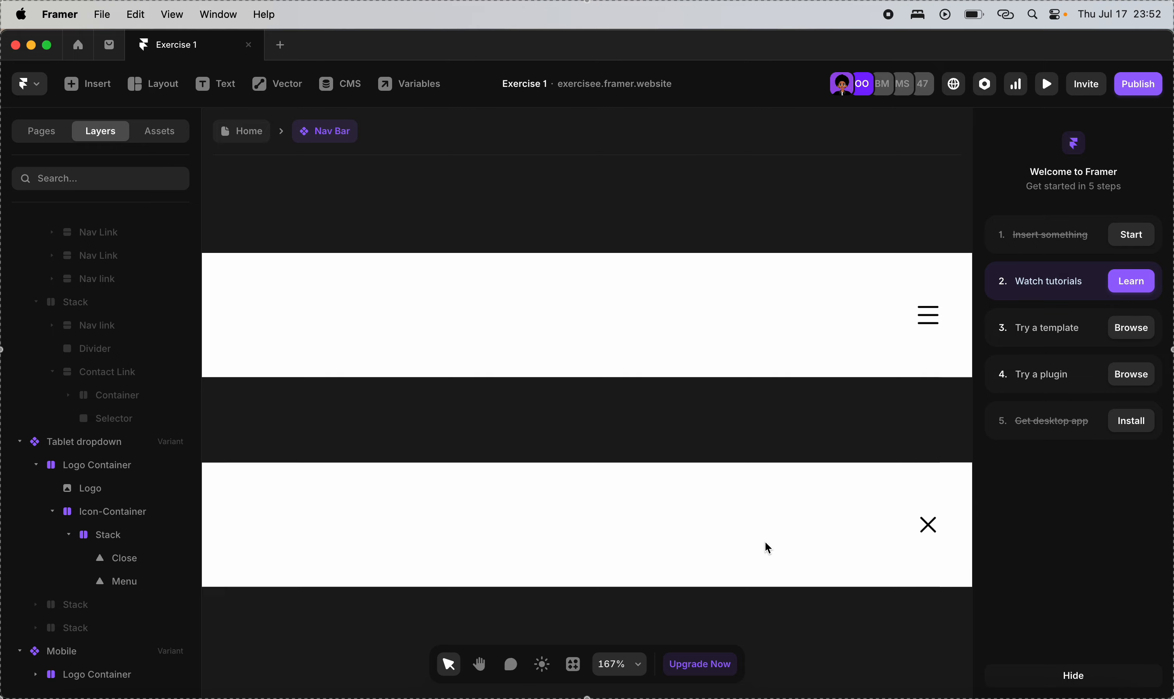
{"action": "scroll", "coordinate": [765, 542], "scroll_direction": "down", "scroll_amount": 3}
{"action": "scroll", "coordinate": [396, 531], "scroll_direction": "left", "scroll_amount": 3}
{"action": "left_click", "coordinate": [374, 536]}
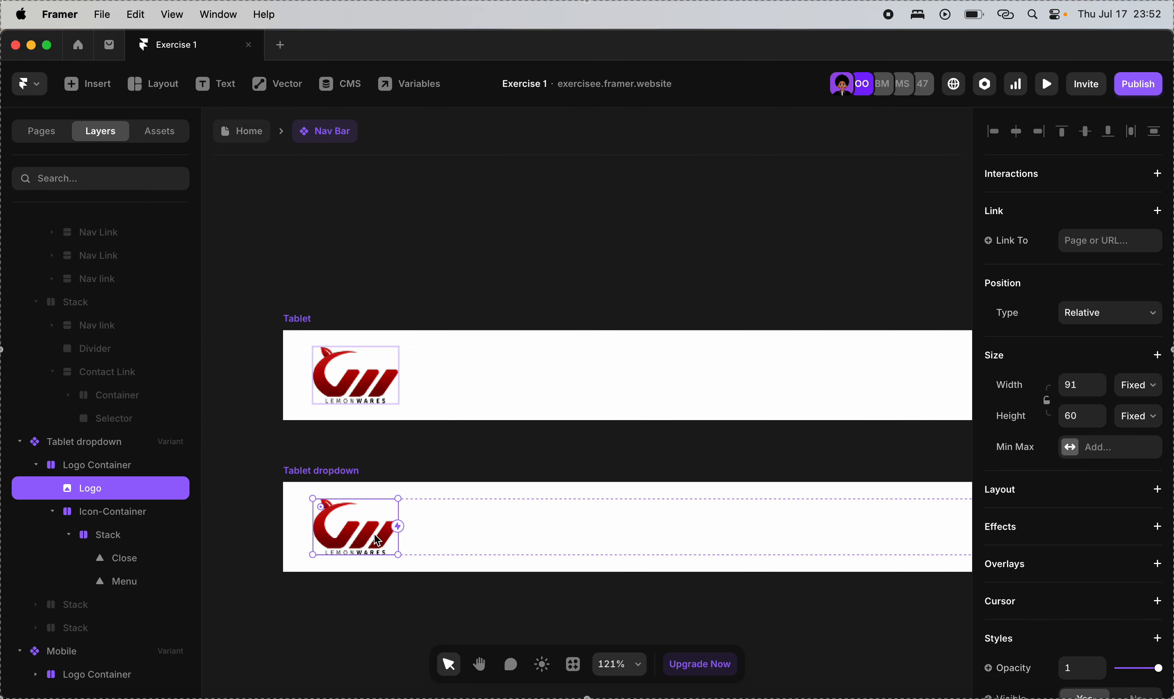
{"action": "scroll", "coordinate": [377, 541], "scroll_direction": "down", "scroll_amount": 5}
{"action": "scroll", "coordinate": [378, 543], "scroll_direction": "up", "scroll_amount": 5}
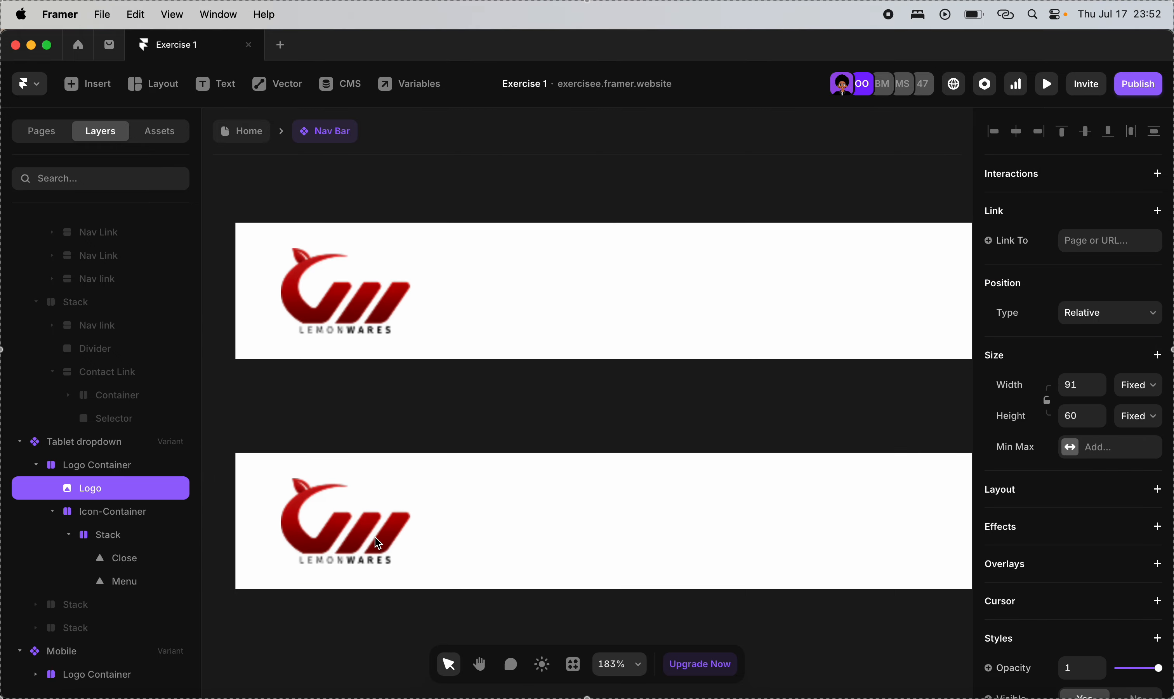
{"action": "scroll", "coordinate": [363, 543], "scroll_direction": "down", "scroll_amount": 4}
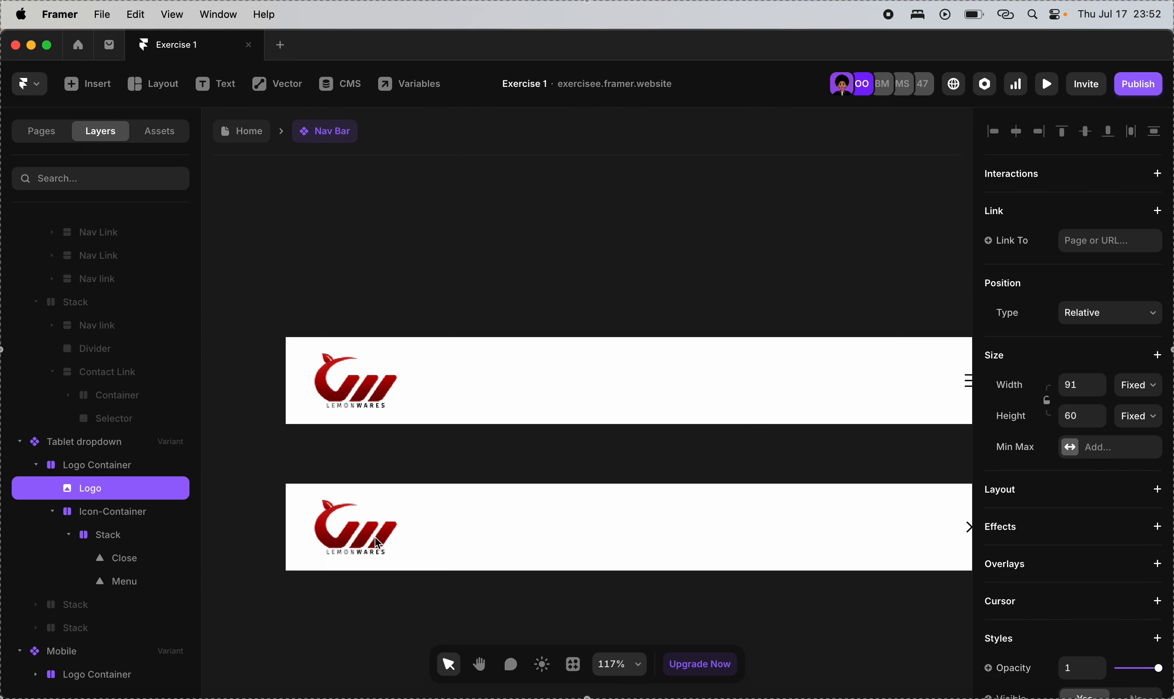
{"action": "left_click", "coordinate": [366, 395], "text": "shift"}
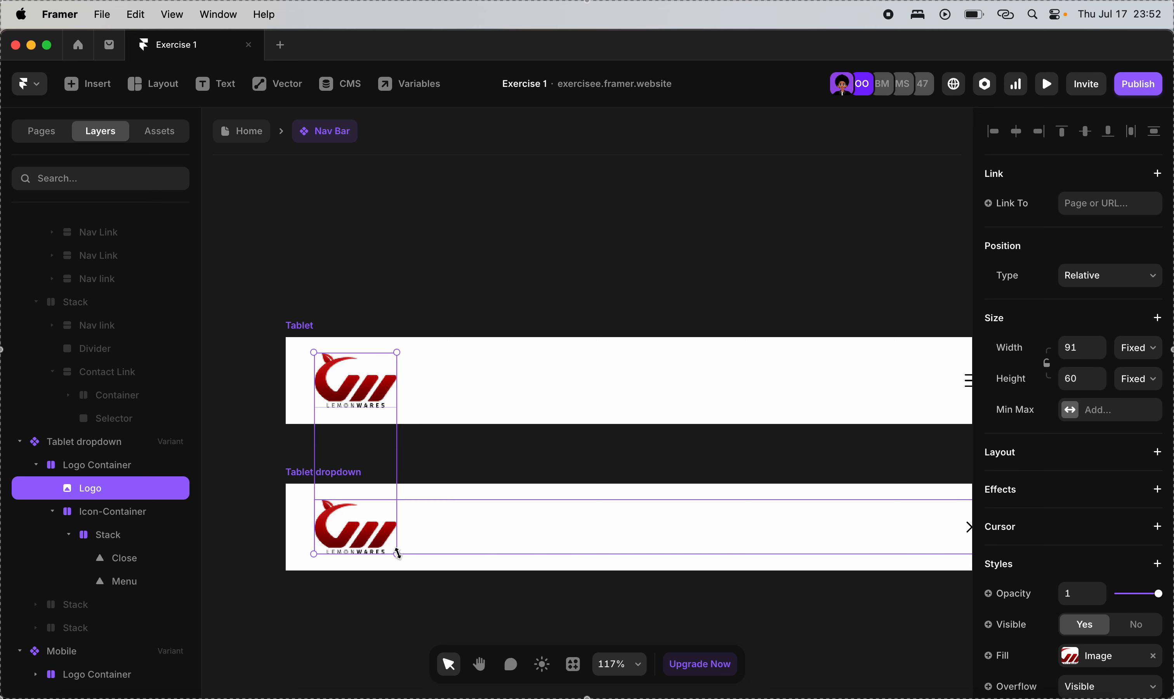
{"action": "left_click_drag", "start_coordinate": [398, 554], "coordinate": [367, 522]}
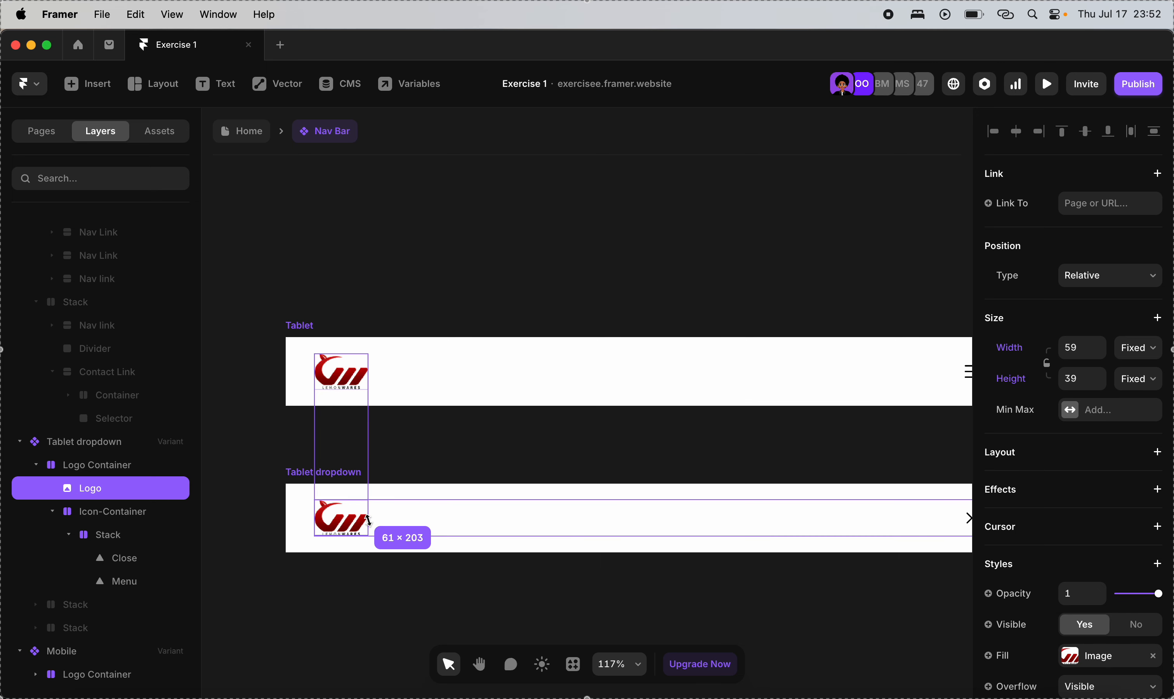
Shrink the logo in the Mobile variant proportionally to about 59 × 39.
{"action": "scroll", "coordinate": [476, 428], "scroll_direction": "right", "scroll_amount": 10}
{"action": "left_click", "coordinate": [546, 362]}
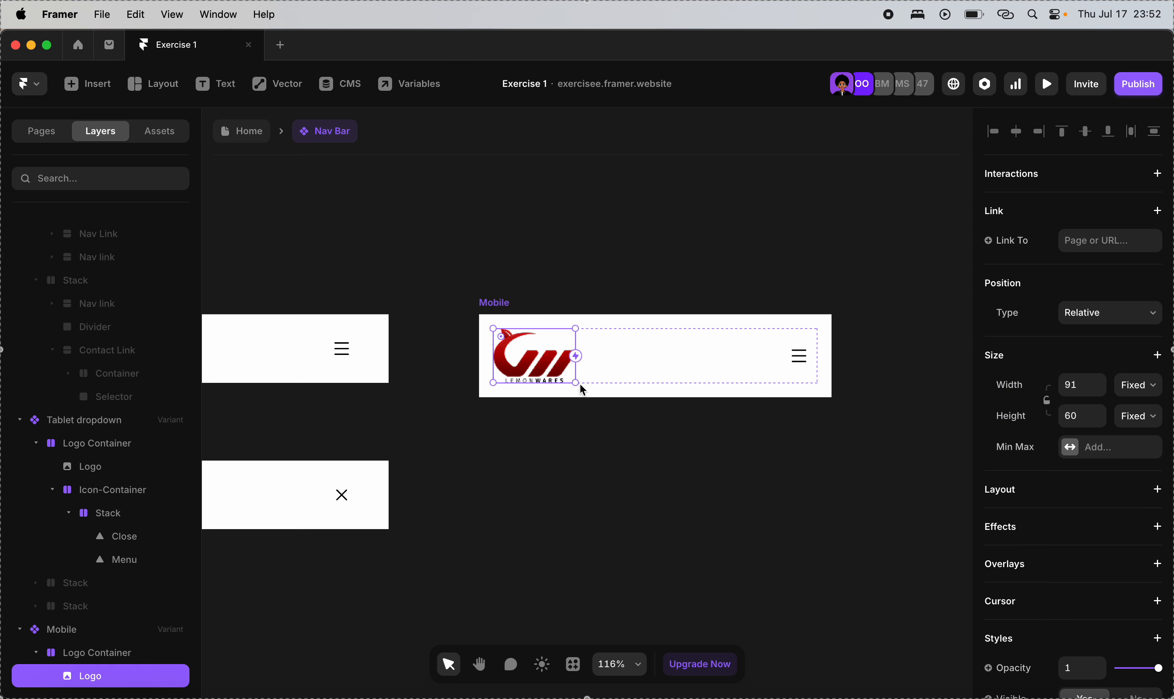
{"action": "left_click_drag", "start_coordinate": [574, 381], "coordinate": [549, 365]}
Make both hidden link stacks in the Tablet dropdown variant visible.
{"action": "scroll", "coordinate": [550, 364], "scroll_direction": "left", "scroll_amount": 5}
{"action": "scroll", "coordinate": [550, 364], "scroll_direction": "down", "scroll_amount": 3, "text": "super"}
{"action": "scroll", "coordinate": [550, 364], "scroll_direction": "left", "scroll_amount": 5}
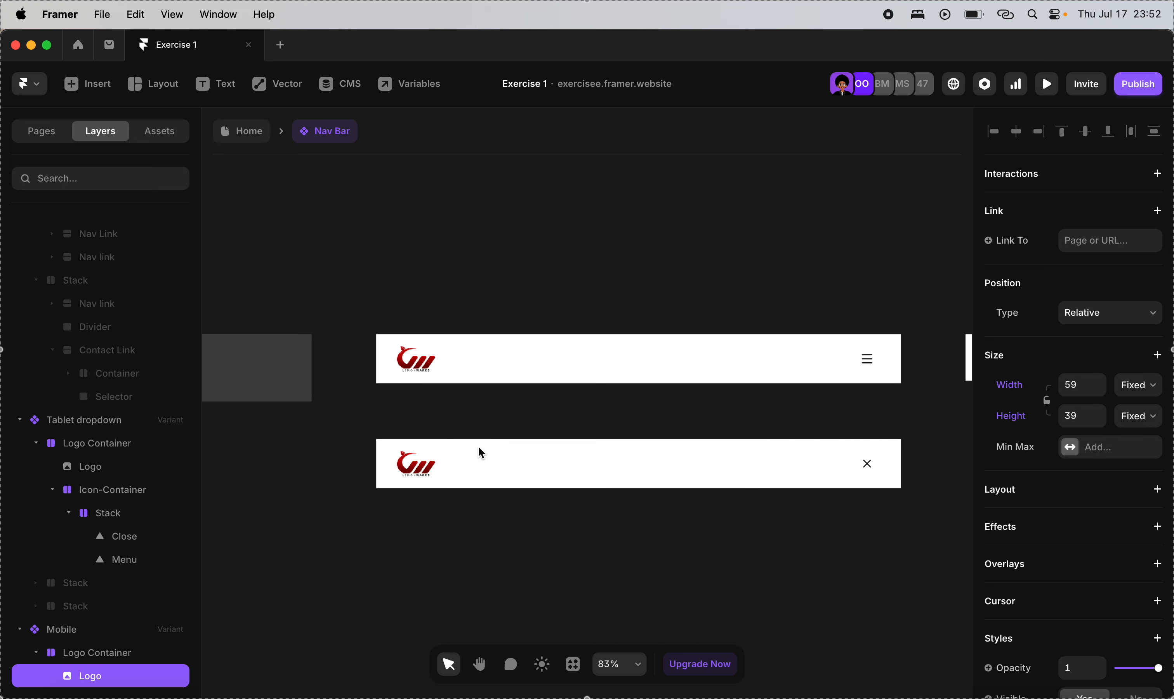
{"action": "left_click", "coordinate": [406, 441]}
{"action": "scroll", "coordinate": [406, 442], "scroll_direction": "up", "scroll_amount": 5, "text": "super"}
{"action": "scroll", "coordinate": [406, 442], "scroll_direction": "right", "scroll_amount": 5}
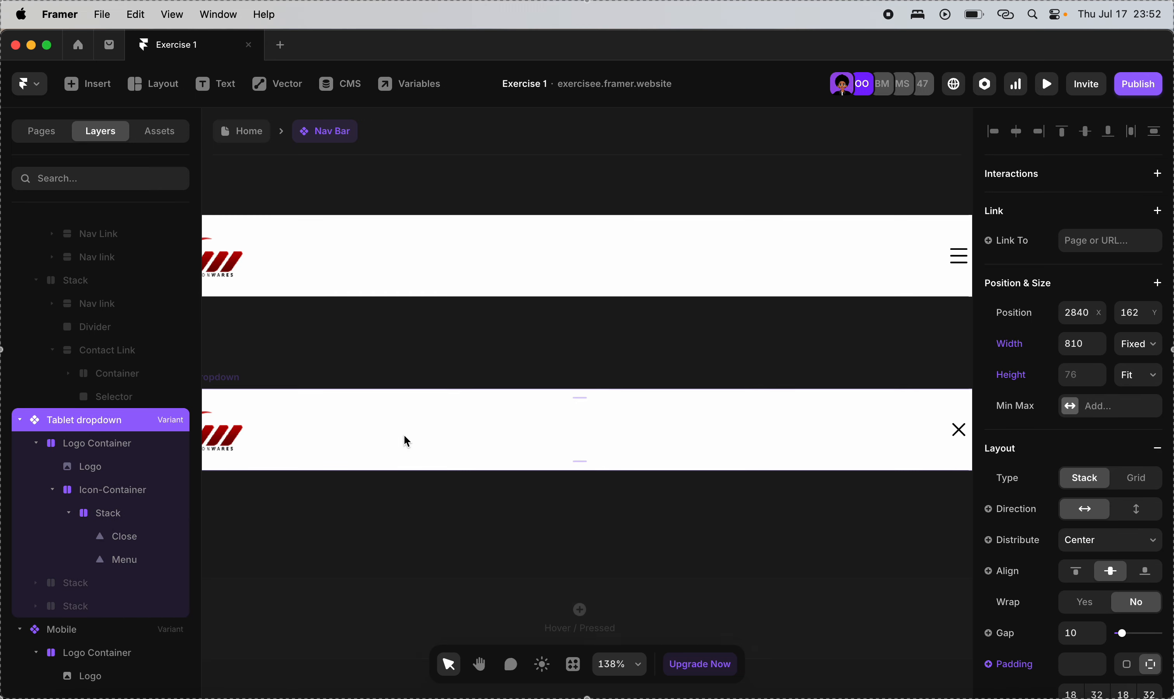
{"action": "scroll", "coordinate": [406, 441], "scroll_direction": "left", "scroll_amount": 3}
{"action": "left_click", "coordinate": [443, 409]}
{"action": "scroll", "coordinate": [442, 409], "scroll_direction": "right", "scroll_amount": 5}
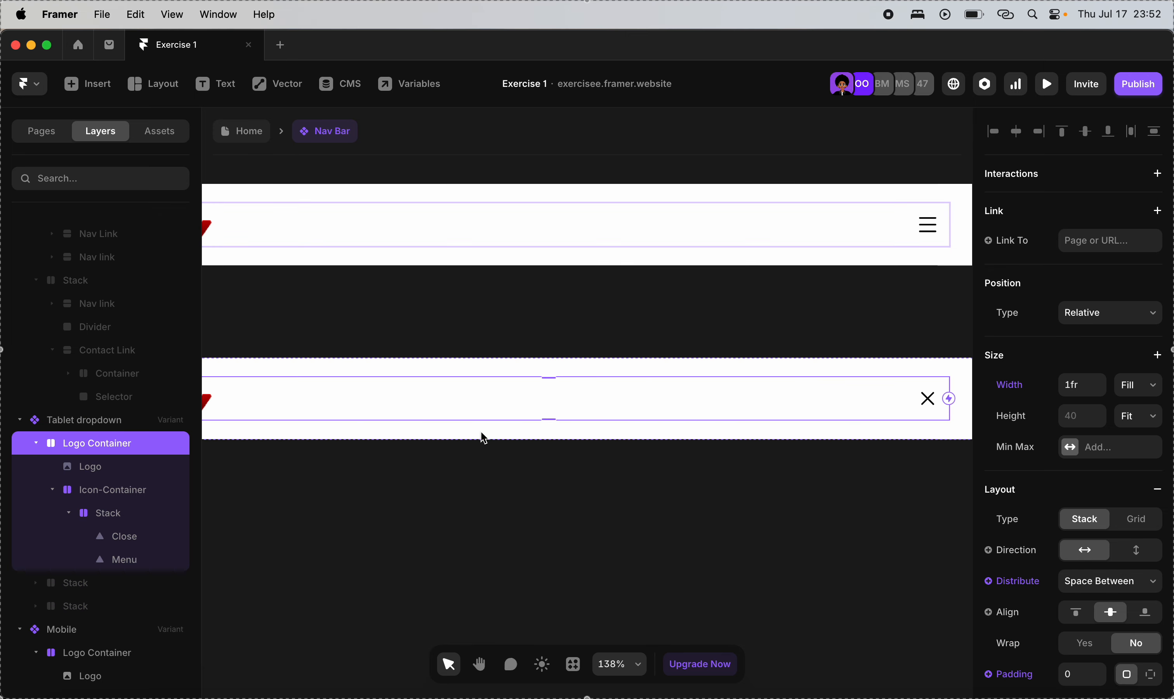
{"action": "left_click", "coordinate": [91, 583]}
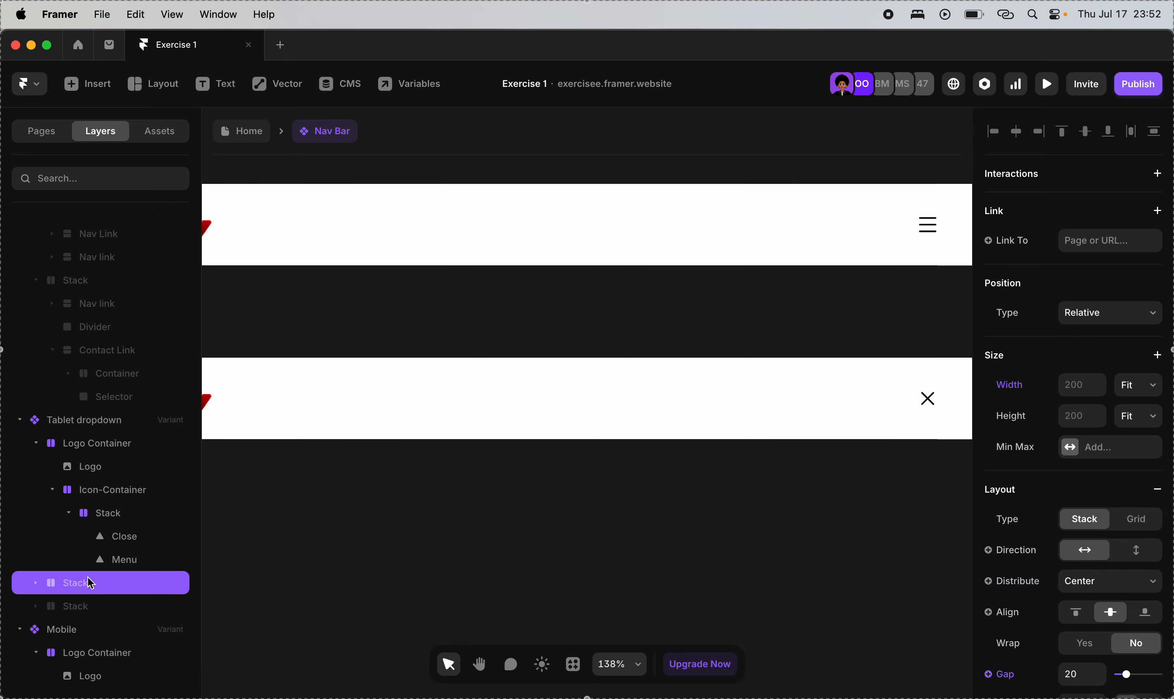
{"action": "left_click", "coordinate": [91, 609], "text": "shift"}
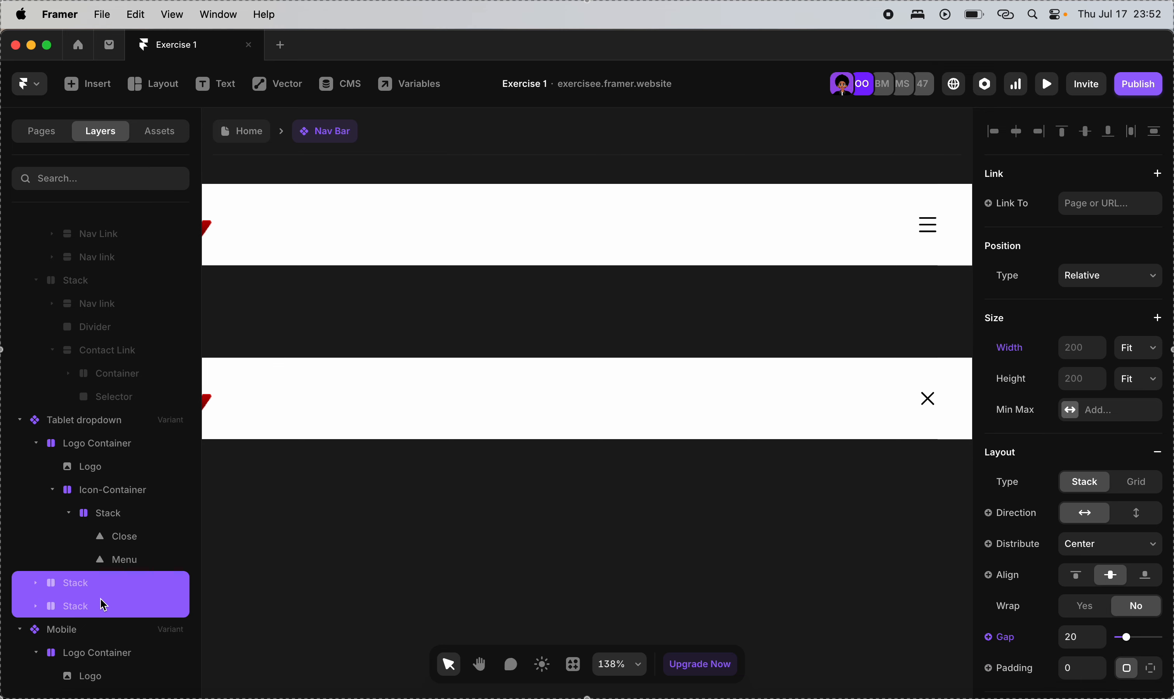
{"action": "scroll", "coordinate": [1087, 534], "scroll_direction": "down", "scroll_amount": 10}
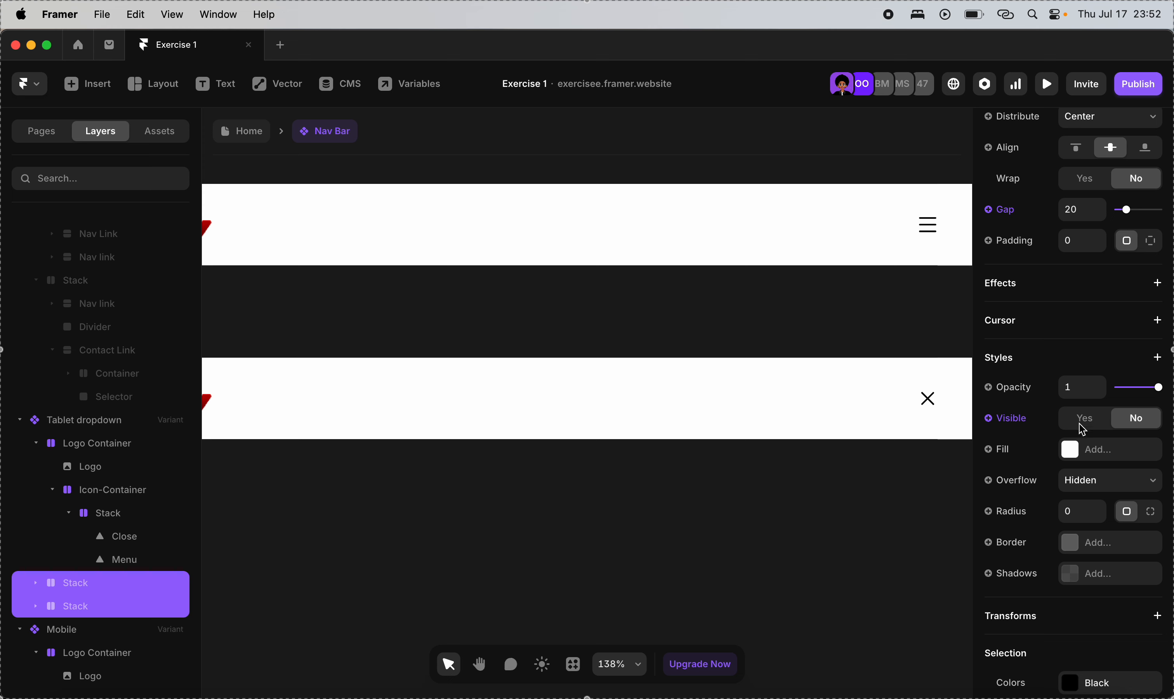
{"action": "left_click", "coordinate": [1079, 421]}
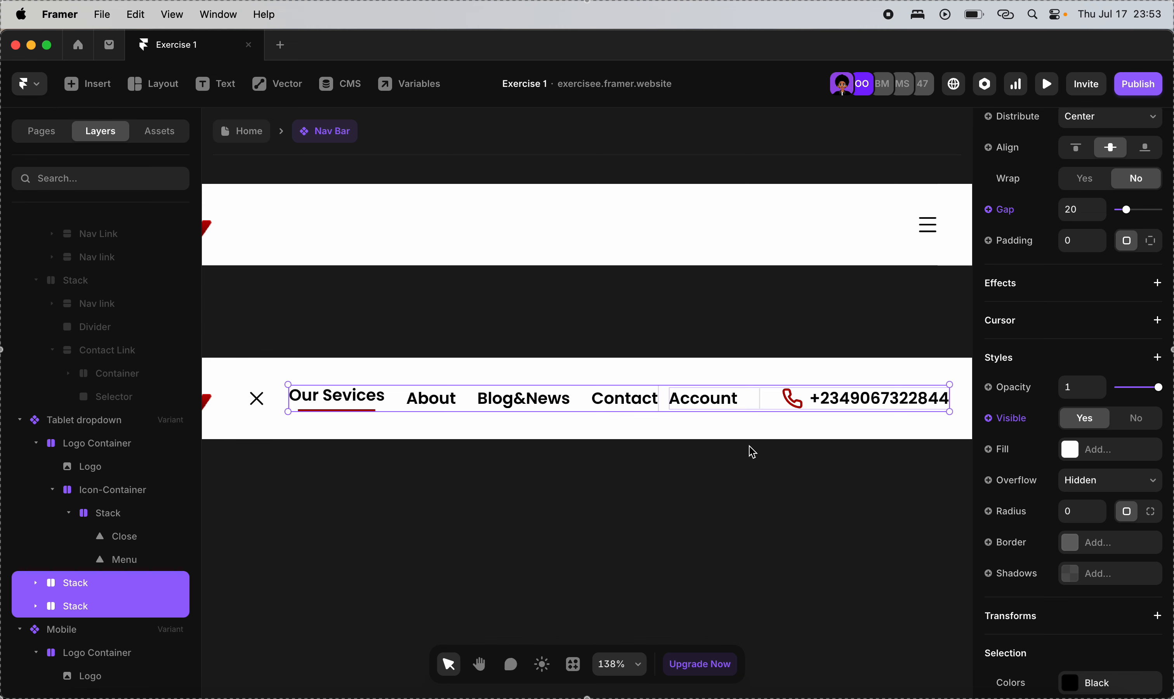
Collapse the Logo Container layers in the Tablet dropdown and set the variant's layout direction to vertical.
{"action": "left_click", "coordinate": [51, 490]}
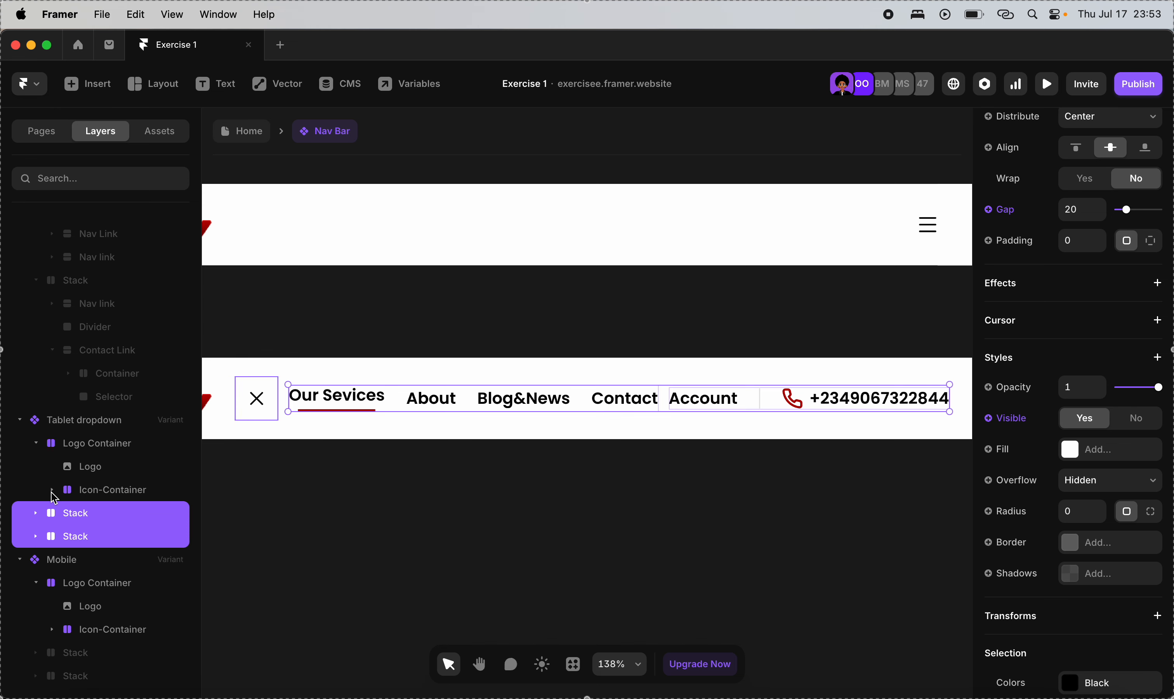
{"action": "left_click", "coordinate": [59, 445]}
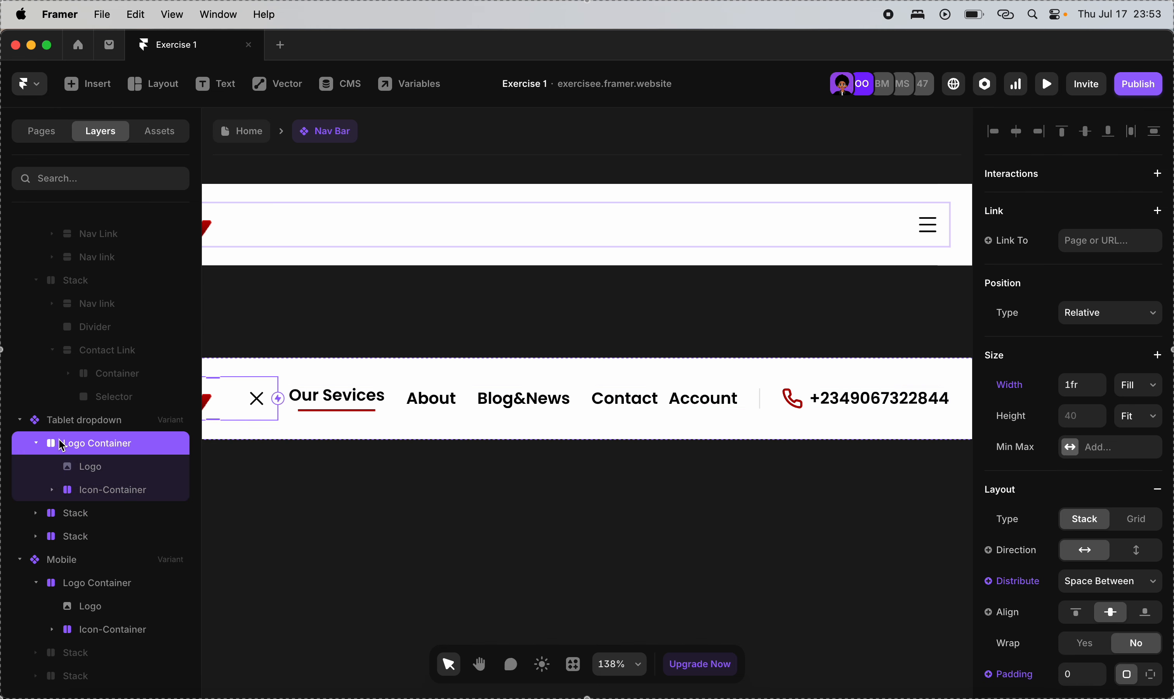
{"action": "left_click", "coordinate": [38, 448]}
{"action": "left_click", "coordinate": [77, 475]}
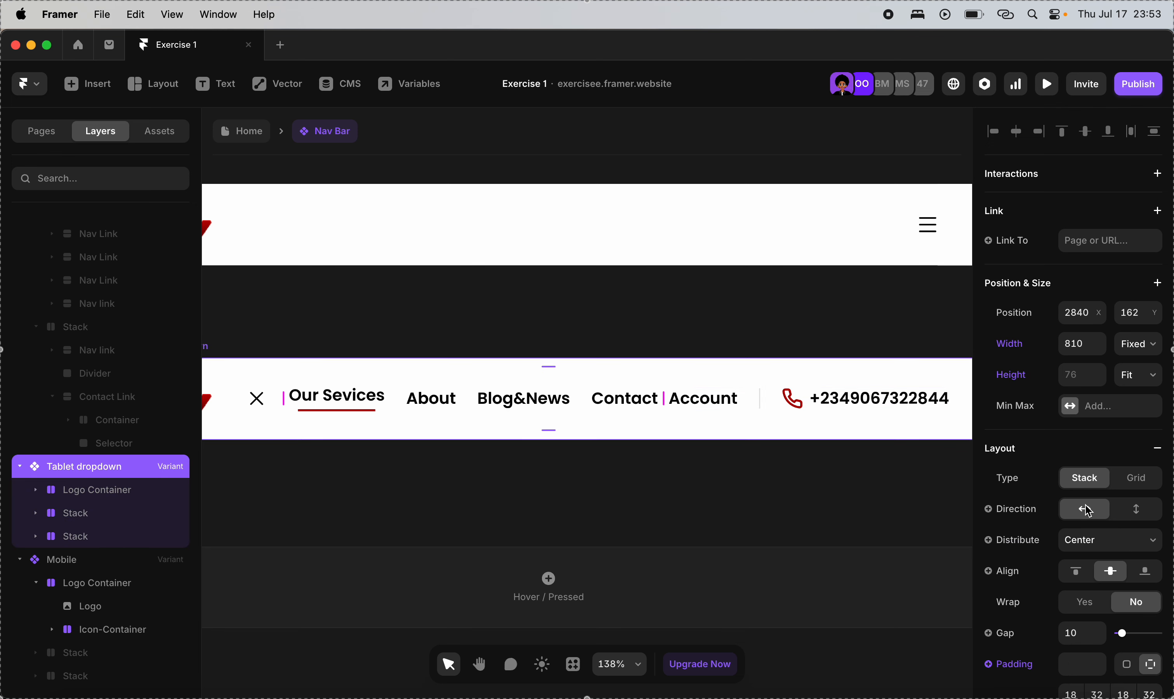
{"action": "left_click", "coordinate": [1127, 514]}
Lay out the Tablet dropdown's four-link nav stack vertically, aligned left and with distribution set to Start.
{"action": "scroll", "coordinate": [672, 442], "scroll_direction": "down", "scroll_amount": 3}
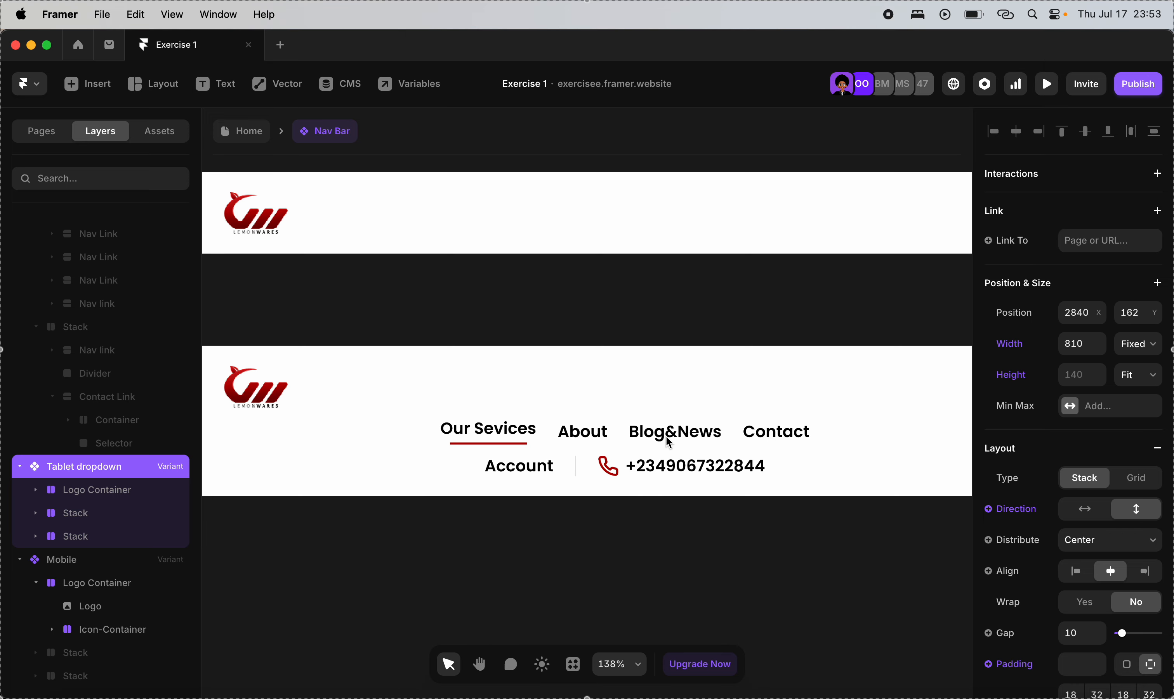
{"action": "scroll", "coordinate": [669, 443], "scroll_direction": "down", "scroll_amount": 3}
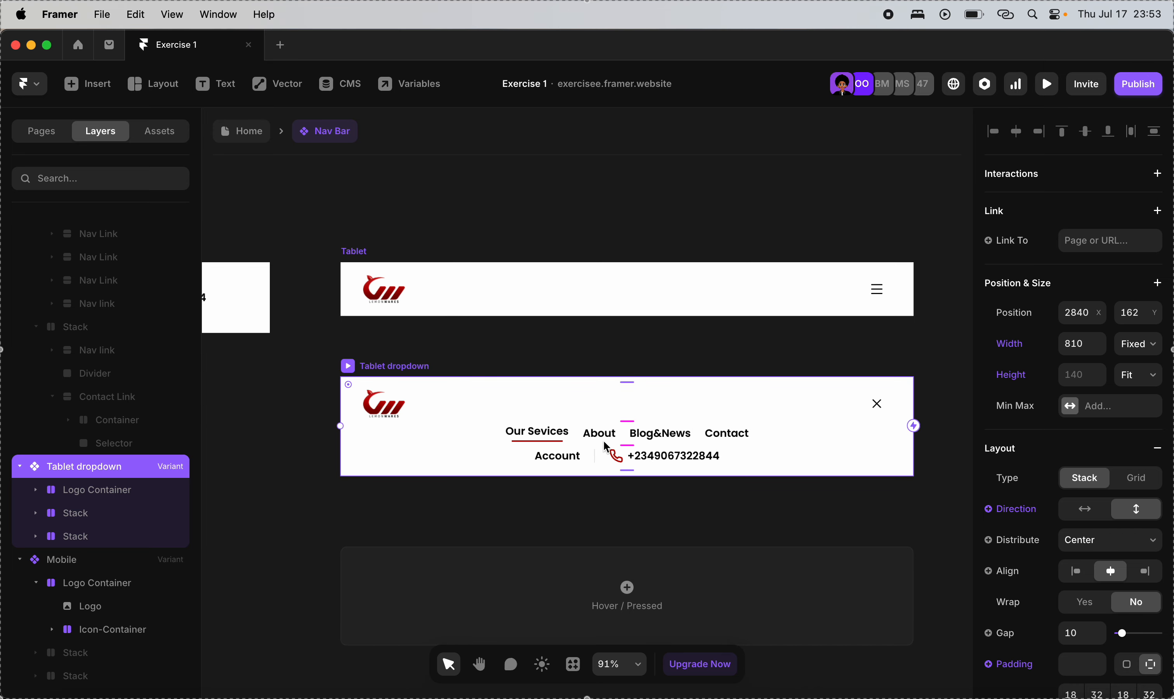
{"action": "left_click", "coordinate": [99, 523]}
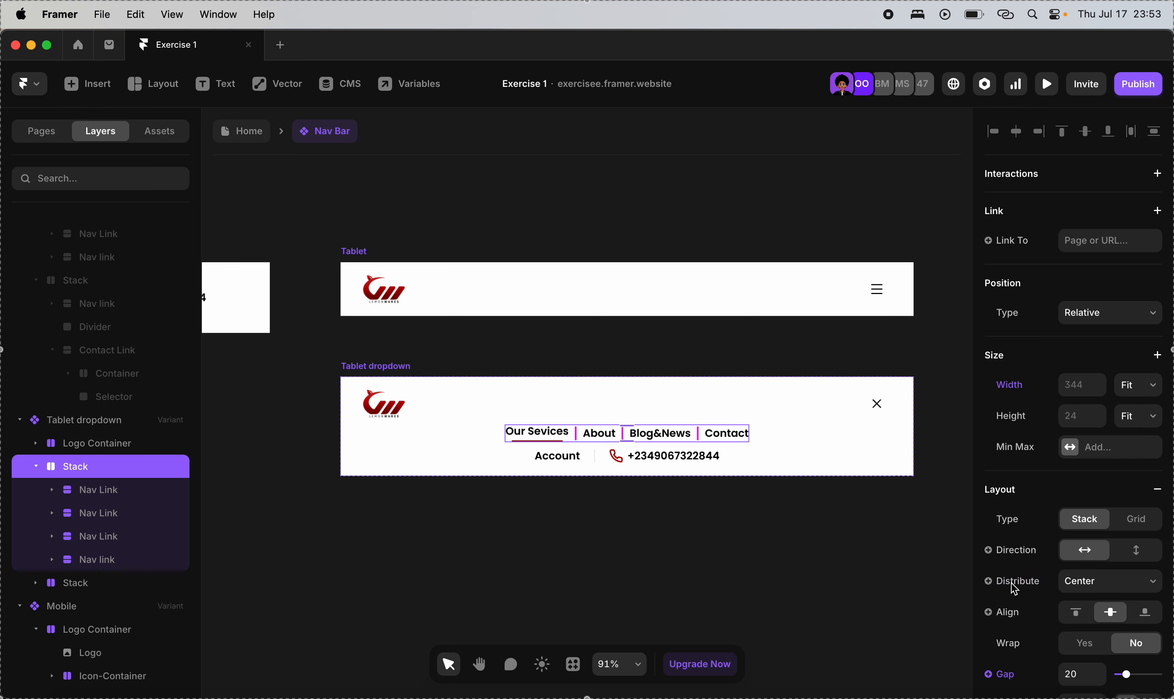
{"action": "left_click", "coordinate": [1140, 552]}
{"action": "scroll", "coordinate": [1059, 557], "scroll_direction": "down", "scroll_amount": 1}
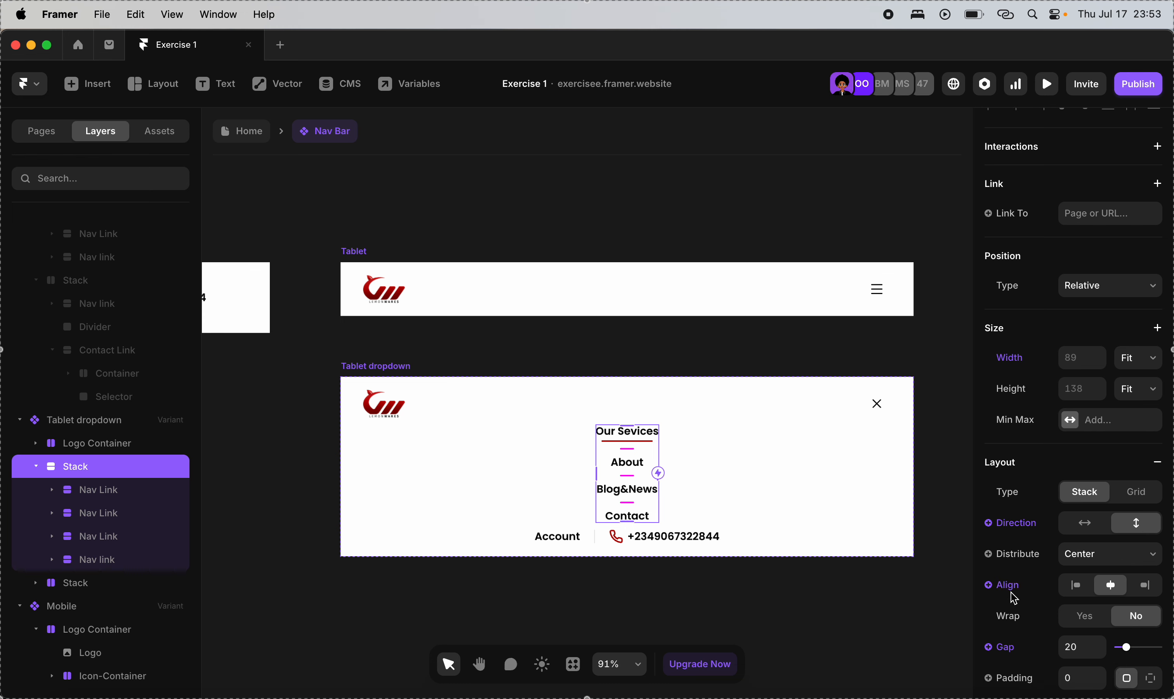
{"action": "left_click", "coordinate": [1079, 594]}
{"action": "left_click", "coordinate": [1090, 566]}
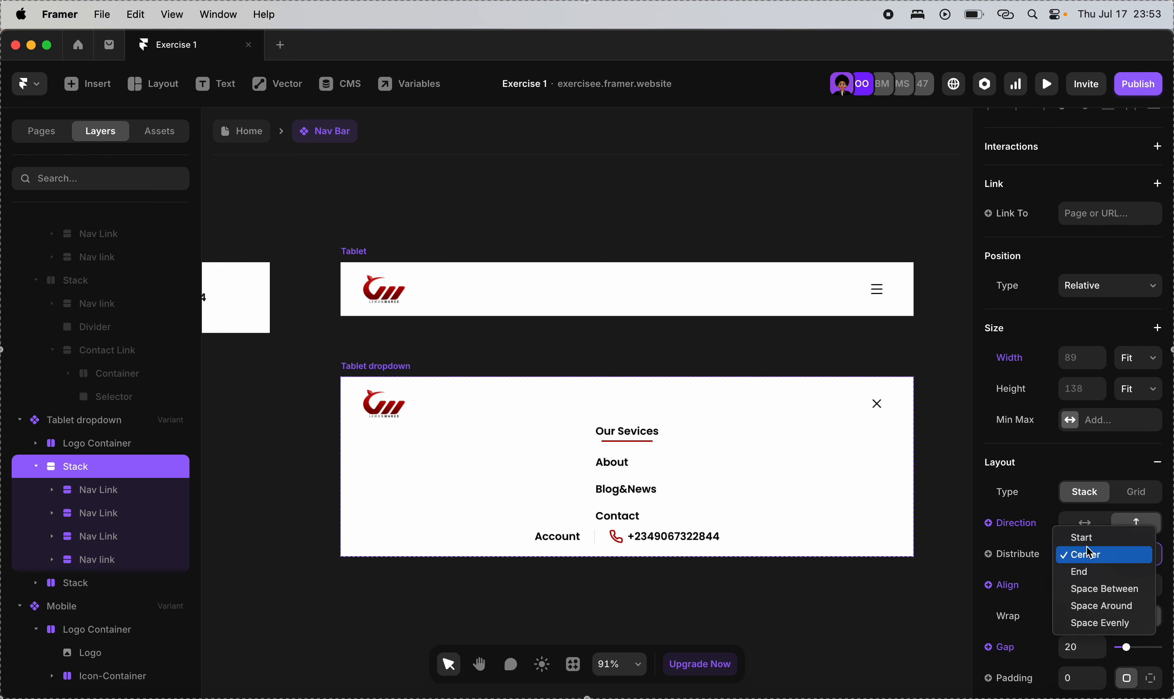
{"action": "left_click", "coordinate": [1080, 536]}
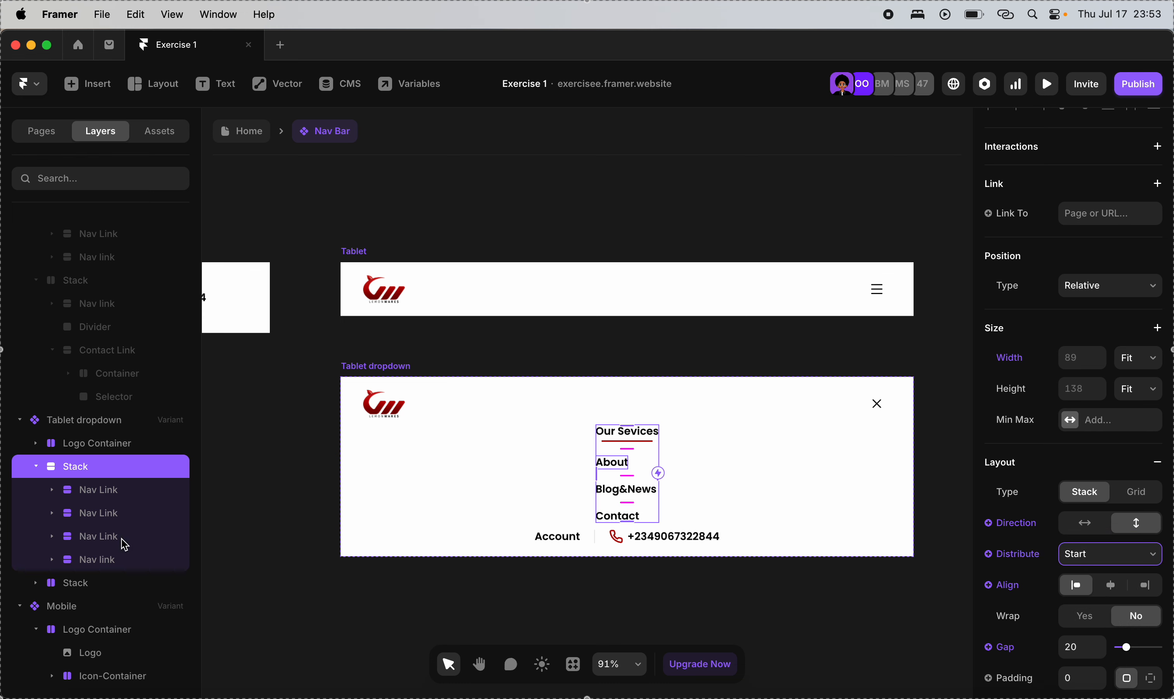
Lay out the Tablet dropdown's account and phone stack vertically, aligned left and with distribution set to Start.
{"action": "left_click", "coordinate": [84, 583]}
{"action": "left_click", "coordinate": [1095, 581]}
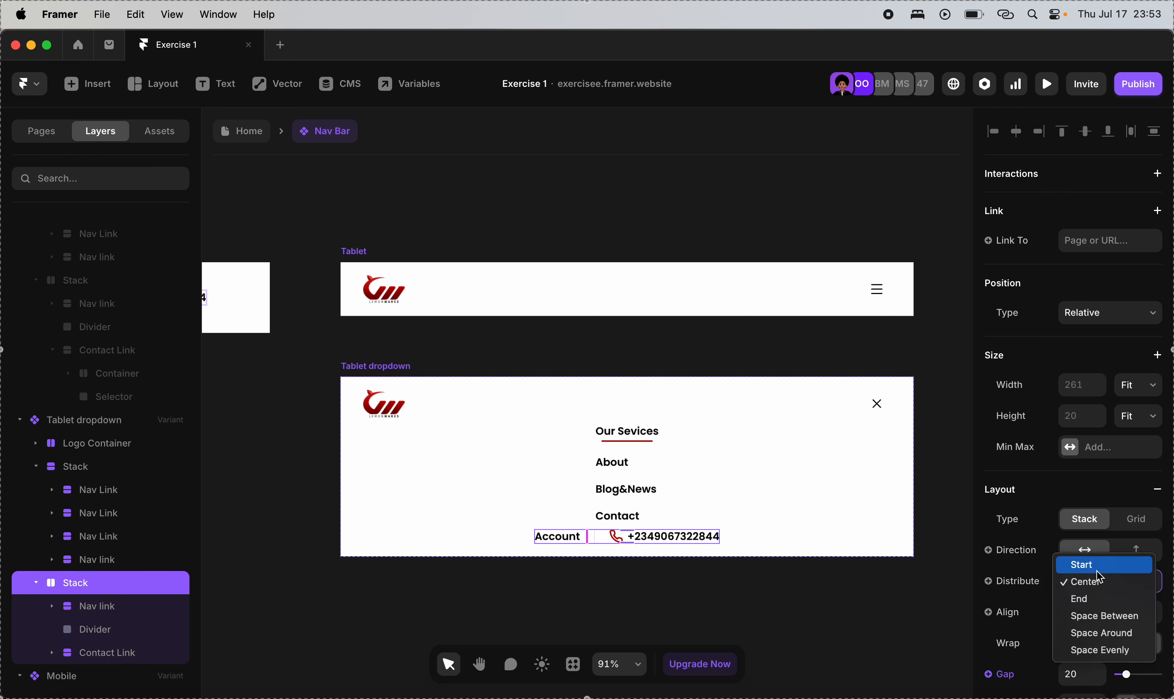
{"action": "left_click", "coordinate": [1092, 576]}
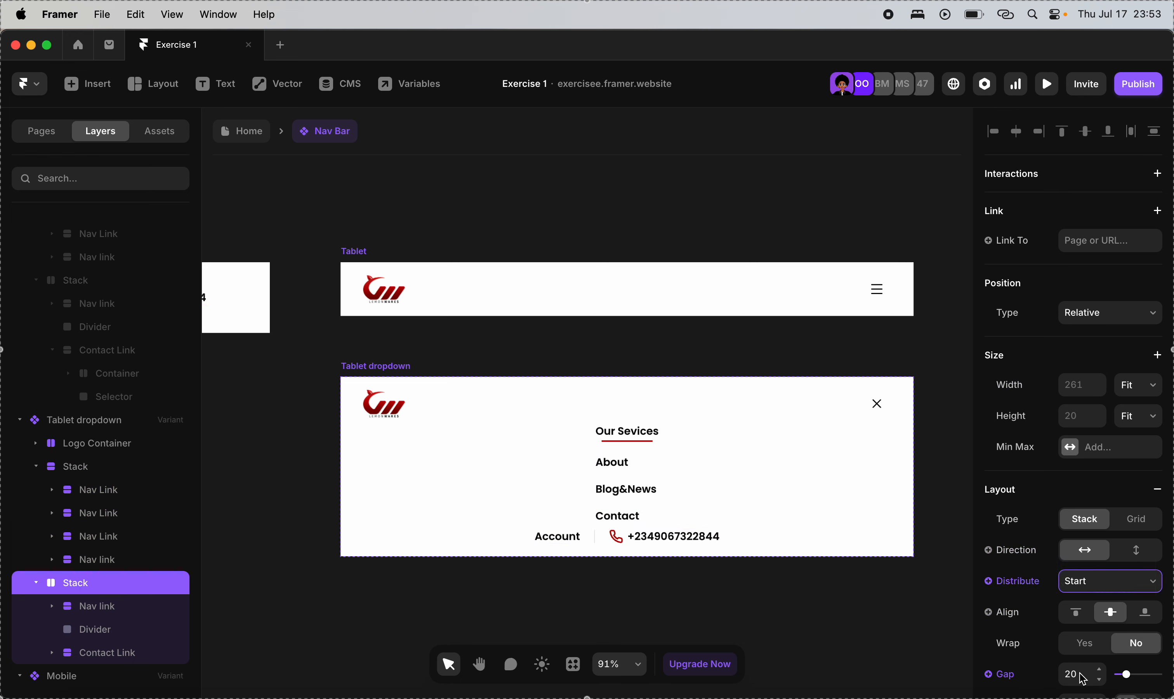
{"action": "left_click", "coordinate": [1141, 555]}
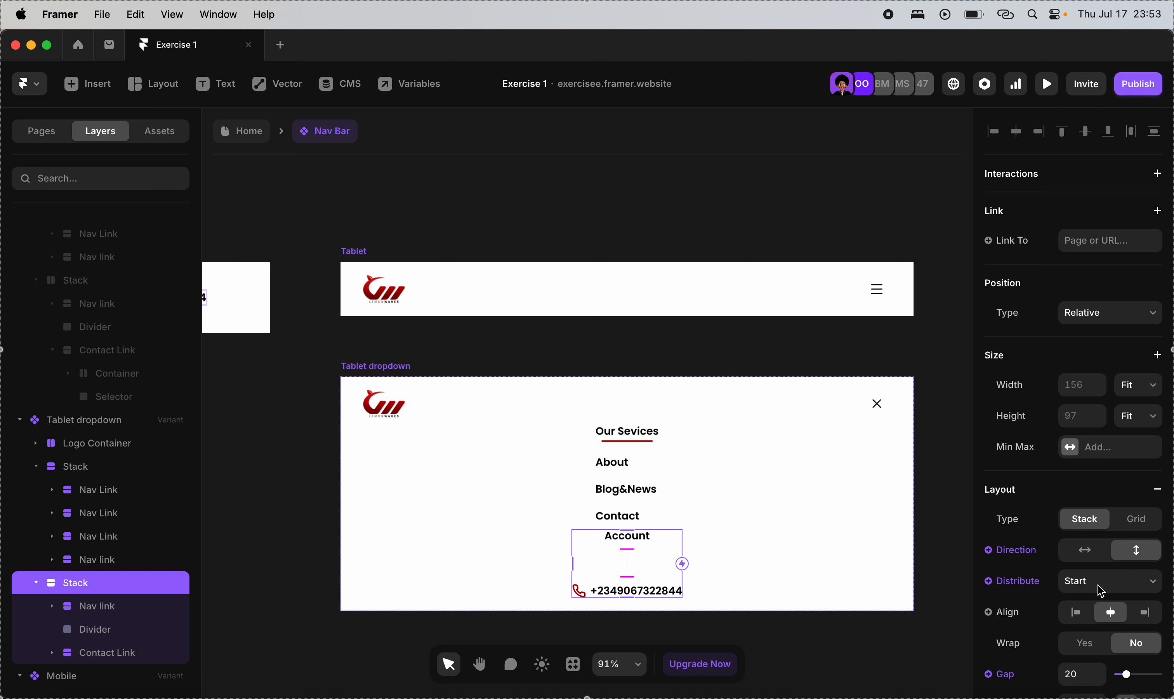
{"action": "left_click", "coordinate": [1074, 614]}
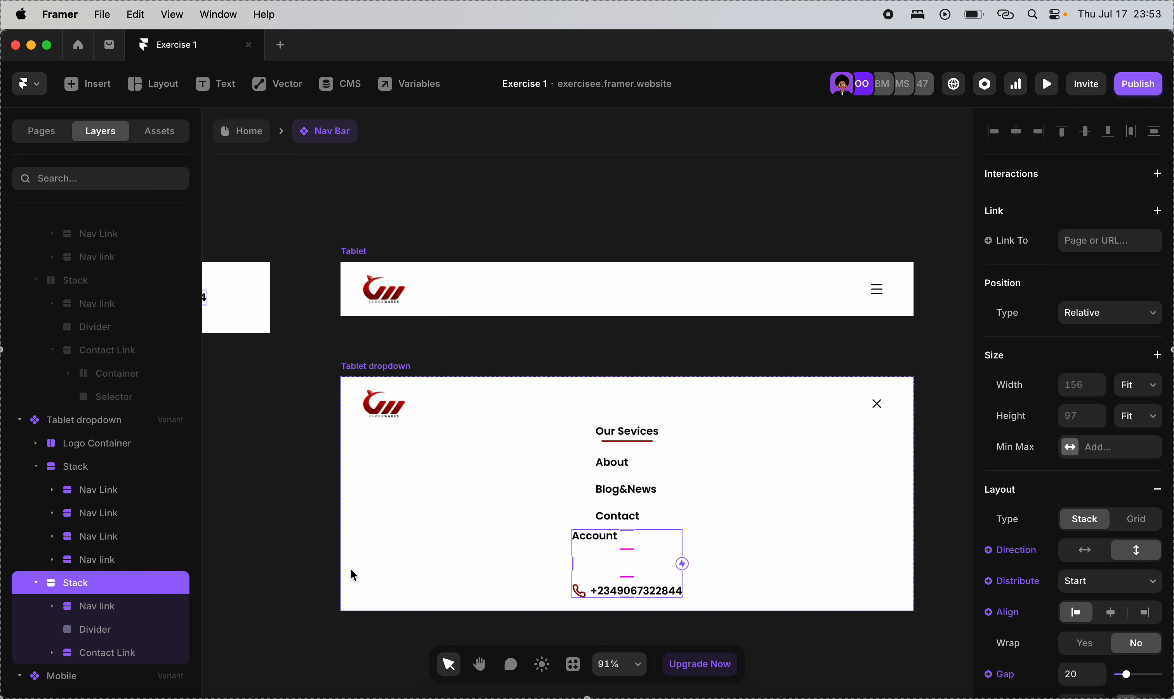
Hide the Divider between the account and phone links in the Tablet dropdown variant.
{"action": "left_click", "coordinate": [102, 640]}
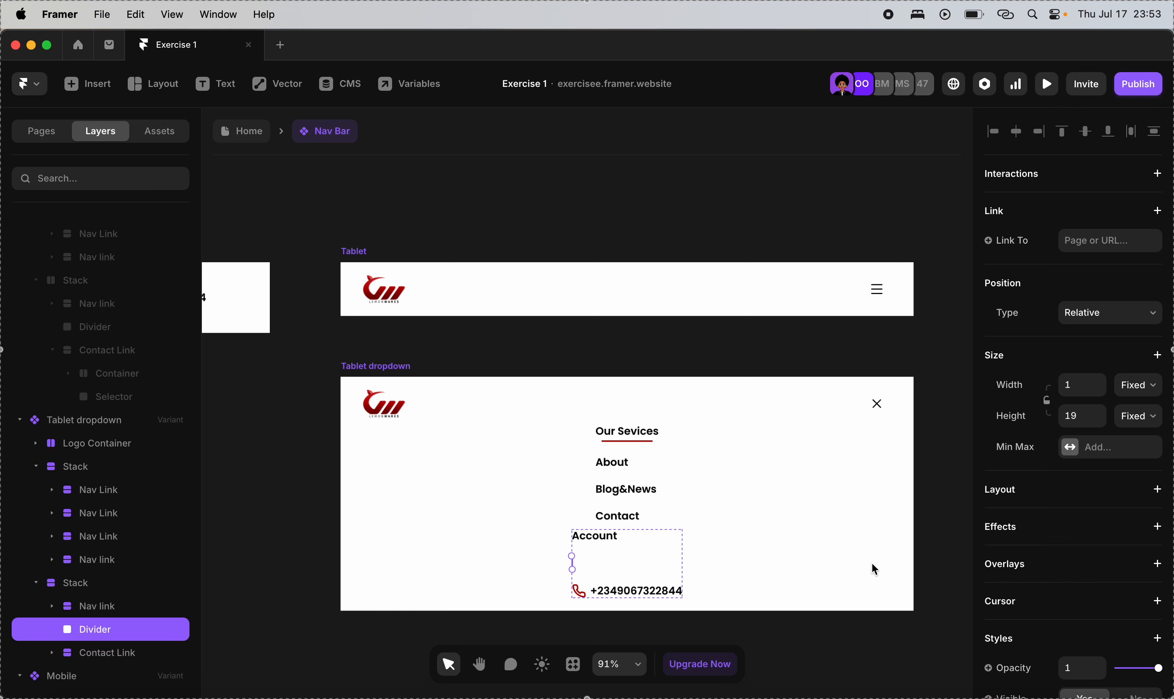
{"action": "scroll", "coordinate": [1100, 572], "scroll_direction": "down", "scroll_amount": 5}
{"action": "left_click", "coordinate": [1138, 527]}
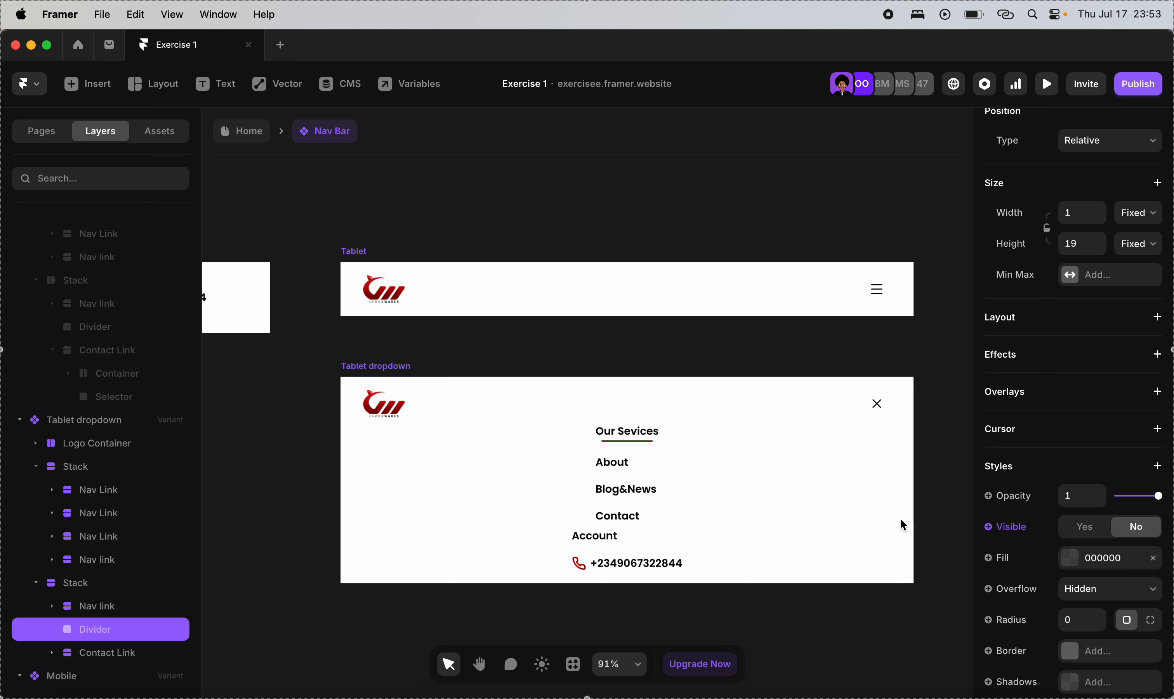
Align the Tablet dropdown variant's contents left and set the variant's gap to 40.
{"action": "left_click", "coordinate": [608, 540]}
{"action": "scroll", "coordinate": [1080, 589], "scroll_direction": "down", "scroll_amount": 2}
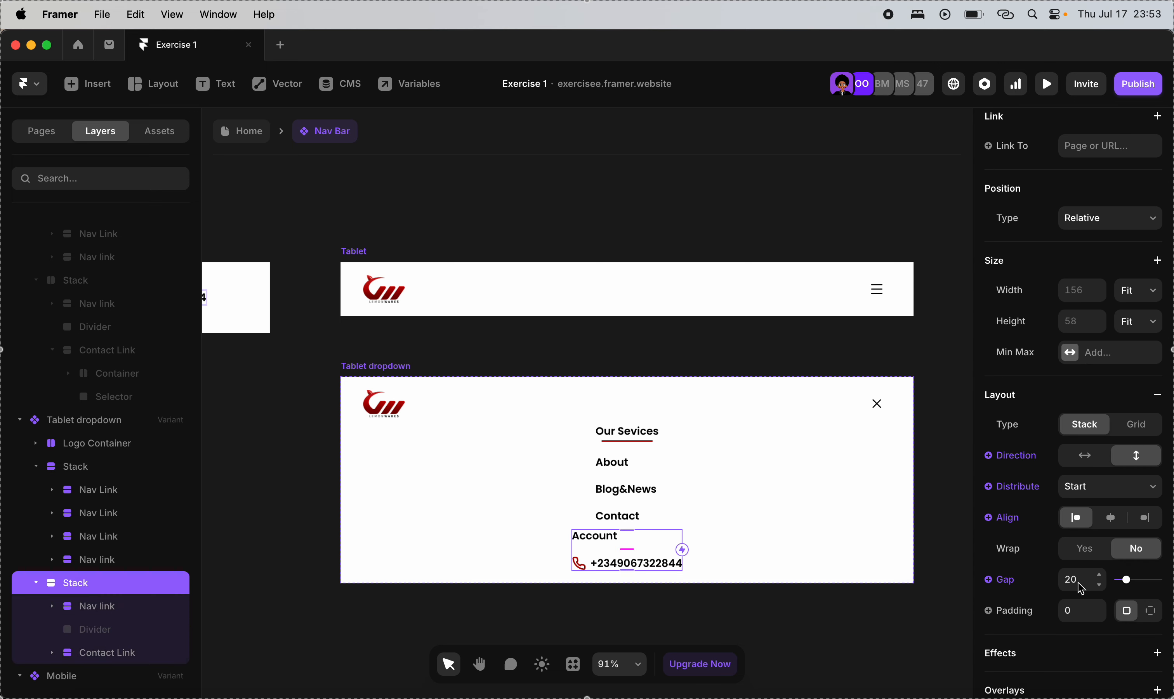
{"action": "left_click", "coordinate": [653, 471]}
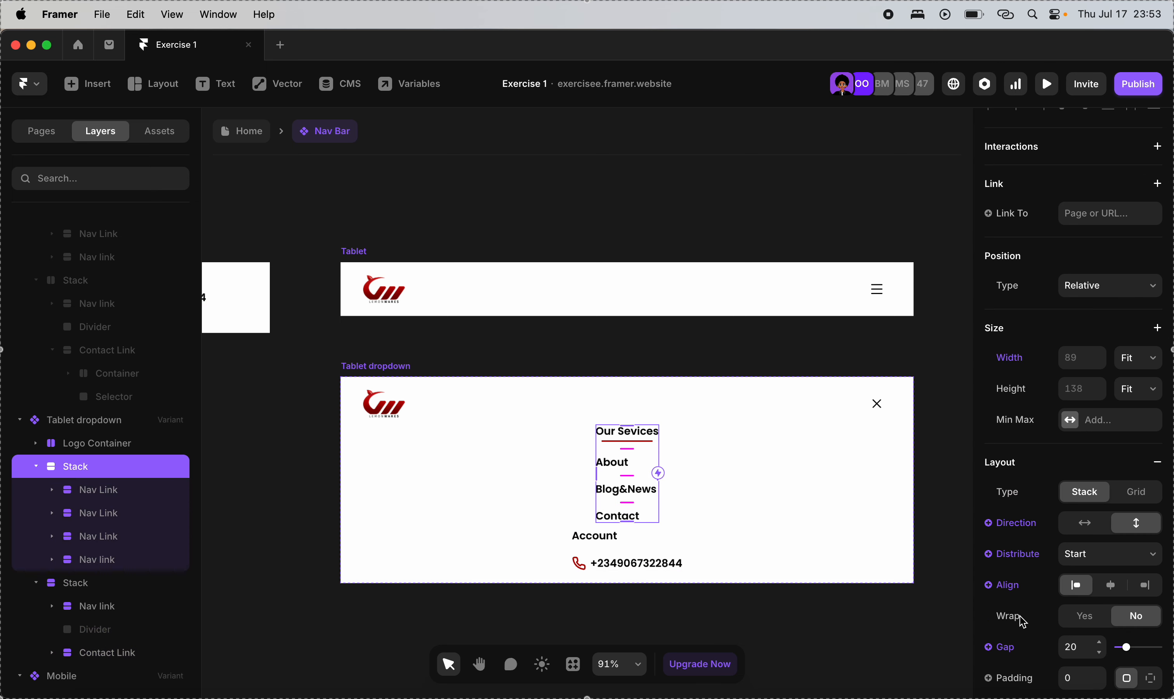
{"action": "left_click", "coordinate": [376, 369]}
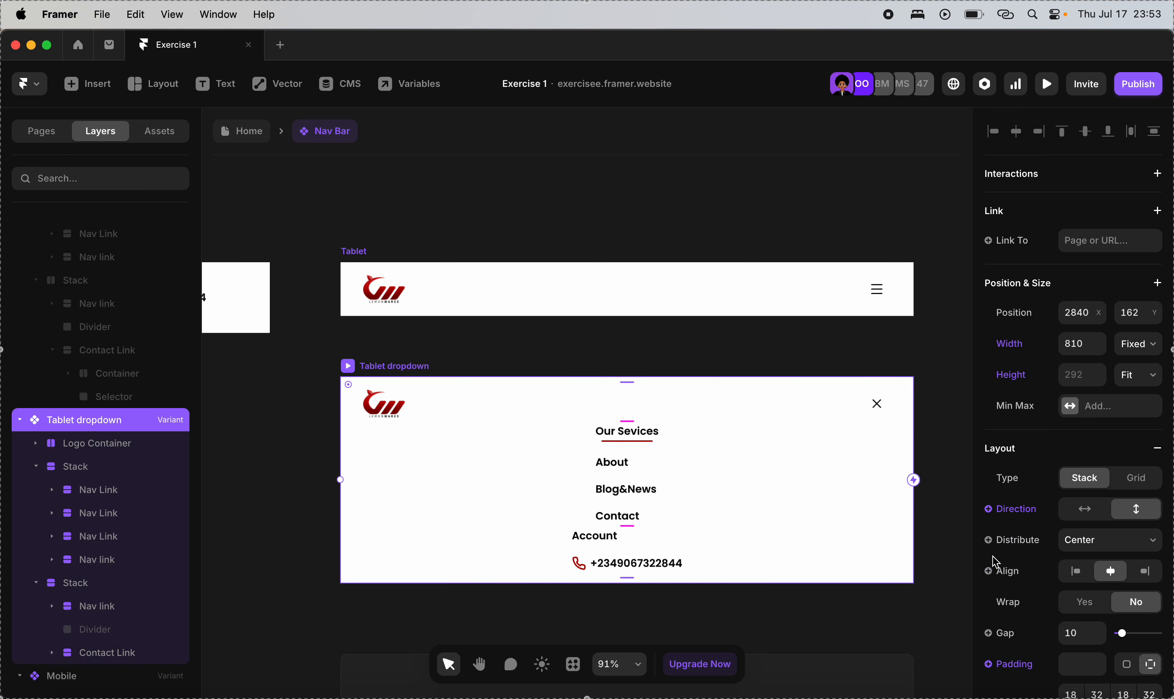
{"action": "left_click", "coordinate": [1076, 574]}
{"action": "left_click", "coordinate": [1076, 573]}
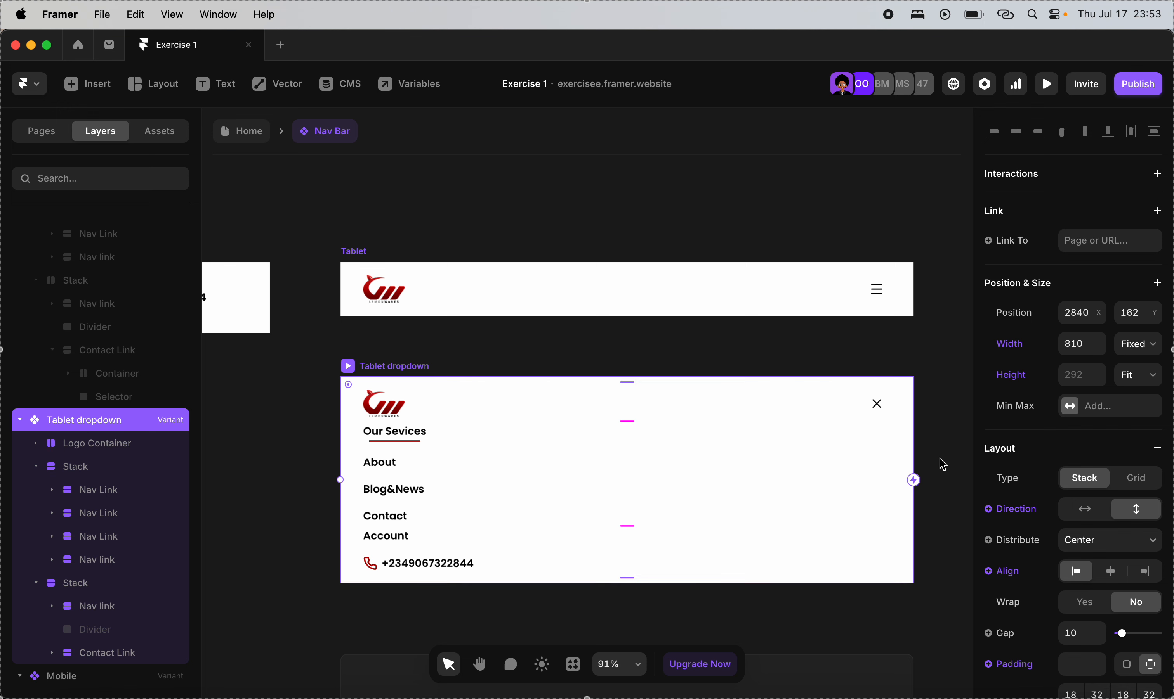
{"action": "left_click", "coordinate": [1076, 640]}
{"action": "type", "text": "40"}
{"action": "key", "text": "Return"}
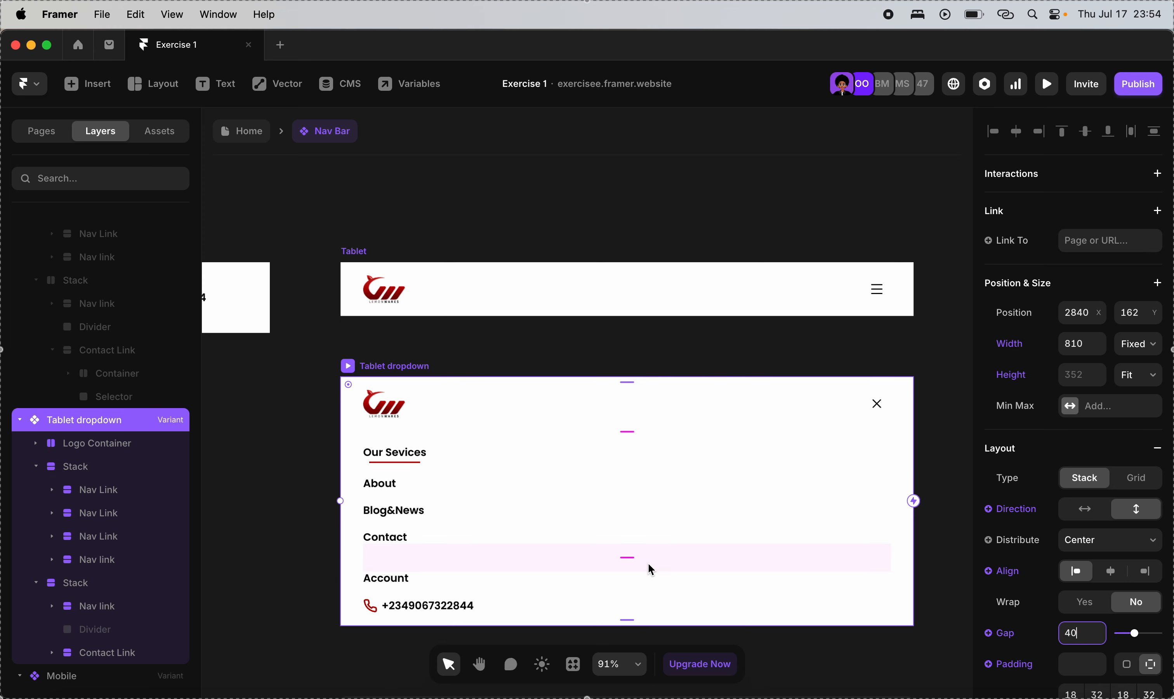
Connect the menu icon's container in the Tablet variant to the Tablet dropdown variant with an interaction.
{"action": "scroll", "coordinate": [399, 377], "scroll_direction": "right", "scroll_amount": 2}
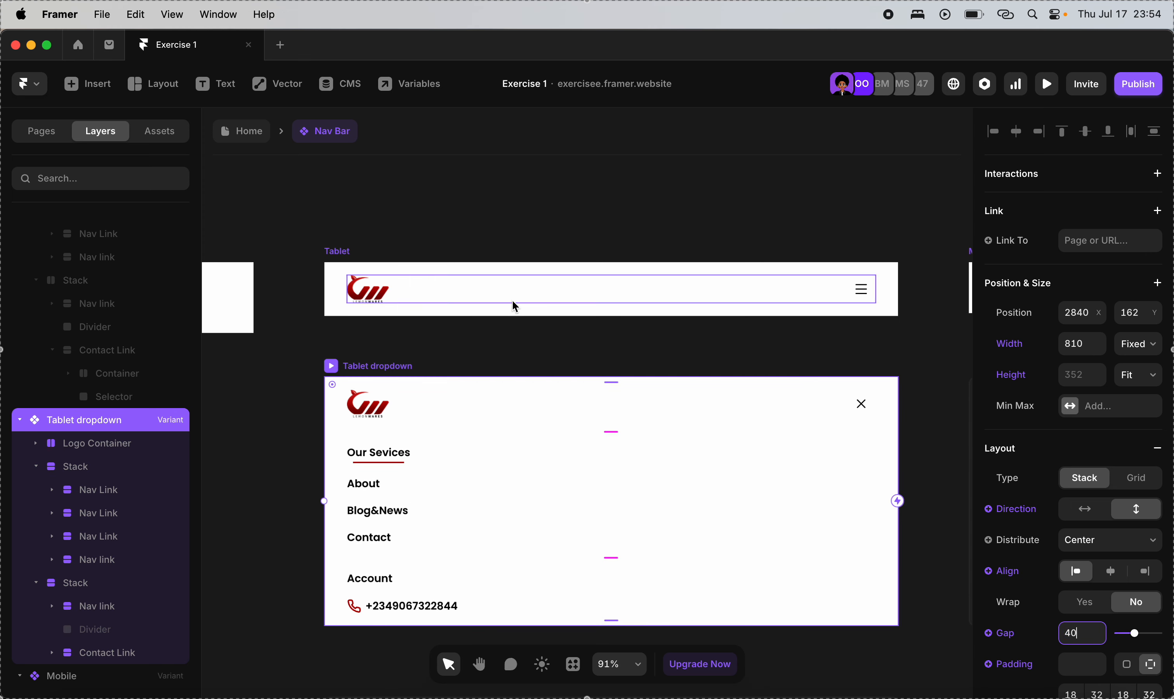
{"action": "scroll", "coordinate": [798, 361], "scroll_direction": "up", "scroll_amount": 5}
{"action": "scroll", "coordinate": [834, 358], "scroll_direction": "up", "scroll_amount": 2}
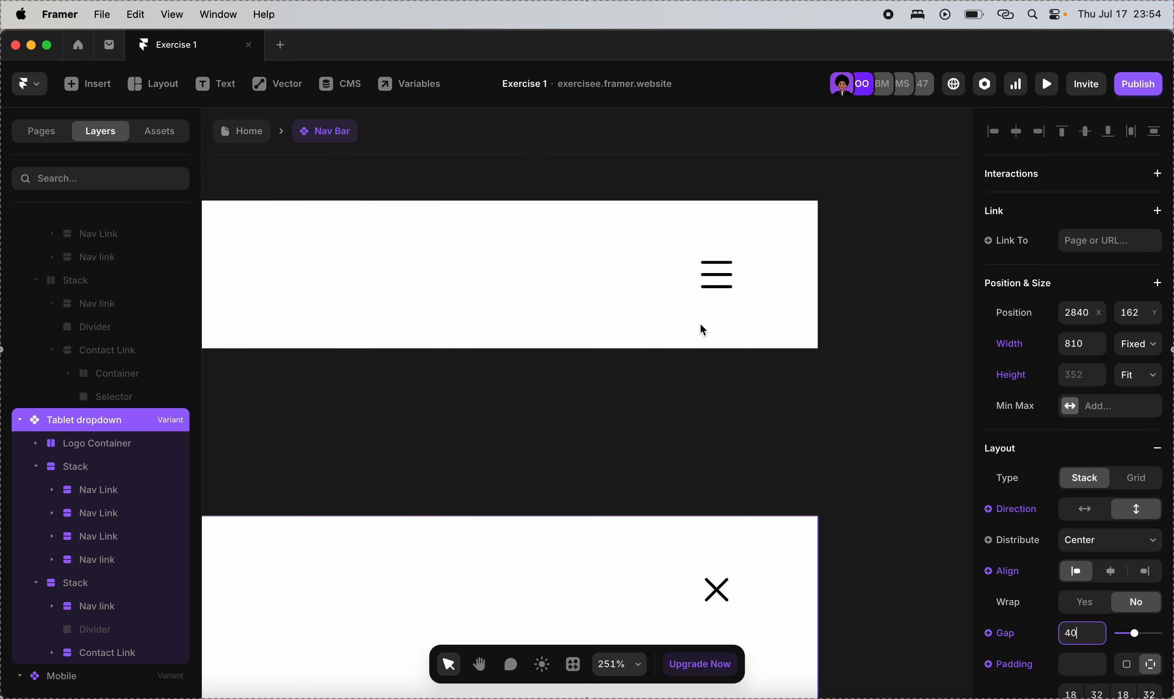
{"action": "left_click", "coordinate": [691, 299]}
{"action": "left_click_drag", "start_coordinate": [755, 275], "coordinate": [720, 582]}
Add a Click interaction from the Tablet dropdown's close icon container back to the Tablet variant.
{"action": "left_click", "coordinate": [720, 581], "text": "super"}
{"action": "left_click", "coordinate": [754, 581]}
{"action": "left_click", "coordinate": [750, 571]}
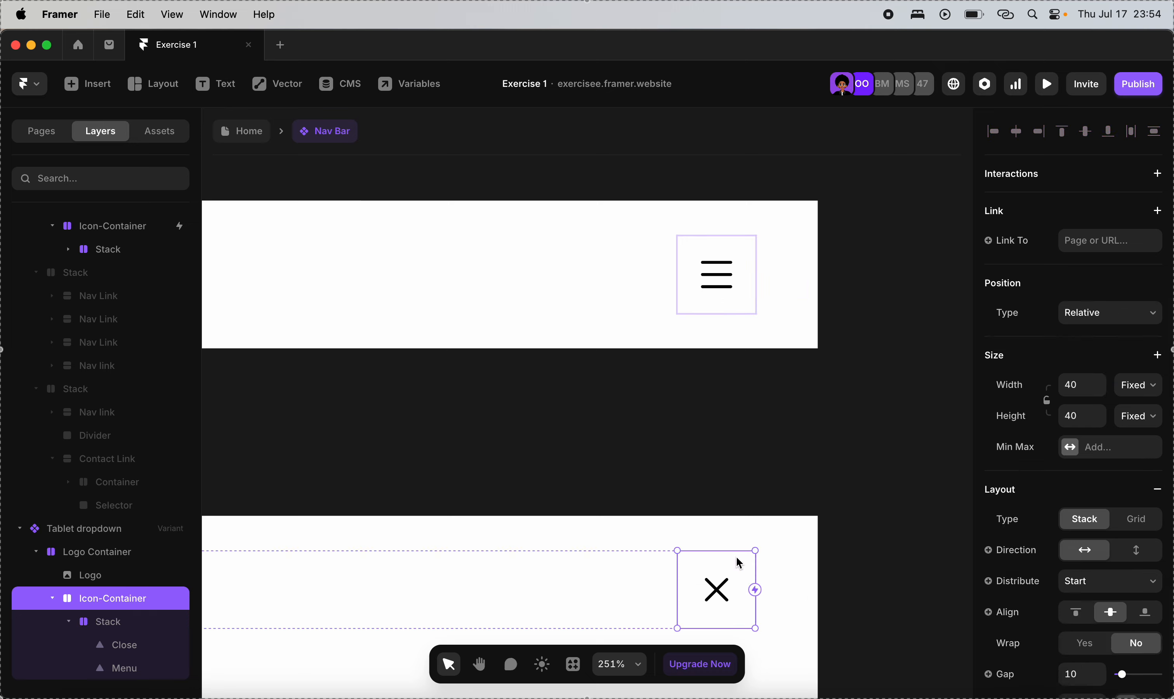
{"action": "left_click_drag", "start_coordinate": [757, 585], "coordinate": [683, 308]}
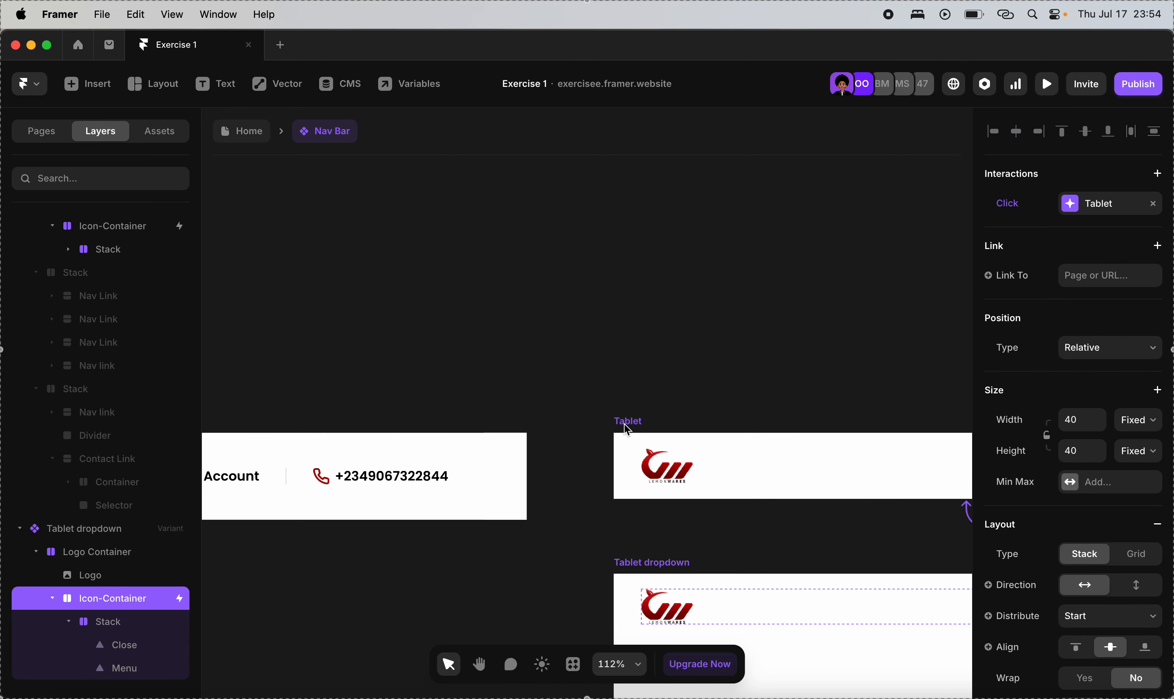
Preview the Tablet variant and test opening and closing its dropdown menu.
{"action": "left_click", "coordinate": [628, 424]}
{"action": "key", "text": "super+p"}
{"action": "left_click", "coordinate": [869, 404]}
{"action": "left_click", "coordinate": [866, 402]}
{"action": "left_click", "coordinate": [866, 402]}
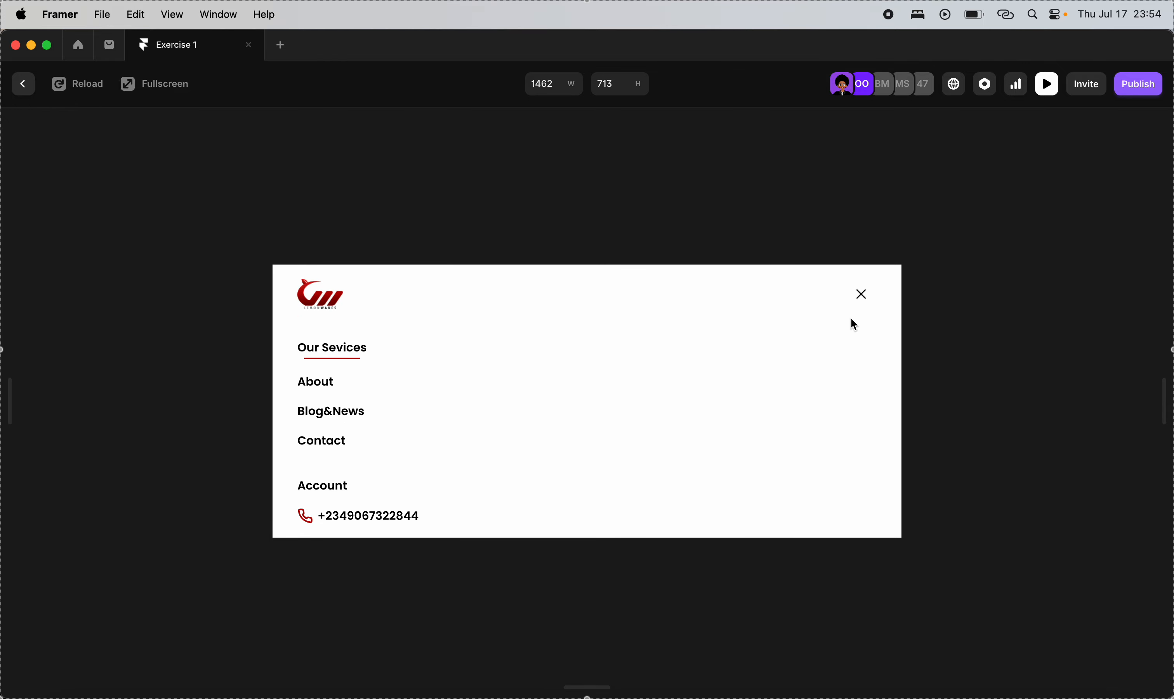
{"action": "left_click", "coordinate": [861, 303]}
{"action": "left_click", "coordinate": [21, 86]}
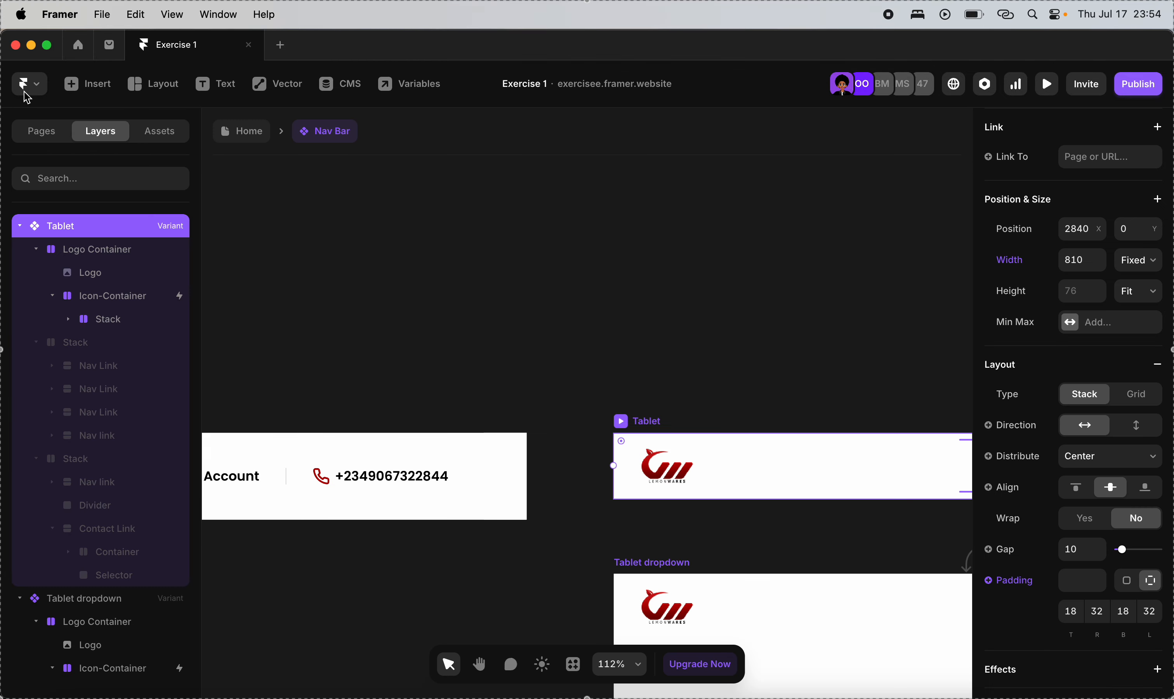
Add a new variant from the Mobile variant and place it directly beneath, at X 3750 and Y 126.
{"action": "scroll", "coordinate": [400, 435], "scroll_direction": "right", "scroll_amount": 15}
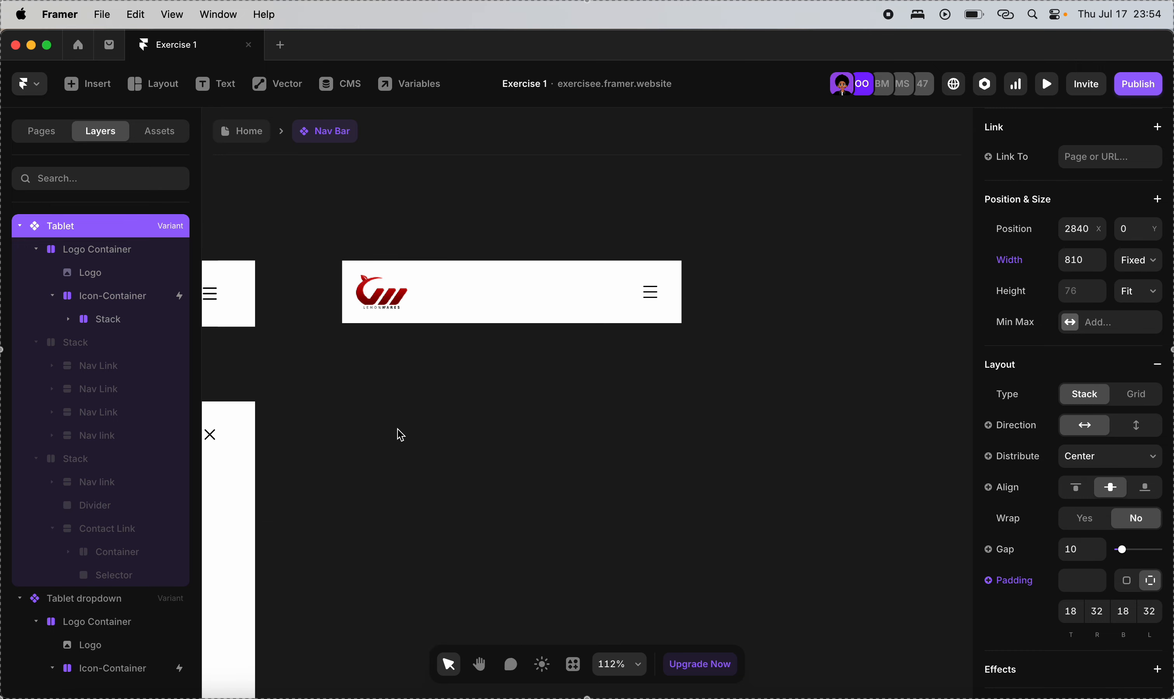
{"action": "left_click", "coordinate": [356, 250]}
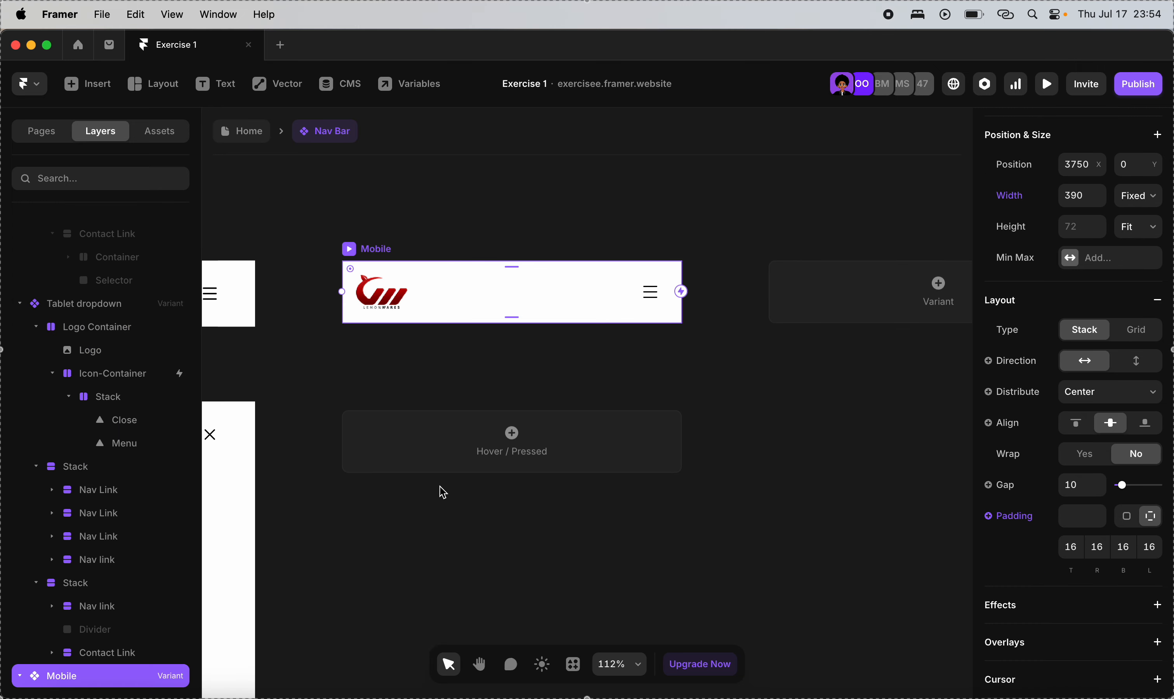
{"action": "left_click", "coordinate": [937, 284]}
{"action": "scroll", "coordinate": [632, 384], "scroll_direction": "down", "scroll_amount": 3}
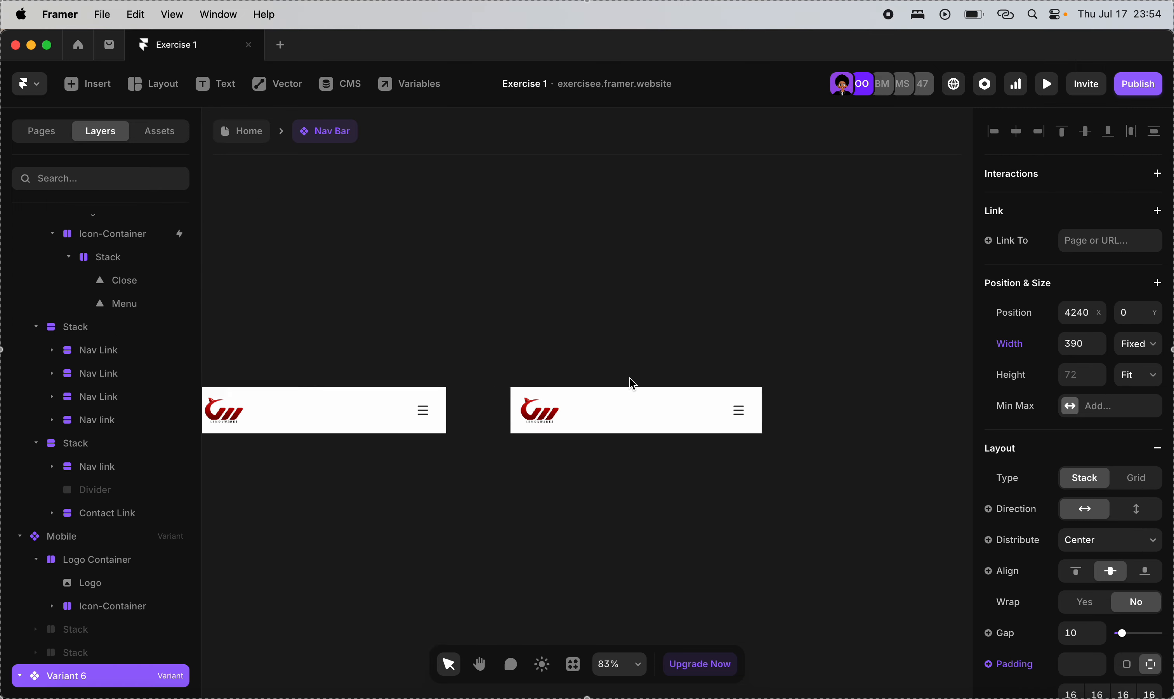
{"action": "scroll", "coordinate": [628, 384], "scroll_direction": "left", "scroll_amount": 5}
{"action": "left_click_drag", "start_coordinate": [642, 383], "coordinate": [324, 461]}
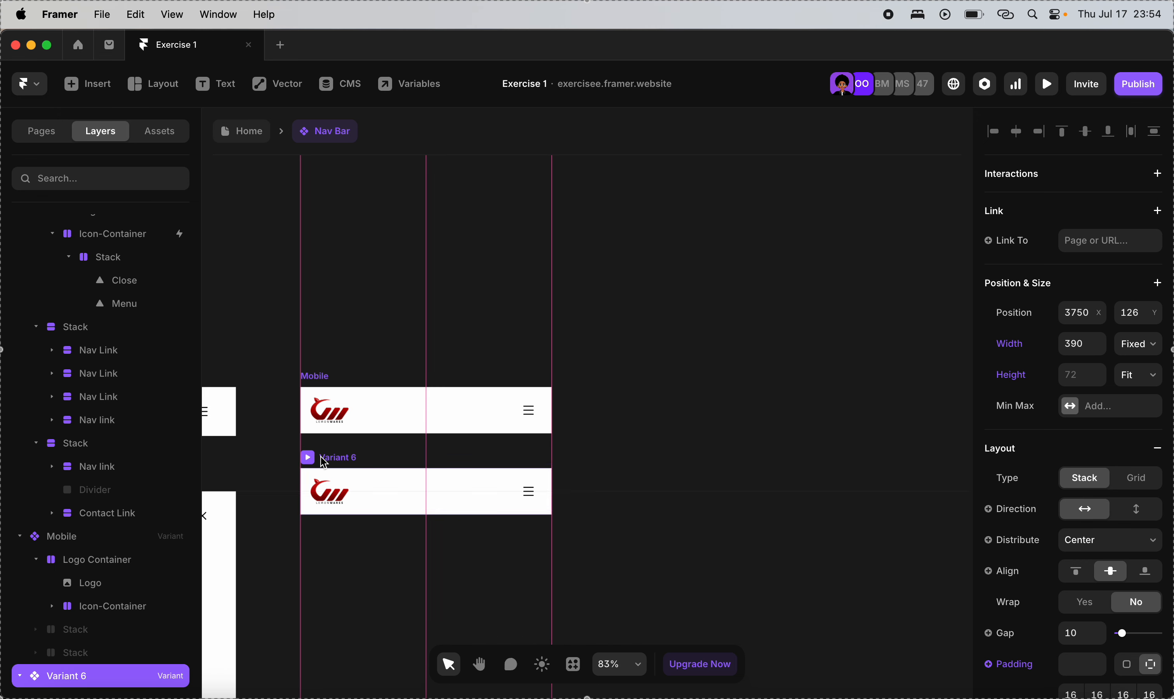
Rename the new variant as Mobile dropdown.
{"action": "double_click", "coordinate": [98, 673]}
{"action": "type", "text": "Mobile dropdo"}
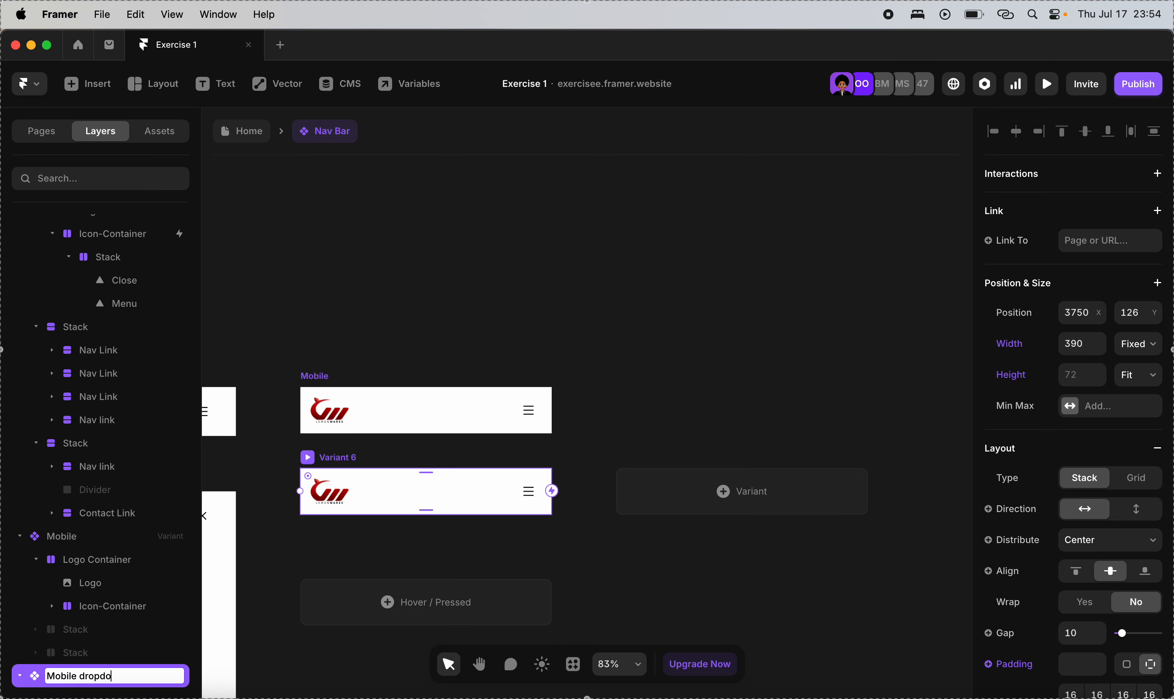
{"action": "type", "text": "wn"}
{"action": "key", "text": "Return"}
Make both hidden link stacks in the Mobile dropdown variant visible.
{"action": "scroll", "coordinate": [464, 514], "scroll_direction": "up", "scroll_amount": 5}
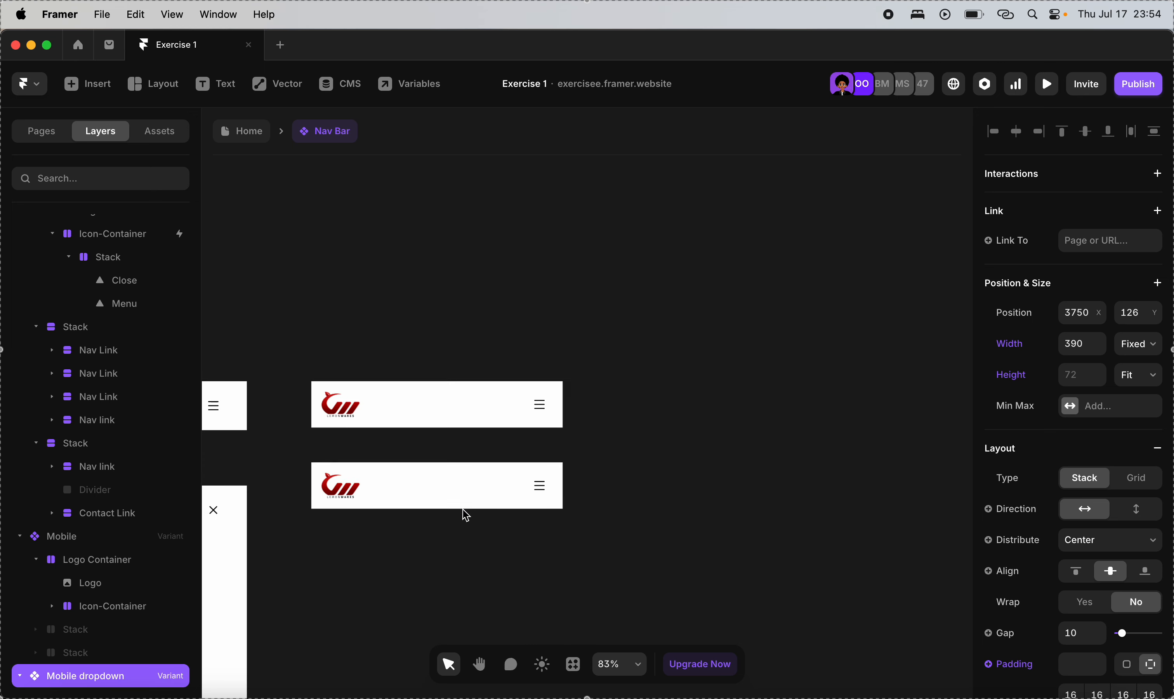
{"action": "scroll", "coordinate": [465, 512], "scroll_direction": "left", "scroll_amount": 3}
{"action": "left_click", "coordinate": [505, 446]}
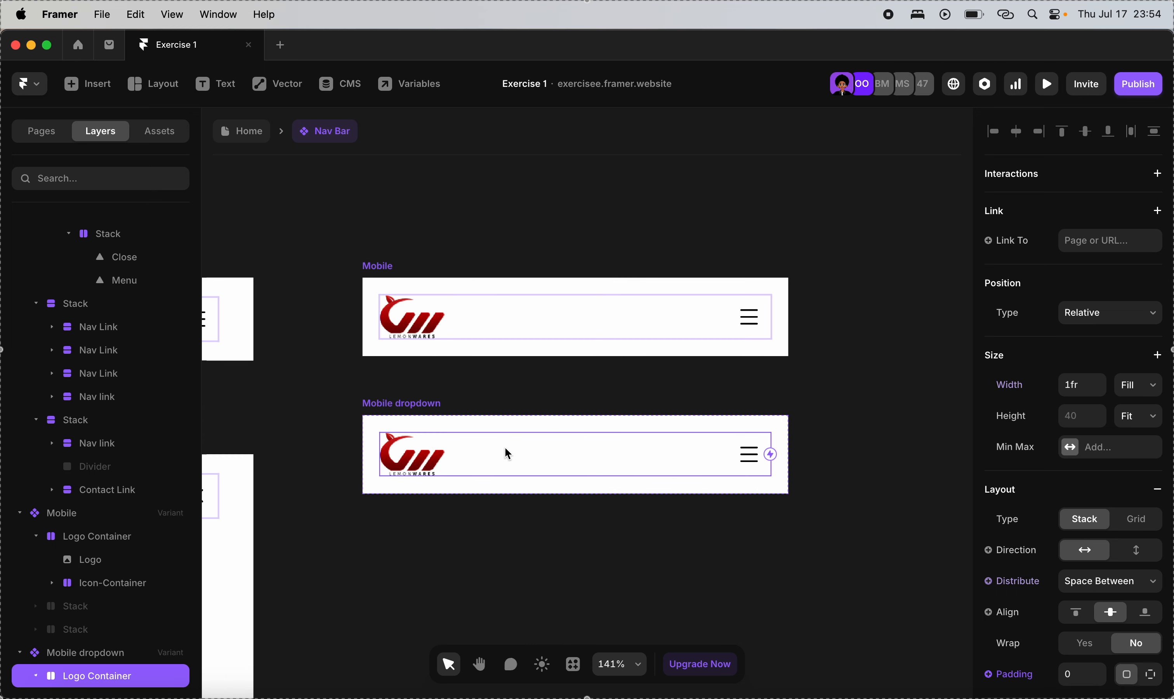
{"action": "scroll", "coordinate": [75, 660], "scroll_direction": "down", "scroll_amount": 2}
{"action": "left_click", "coordinate": [75, 656]}
{"action": "left_click", "coordinate": [72, 678], "text": "shift"}
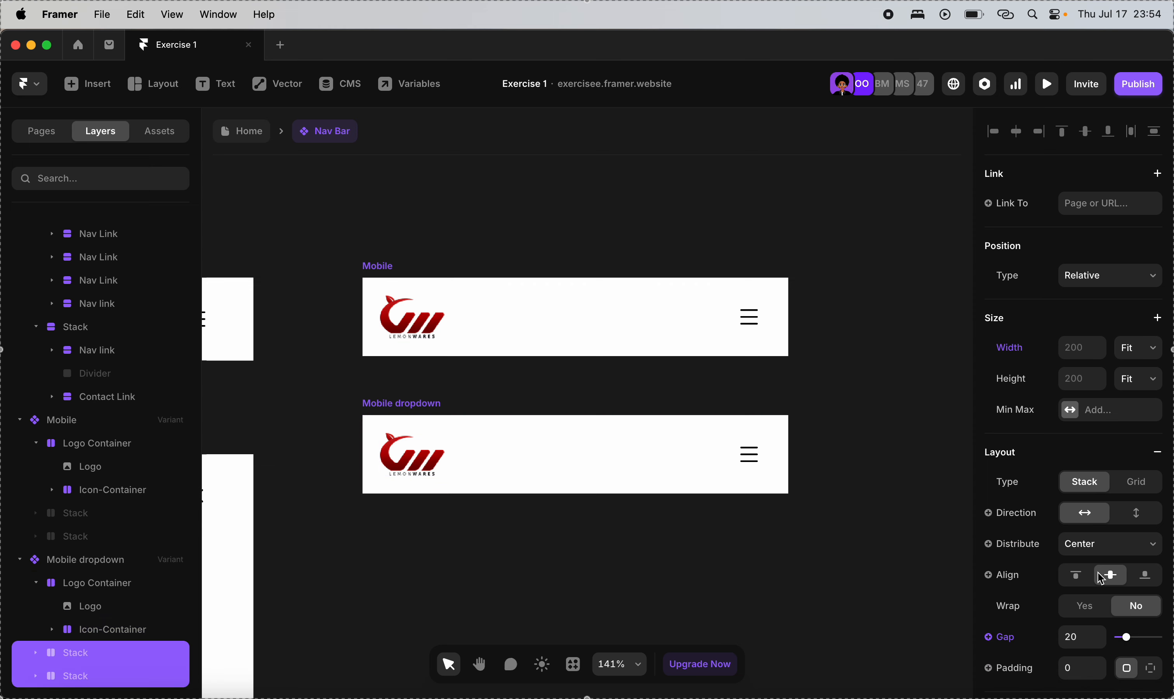
{"action": "scroll", "coordinate": [1132, 595], "scroll_direction": "down", "scroll_amount": 2}
{"action": "scroll", "coordinate": [1131, 596], "scroll_direction": "down", "scroll_amount": 4}
{"action": "left_click", "coordinate": [1084, 590]}
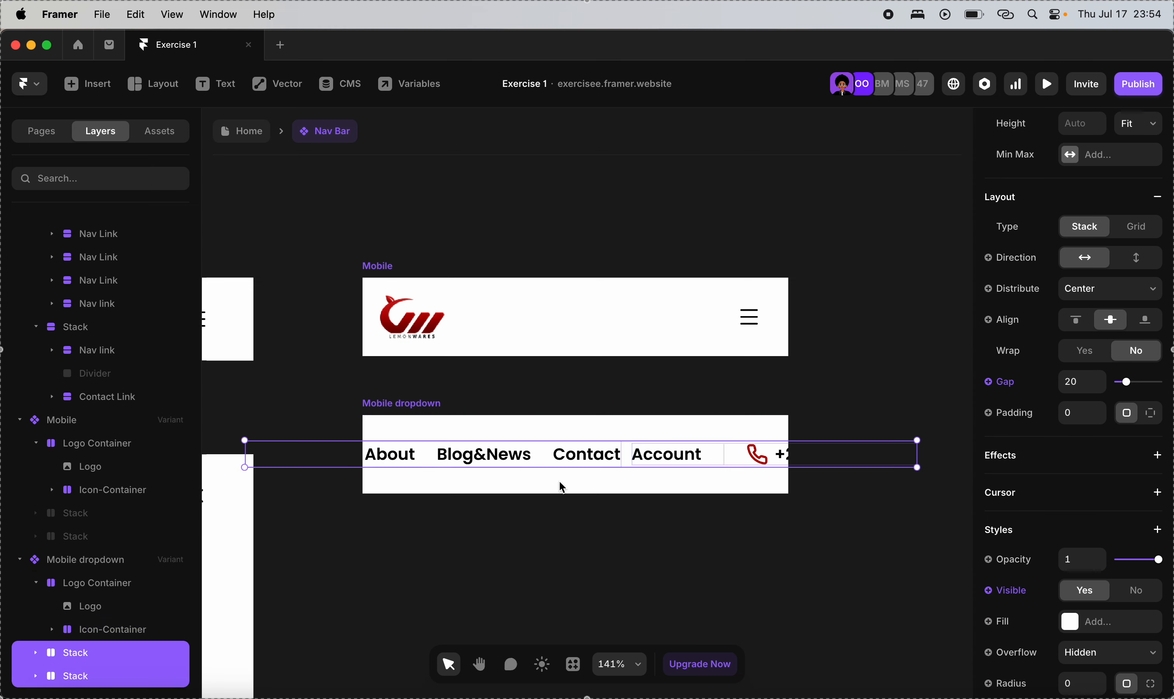
Set the Mobile dropdown variant's layout to vertical with distribution Start and a gap of 40.
{"action": "scroll", "coordinate": [522, 498], "scroll_direction": "left", "scroll_amount": 2}
{"action": "scroll", "coordinate": [522, 498], "scroll_direction": "down", "scroll_amount": 1}
{"action": "left_click", "coordinate": [85, 562]}
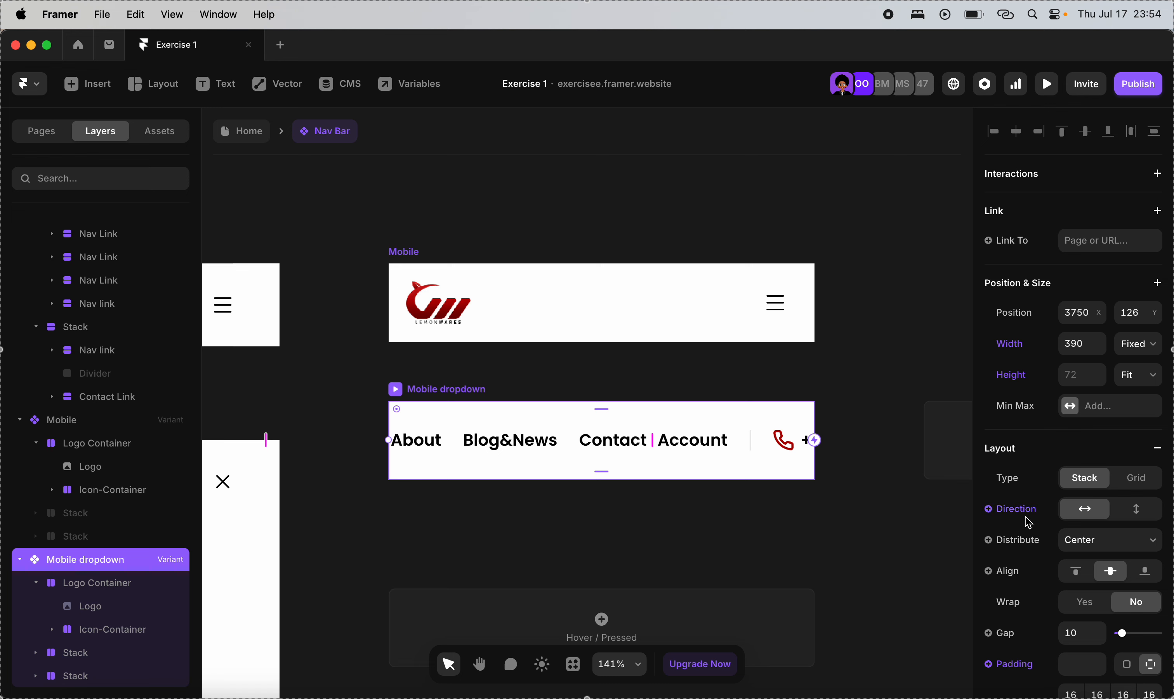
{"action": "left_click", "coordinate": [1142, 517]}
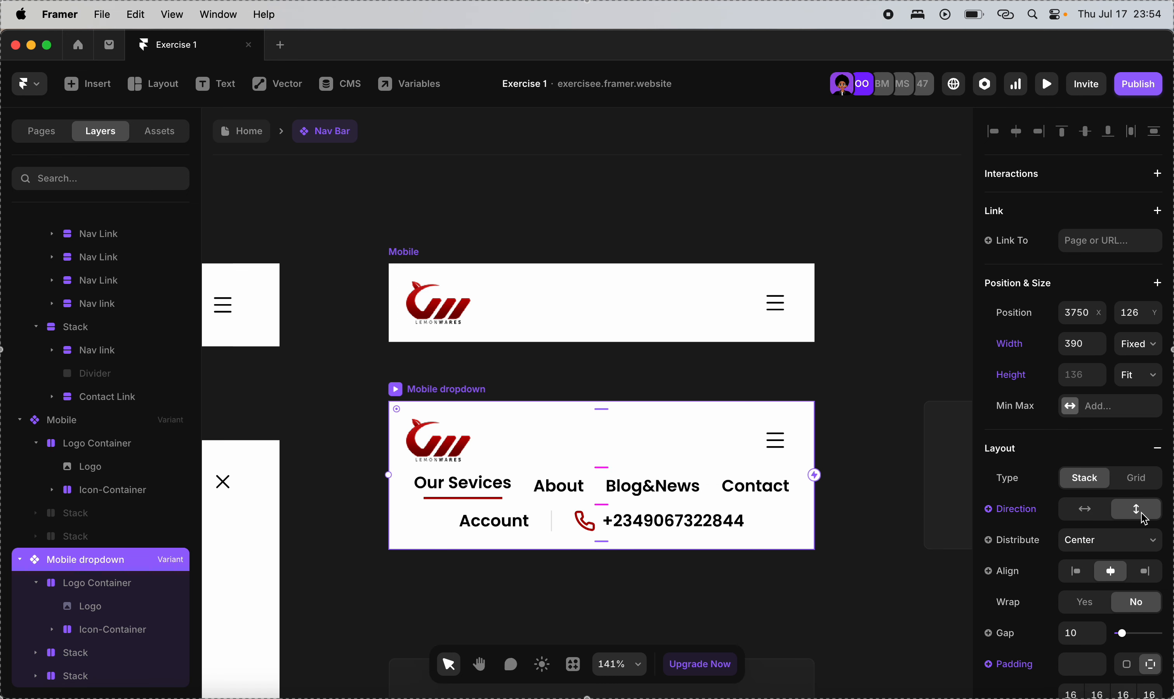
{"action": "left_click", "coordinate": [1086, 550]}
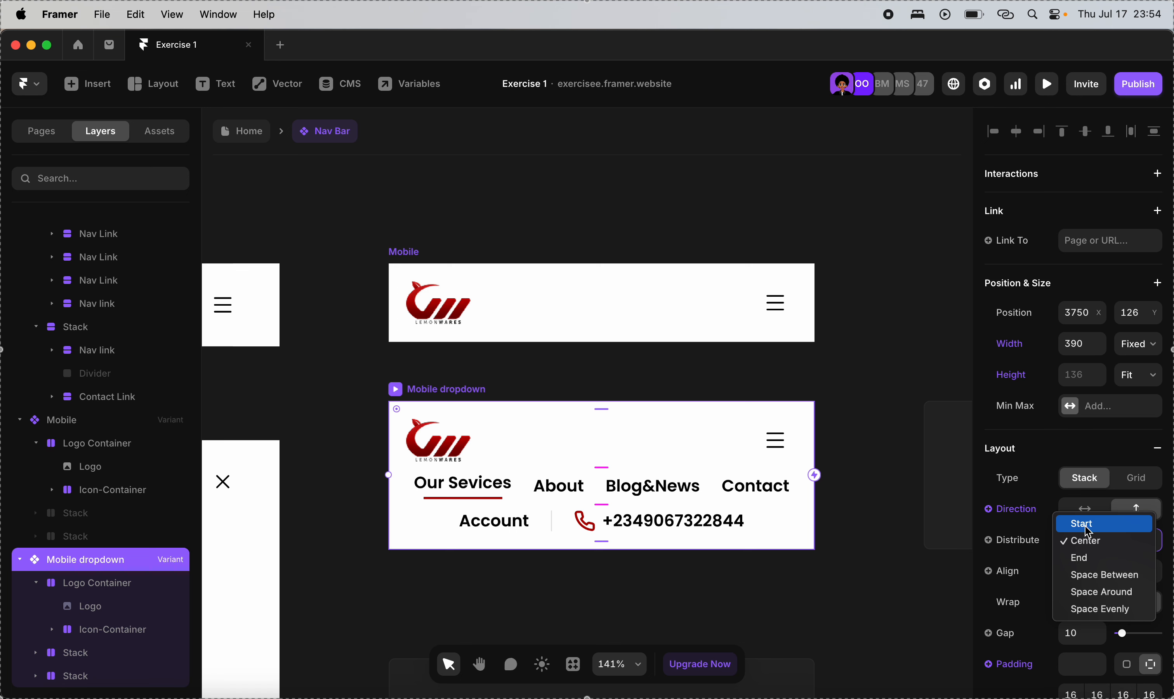
{"action": "left_click", "coordinate": [1088, 526]}
{"action": "left_click", "coordinate": [1080, 634]}
{"action": "type", "text": "40"}
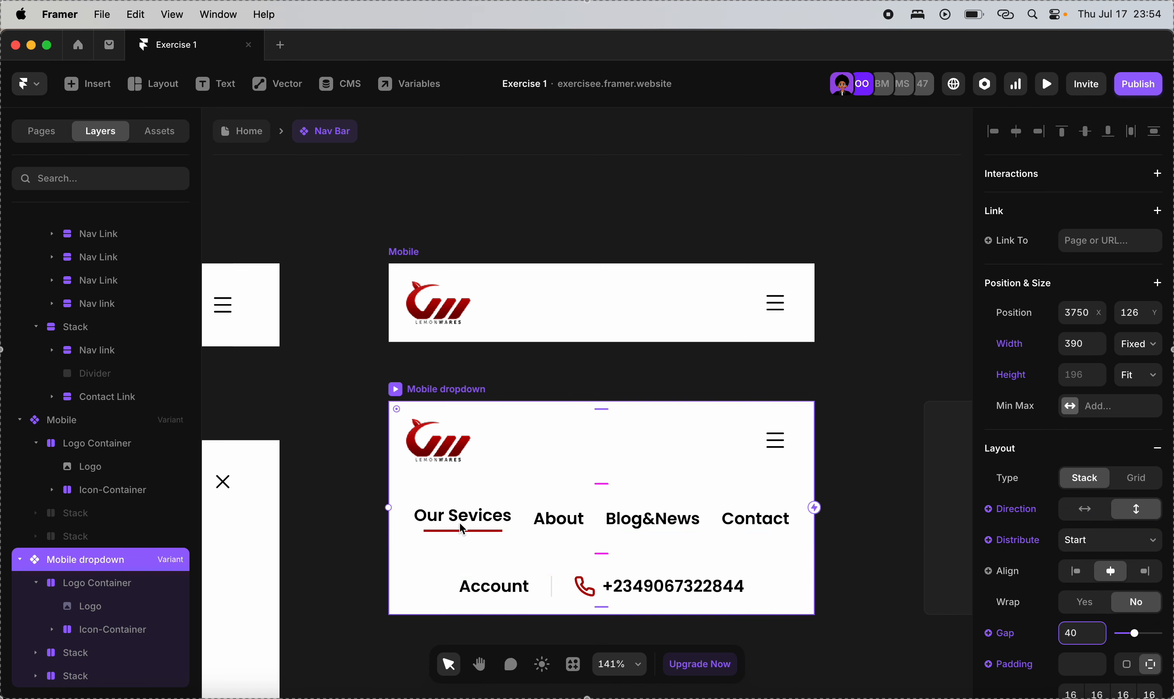
Lay out the Mobile dropdown's four-link nav stack vertically, aligned left and with distribution set to Start.
{"action": "left_click", "coordinate": [542, 522]}
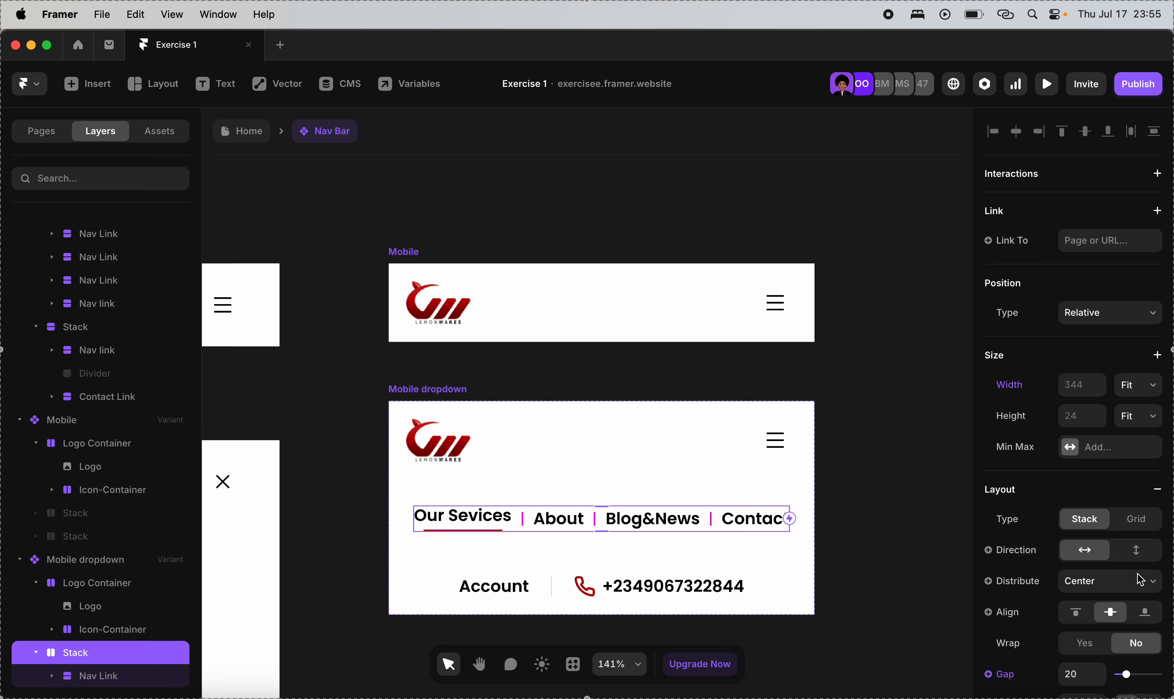
{"action": "scroll", "coordinate": [1140, 578], "scroll_direction": "down", "scroll_amount": 5}
{"action": "scroll", "coordinate": [1084, 639], "scroll_direction": "down", "scroll_amount": 5}
{"action": "scroll", "coordinate": [1095, 524], "scroll_direction": "up", "scroll_amount": 7}
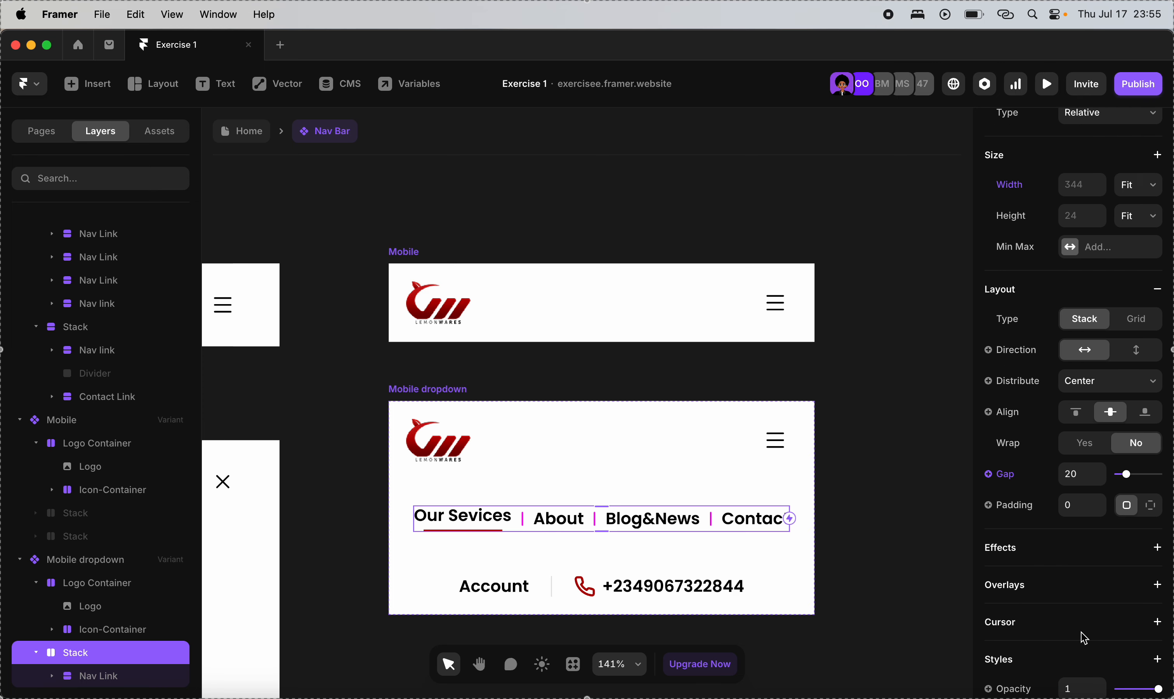
{"action": "left_click", "coordinate": [1148, 351]}
{"action": "left_click", "coordinate": [1078, 412]}
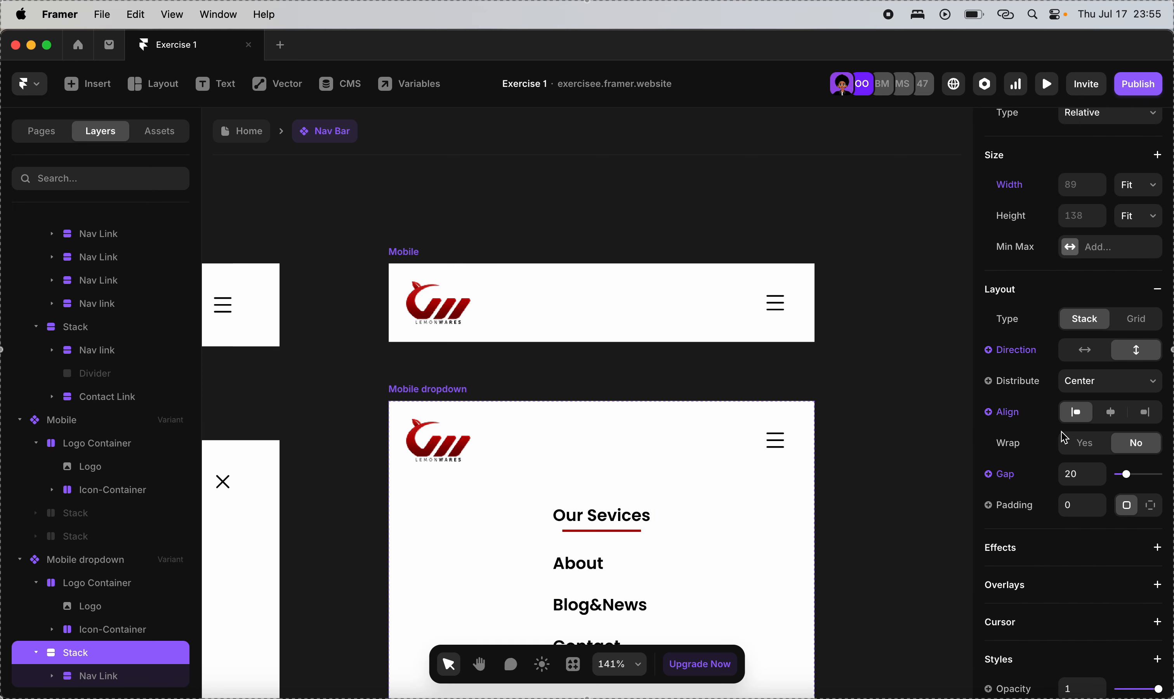
{"action": "left_click", "coordinate": [1082, 382]}
{"action": "left_click", "coordinate": [1080, 365]}
{"action": "scroll", "coordinate": [674, 383], "scroll_direction": "down", "scroll_amount": 5}
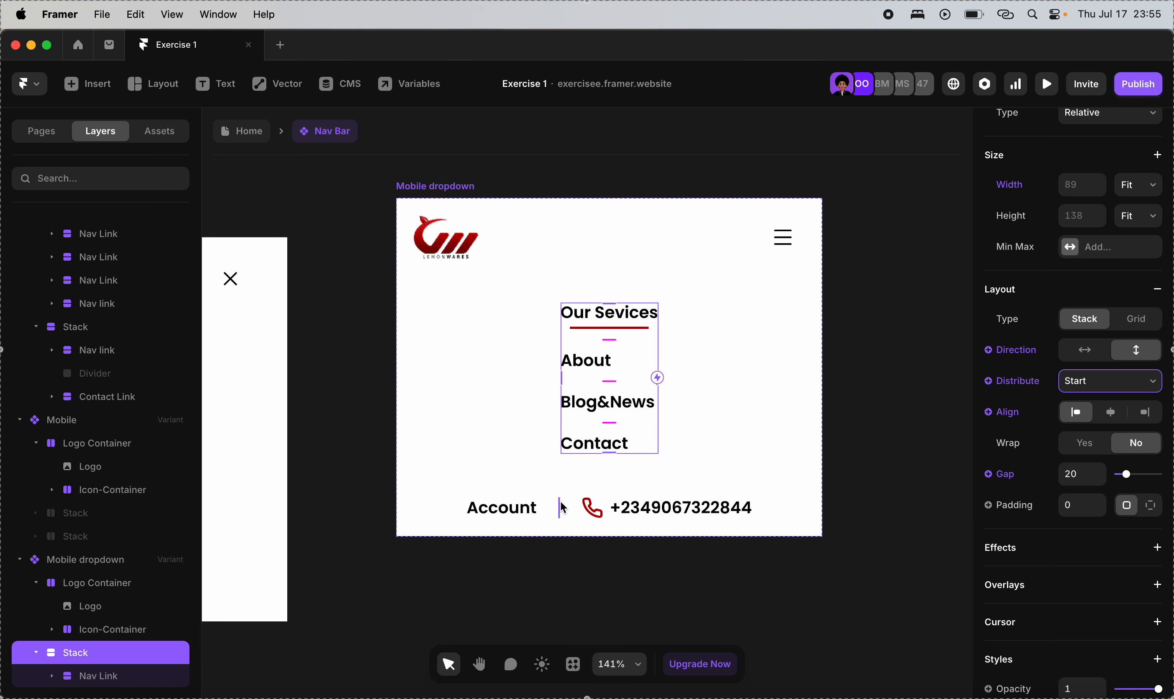
Lay out the Mobile dropdown's account and phone link stack vertically, aligned left and with distribution set to Start.
{"action": "left_click", "coordinate": [550, 514]}
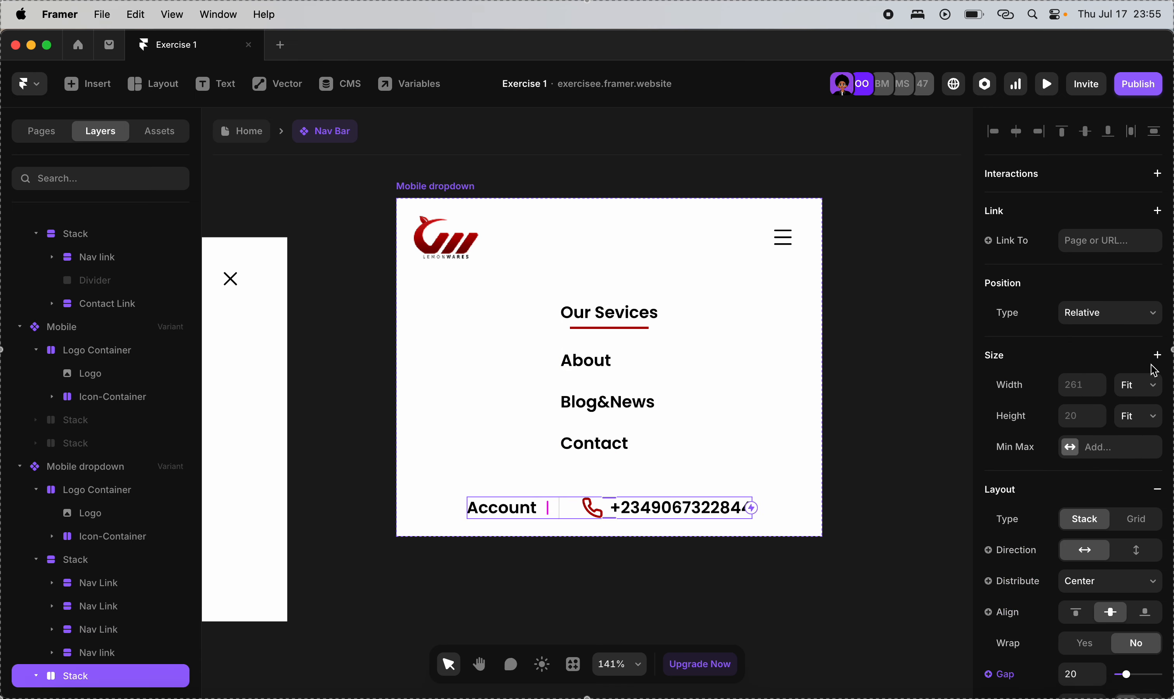
{"action": "scroll", "coordinate": [1124, 505], "scroll_direction": "down", "scroll_amount": 3}
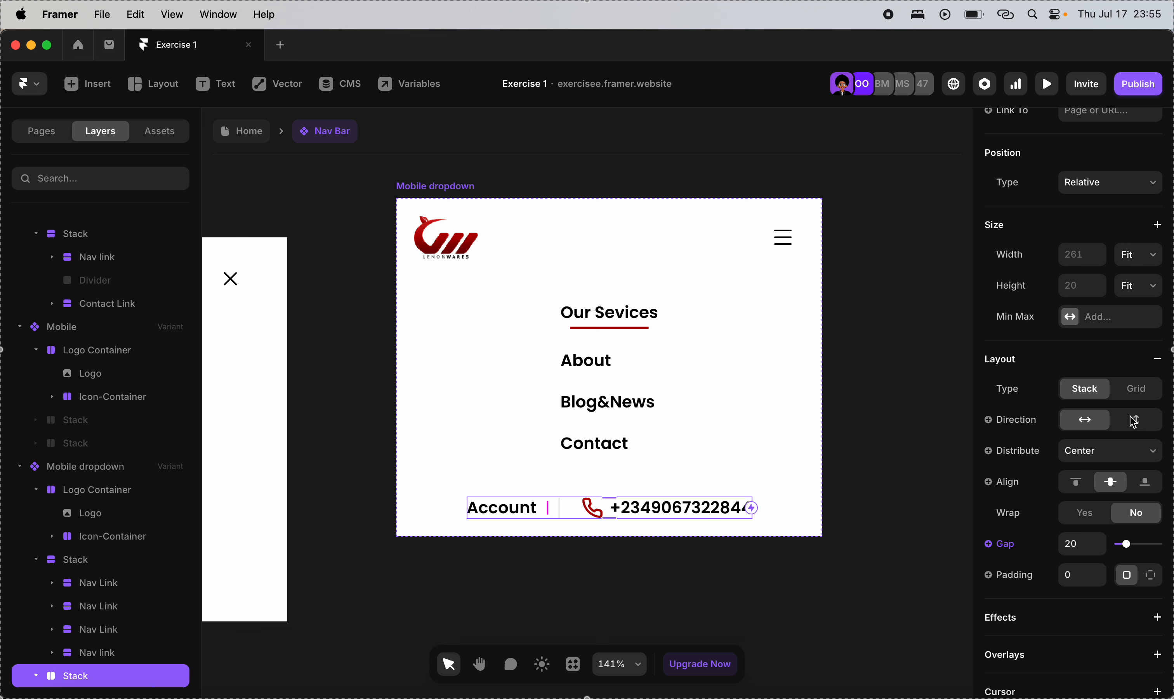
{"action": "left_click", "coordinate": [1135, 422]}
{"action": "left_click", "coordinate": [1076, 483]}
{"action": "left_click", "coordinate": [1095, 451]}
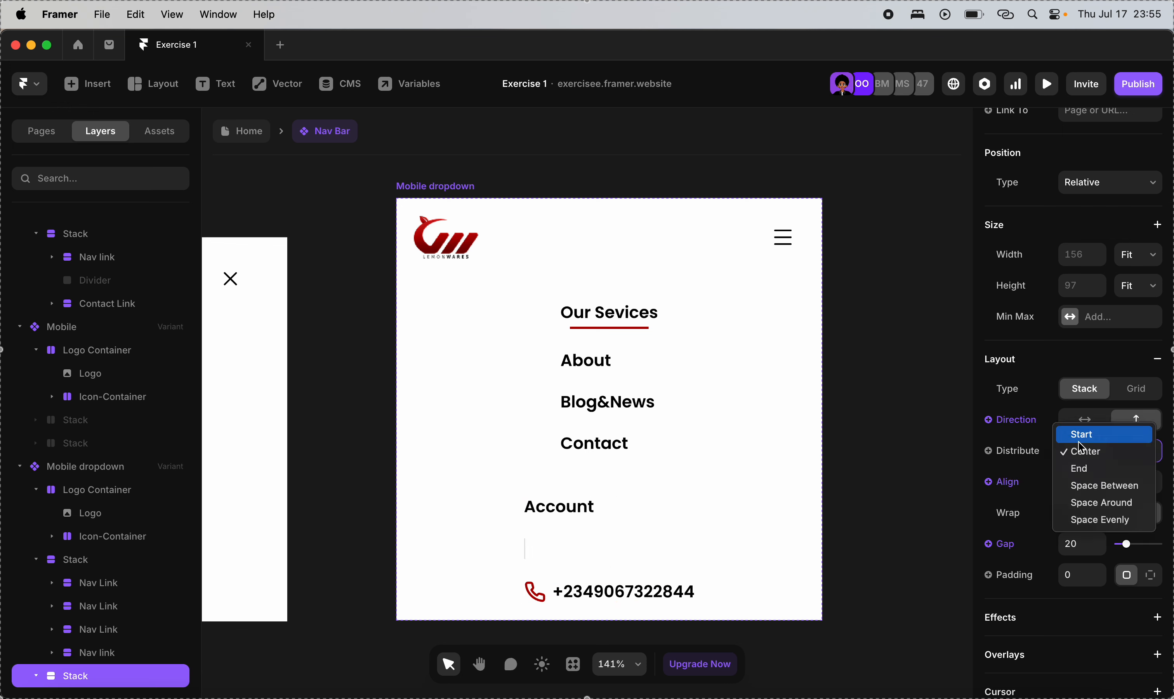
{"action": "left_click", "coordinate": [1076, 434]}
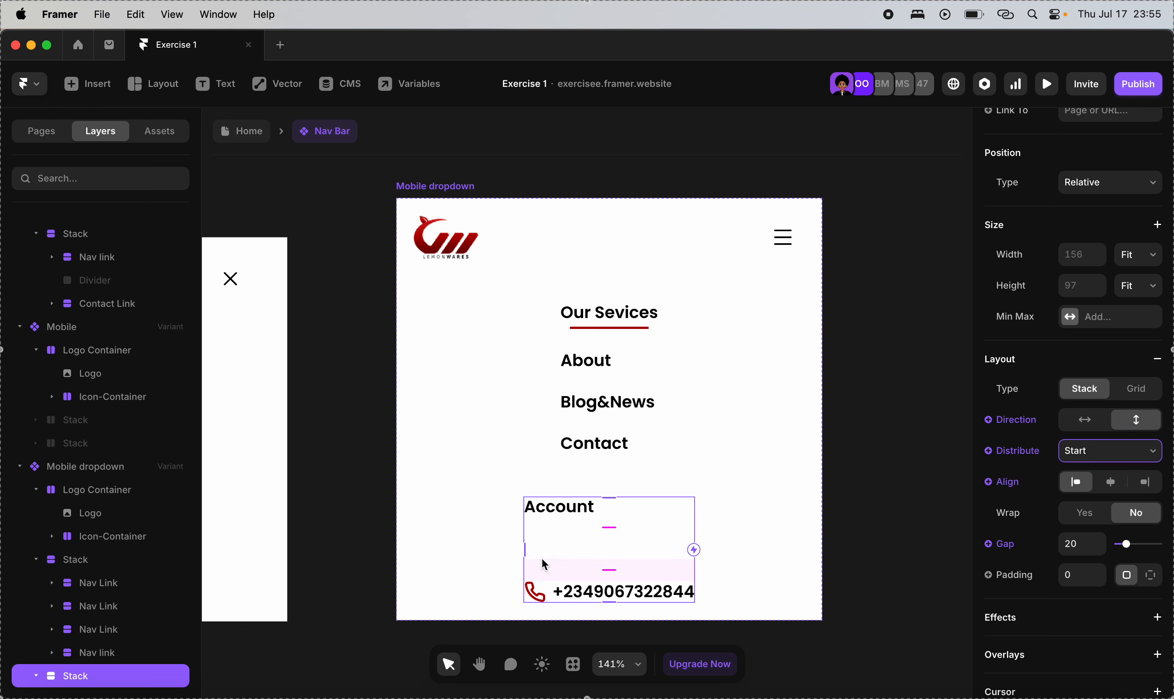
Hide the divider between the account and phone links in the Mobile dropdown variant.
{"action": "scroll", "coordinate": [285, 595], "scroll_direction": "down", "scroll_amount": 3}
{"action": "scroll", "coordinate": [187, 609], "scroll_direction": "down", "scroll_amount": 2}
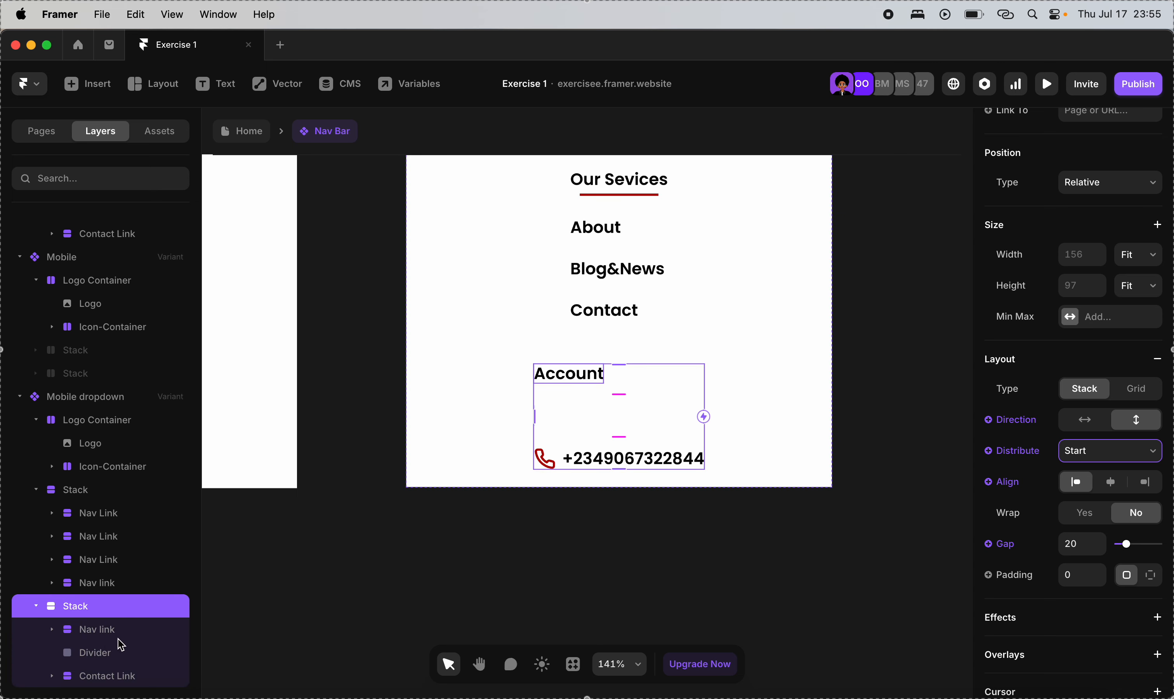
{"action": "left_click", "coordinate": [113, 654]}
{"action": "scroll", "coordinate": [1048, 605], "scroll_direction": "down", "scroll_amount": 5}
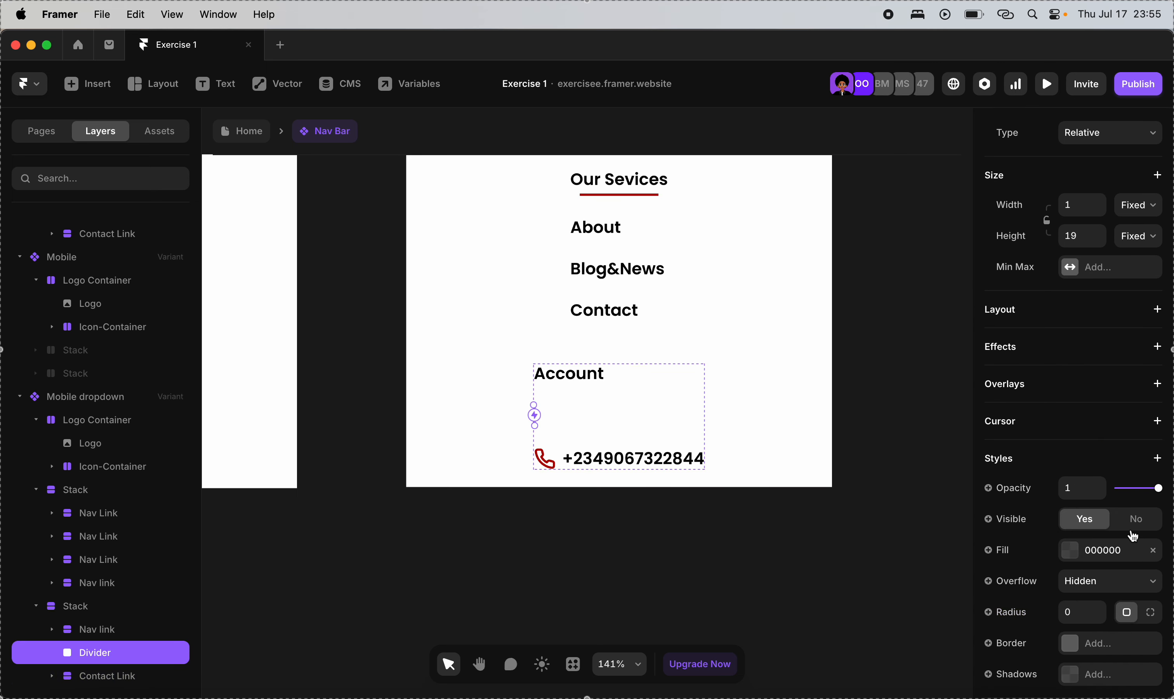
{"action": "left_click", "coordinate": [1133, 520]}
Align the Mobile dropdown variant's content to the left.
{"action": "scroll", "coordinate": [672, 468], "scroll_direction": "up", "scroll_amount": 5}
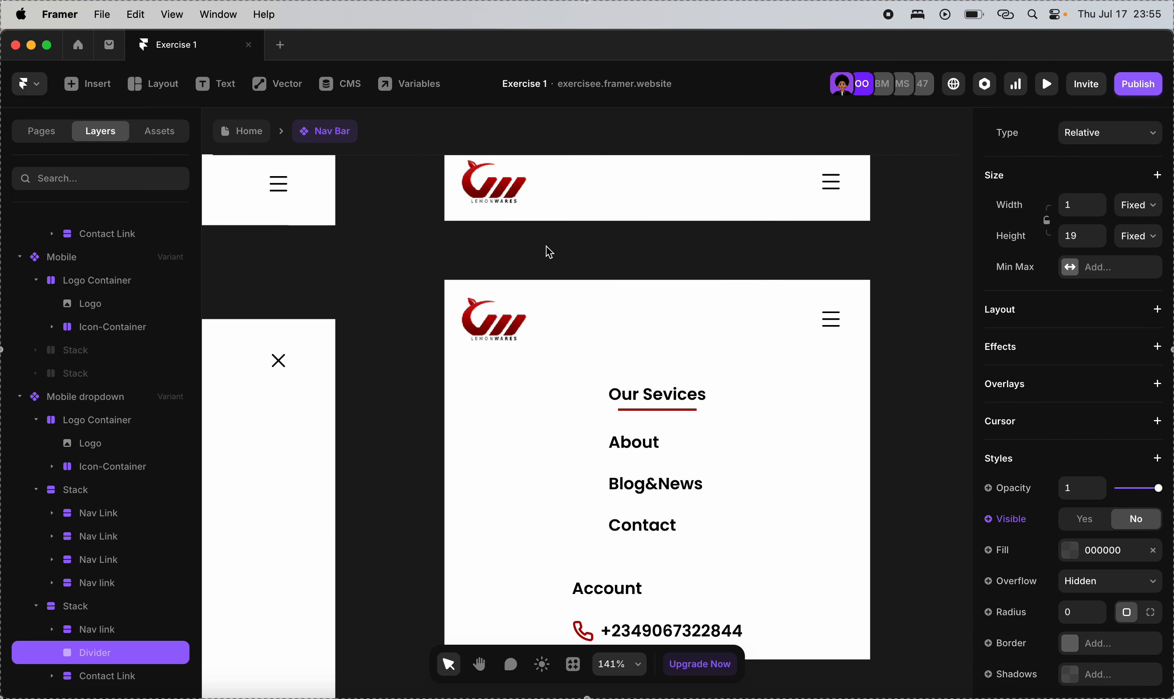
{"action": "left_click", "coordinate": [478, 269]}
{"action": "left_click", "coordinate": [1075, 571]}
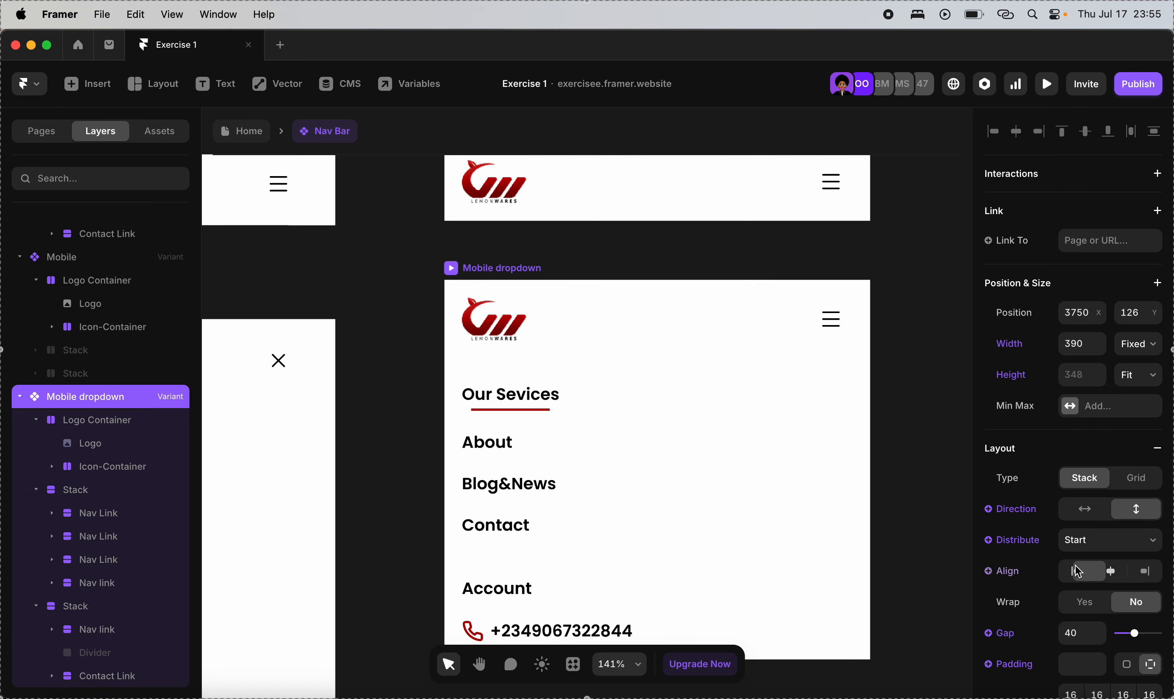
Reorder the Mobile dropdown's icon stack so the Close icon comes before the Menu icon.
{"action": "left_click", "coordinate": [829, 335]}
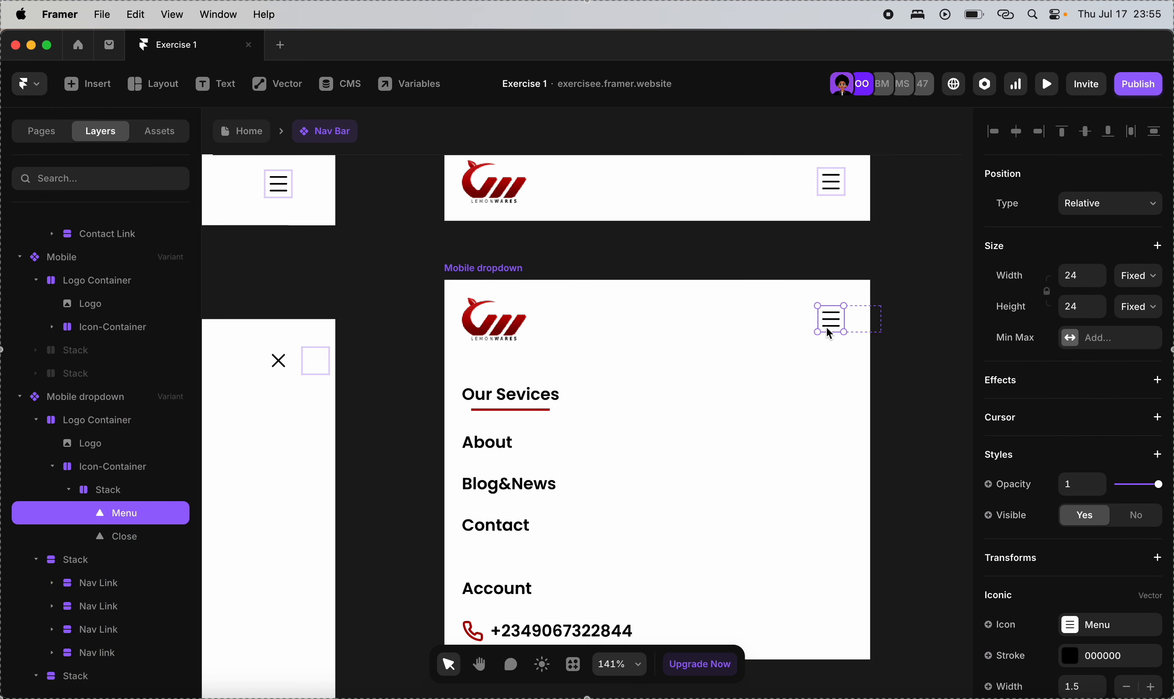
{"action": "left_click", "coordinate": [840, 325]}
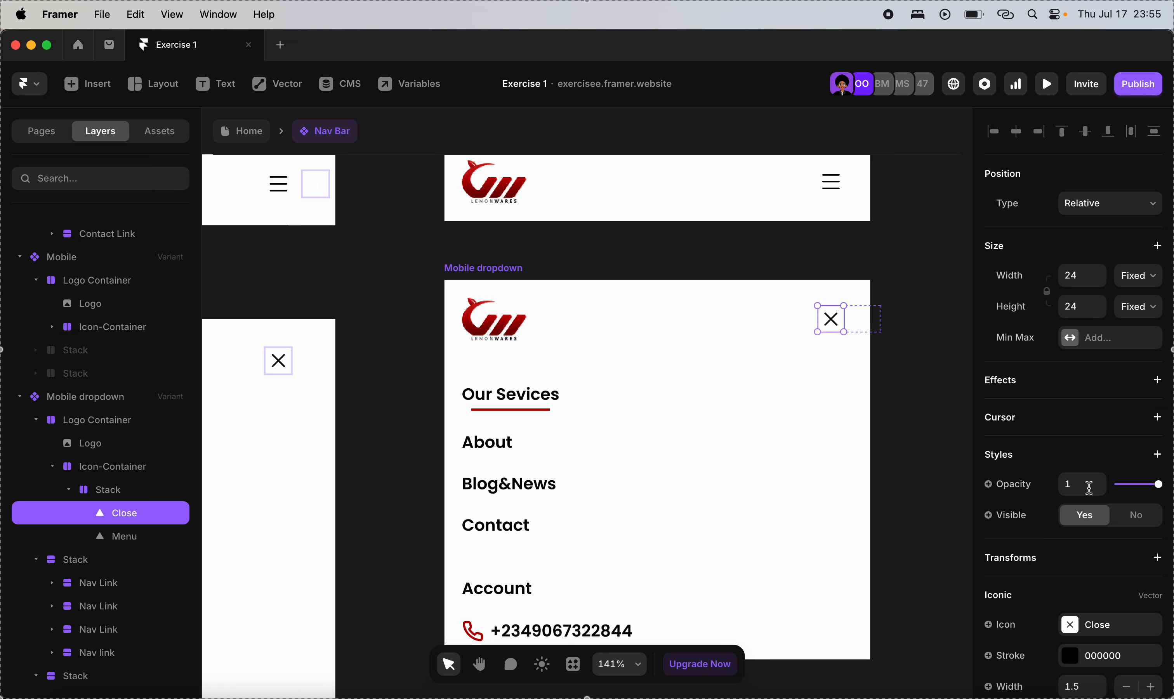
Link the Mobile variant's icon container to Mobile dropdown, and the Mobile dropdown's icon container back to Mobile on Click.
{"action": "scroll", "coordinate": [924, 397], "scroll_direction": "up", "scroll_amount": 5}
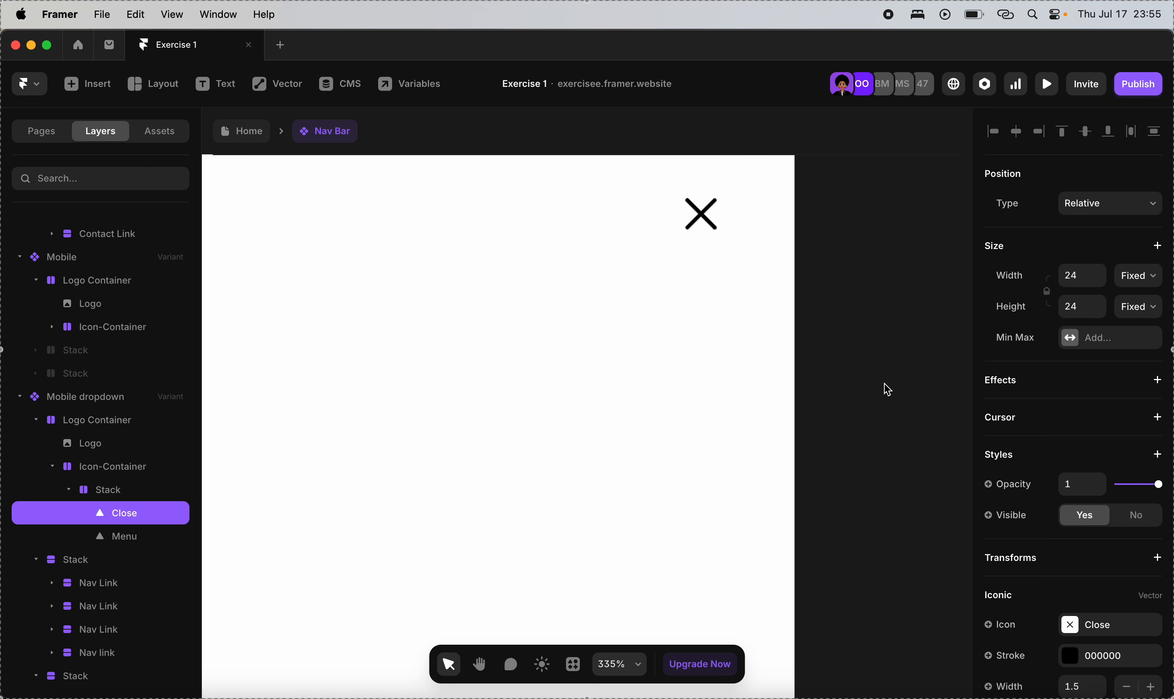
{"action": "left_click", "coordinate": [743, 237]}
{"action": "left_click", "coordinate": [729, 248]}
{"action": "scroll", "coordinate": [729, 252], "scroll_direction": "up", "scroll_amount": 5}
{"action": "scroll", "coordinate": [728, 252], "scroll_direction": "down", "scroll_amount": 3}
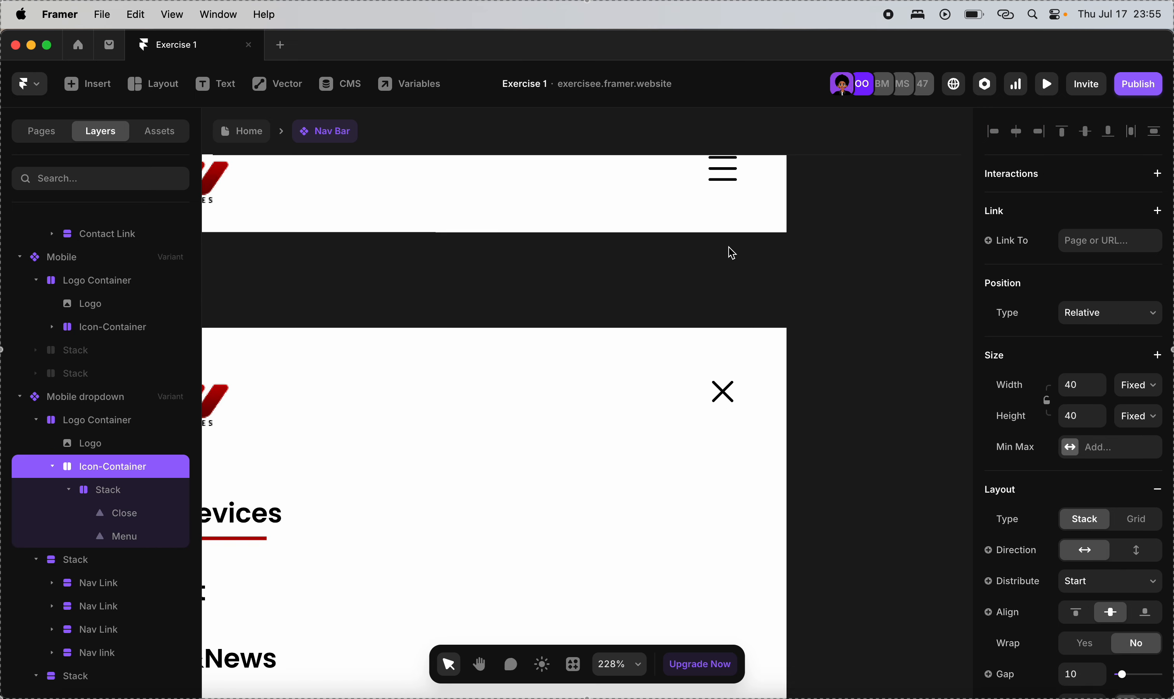
{"action": "left_click", "coordinate": [712, 272]}
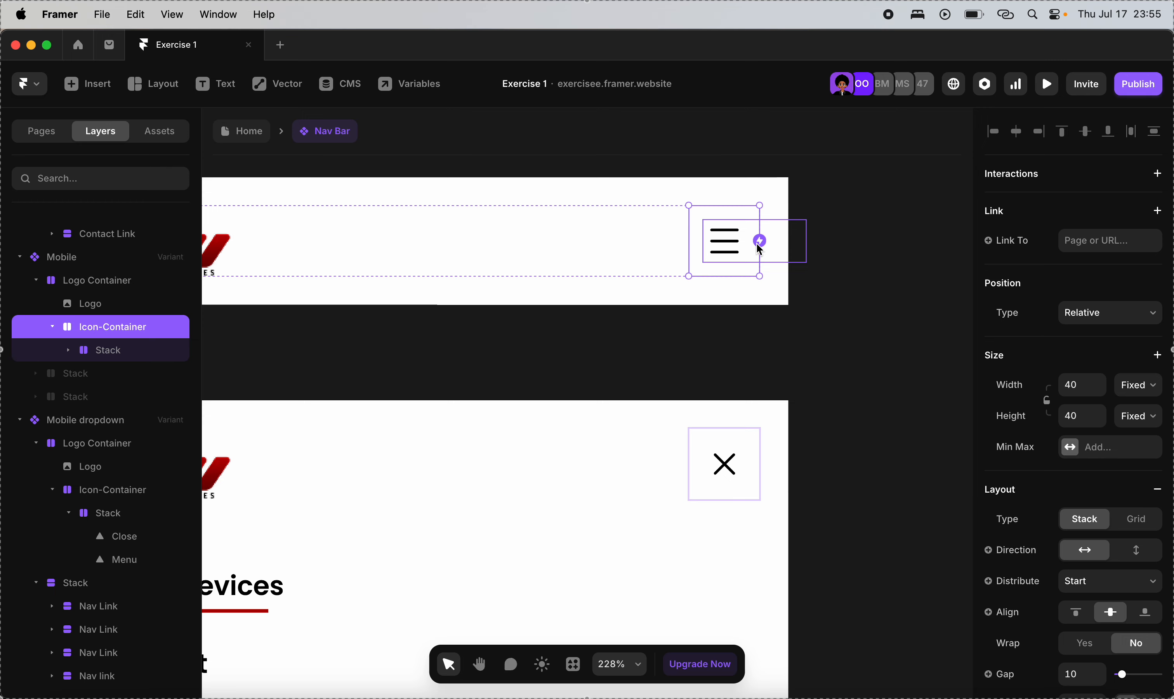
{"action": "left_click_drag", "start_coordinate": [760, 241], "coordinate": [540, 270]}
{"action": "left_click", "coordinate": [741, 475]}
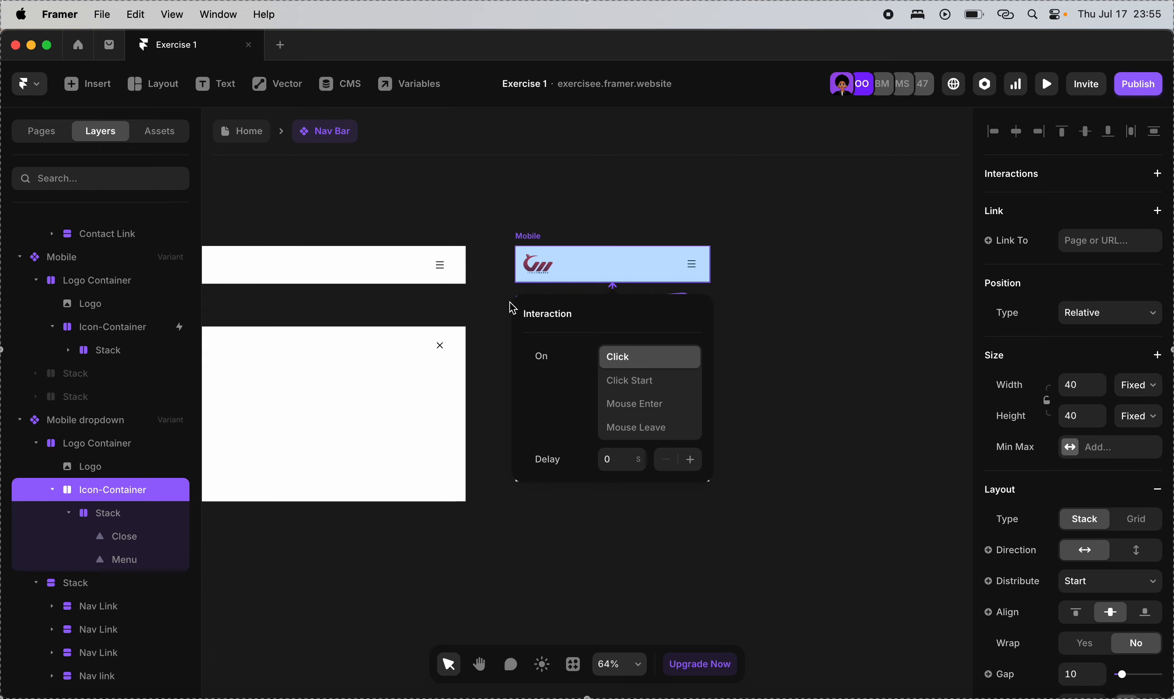
{"action": "left_click", "coordinate": [512, 308]}
Leave the Nav Bar component and return to the Home page.
{"action": "left_click", "coordinate": [254, 139]}
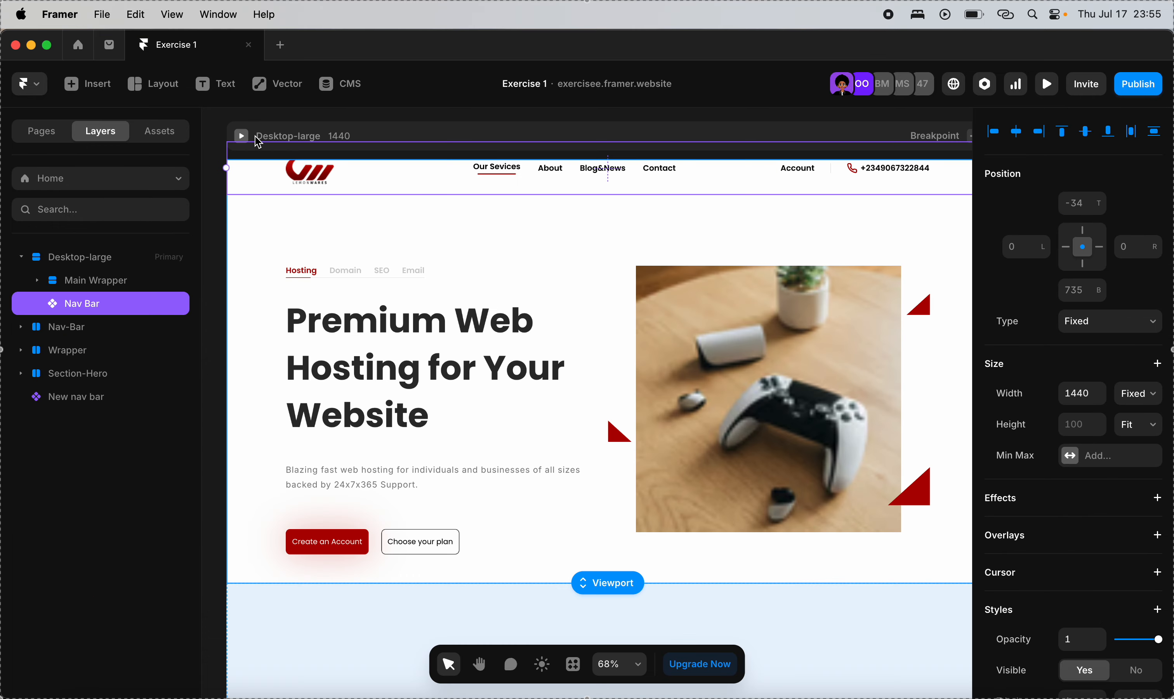
{"action": "scroll", "coordinate": [445, 276], "scroll_direction": "up", "scroll_amount": 3}
{"action": "scroll", "coordinate": [444, 275], "scroll_direction": "up", "scroll_amount": 1}
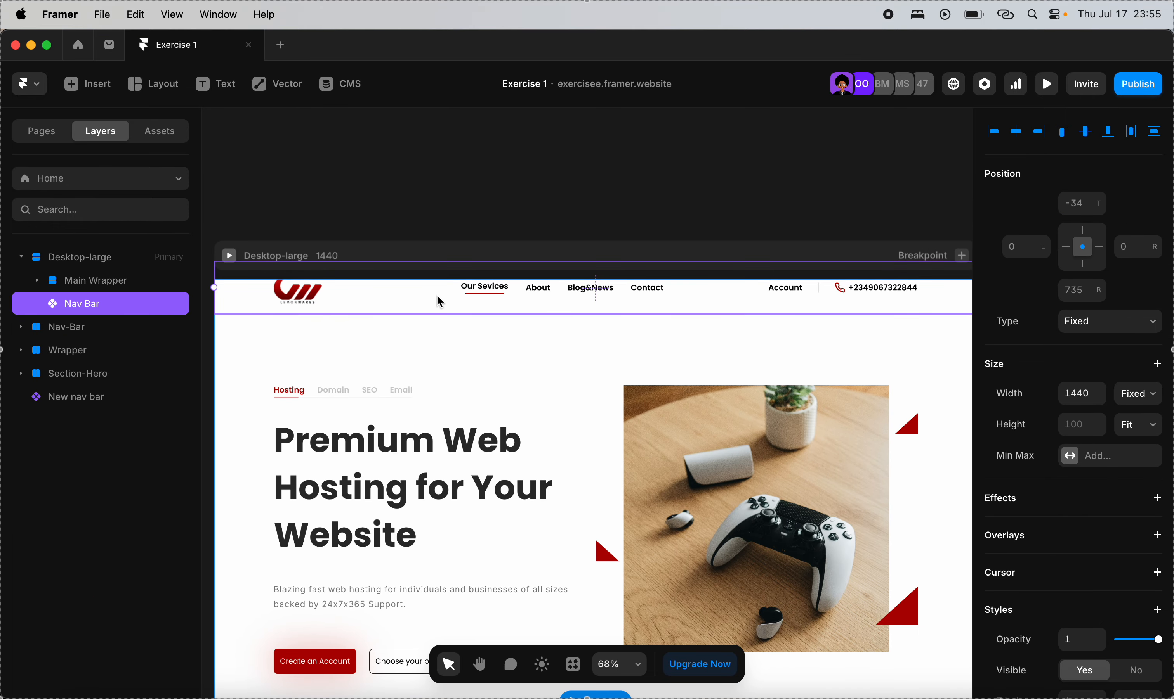
{"action": "double_click", "coordinate": [419, 307]}
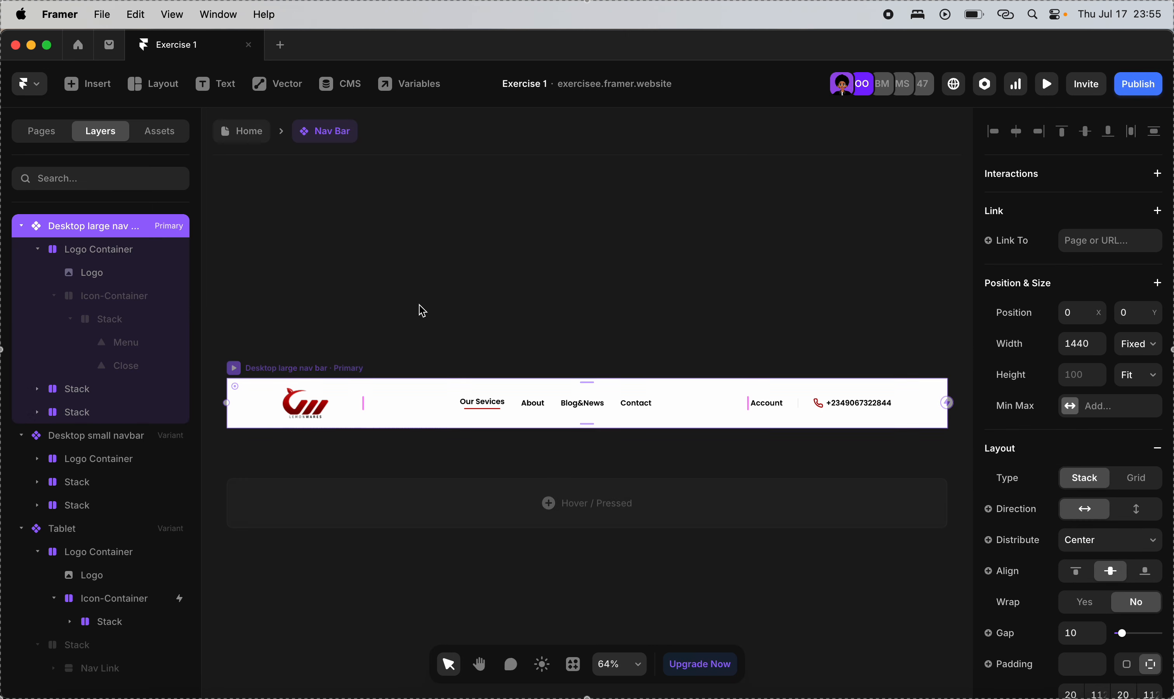
{"action": "left_click", "coordinate": [247, 134]}
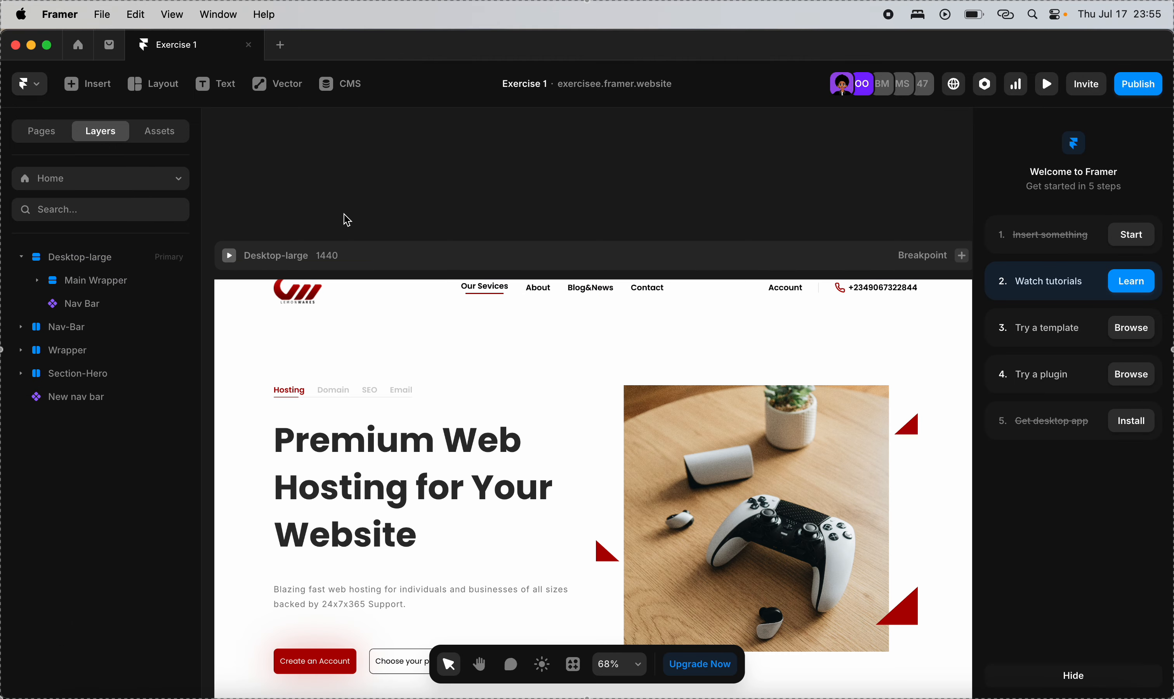
Check the position type options of the Desktop-large Nav Bar and keep it on Fixed.
{"action": "scroll", "coordinate": [380, 228], "scroll_direction": "up", "scroll_amount": 5}
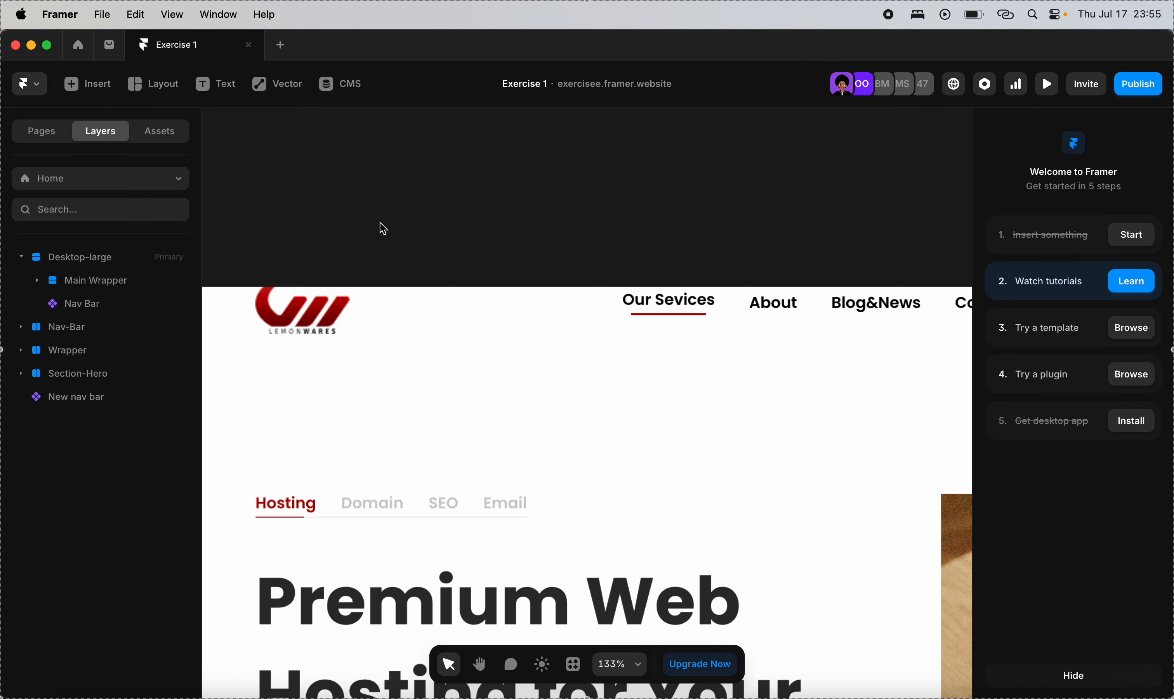
{"action": "scroll", "coordinate": [416, 249], "scroll_direction": "left", "scroll_amount": 2}
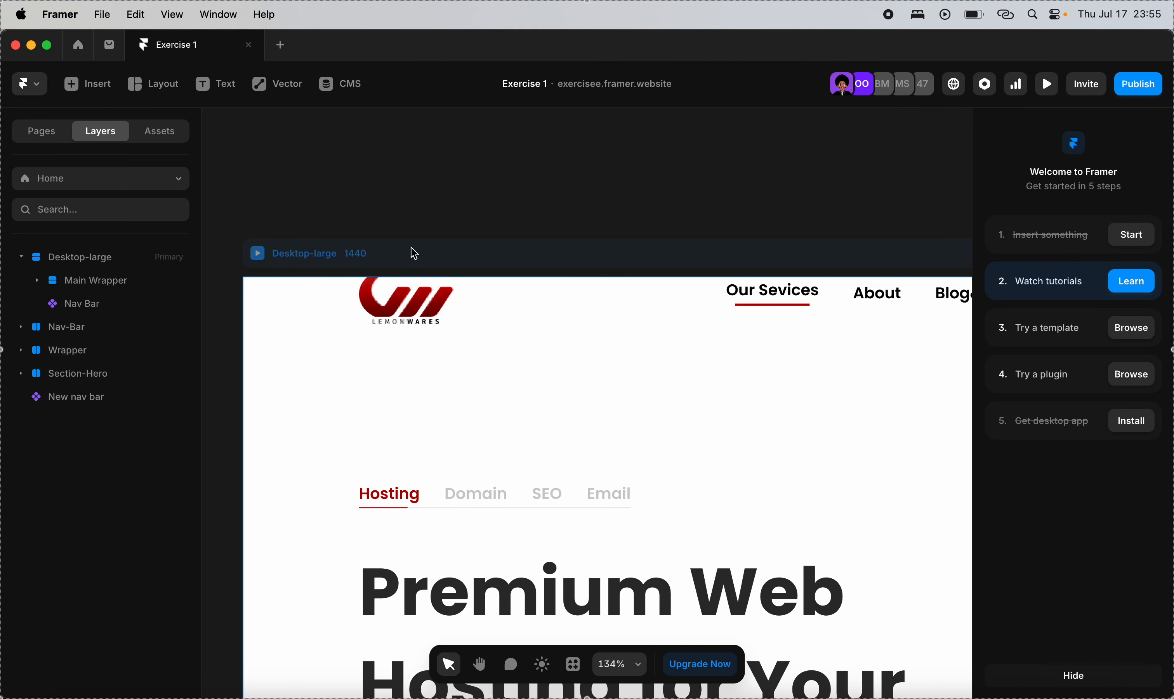
{"action": "scroll", "coordinate": [409, 252], "scroll_direction": "down", "scroll_amount": 3}
{"action": "left_click", "coordinate": [414, 290]}
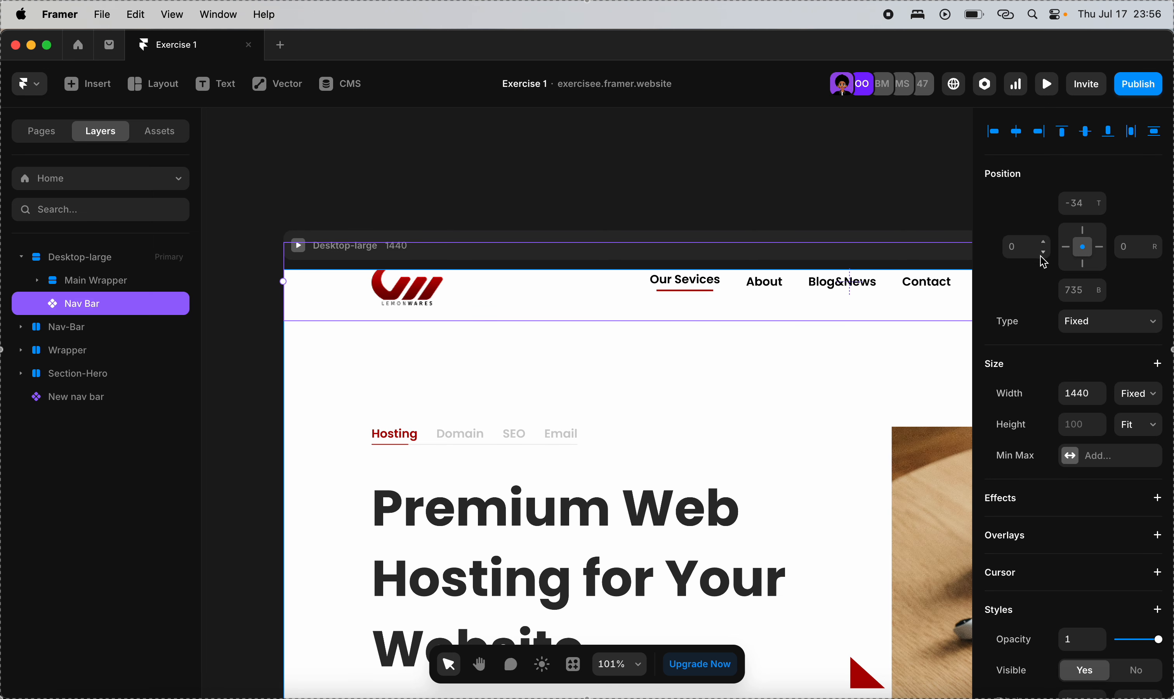
{"action": "left_click", "coordinate": [1101, 328]}
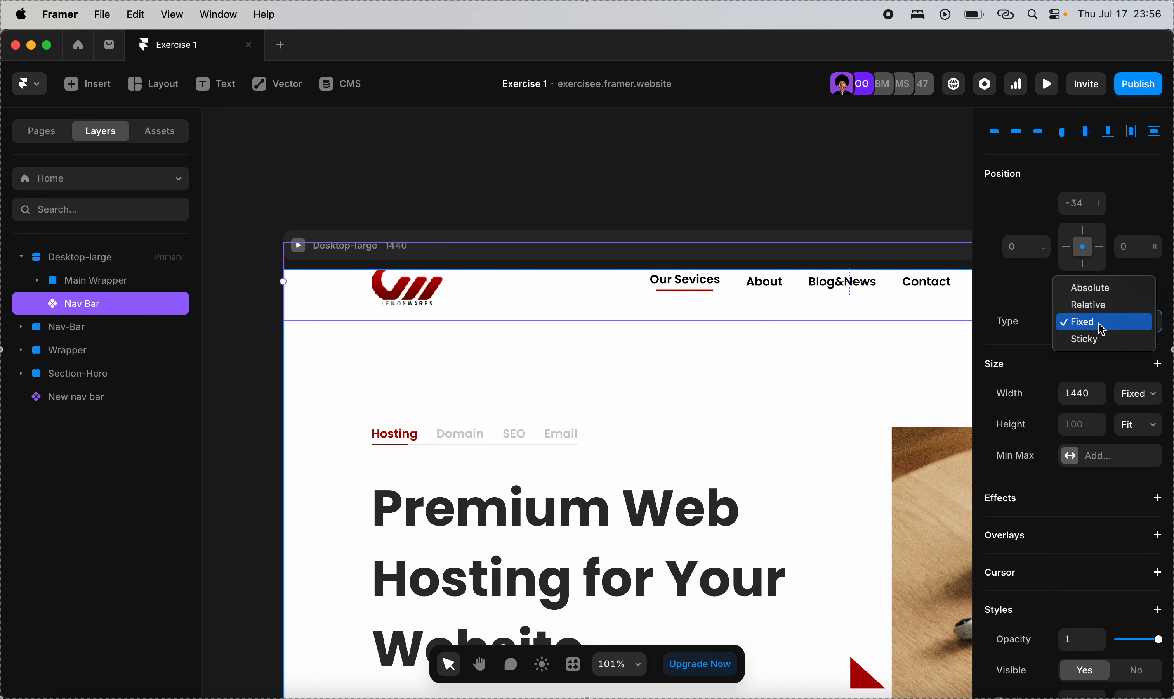
{"action": "left_click", "coordinate": [1098, 324]}
{"action": "left_click", "coordinate": [428, 157]}
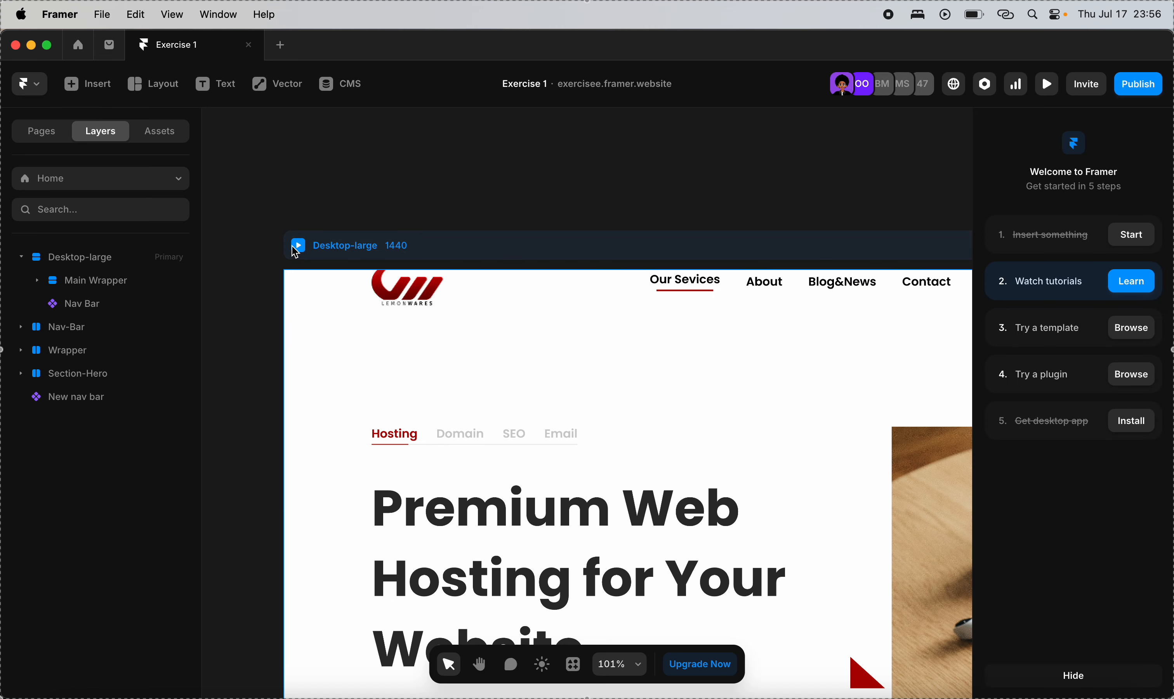
Preview the Desktop-large page and scroll through it to check how the fixed nav bar behaves.
{"action": "left_click", "coordinate": [296, 246]}
{"action": "scroll", "coordinate": [344, 376], "scroll_direction": "down", "scroll_amount": 10}
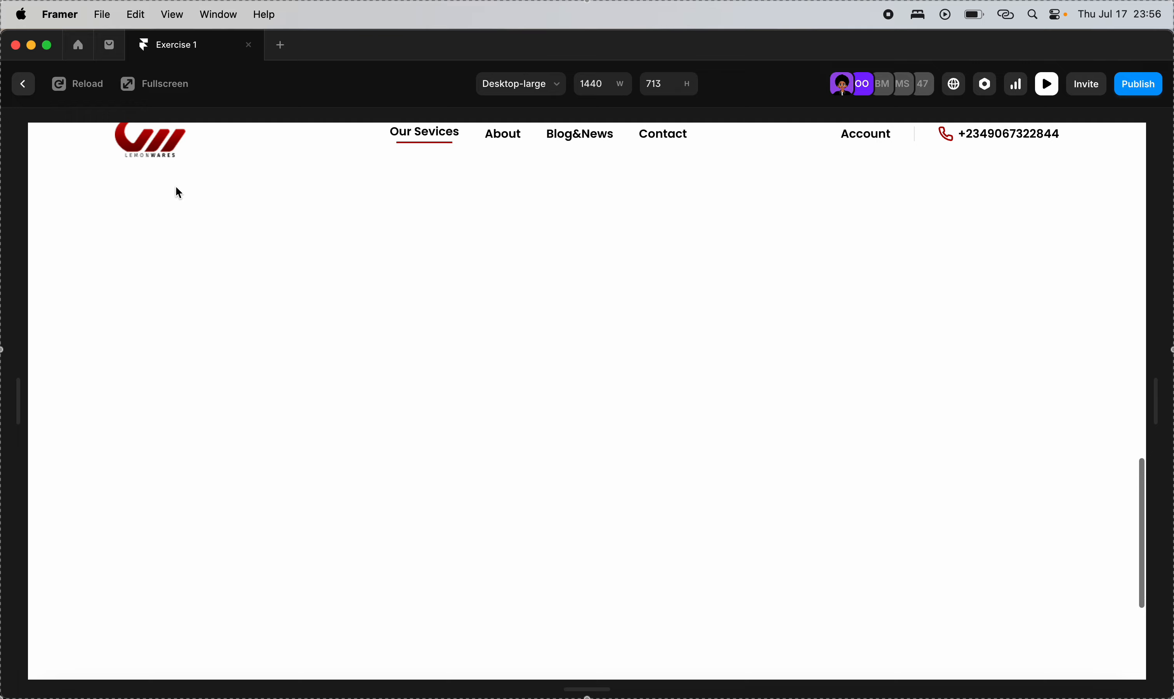
{"action": "scroll", "coordinate": [168, 228], "scroll_direction": "up", "scroll_amount": 1}
{"action": "scroll", "coordinate": [168, 226], "scroll_direction": "up", "scroll_amount": 8}
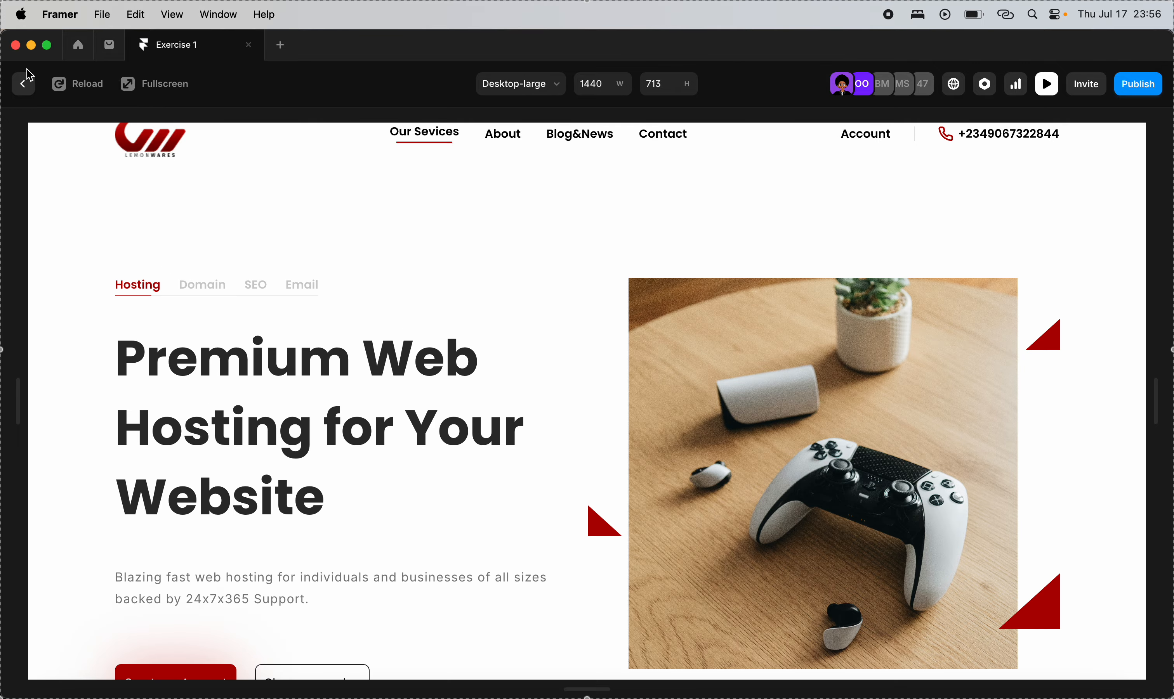
{"action": "left_click", "coordinate": [22, 83]}
Align the Nav Bar to the top edge of the Desktop-large page.
{"action": "scroll", "coordinate": [462, 341], "scroll_direction": "down", "scroll_amount": 3}
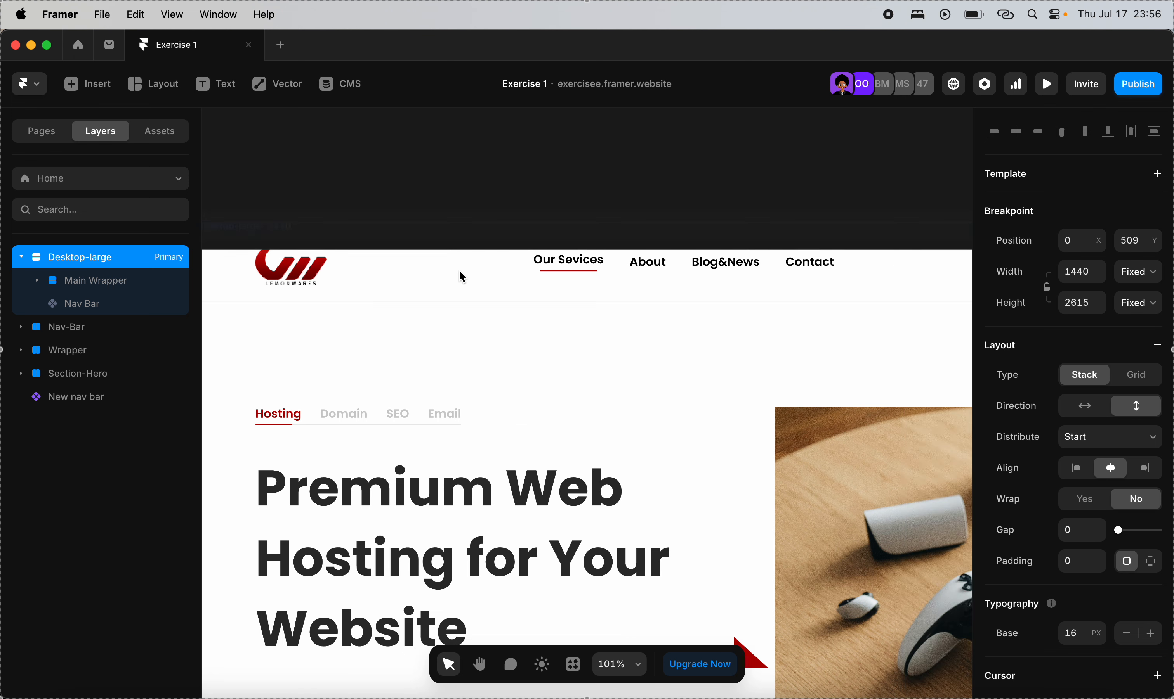
{"action": "left_click", "coordinate": [459, 272]}
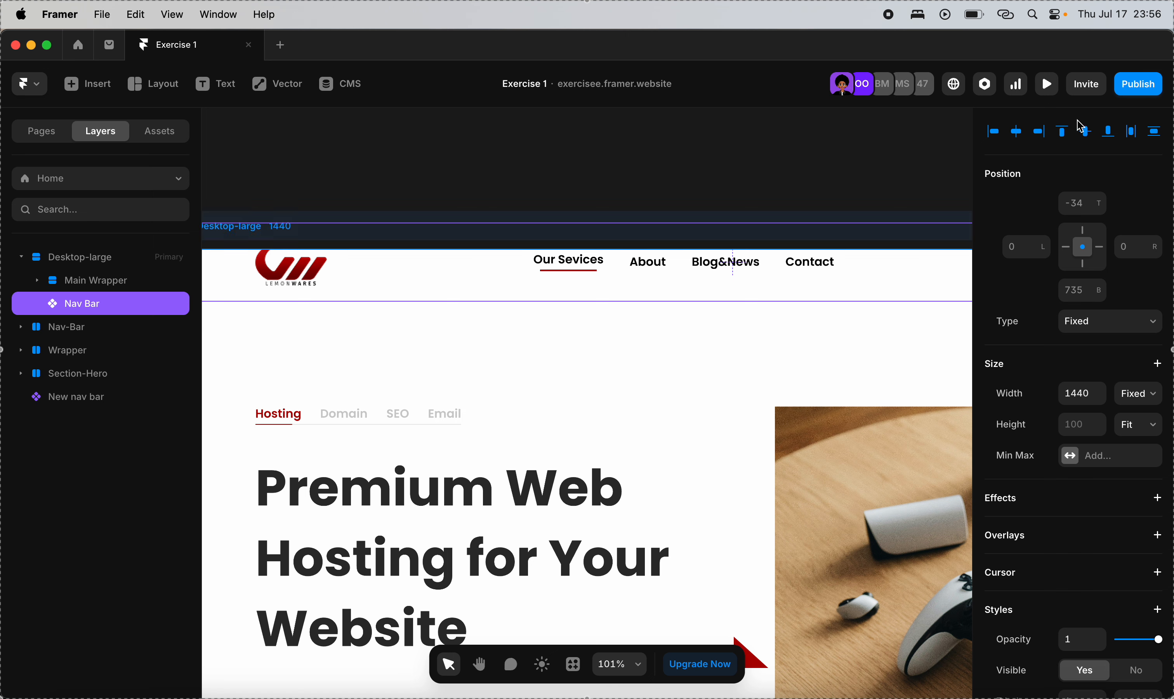
{"action": "left_click", "coordinate": [1061, 135]}
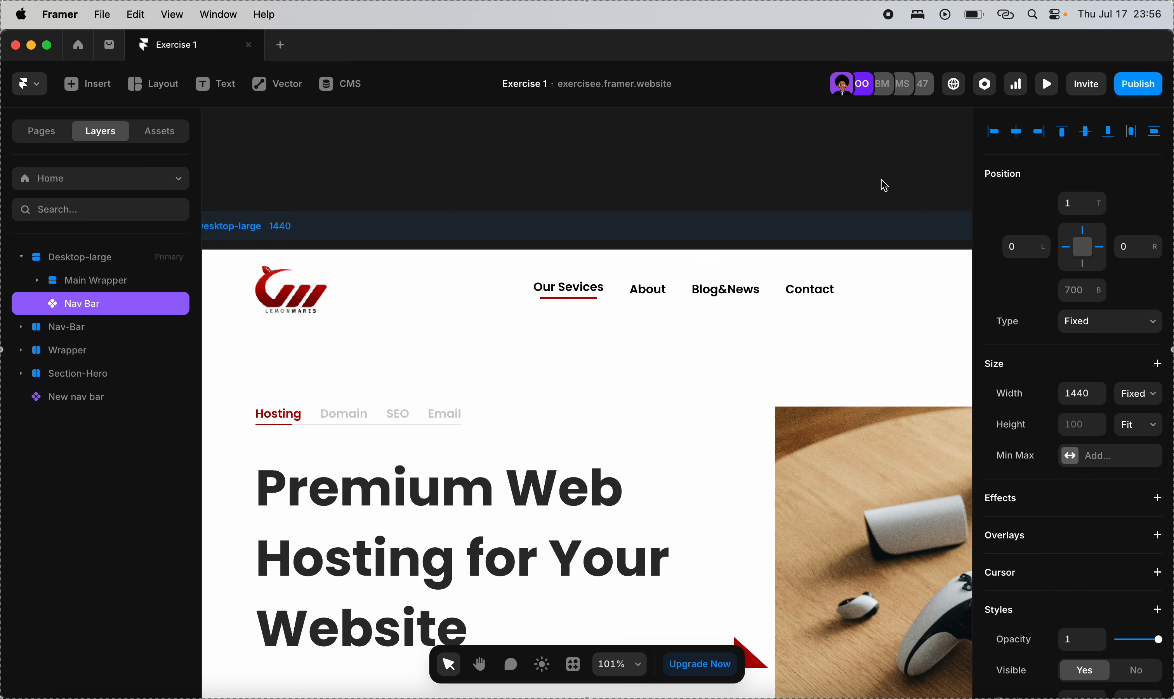
Preview the Desktop-large page again and scroll through it to check the top-aligned nav bar.
{"action": "scroll", "coordinate": [621, 291], "scroll_direction": "left", "scroll_amount": 3}
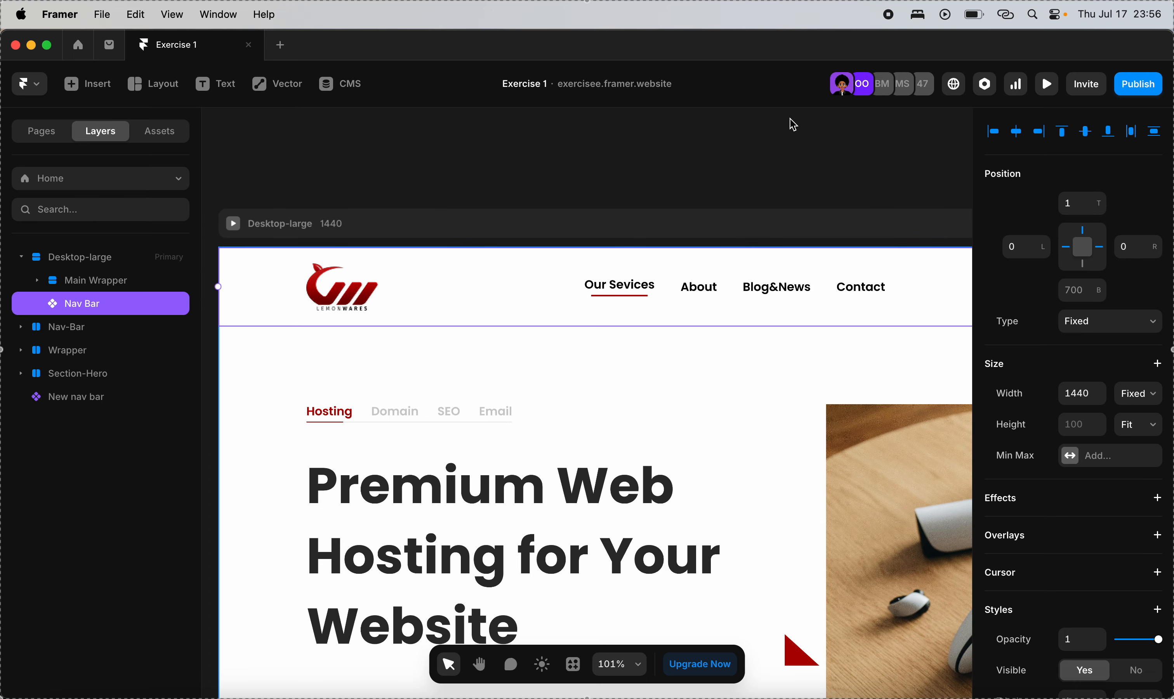
{"action": "left_click", "coordinate": [239, 224]}
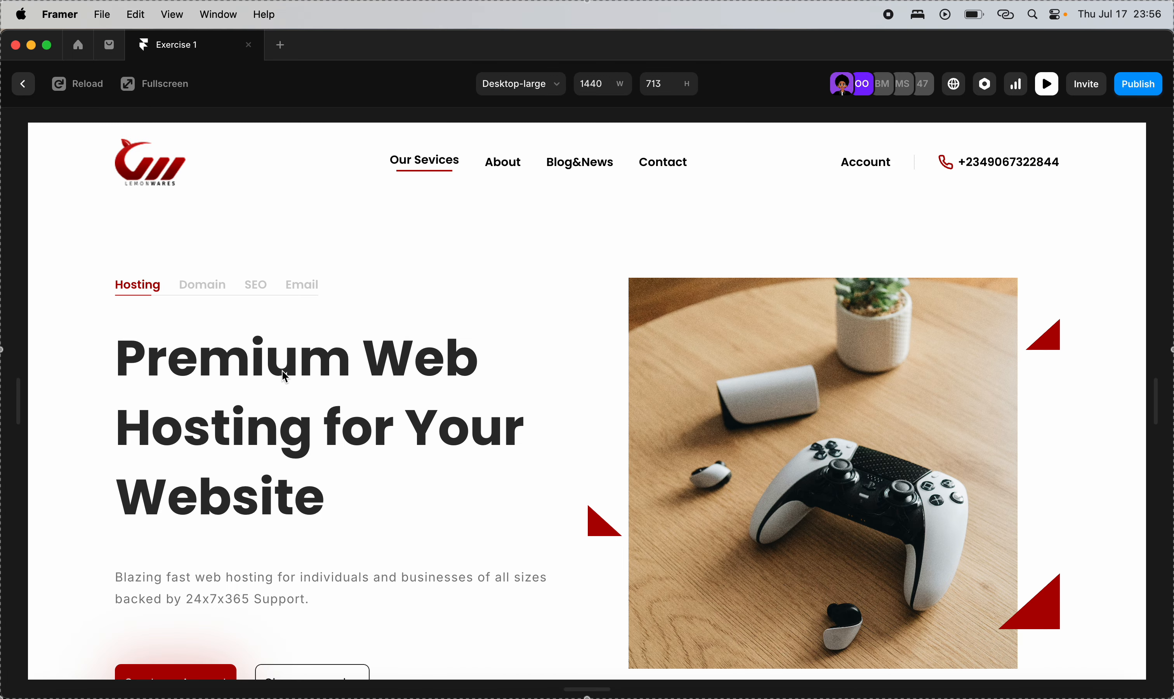
{"action": "scroll", "coordinate": [283, 374], "scroll_direction": "down", "scroll_amount": 5}
{"action": "scroll", "coordinate": [283, 374], "scroll_direction": "up", "scroll_amount": 5}
{"action": "left_click", "coordinate": [24, 85]}
Add a Desktop breakpoint with a width of 1200 to the Home page.
{"action": "scroll", "coordinate": [525, 288], "scroll_direction": "down", "scroll_amount": 6}
{"action": "scroll", "coordinate": [525, 288], "scroll_direction": "up", "scroll_amount": 4}
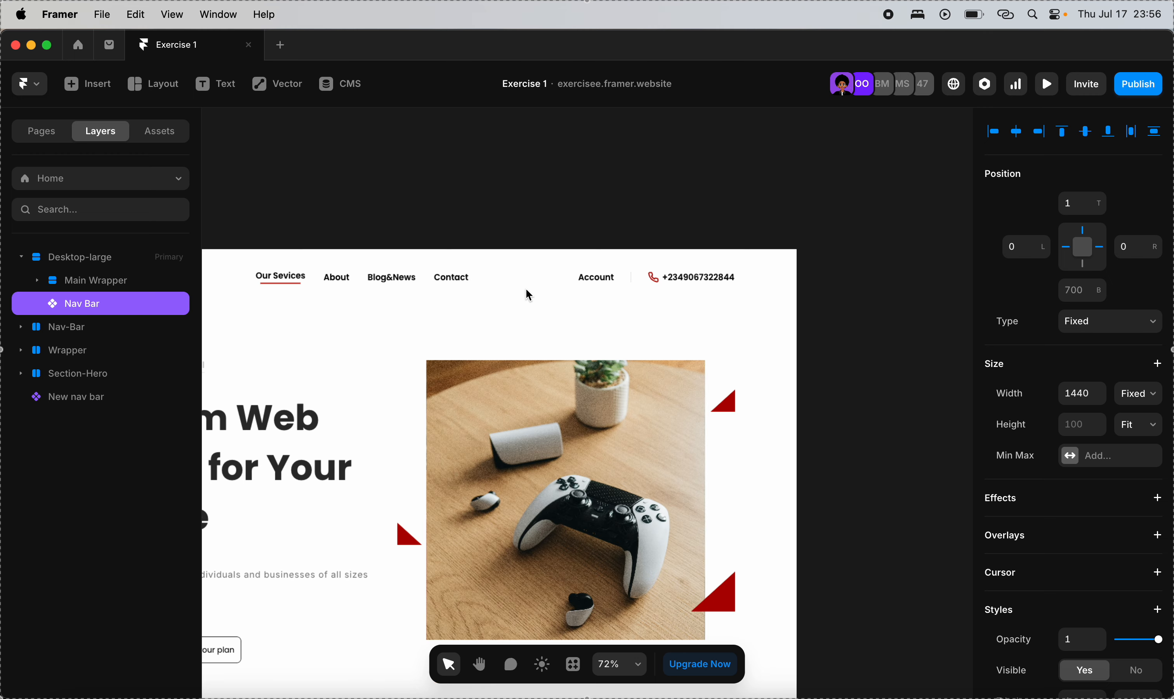
{"action": "scroll", "coordinate": [526, 290], "scroll_direction": "right", "scroll_amount": 3}
{"action": "left_click", "coordinate": [648, 242]}
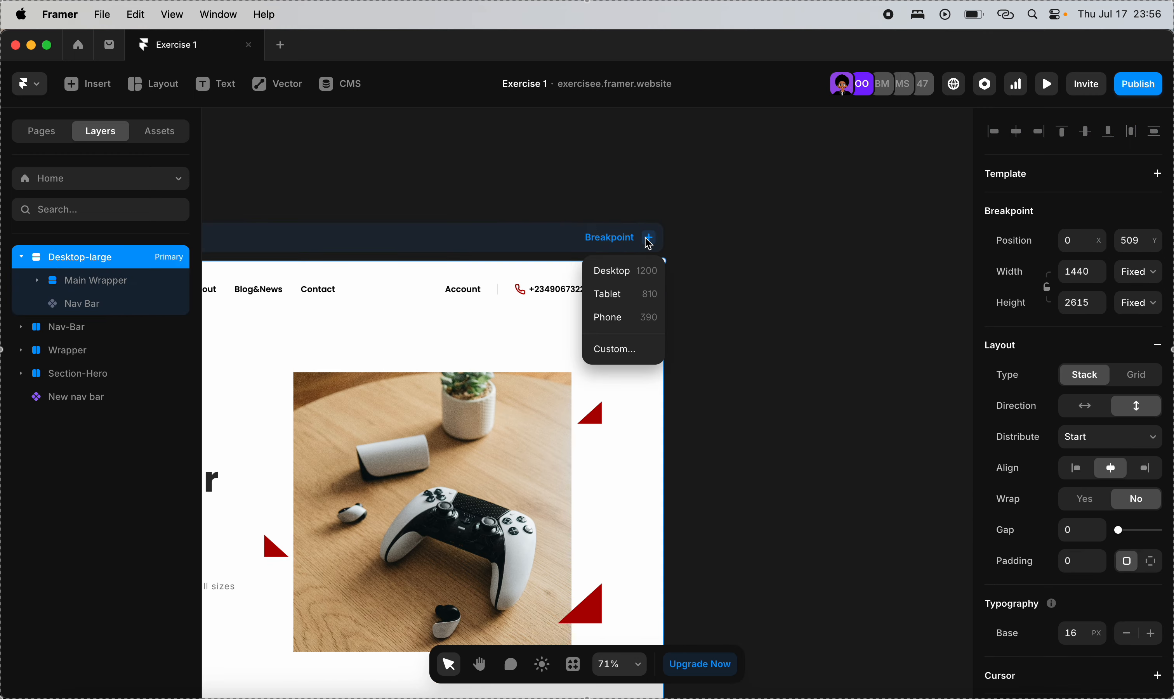
{"action": "left_click", "coordinate": [626, 268]}
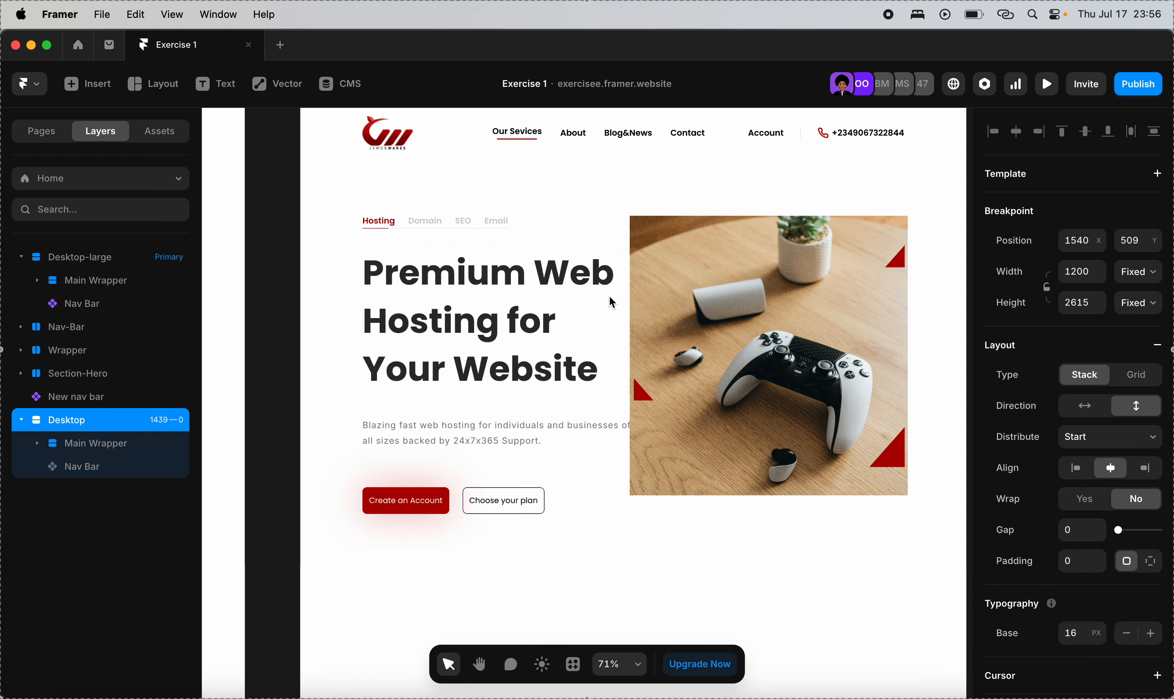
Set the Nav Bar on the Desktop breakpoint to the Desktop small navbar variant.
{"action": "left_click", "coordinate": [555, 250]}
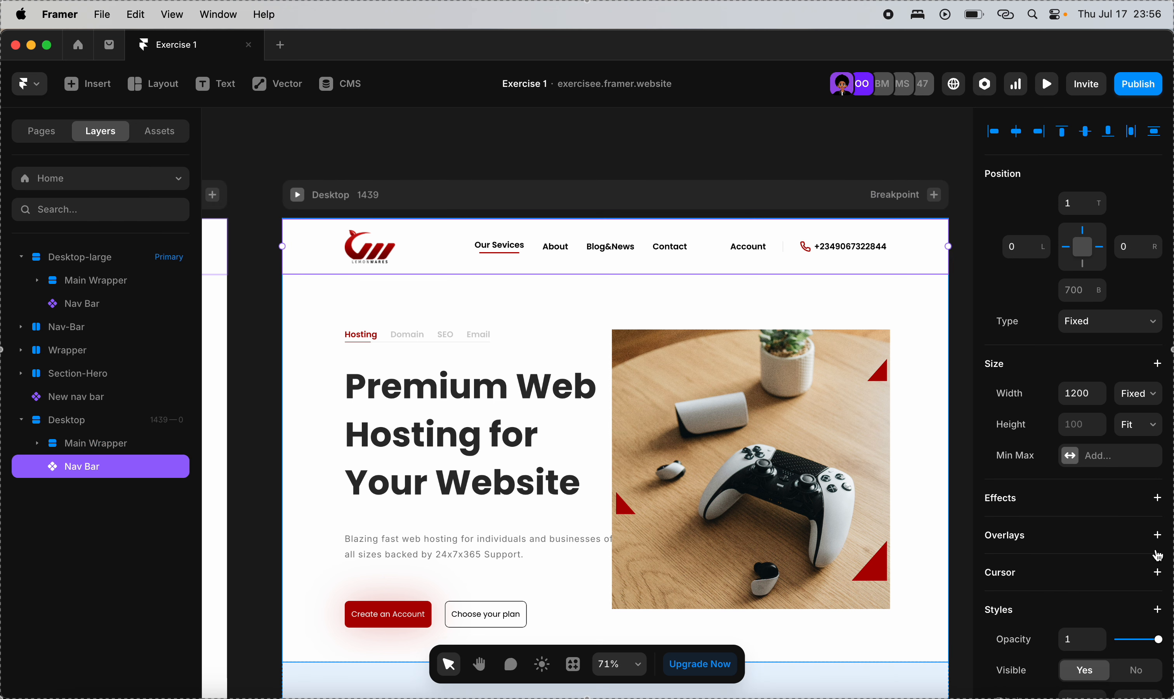
{"action": "scroll", "coordinate": [1157, 555], "scroll_direction": "down", "scroll_amount": 5}
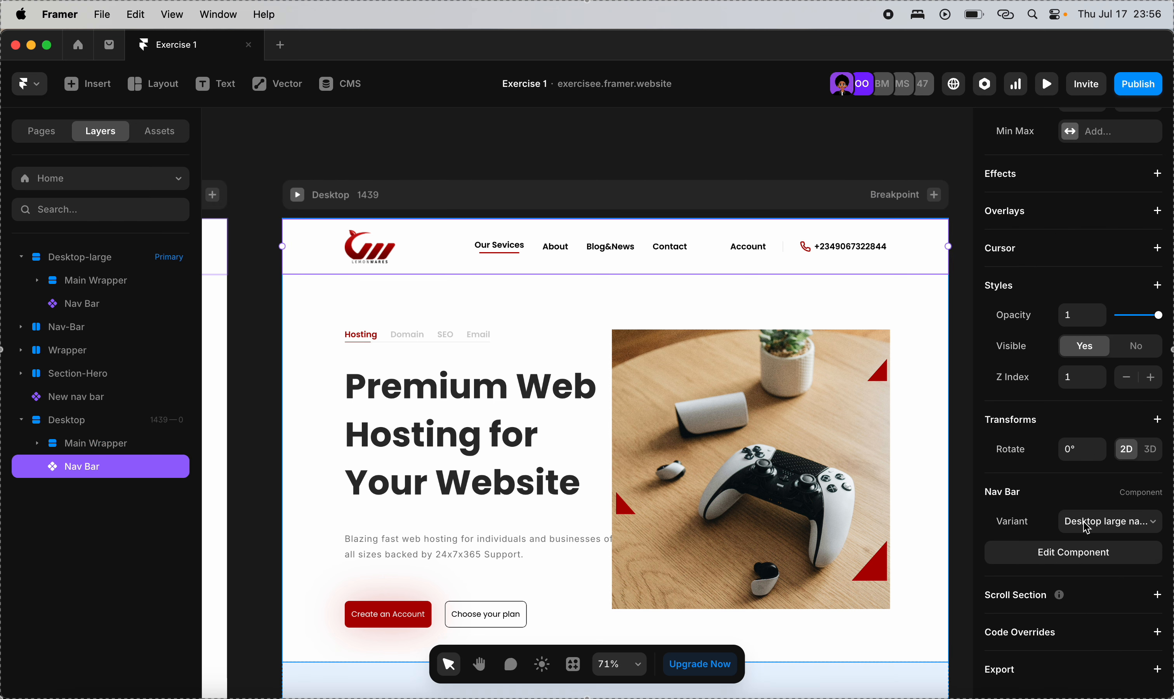
{"action": "left_click", "coordinate": [1113, 530]}
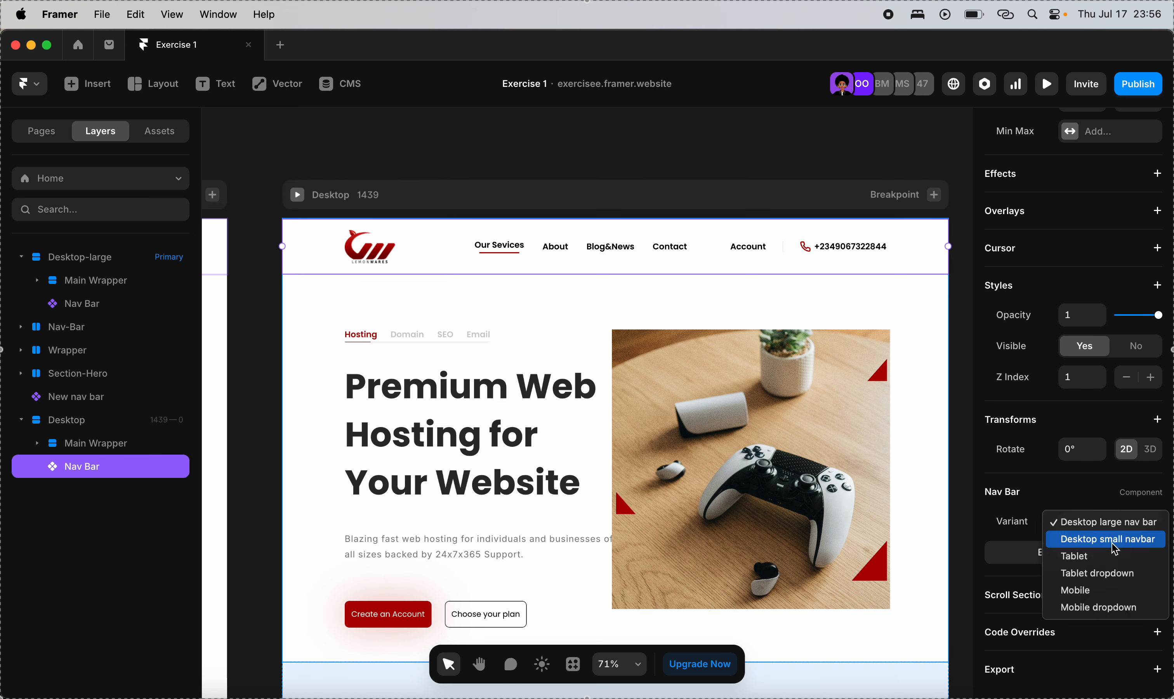
{"action": "left_click", "coordinate": [1113, 540]}
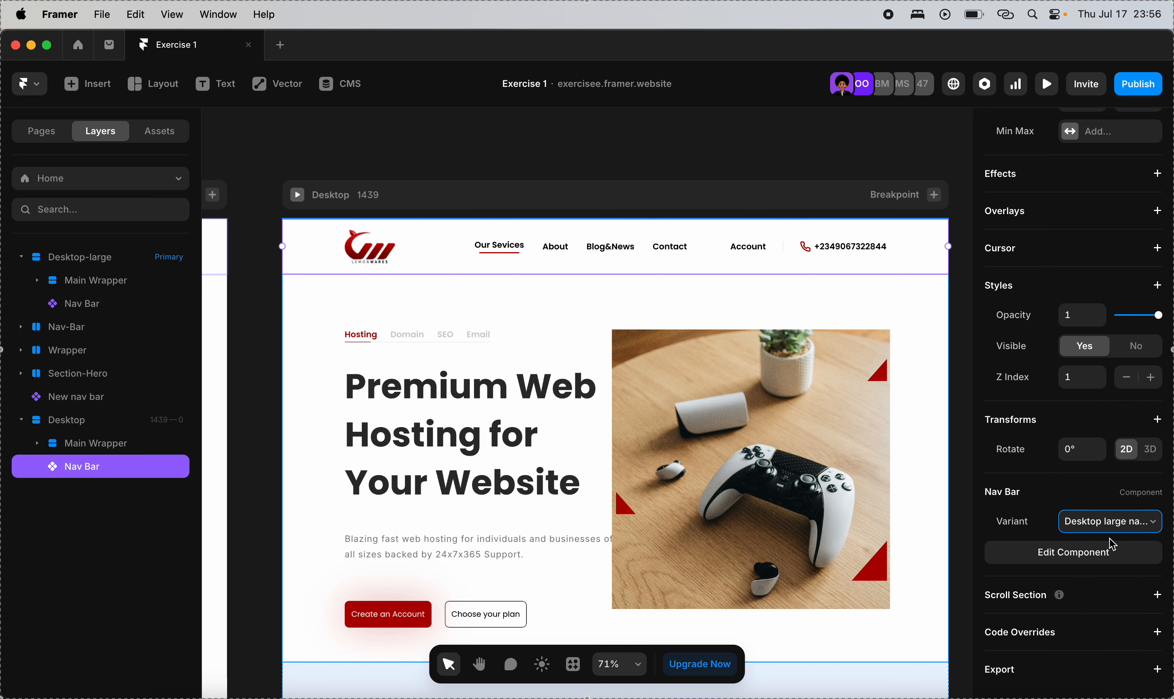
Add a Tablet breakpoint with a width of 810 to the Home page and check its Nav Bar variant.
{"action": "scroll", "coordinate": [799, 343], "scroll_direction": "right", "scroll_amount": 5}
{"action": "left_click", "coordinate": [758, 190]}
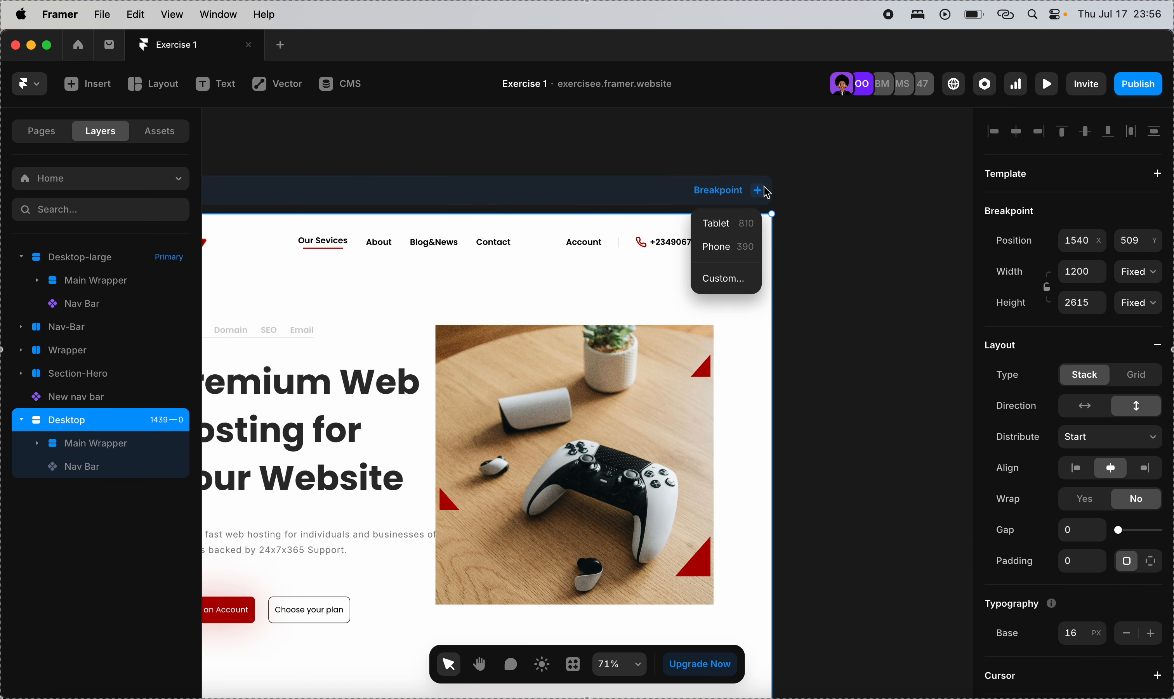
{"action": "left_click", "coordinate": [730, 217]}
{"action": "scroll", "coordinate": [730, 220], "scroll_direction": "up", "scroll_amount": 5}
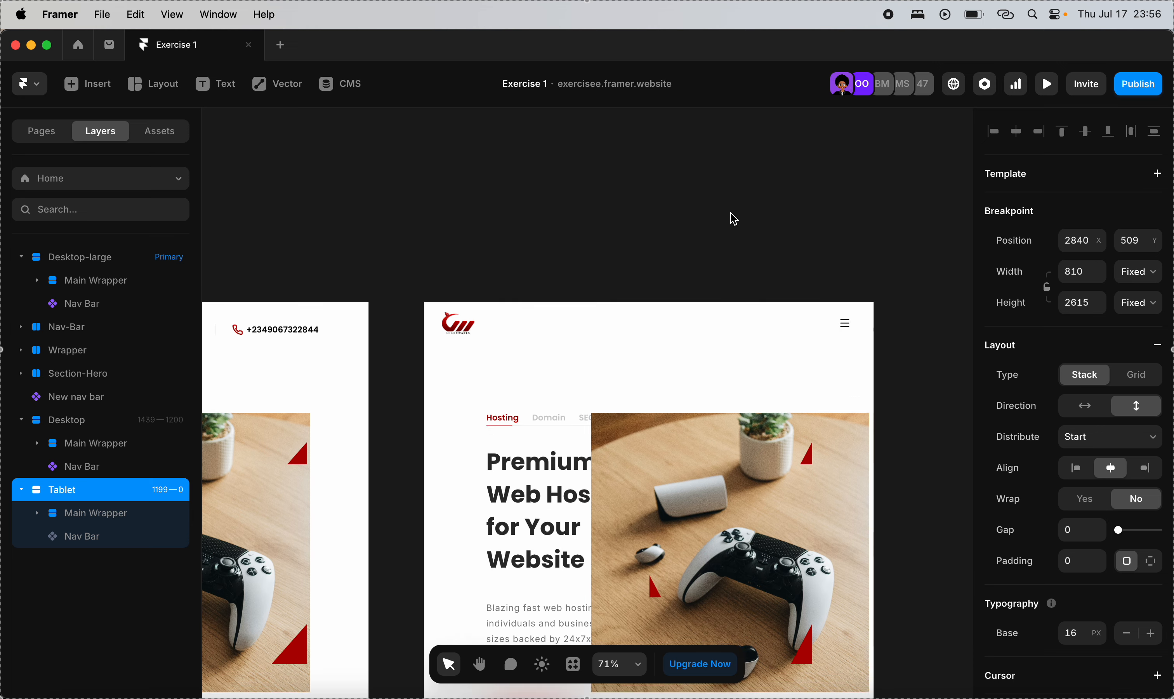
{"action": "left_click", "coordinate": [720, 328]}
{"action": "scroll", "coordinate": [1082, 579], "scroll_direction": "down", "scroll_amount": 7}
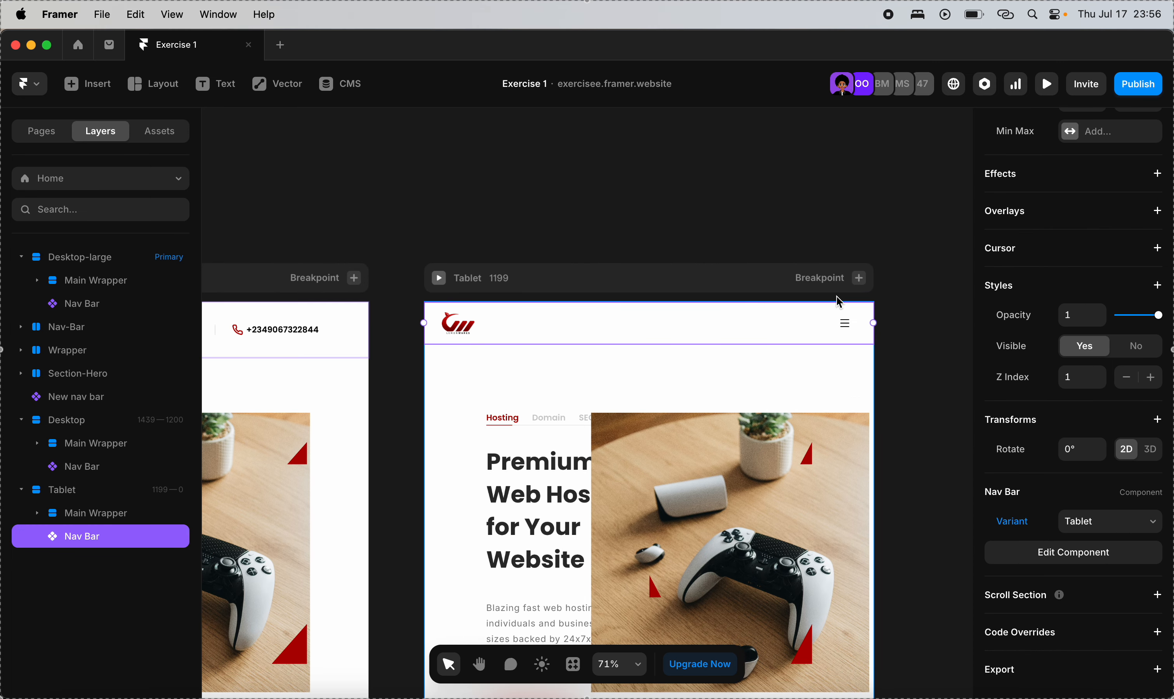
Add a Phone breakpoint with a width of 390 to the Home page.
{"action": "scroll", "coordinate": [838, 301], "scroll_direction": "right", "scroll_amount": 3}
{"action": "left_click", "coordinate": [792, 290]}
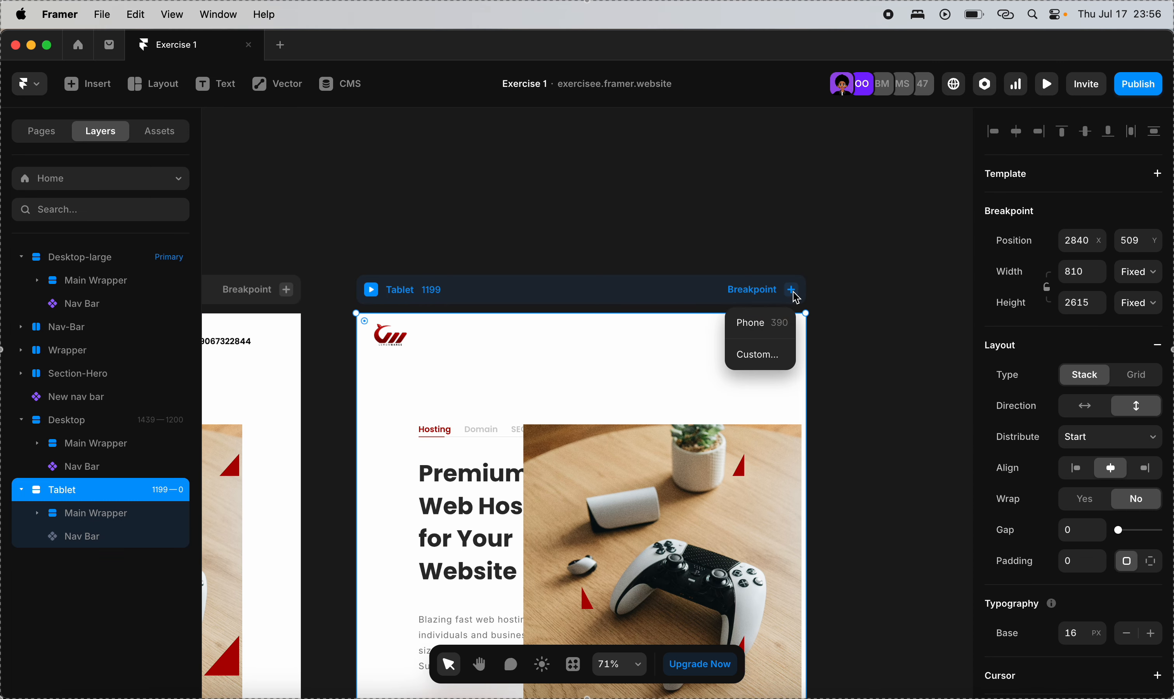
{"action": "left_click", "coordinate": [780, 322]}
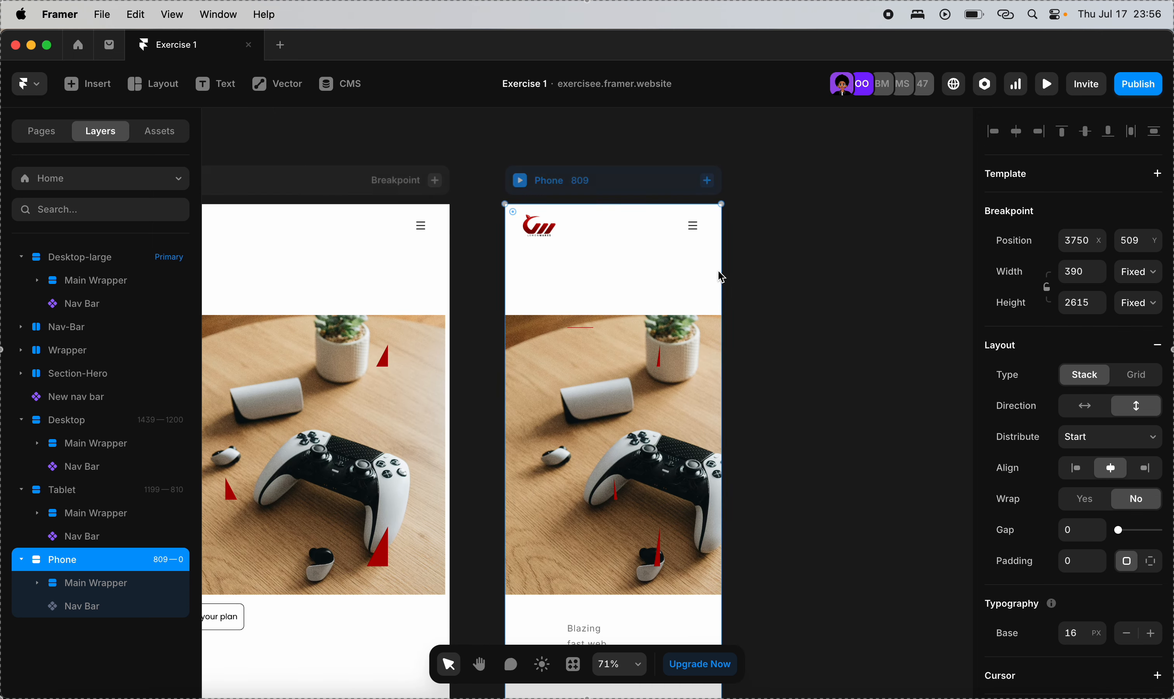
Set the Nav Bar on the Phone breakpoint to the Mobile variant.
{"action": "left_click", "coordinate": [676, 236]}
{"action": "scroll", "coordinate": [1128, 512], "scroll_direction": "down", "scroll_amount": 10}
{"action": "left_click", "coordinate": [1132, 524]}
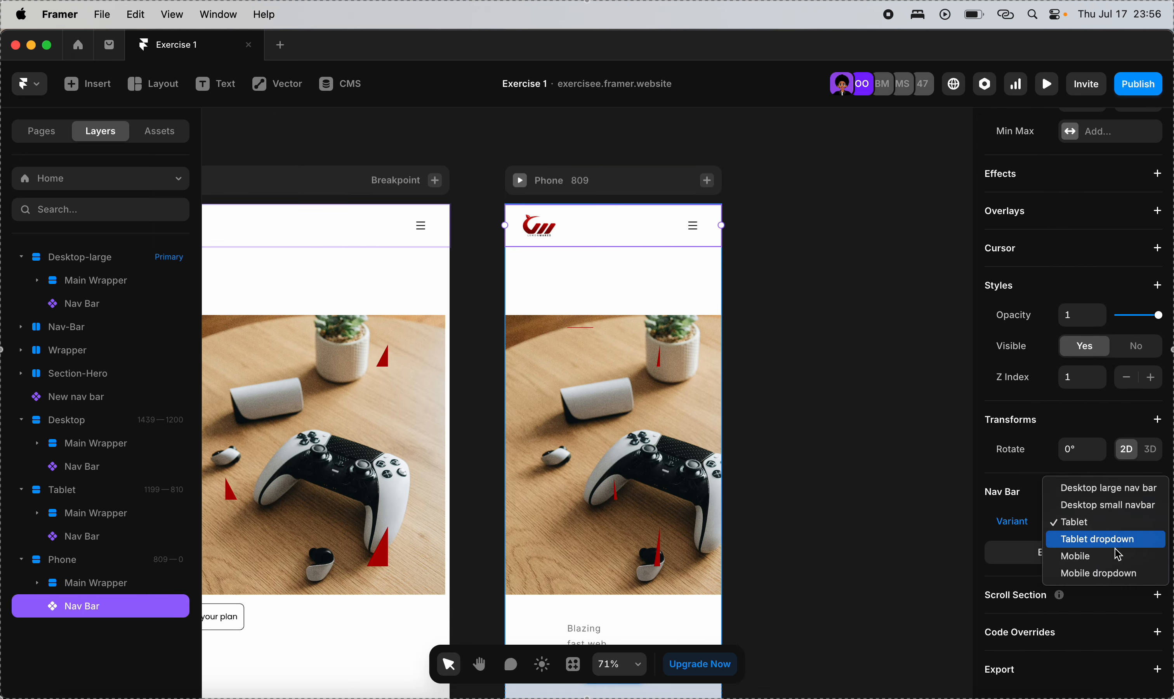
{"action": "left_click", "coordinate": [1095, 556]}
Preview the Desktop-large page and resize the preview width to check how the nav bar responds across breakpoints.
{"action": "scroll", "coordinate": [838, 341], "scroll_direction": "left", "scroll_amount": 5}
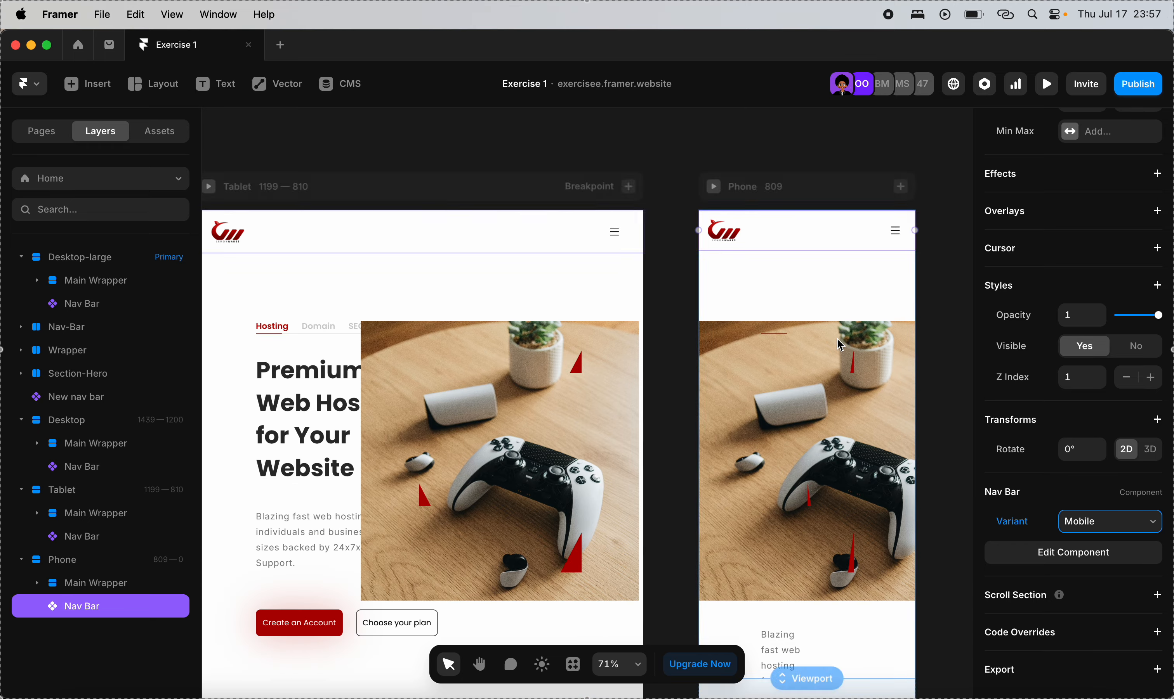
{"action": "scroll", "coordinate": [839, 344], "scroll_direction": "down", "scroll_amount": 3}
{"action": "scroll", "coordinate": [840, 343], "scroll_direction": "left", "scroll_amount": 7}
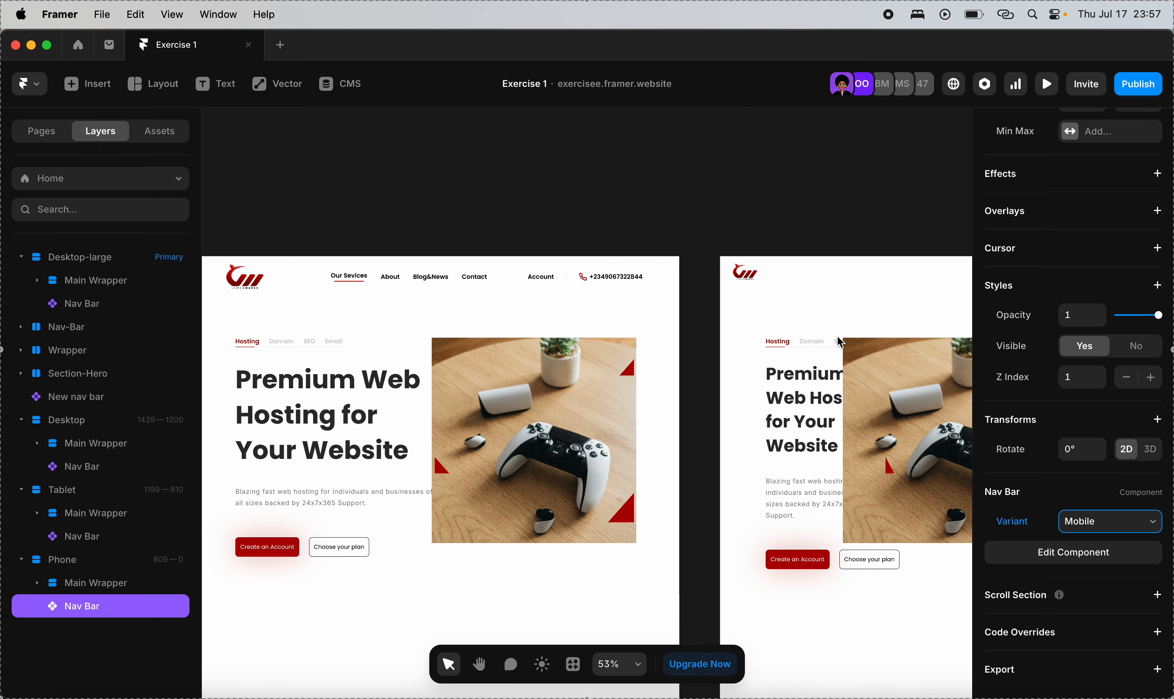
{"action": "scroll", "coordinate": [839, 343], "scroll_direction": "left", "scroll_amount": 10}
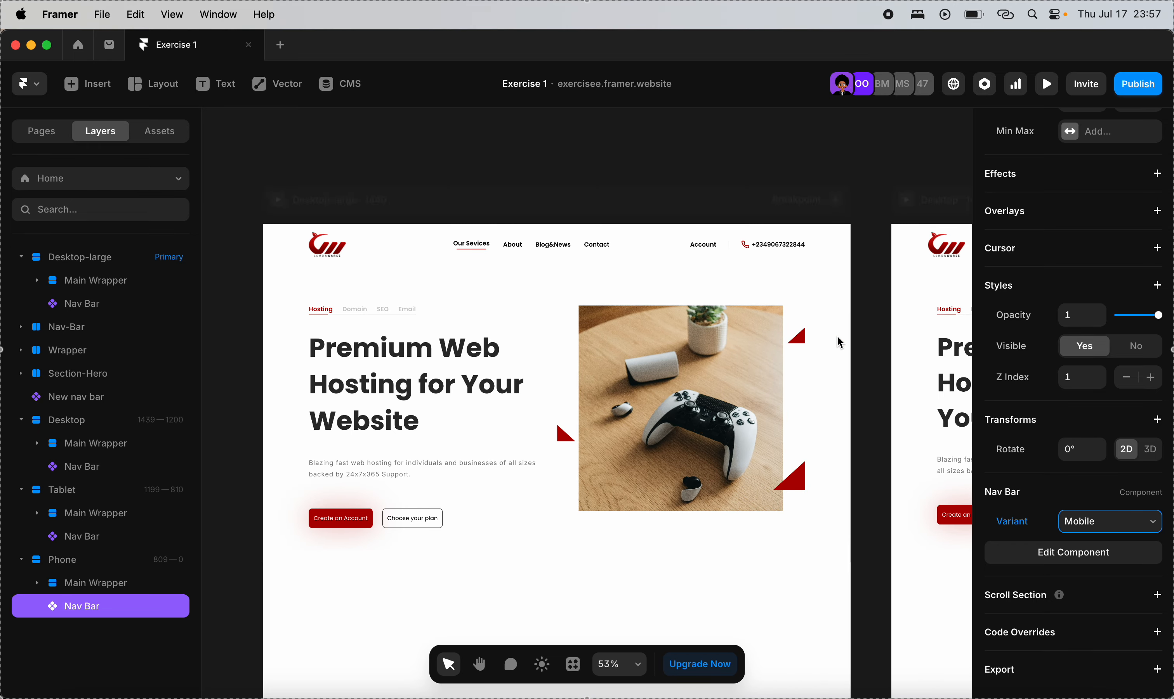
{"action": "scroll", "coordinate": [483, 332], "scroll_direction": "left", "scroll_amount": 4}
{"action": "scroll", "coordinate": [482, 330], "scroll_direction": "up", "scroll_amount": 2}
{"action": "scroll", "coordinate": [483, 330], "scroll_direction": "right", "scroll_amount": 2}
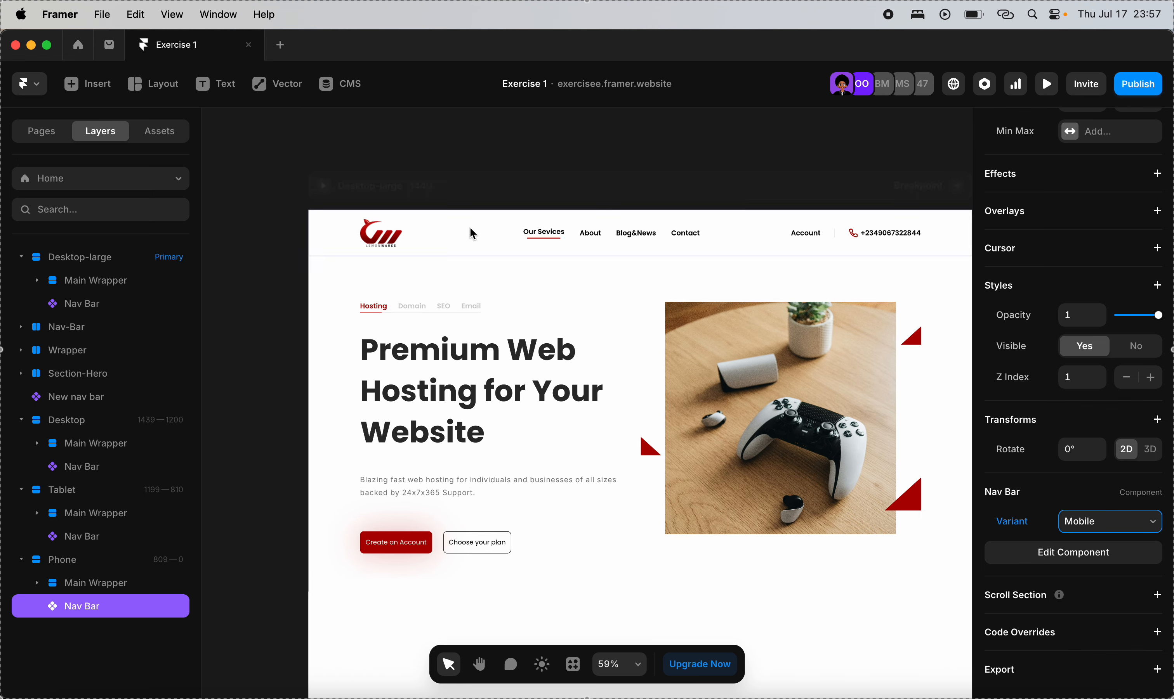
{"action": "left_click", "coordinate": [324, 188]}
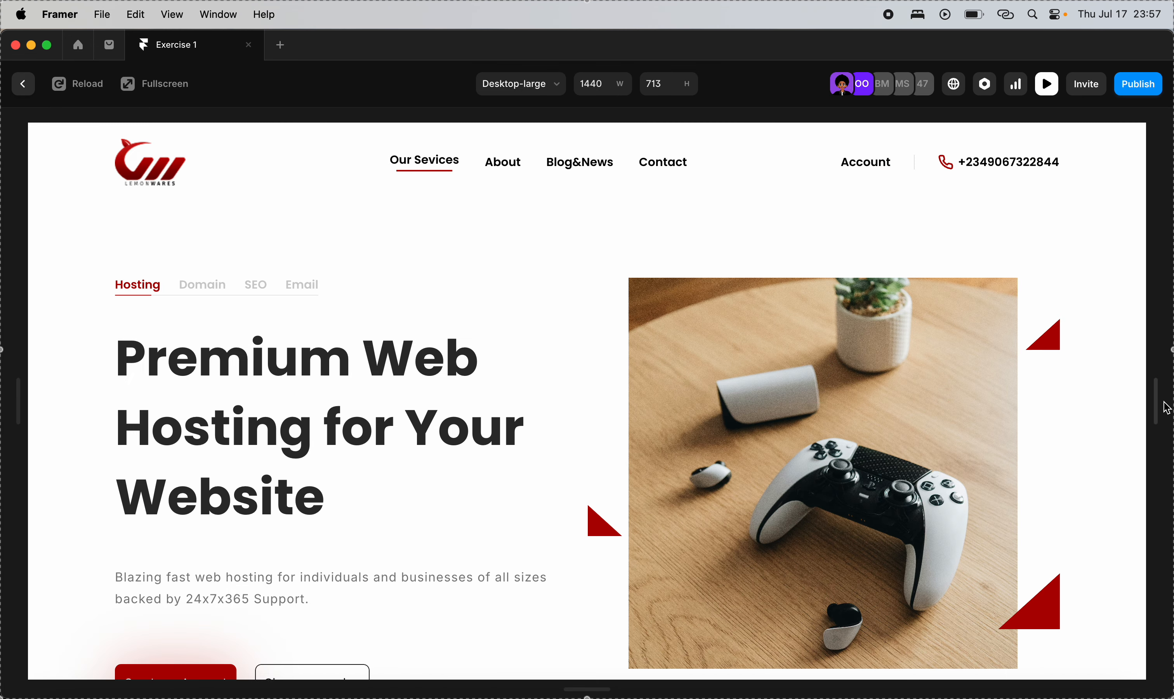
{"action": "left_click_drag", "start_coordinate": [1162, 409], "coordinate": [1115, 496]}
{"action": "left_click", "coordinate": [22, 86]}
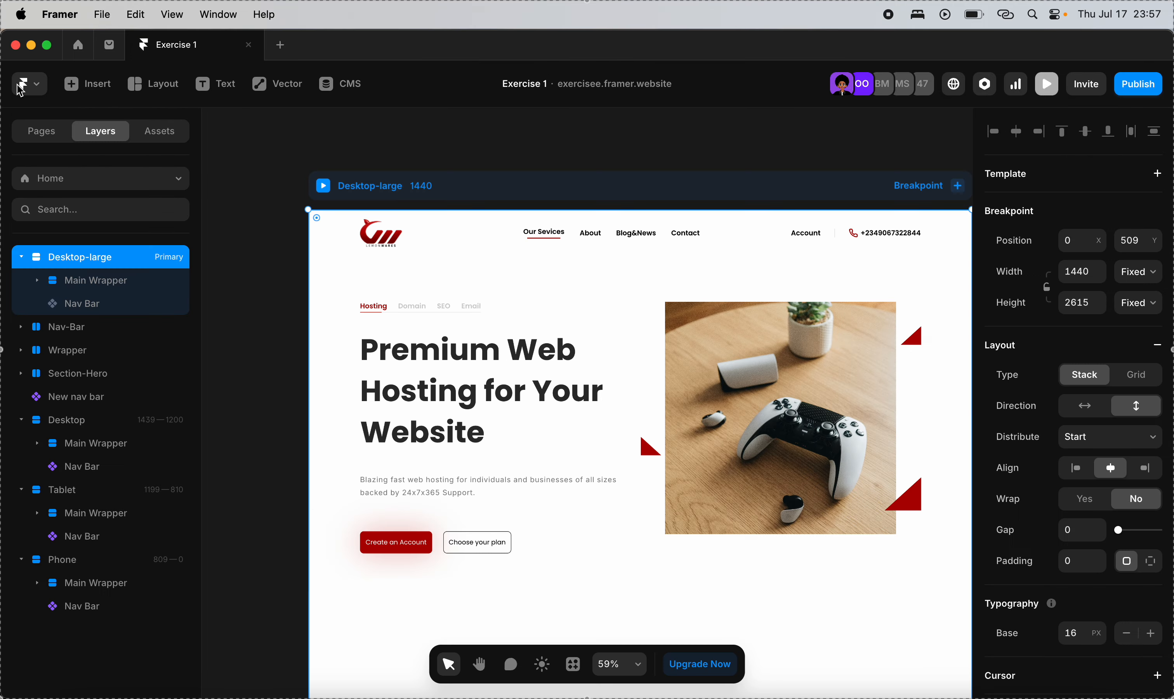
Select the "Premium Web Hosting for Your Website" heading on Desktop-large and examine the settings of its Heading 1 text style.
{"action": "scroll", "coordinate": [357, 280], "scroll_direction": "down", "scroll_amount": 3}
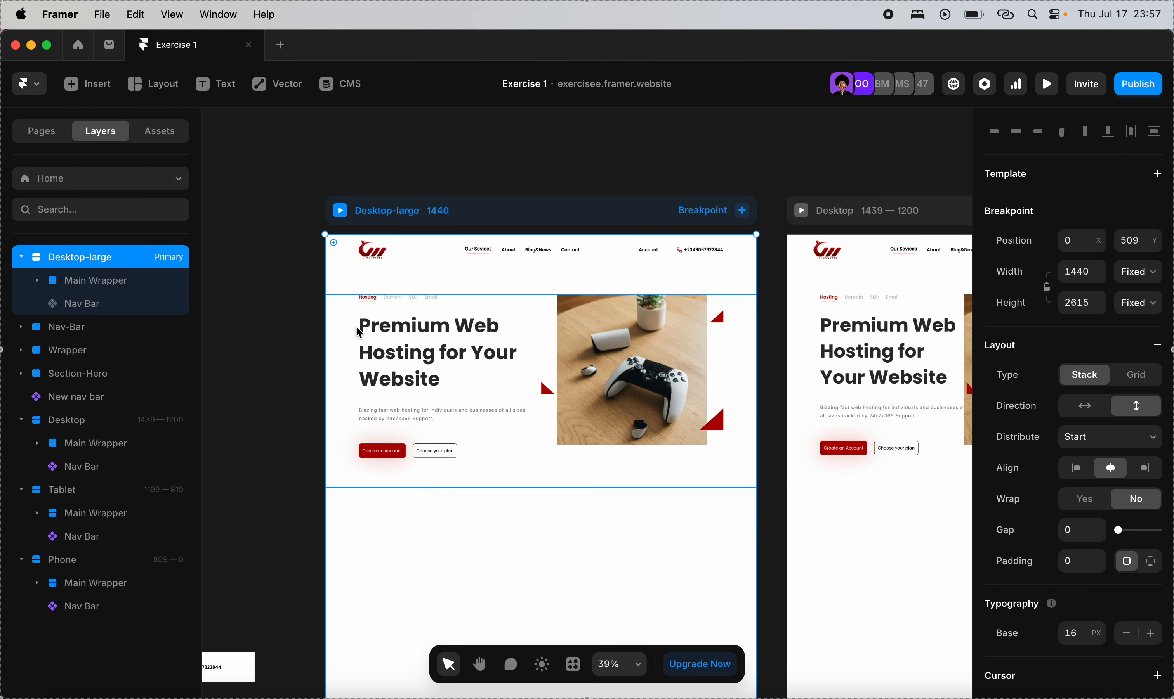
{"action": "left_click", "coordinate": [359, 334]}
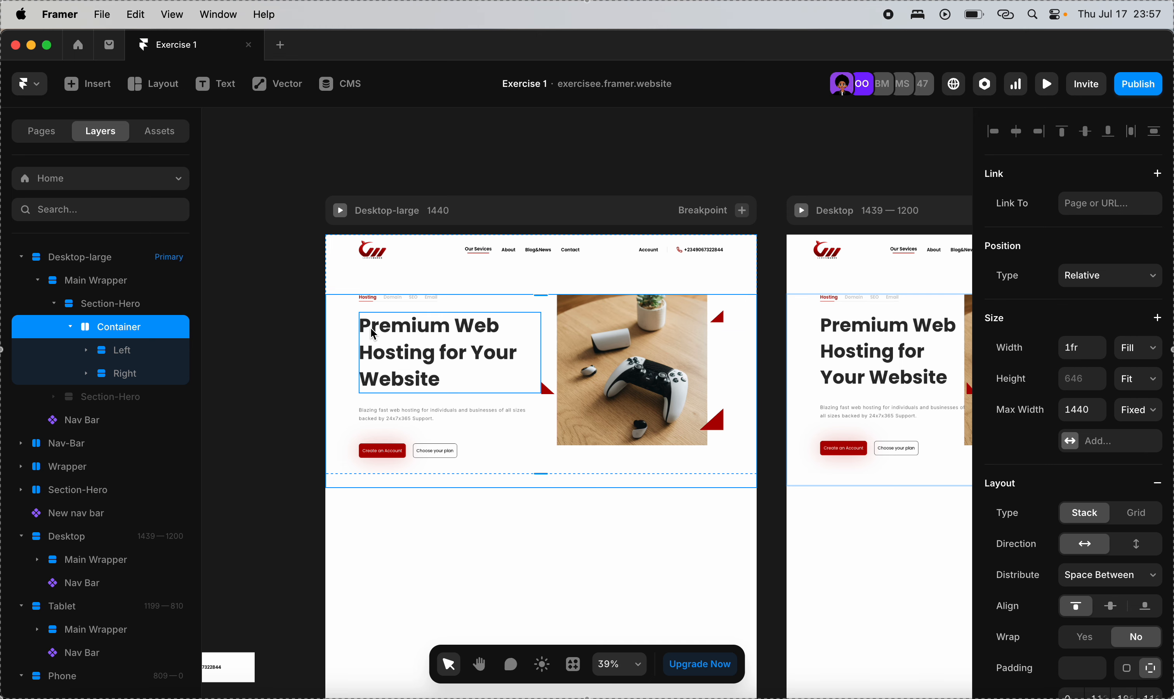
{"action": "scroll", "coordinate": [379, 322], "scroll_direction": "right", "scroll_amount": 10}
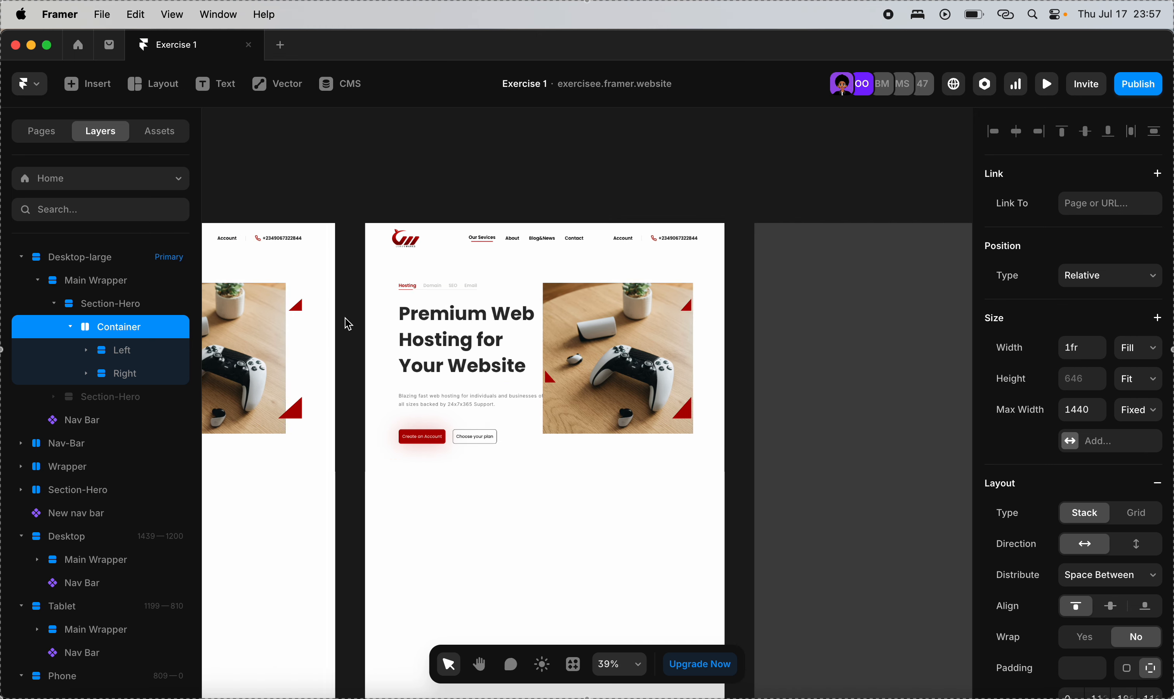
{"action": "scroll", "coordinate": [467, 372], "scroll_direction": "left", "scroll_amount": 10}
{"action": "left_click", "coordinate": [390, 353]}
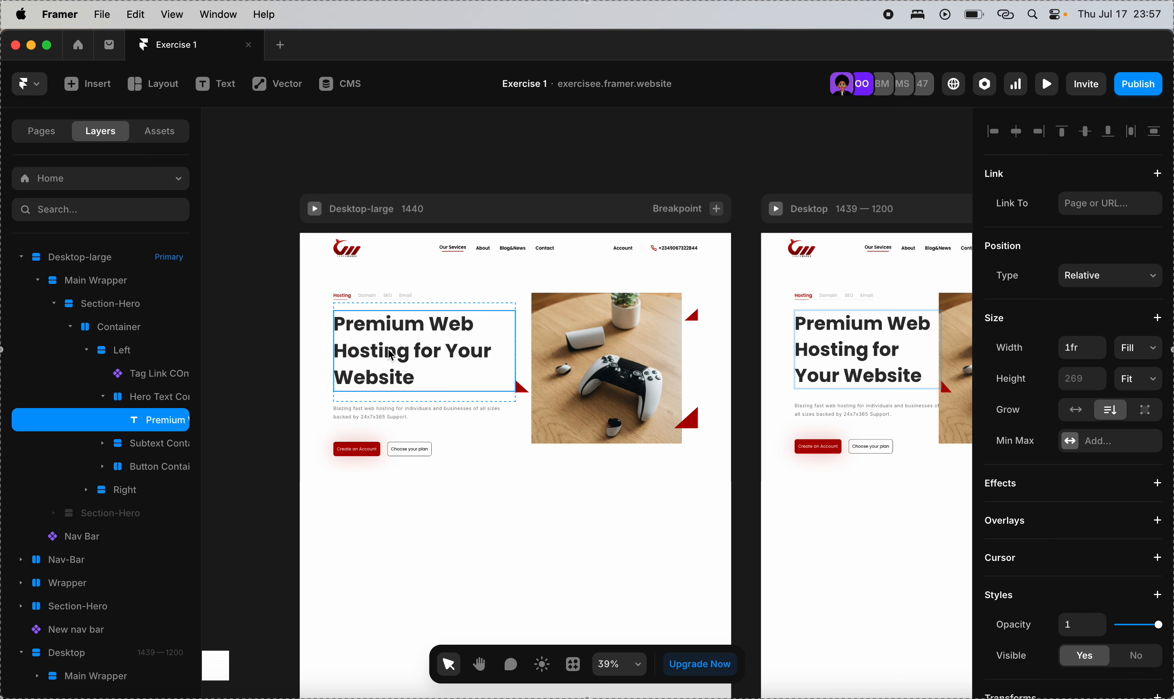
{"action": "scroll", "coordinate": [391, 355], "scroll_direction": "up", "scroll_amount": 5}
{"action": "scroll", "coordinate": [390, 356], "scroll_direction": "up", "scroll_amount": 2}
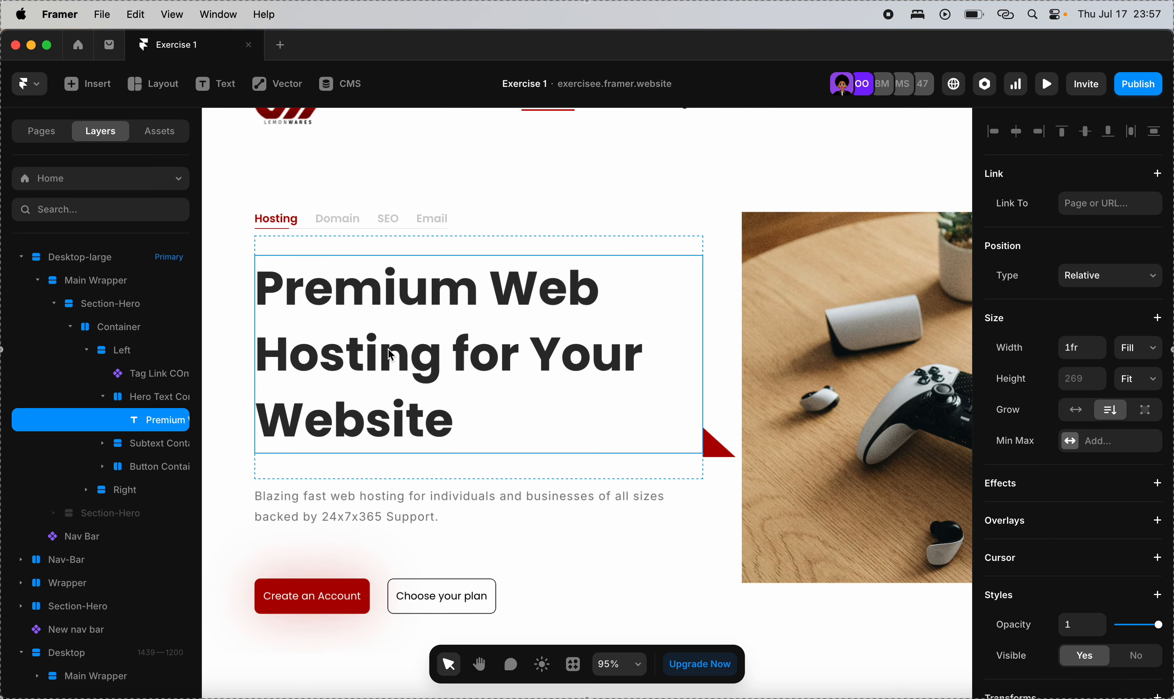
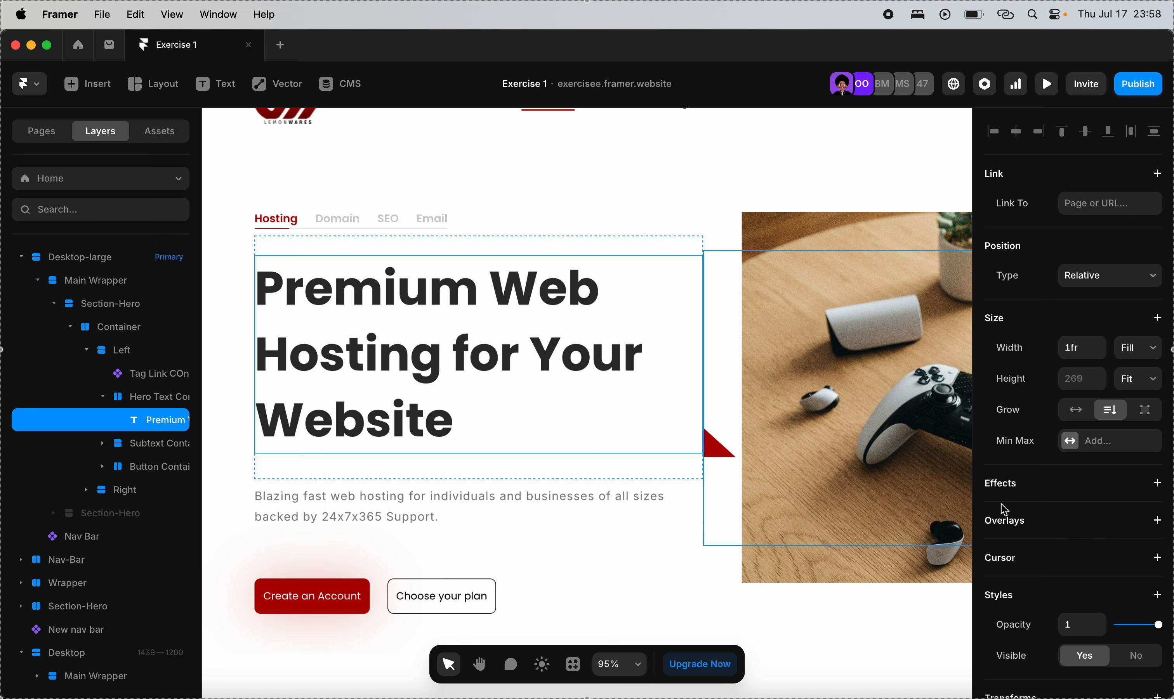
{"action": "scroll", "coordinate": [1003, 510], "scroll_direction": "down", "scroll_amount": 5}
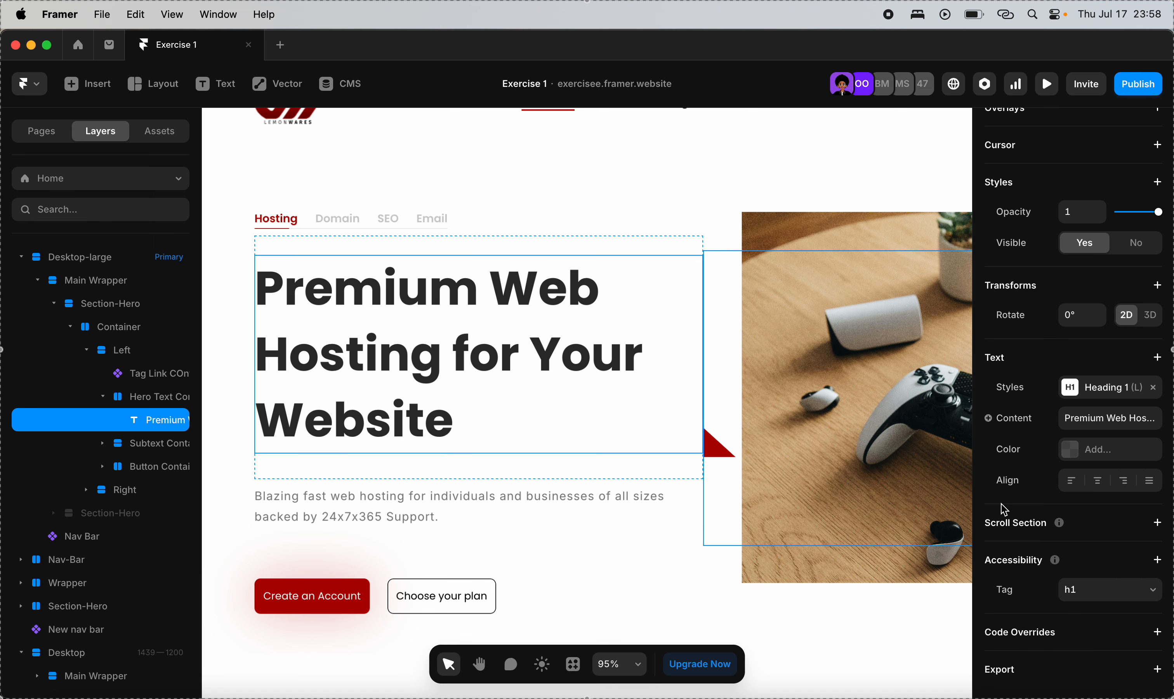
{"action": "left_click", "coordinate": [1072, 389]}
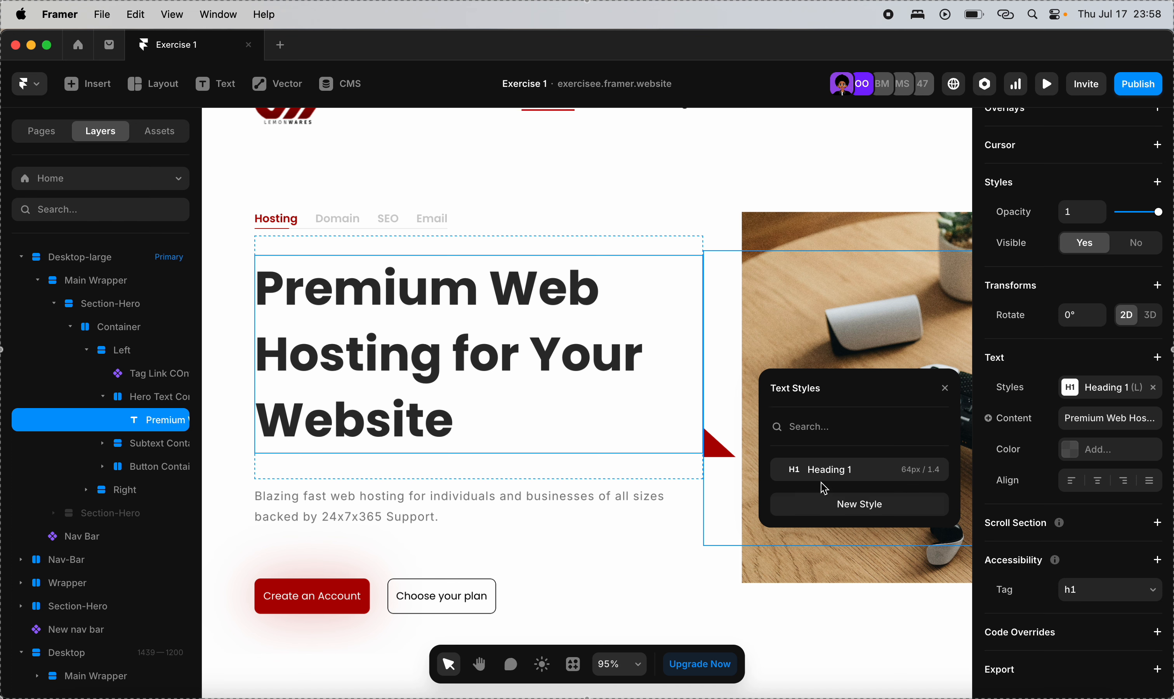
{"action": "left_click", "coordinate": [859, 509]}
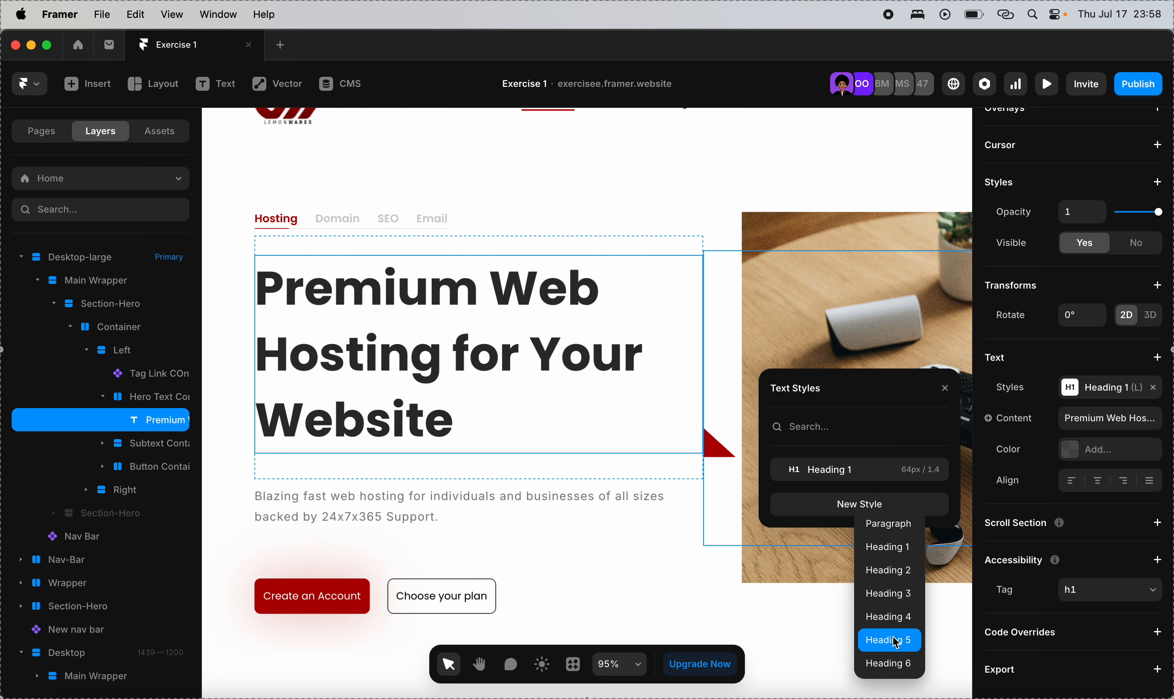
{"action": "left_click", "coordinate": [933, 470]}
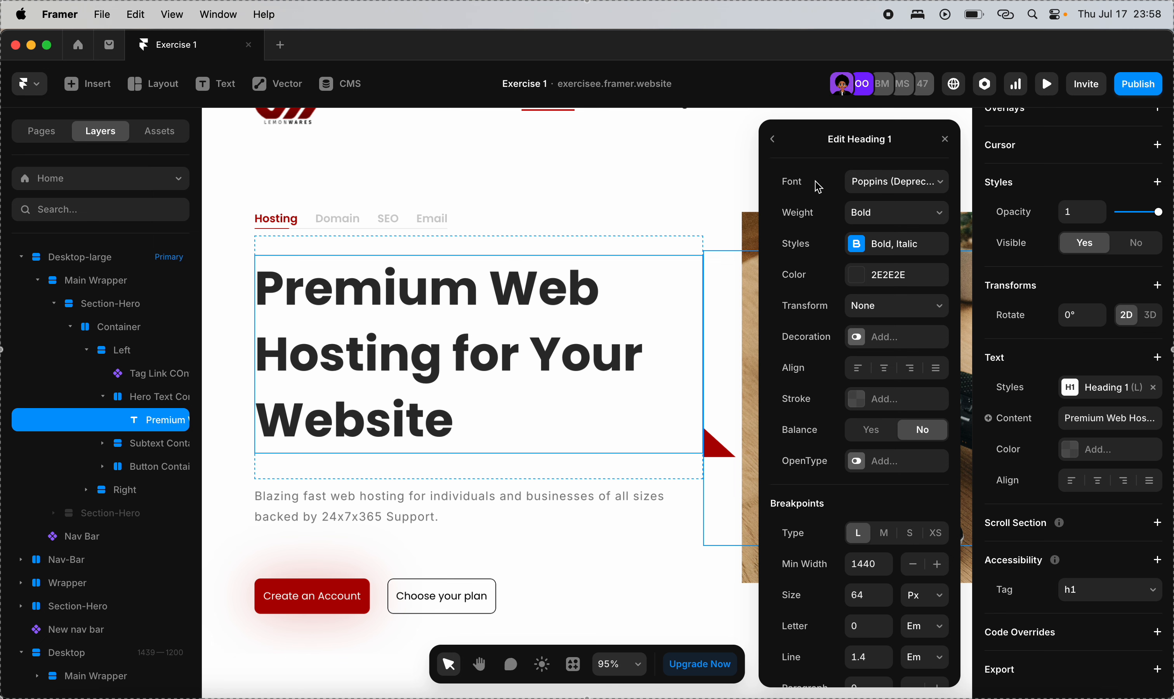
{"action": "left_click", "coordinate": [779, 139]}
Detach the Heading 1 text style from the hero heading and delete that style.
{"action": "left_click", "coordinate": [1153, 389]}
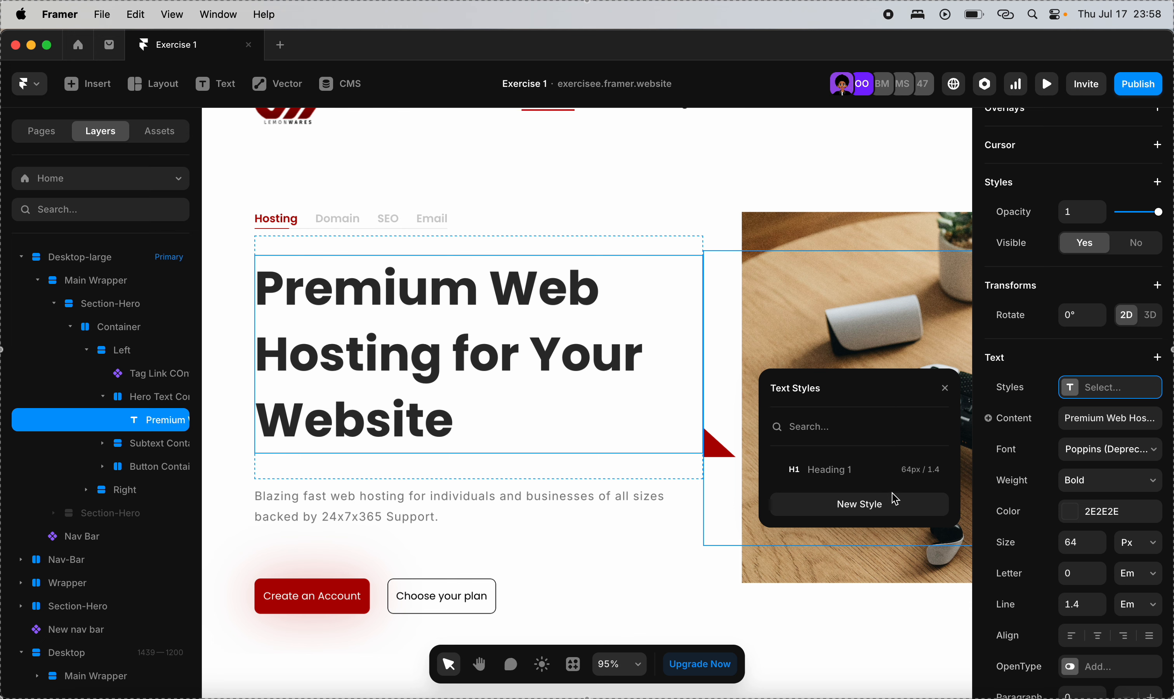
{"action": "right_click", "coordinate": [919, 480]}
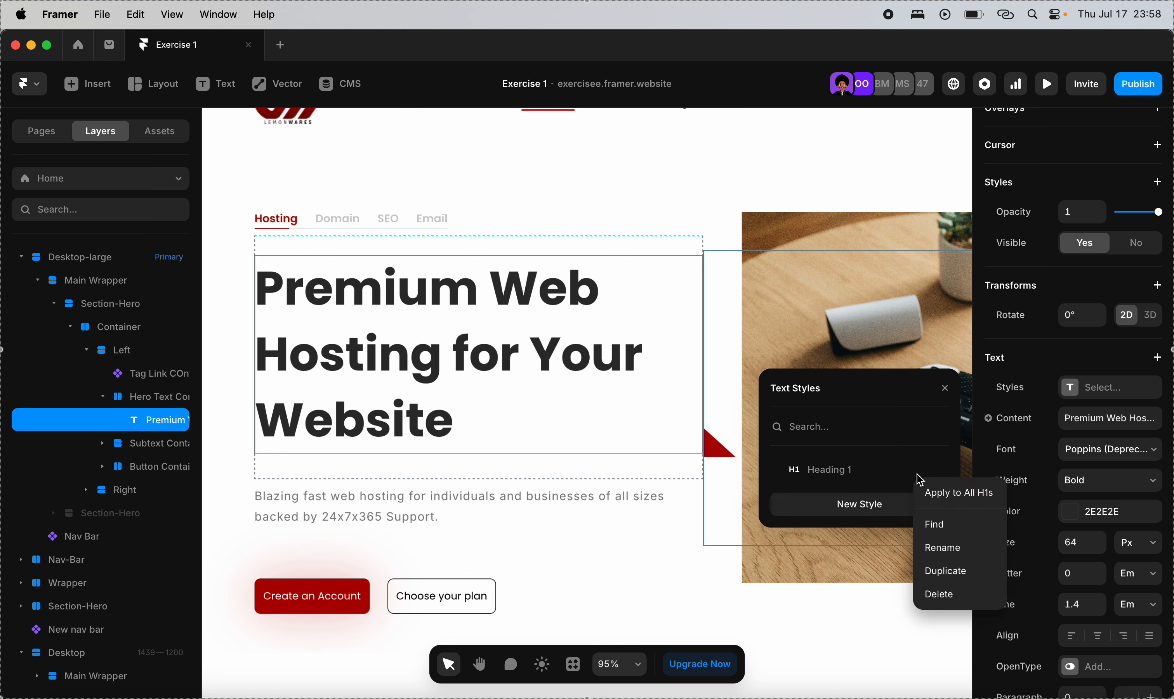
{"action": "left_click", "coordinate": [948, 601]}
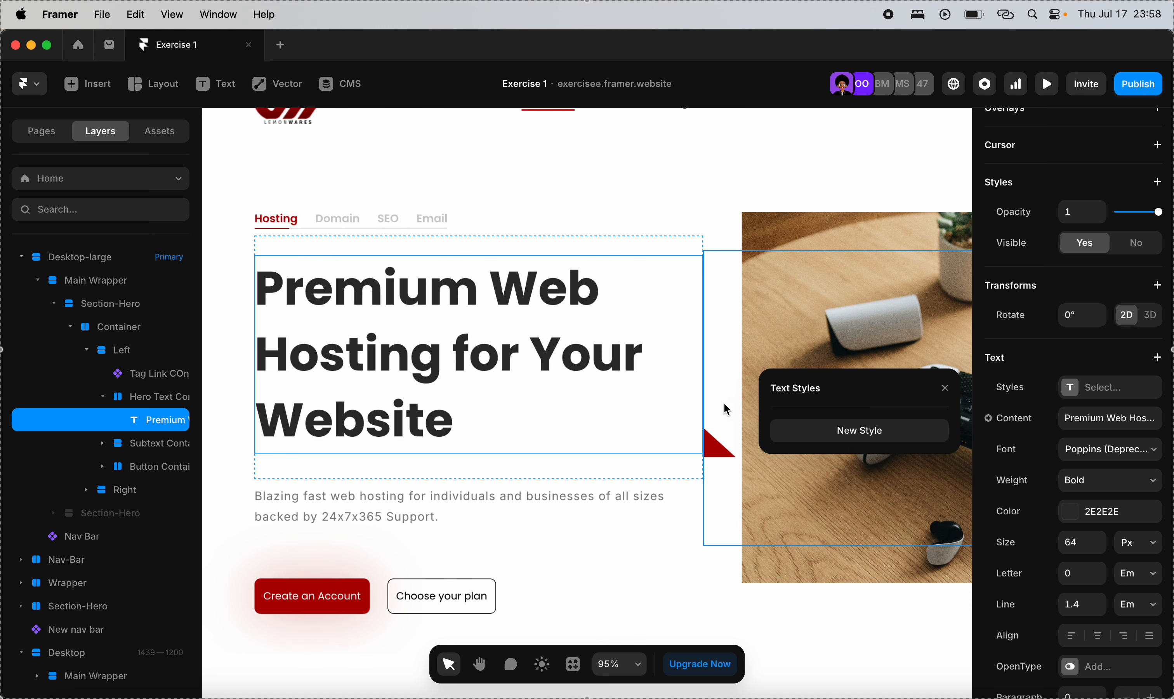
Create a new Heading 1 text style from the hero heading and add breakpoints to it.
{"action": "left_click", "coordinate": [835, 437]}
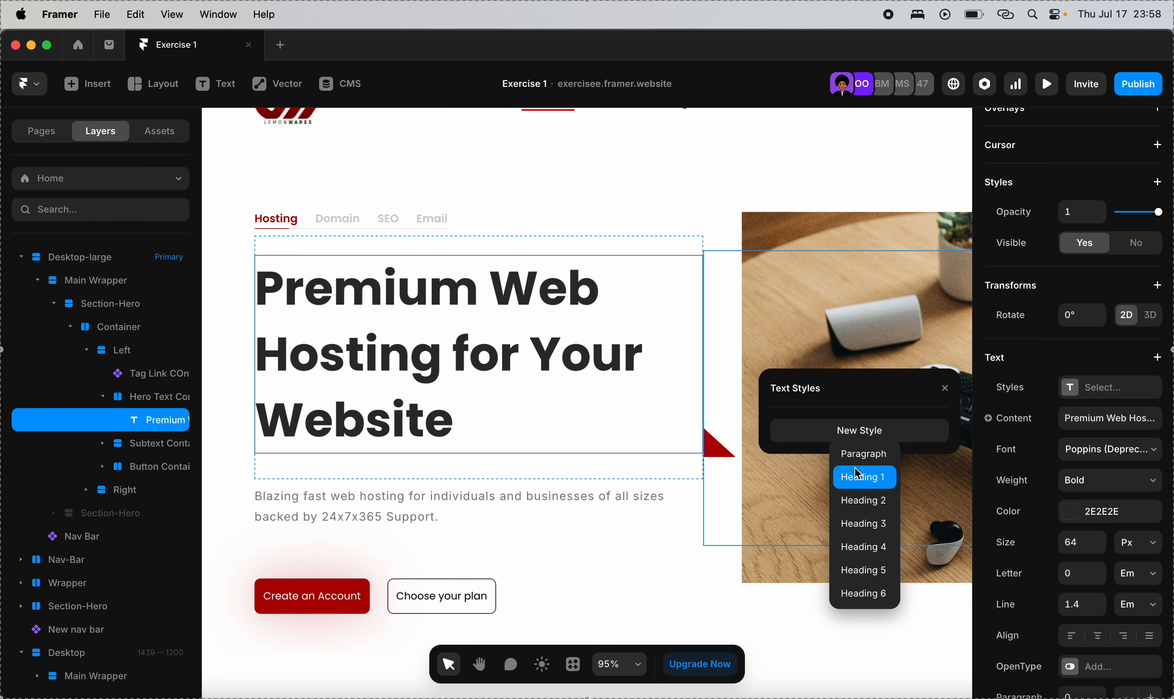
{"action": "left_click", "coordinate": [859, 484]}
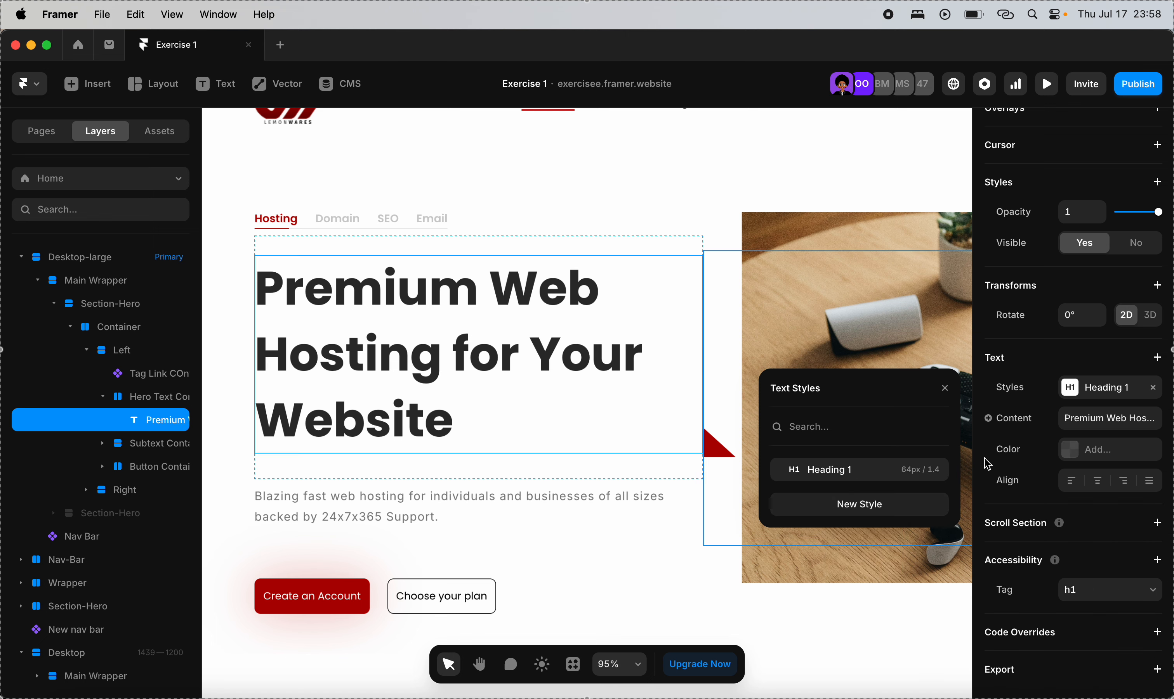
{"action": "left_click", "coordinate": [944, 471]}
{"action": "scroll", "coordinate": [886, 513], "scroll_direction": "down", "scroll_amount": 2}
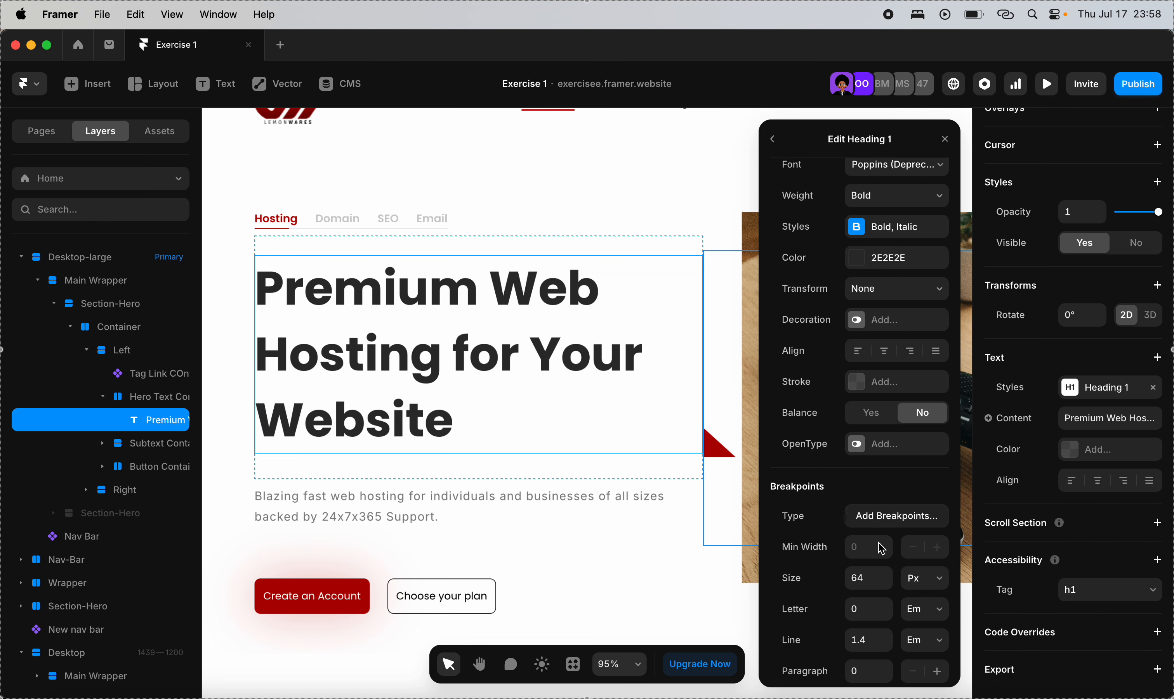
{"action": "left_click", "coordinate": [887, 514]}
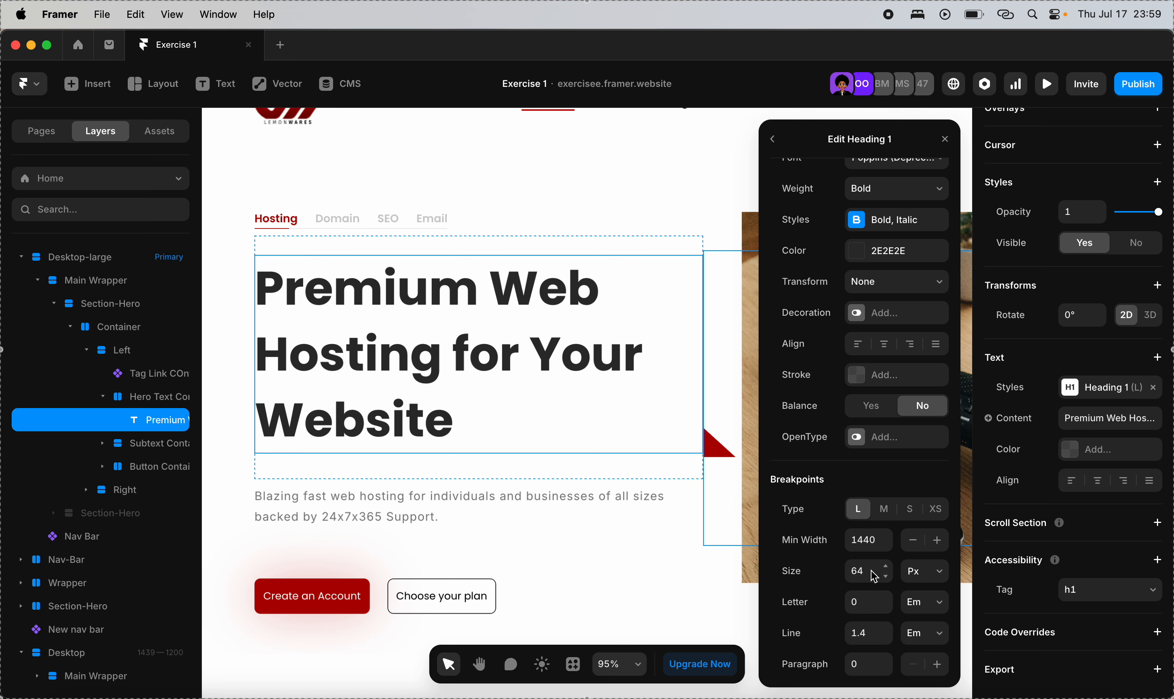
Review the M, S and XS breakpoint settings of the Heading 1 text style.
{"action": "left_click", "coordinate": [887, 511]}
{"action": "left_click", "coordinate": [910, 509]}
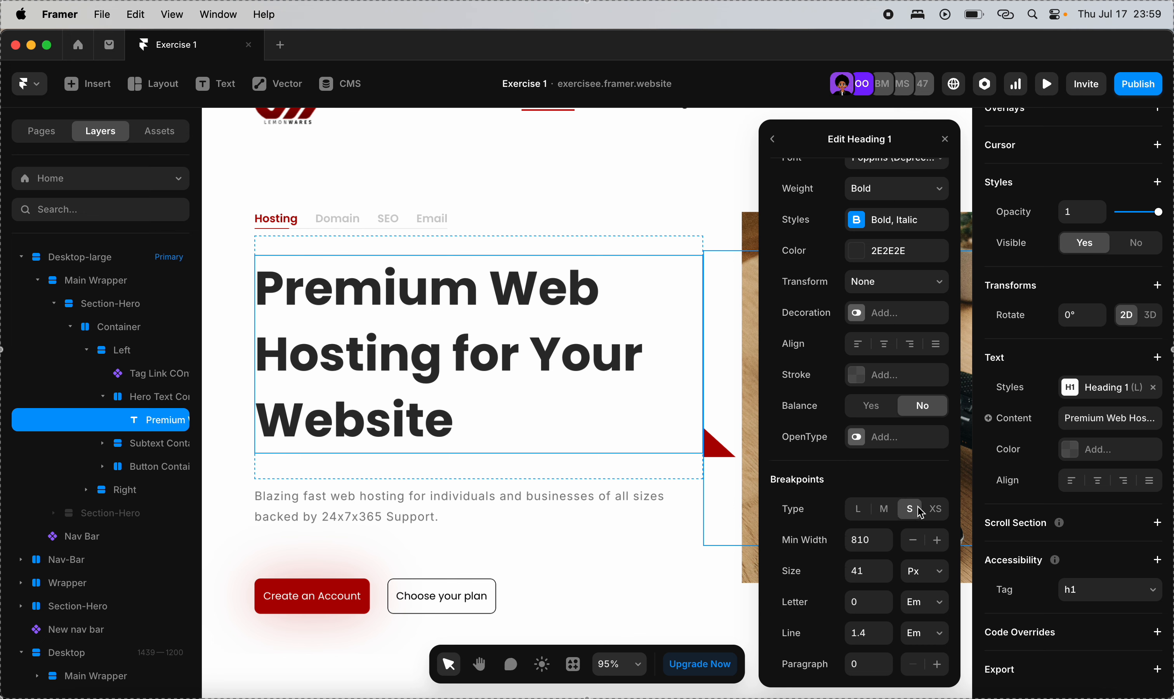
{"action": "left_click", "coordinate": [936, 510]}
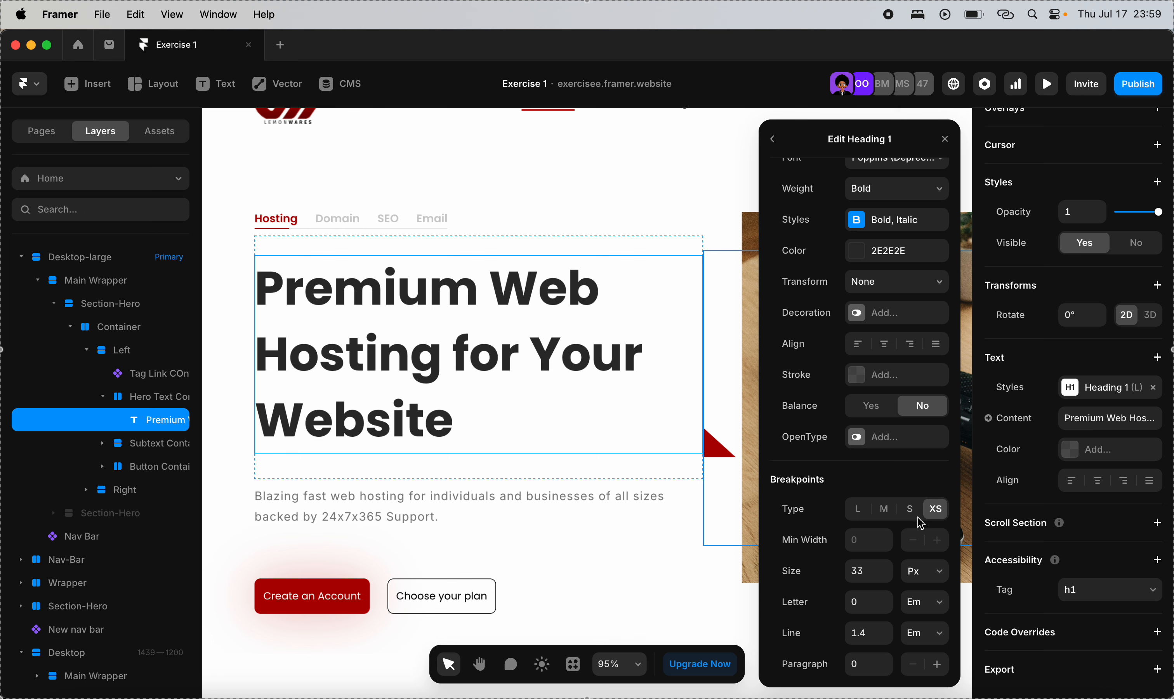
Set the Heading 1 style's size to 32 px at XS and 48 px at M, and change its S size.
{"action": "left_click", "coordinate": [866, 580]}
{"action": "type", "text": "32"}
{"action": "left_click", "coordinate": [909, 509]}
{"action": "left_click", "coordinate": [873, 576]}
{"action": "type", "text": "4"}
{"action": "left_click", "coordinate": [882, 512]}
{"action": "left_click", "coordinate": [874, 573]}
{"action": "type", "text": "48"}
{"action": "left_click", "coordinate": [859, 516]}
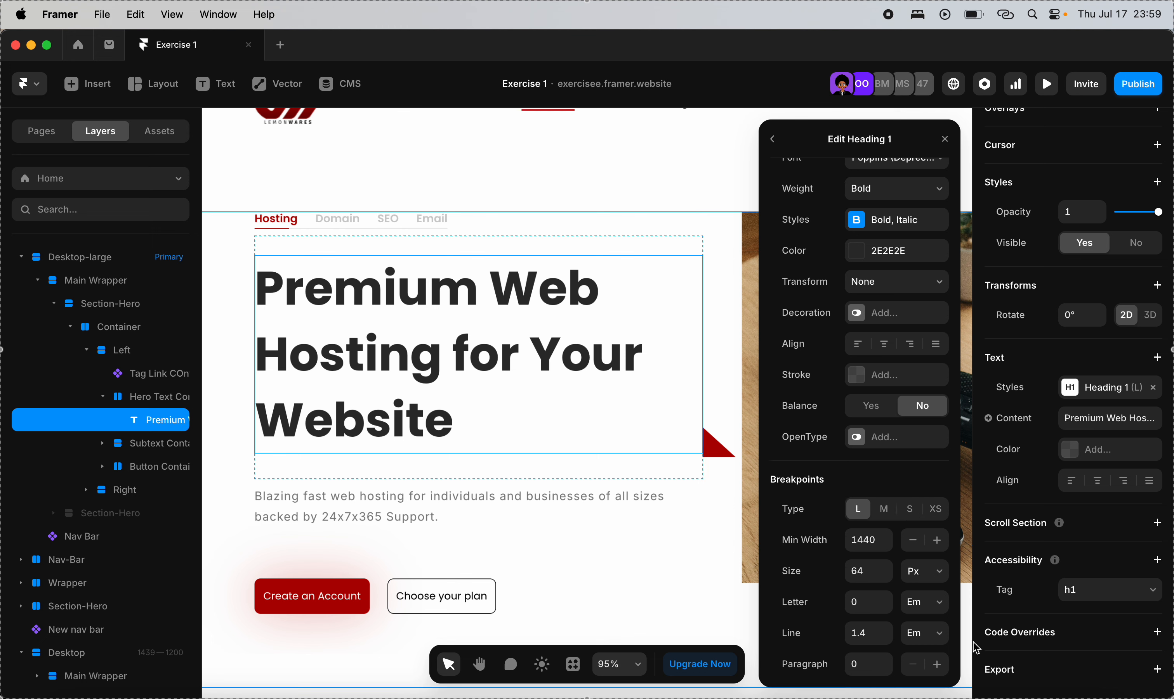
Set the Heading 1 style's line height to 1.2 at the L breakpoint.
{"action": "scroll", "coordinate": [900, 548], "scroll_direction": "up", "scroll_amount": 1}
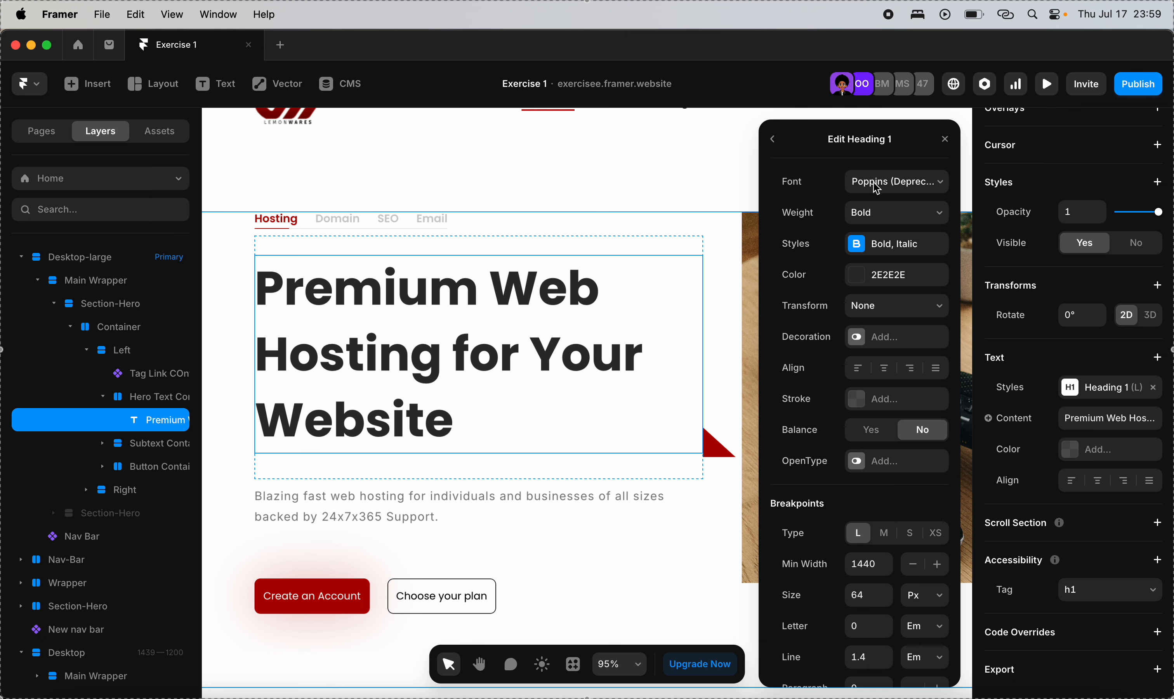
{"action": "left_click", "coordinate": [867, 661]}
{"action": "type", "text": "1.1"}
{"action": "key", "text": "BackSpace"}
{"action": "type", "text": "2"}
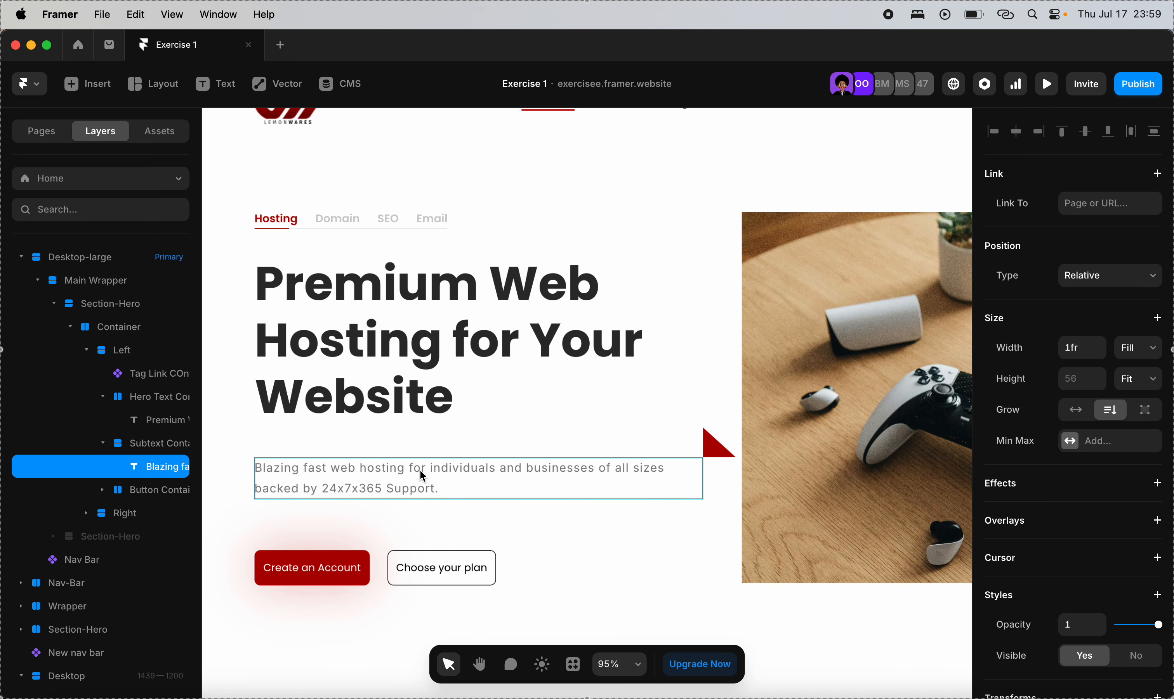
Create a Paragraph text style from the "Blazing fast web hosting" subtext and add breakpoints to it.
{"action": "scroll", "coordinate": [422, 476], "scroll_direction": "left", "scroll_amount": 2}
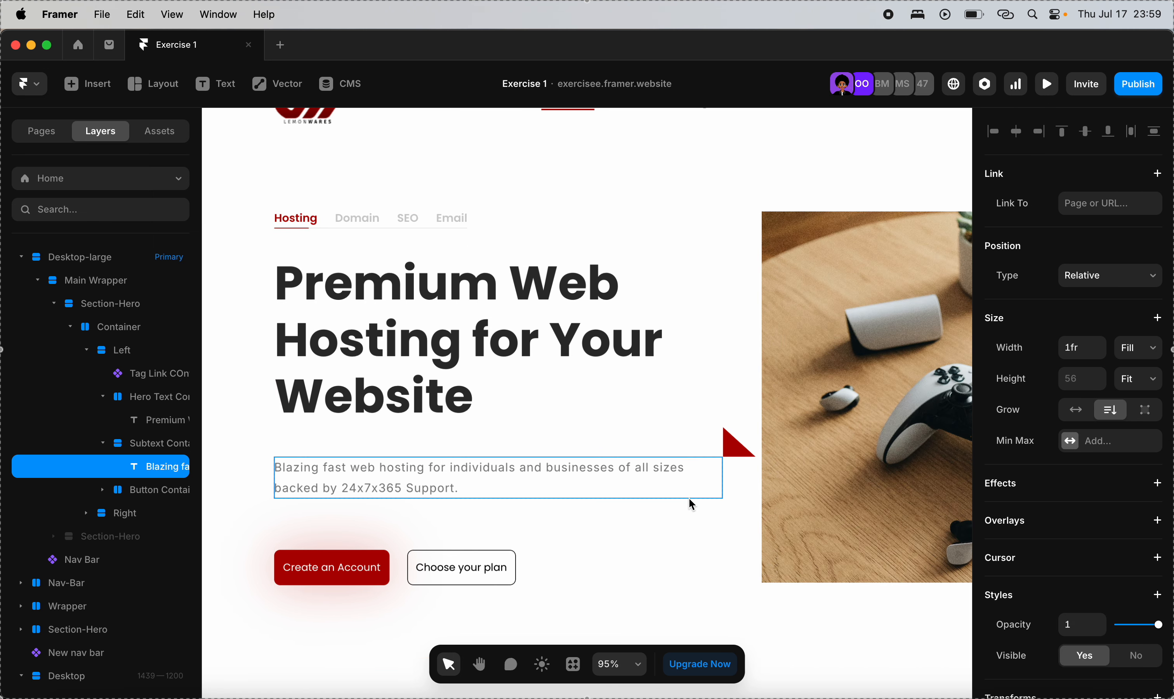
{"action": "scroll", "coordinate": [994, 528], "scroll_direction": "down", "scroll_amount": 10}
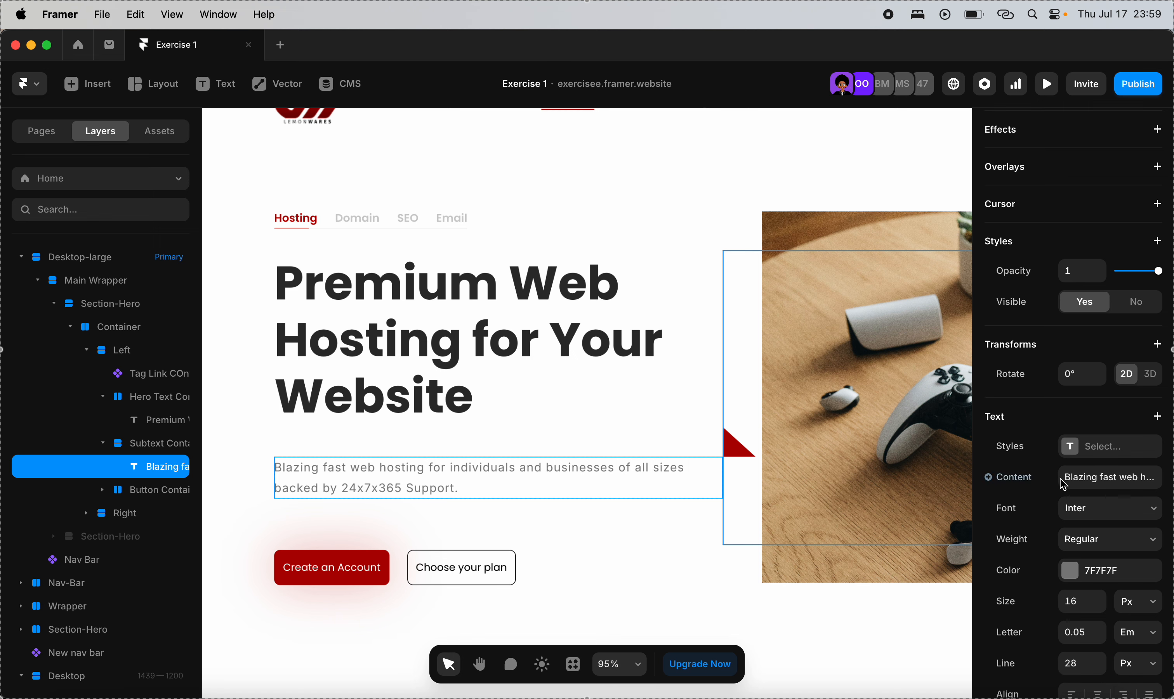
{"action": "left_click", "coordinate": [1069, 448]}
{"action": "left_click", "coordinate": [915, 554]}
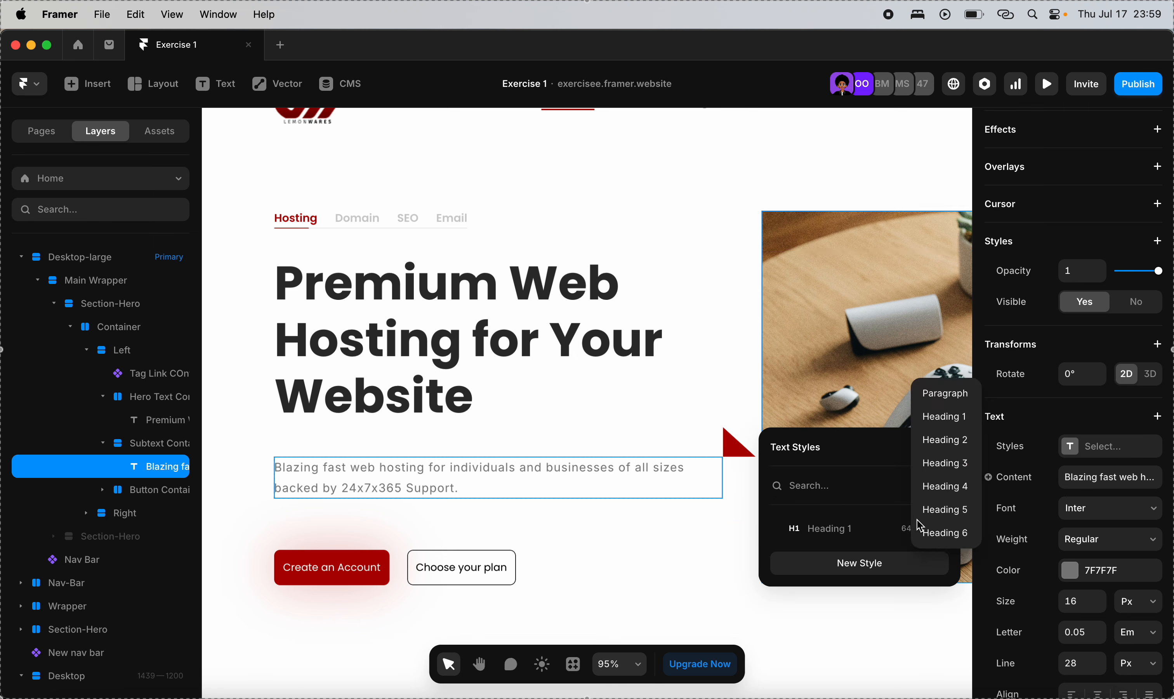
{"action": "left_click", "coordinate": [936, 399]}
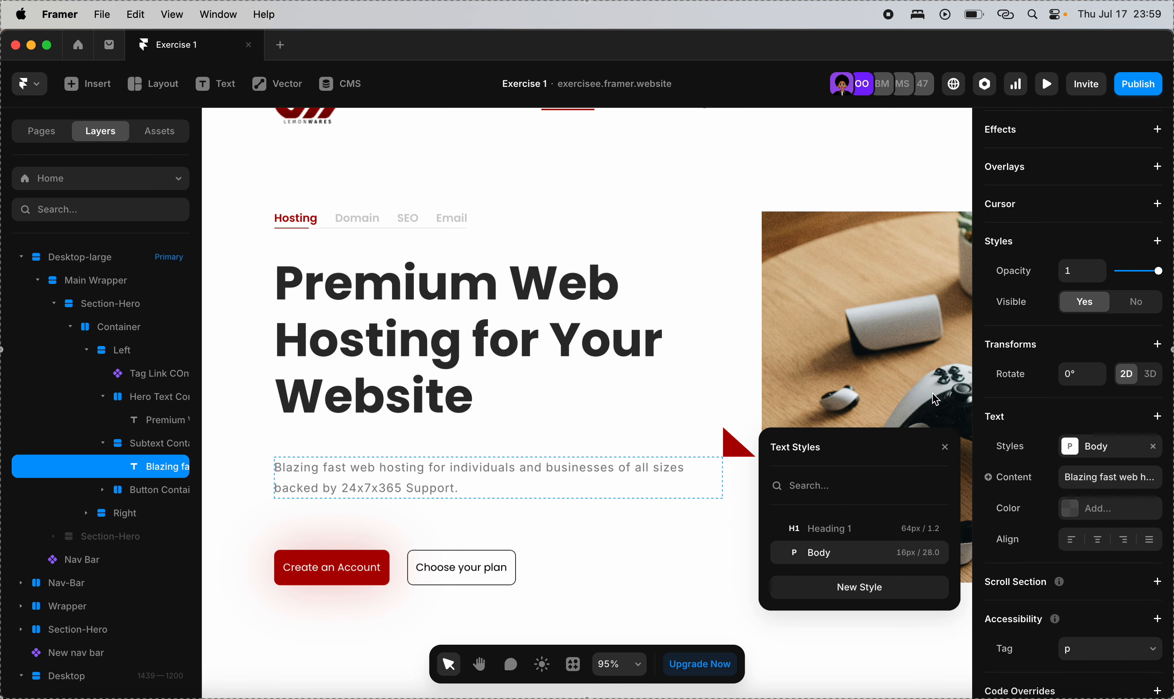
{"action": "left_click", "coordinate": [939, 553]}
{"action": "left_click", "coordinate": [906, 570]}
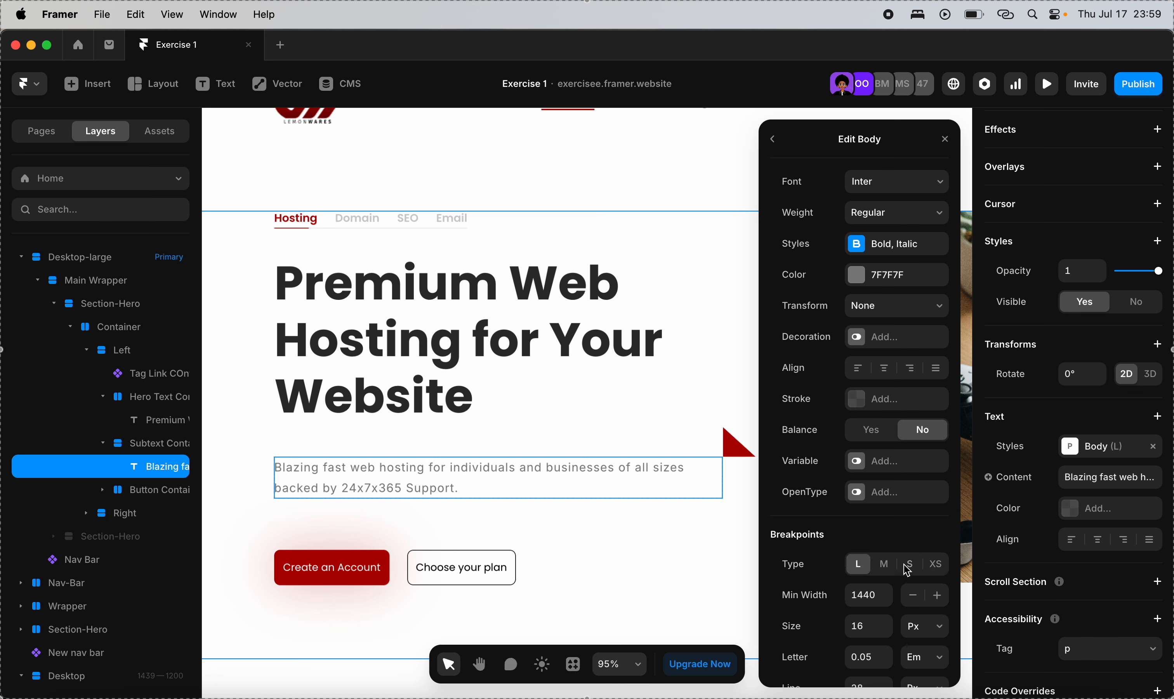
Change the Body style's size at the M breakpoint and set it to 15 px at S.
{"action": "scroll", "coordinate": [923, 615], "scroll_direction": "down", "scroll_amount": 2}
{"action": "left_click", "coordinate": [884, 508]}
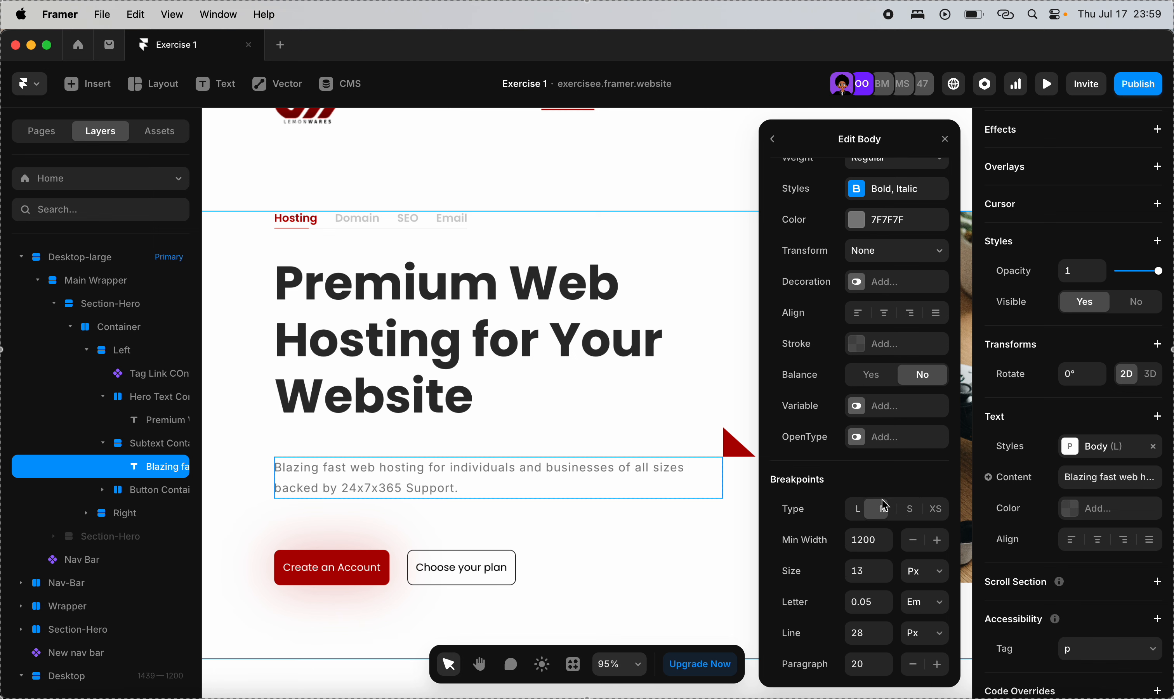
{"action": "left_click", "coordinate": [875, 576]}
{"action": "type", "text": "1"}
{"action": "left_click", "coordinate": [909, 511]}
{"action": "left_click", "coordinate": [871, 566]}
{"action": "type", "text": "15"}
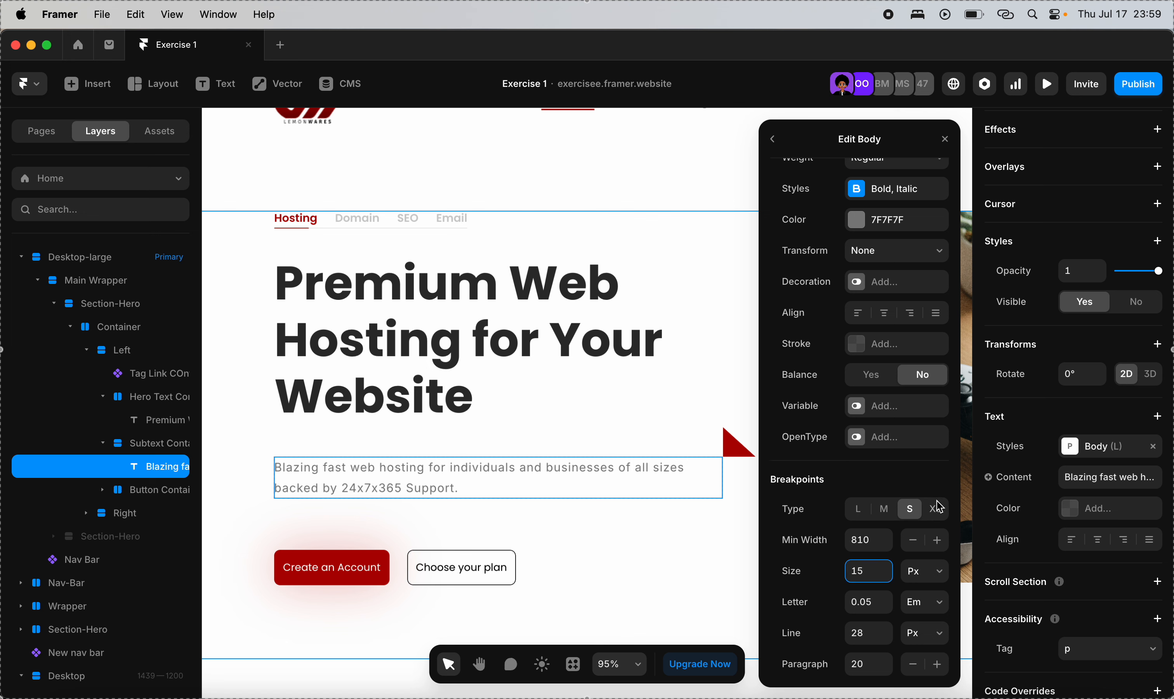
Set the Body style's size to 16 px at the S, XS and M breakpoints and close the style settings.
{"action": "left_click", "coordinate": [937, 513]}
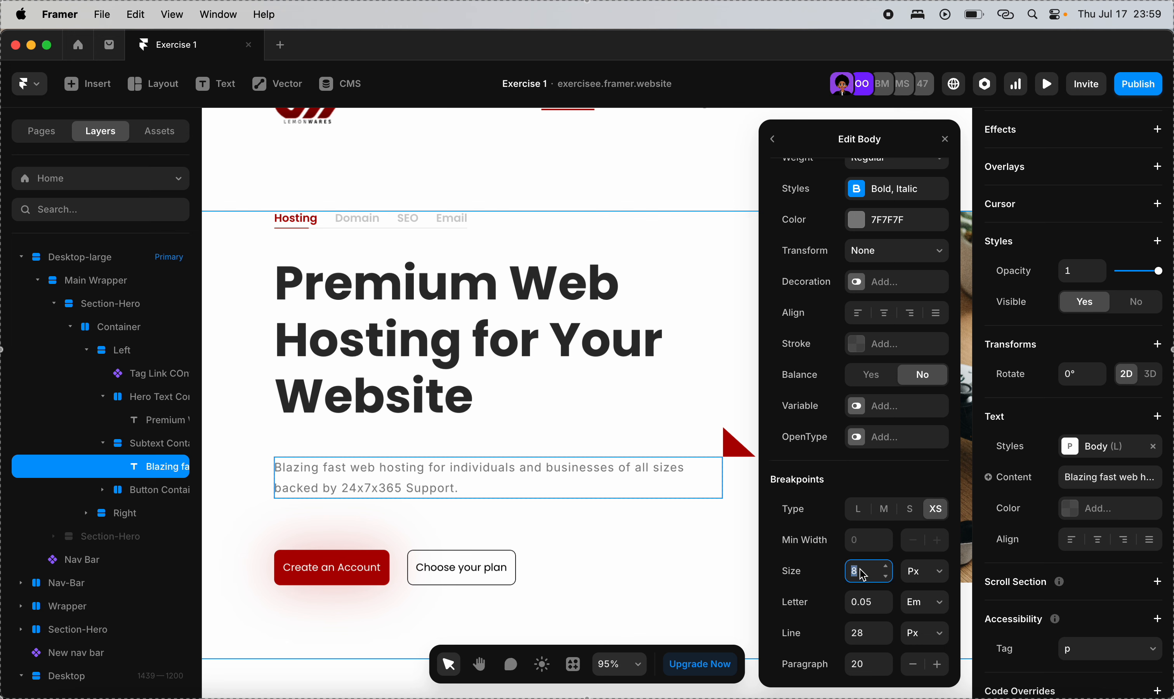
{"action": "left_click", "coordinate": [908, 512]}
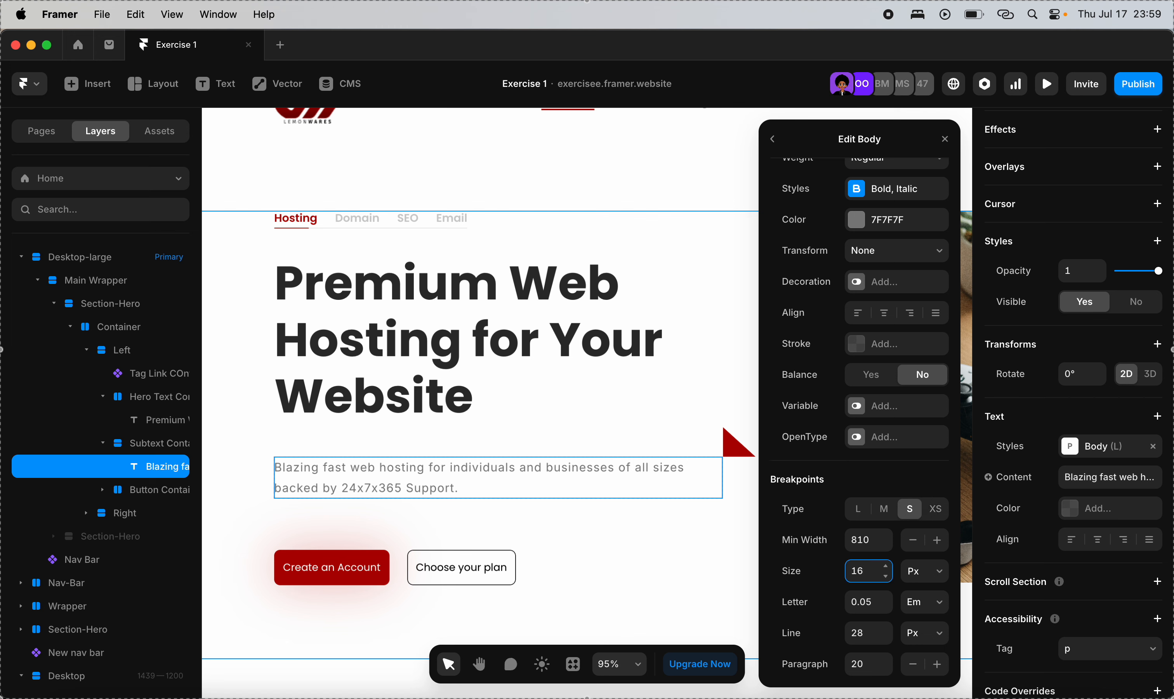
{"action": "left_click", "coordinate": [936, 511]}
{"action": "left_click", "coordinate": [862, 573]}
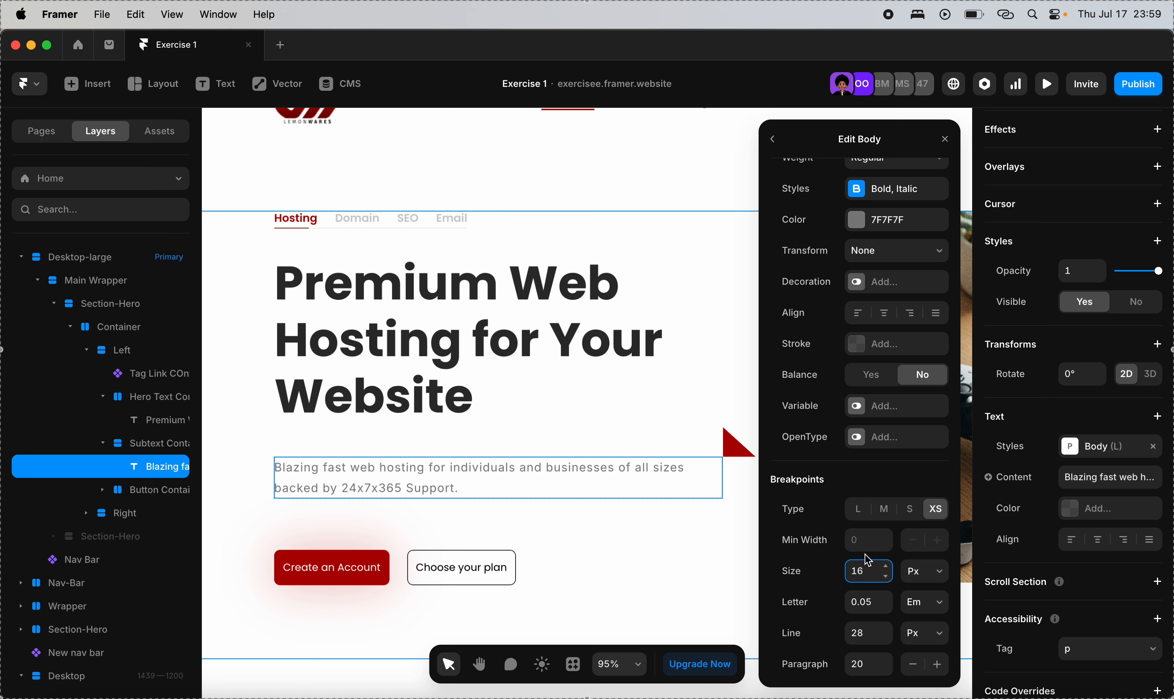
{"action": "left_click", "coordinate": [908, 512]}
{"action": "left_click", "coordinate": [879, 517]}
{"action": "left_click", "coordinate": [857, 572]}
{"action": "type", "text": "14"}
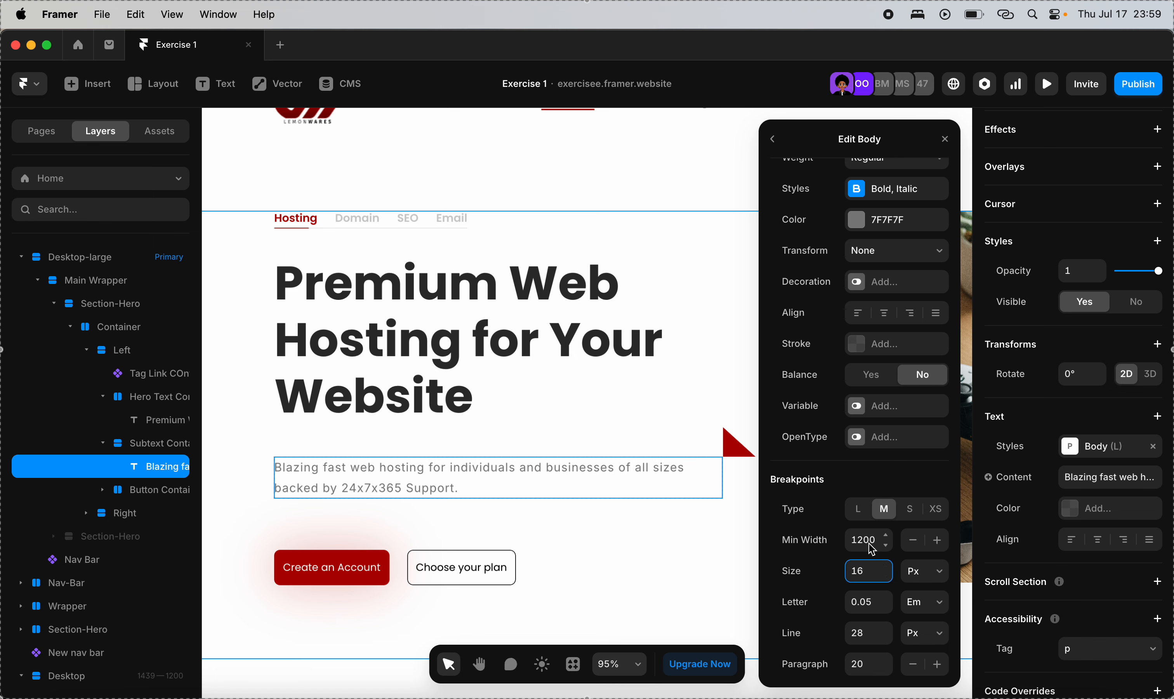
{"action": "left_click", "coordinate": [857, 509]}
{"action": "scroll", "coordinate": [880, 367], "scroll_direction": "up", "scroll_amount": 2}
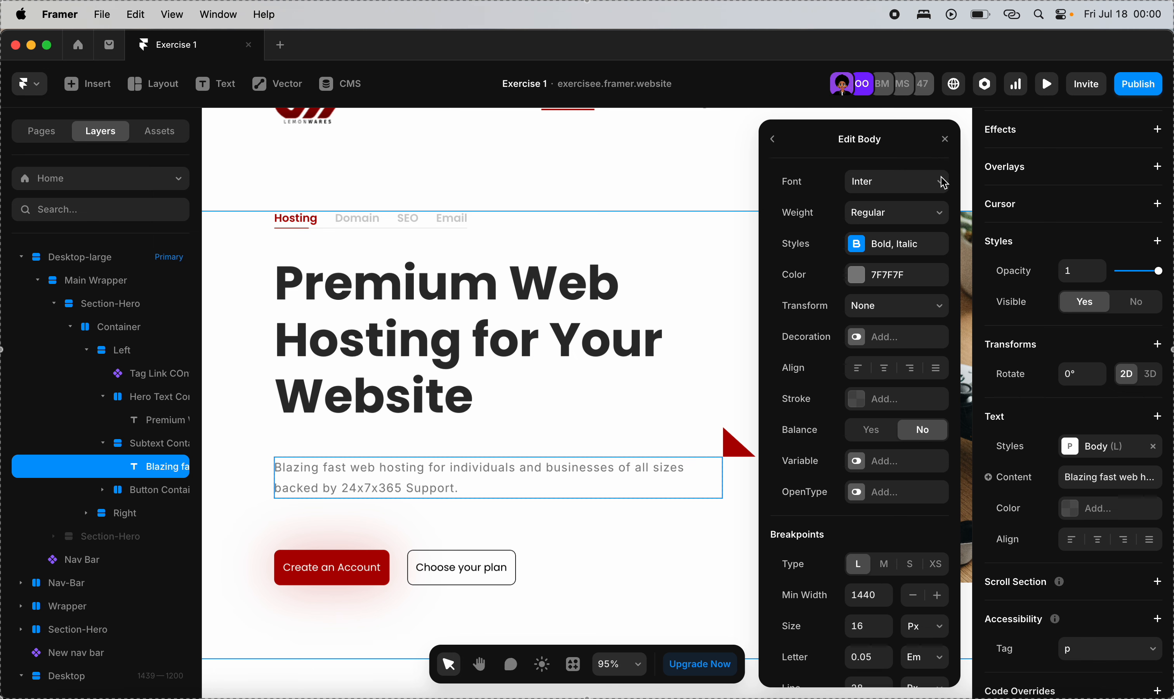
{"action": "left_click", "coordinate": [943, 140]}
Examine the hero section's text, buttons and image across the Desktop-large, Desktop, Tablet and Phone breakpoints.
{"action": "scroll", "coordinate": [629, 330], "scroll_direction": "down", "scroll_amount": 3}
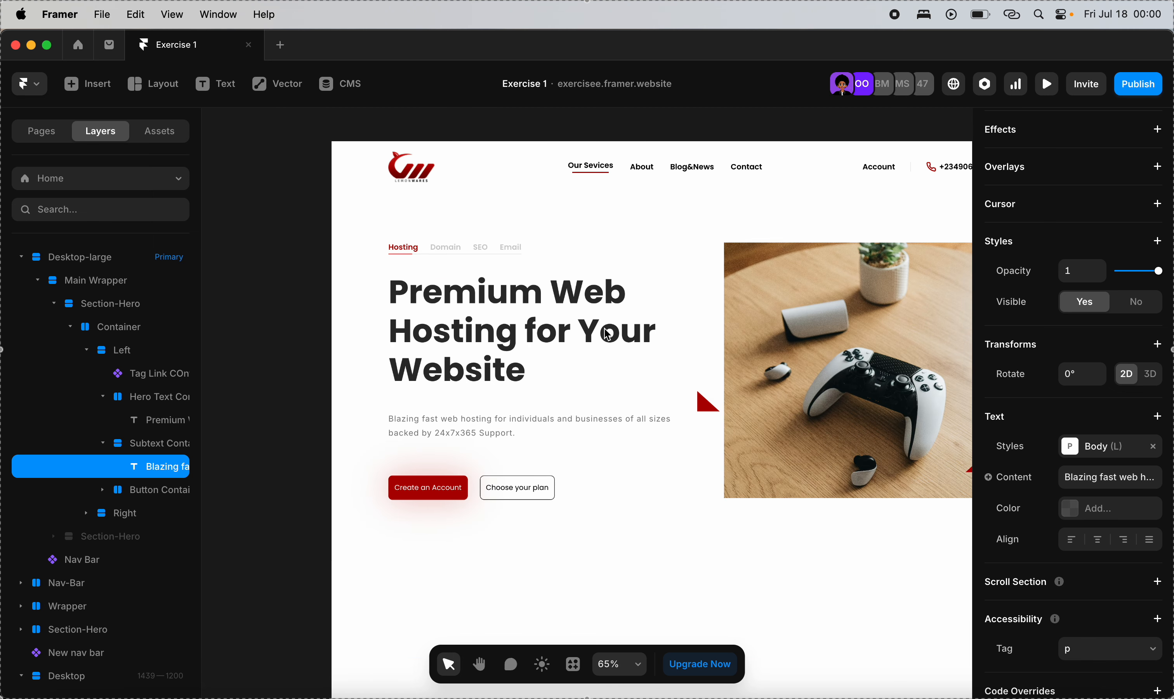
{"action": "left_click", "coordinate": [454, 489]}
{"action": "left_click", "coordinate": [469, 460]}
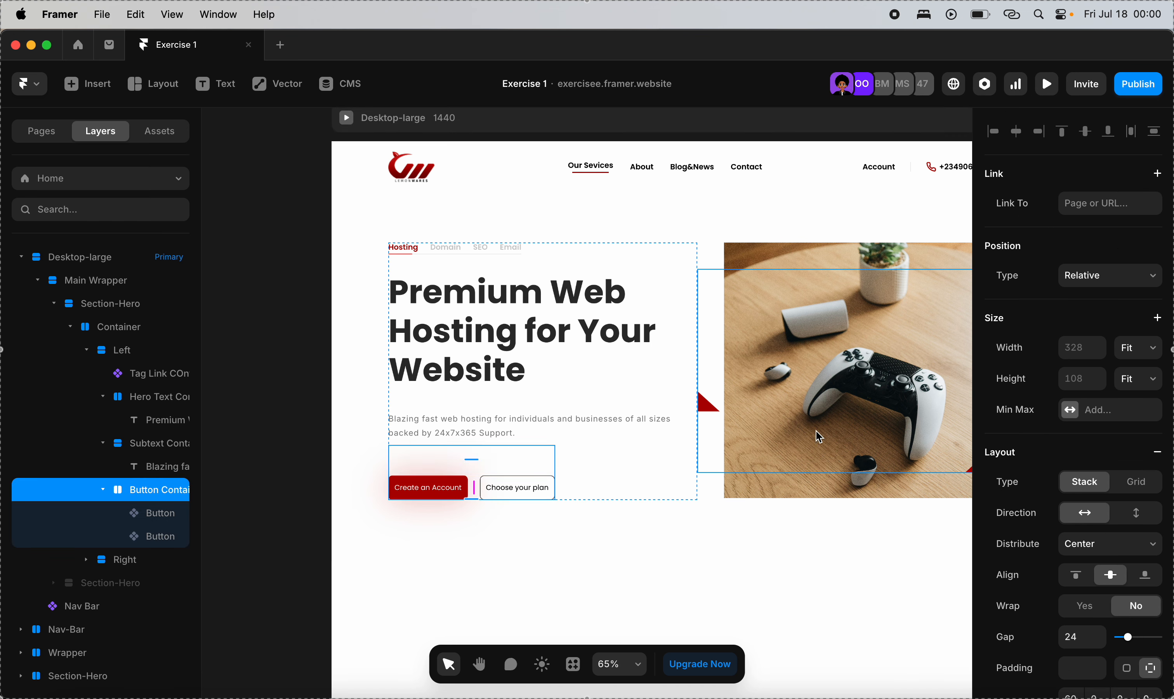
{"action": "scroll", "coordinate": [704, 274], "scroll_direction": "right", "scroll_amount": 2}
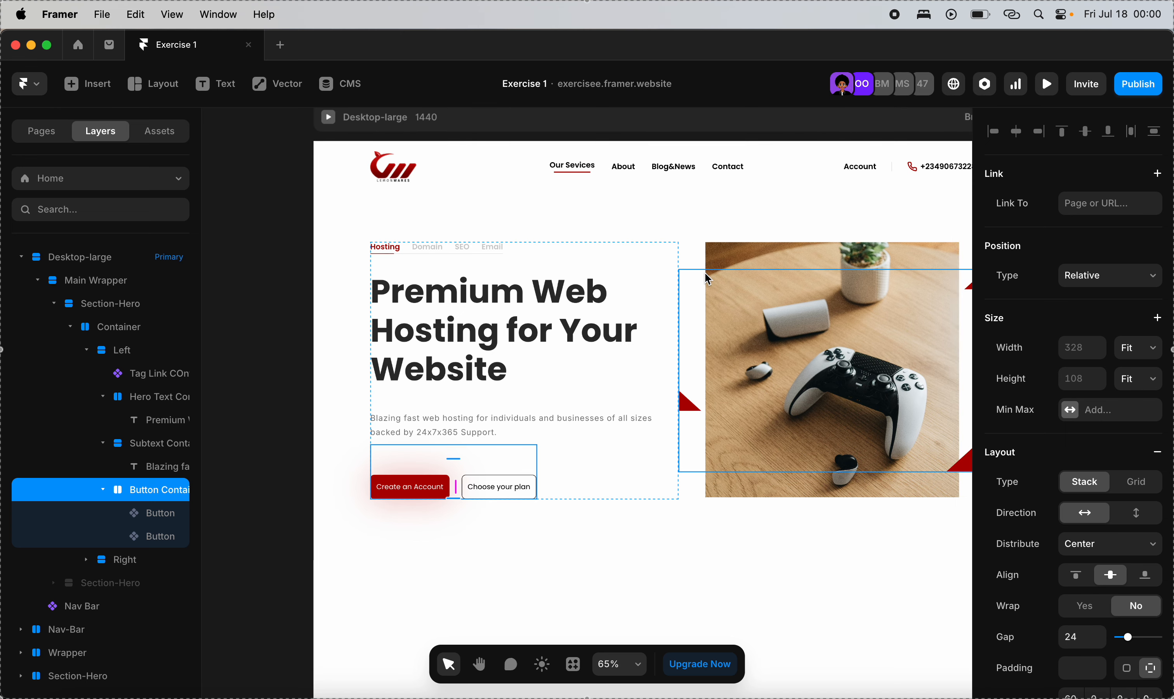
{"action": "scroll", "coordinate": [707, 278], "scroll_direction": "right", "scroll_amount": 1}
{"action": "scroll", "coordinate": [707, 279], "scroll_direction": "down", "scroll_amount": 4}
{"action": "scroll", "coordinate": [708, 279], "scroll_direction": "right", "scroll_amount": 4}
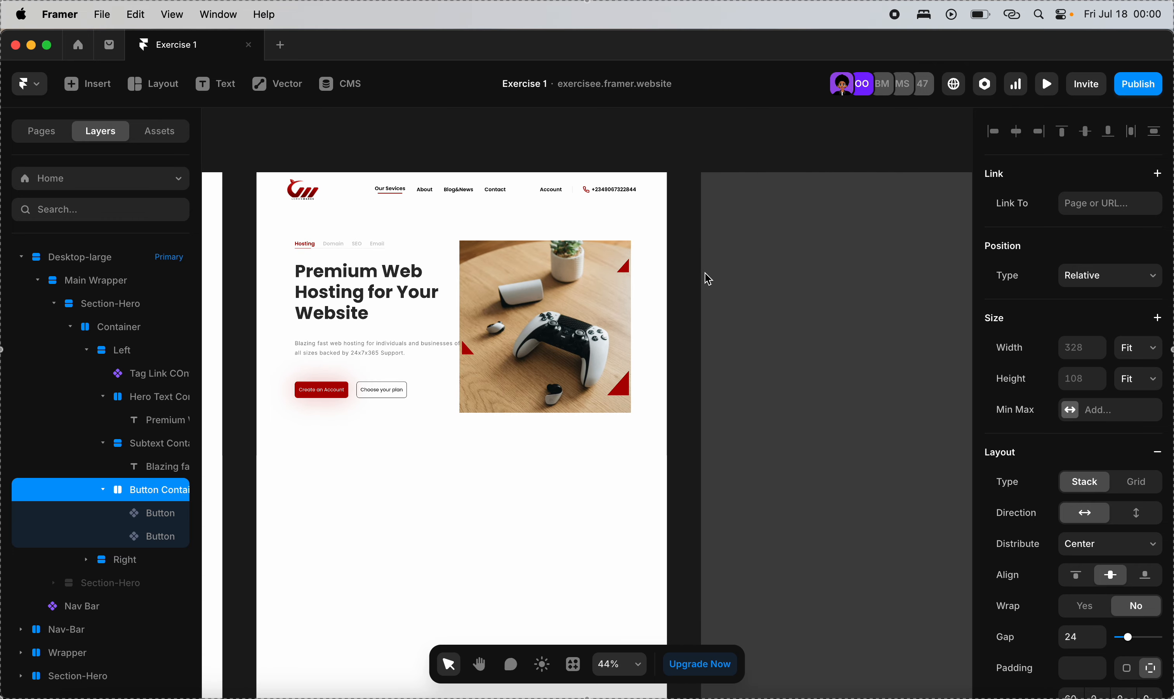
{"action": "scroll", "coordinate": [755, 292], "scroll_direction": "up", "scroll_amount": 5}
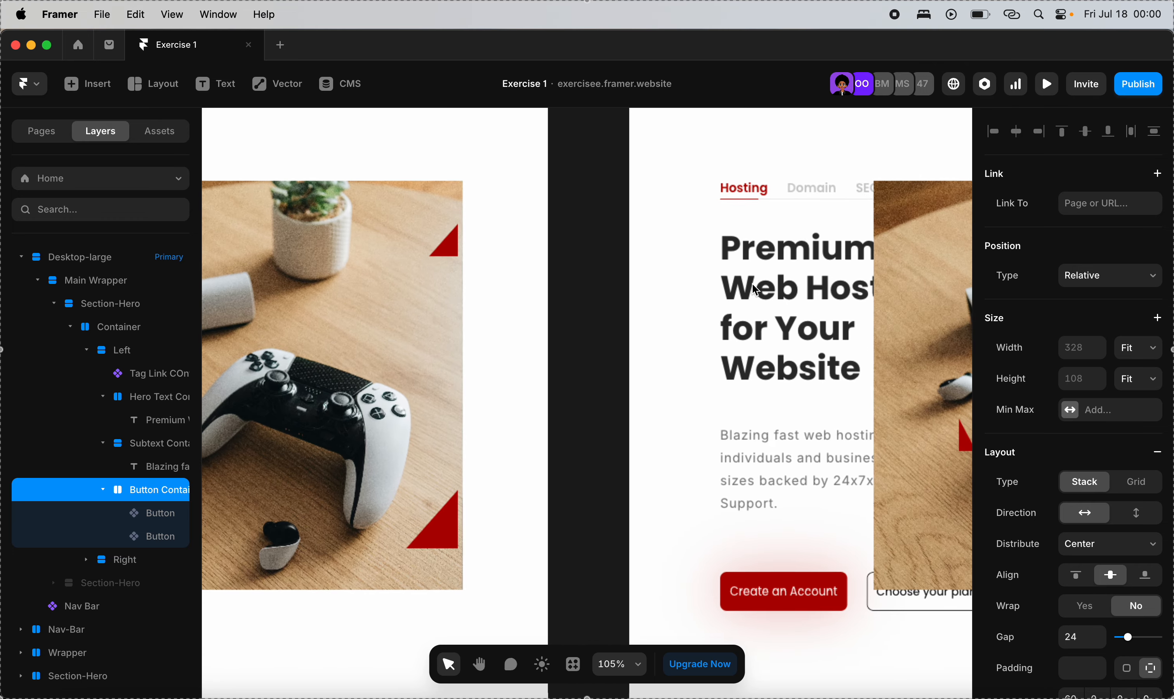
{"action": "scroll", "coordinate": [759, 321], "scroll_direction": "right", "scroll_amount": 10}
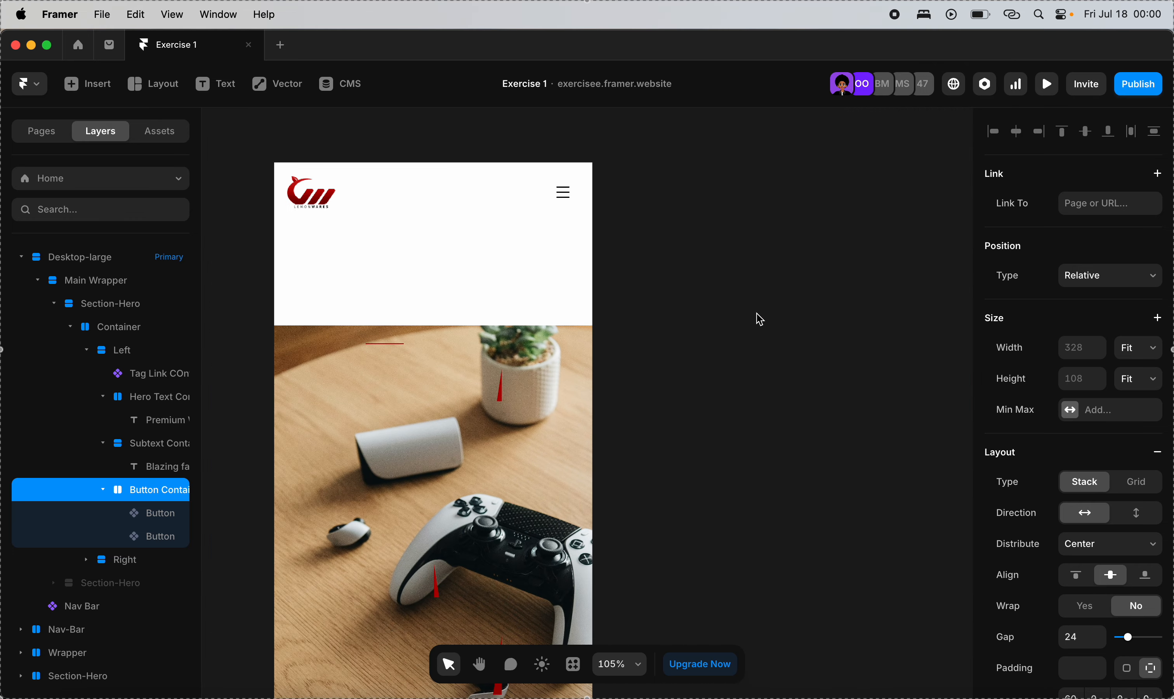
{"action": "scroll", "coordinate": [758, 320], "scroll_direction": "down", "scroll_amount": 5}
{"action": "scroll", "coordinate": [759, 320], "scroll_direction": "left", "scroll_amount": 10}
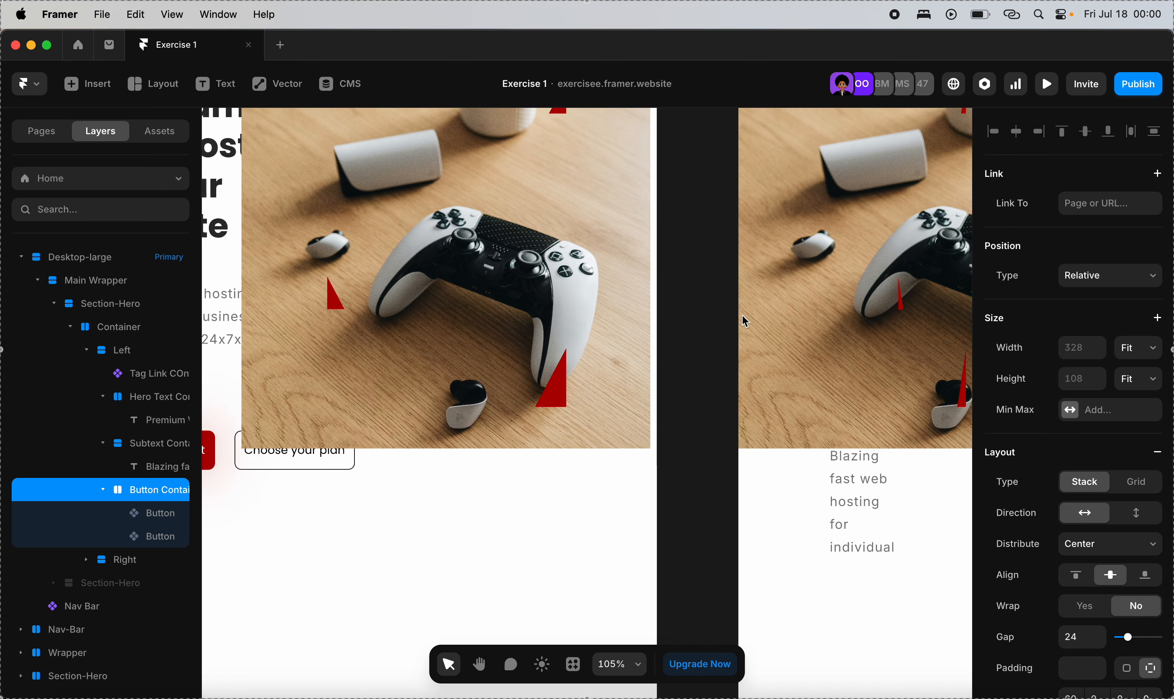
{"action": "scroll", "coordinate": [741, 317], "scroll_direction": "down", "scroll_amount": 6}
{"action": "scroll", "coordinate": [744, 322], "scroll_direction": "left", "scroll_amount": 5}
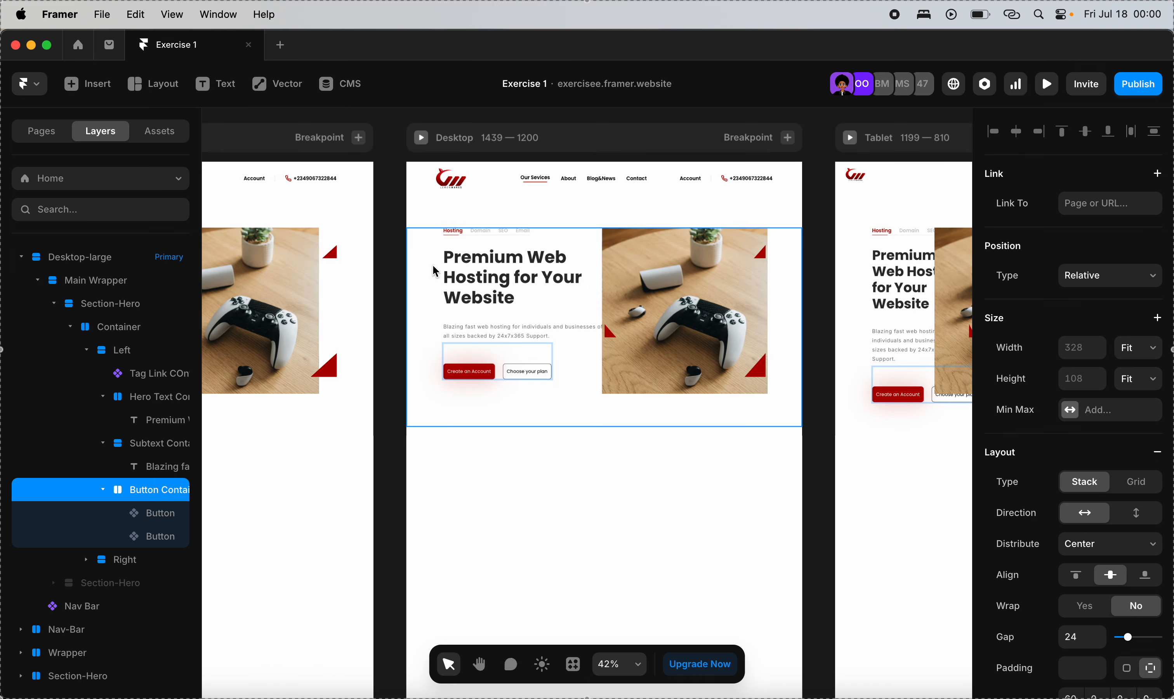
Check the Desktop small navbar's side padding and set the Desktop hero Container's right and left padding to 90.
{"action": "left_click", "coordinate": [419, 265]}
{"action": "scroll", "coordinate": [419, 267], "scroll_direction": "up", "scroll_amount": 1}
{"action": "double_click", "coordinate": [479, 190]}
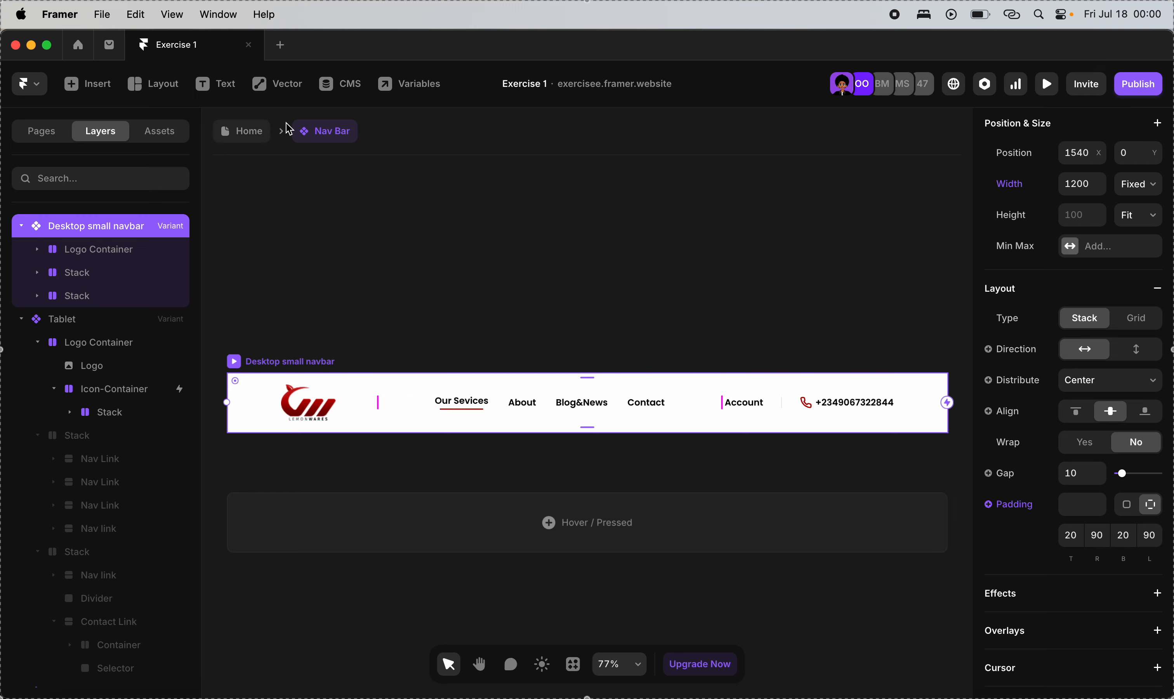
{"action": "left_click", "coordinate": [252, 131]}
{"action": "left_click", "coordinate": [434, 323]}
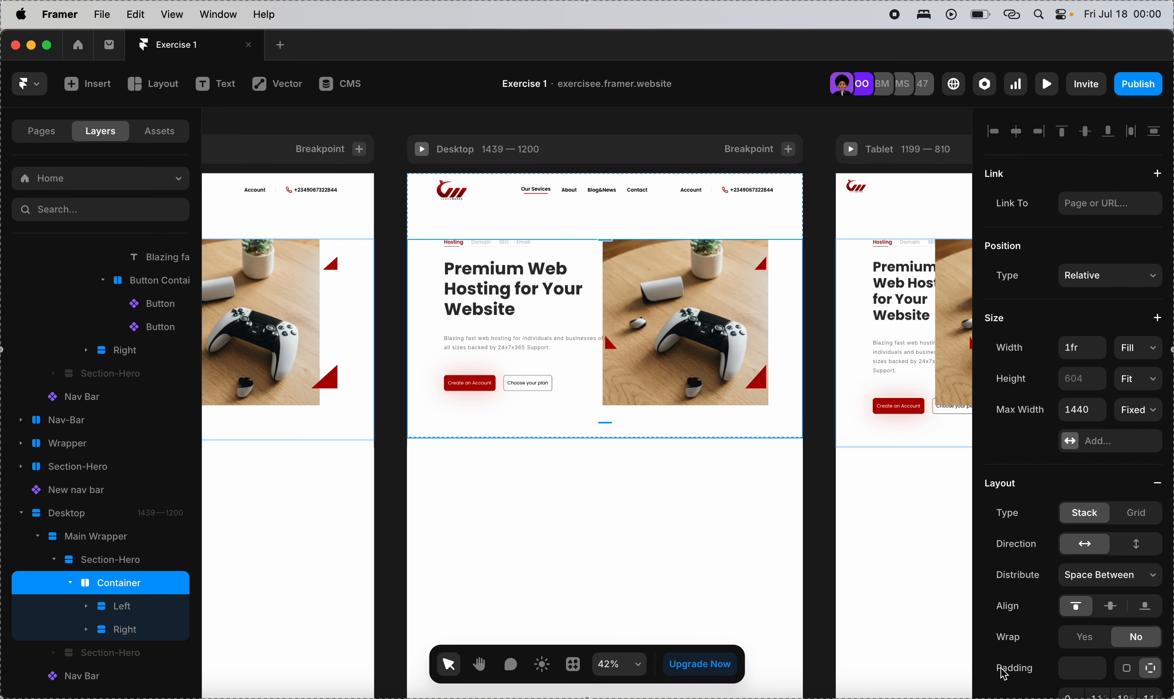
{"action": "scroll", "coordinate": [1068, 590], "scroll_direction": "down", "scroll_amount": 5}
{"action": "left_click", "coordinate": [1097, 516]}
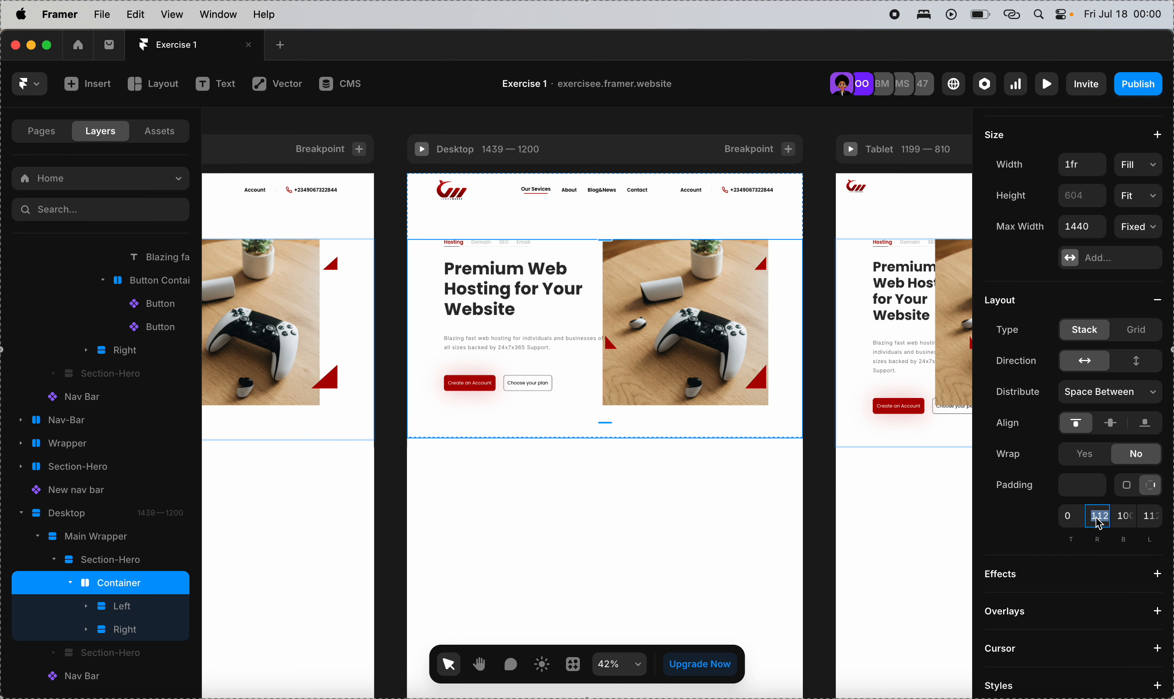
{"action": "type", "text": "90"}
{"action": "key", "text": "Tab"}
{"action": "key", "text": "Tab"}
{"action": "type", "text": "90"}
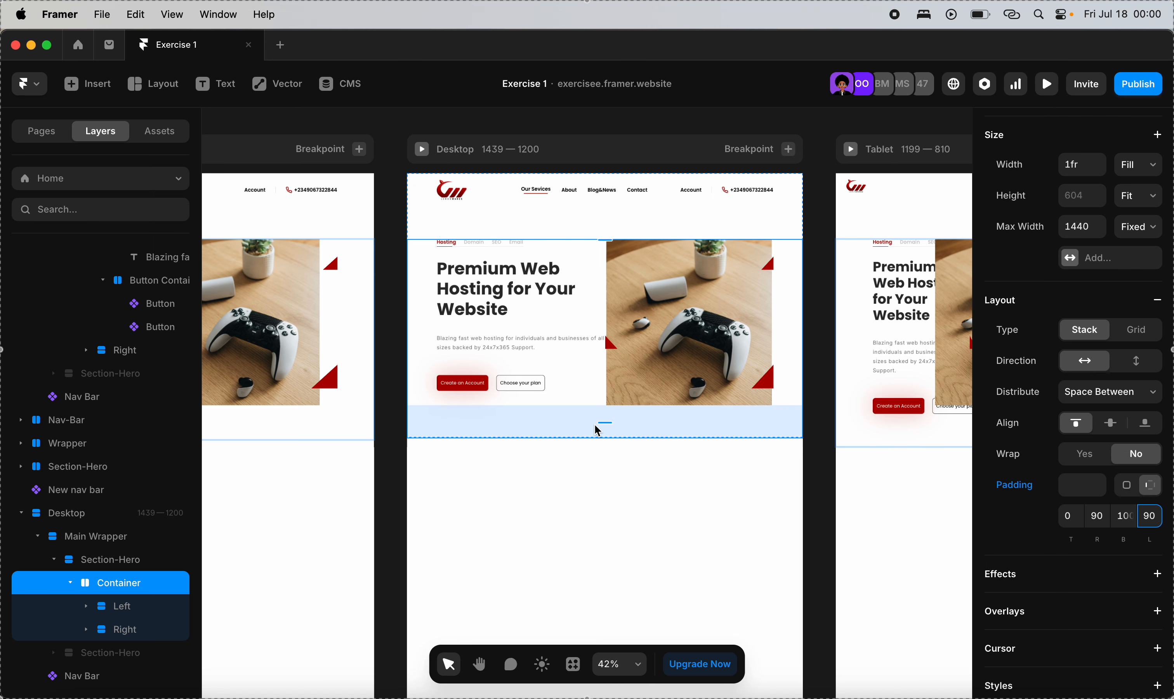
Stack the Tablet hero Container's content vertically and set its distribution to Start.
{"action": "scroll", "coordinate": [598, 429], "scroll_direction": "right", "scroll_amount": 2}
{"action": "scroll", "coordinate": [598, 428], "scroll_direction": "up", "scroll_amount": 1}
{"action": "left_click", "coordinate": [651, 390]}
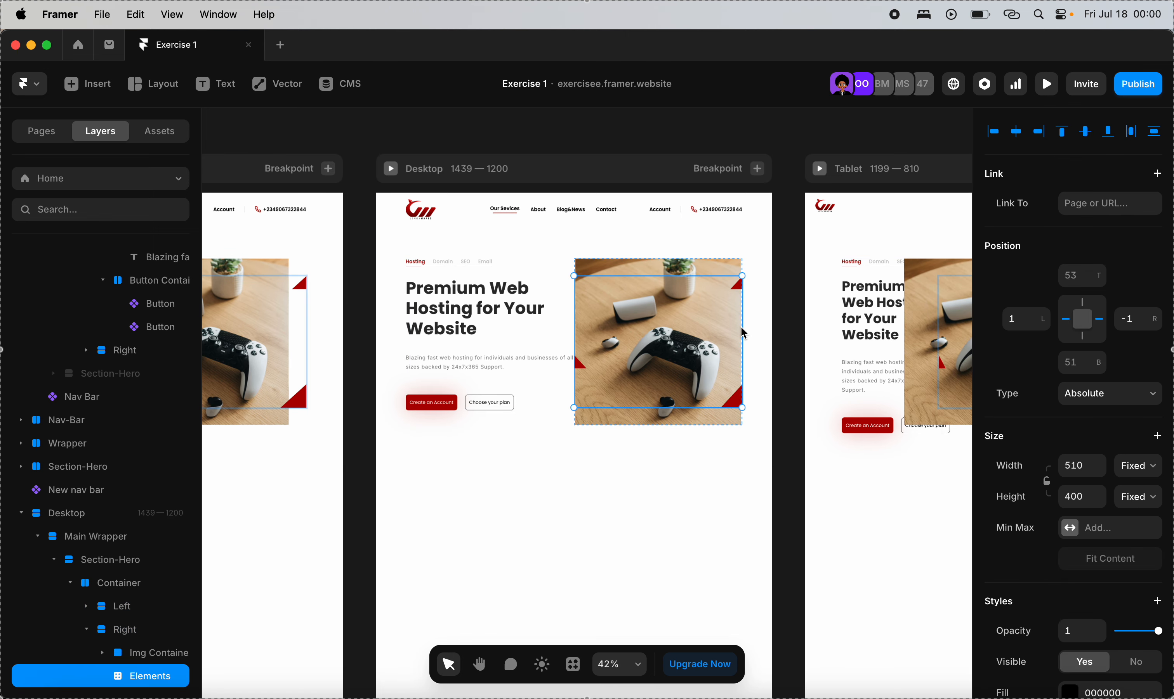
{"action": "scroll", "coordinate": [745, 333], "scroll_direction": "right", "scroll_amount": 5}
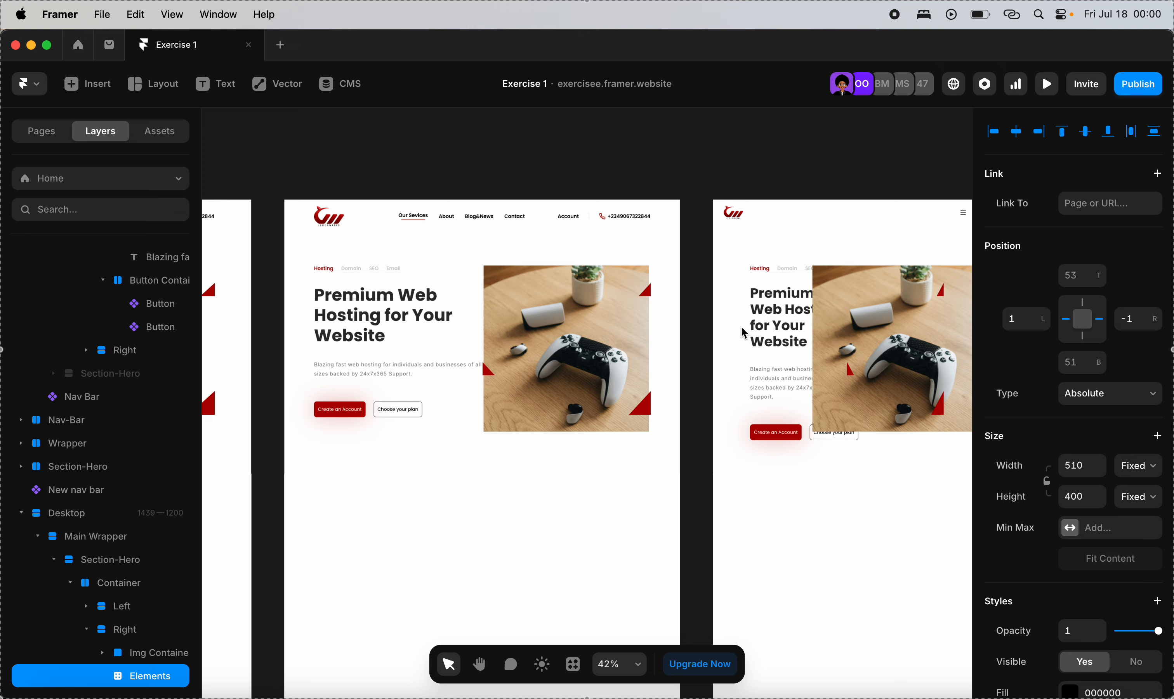
{"action": "scroll", "coordinate": [586, 353], "scroll_direction": "up", "scroll_amount": 1}
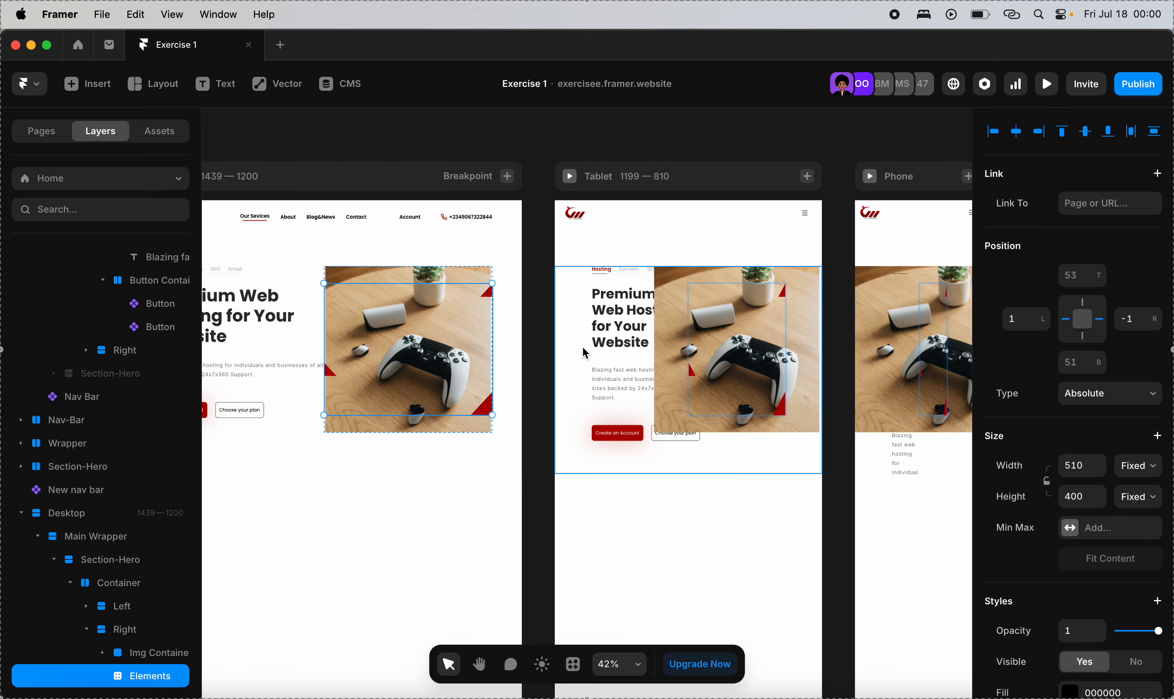
{"action": "left_click", "coordinate": [575, 368]}
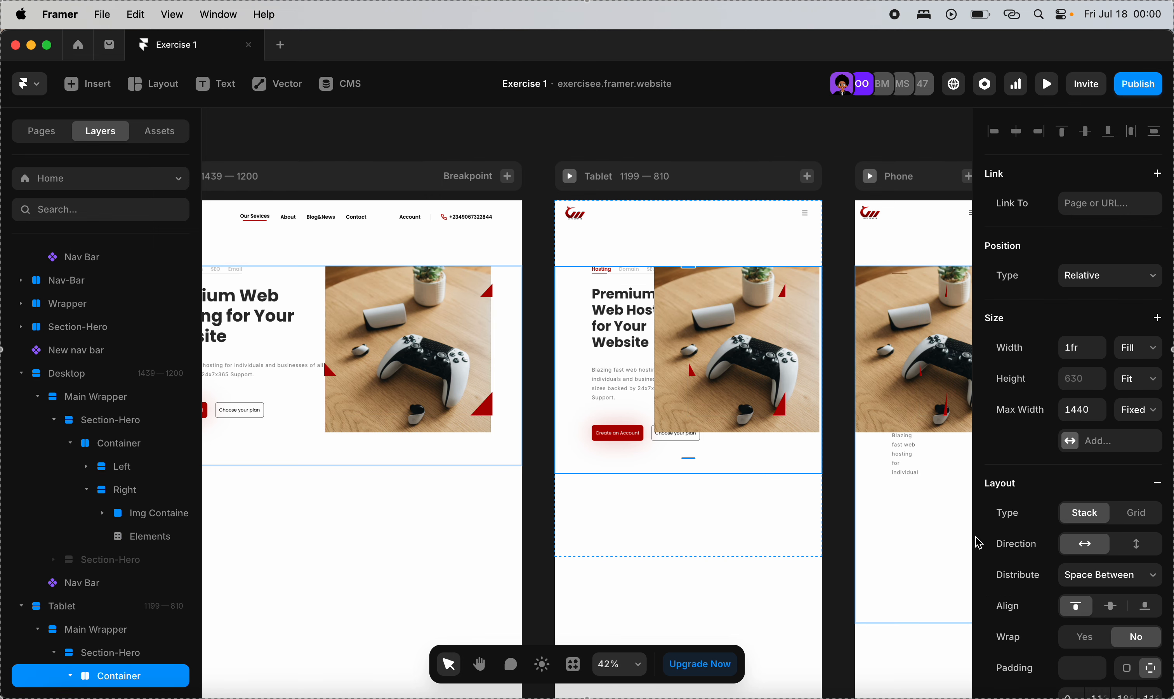
{"action": "left_click", "coordinate": [1135, 546]}
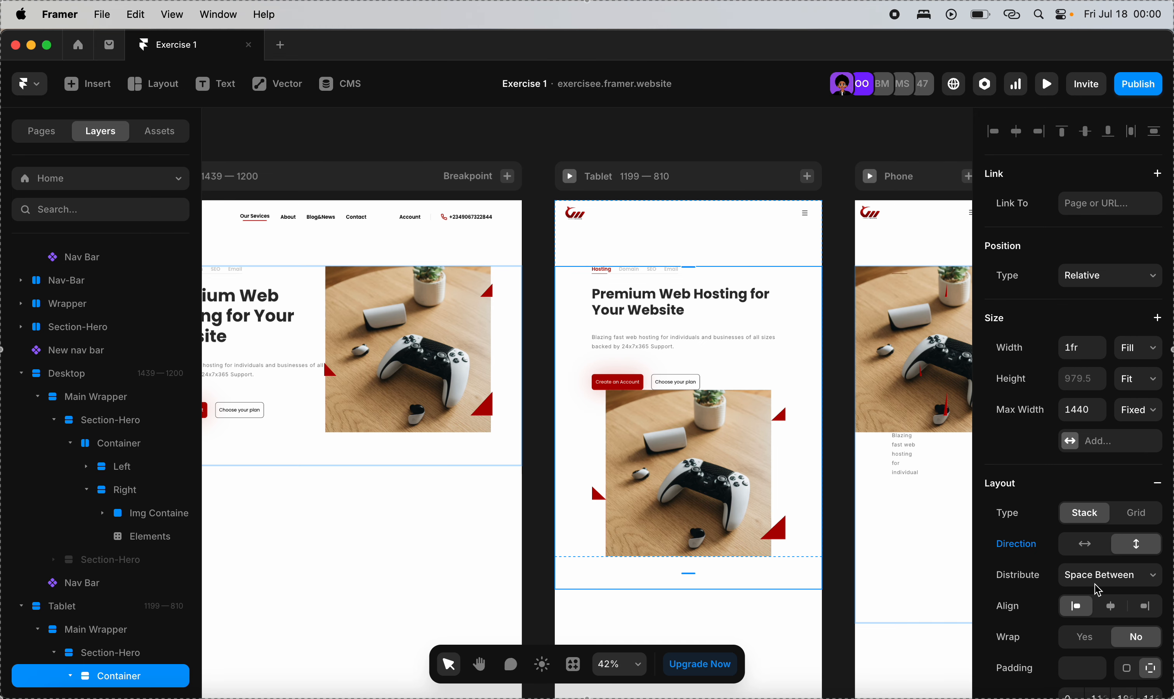
{"action": "scroll", "coordinate": [740, 421], "scroll_direction": "up", "scroll_amount": 5}
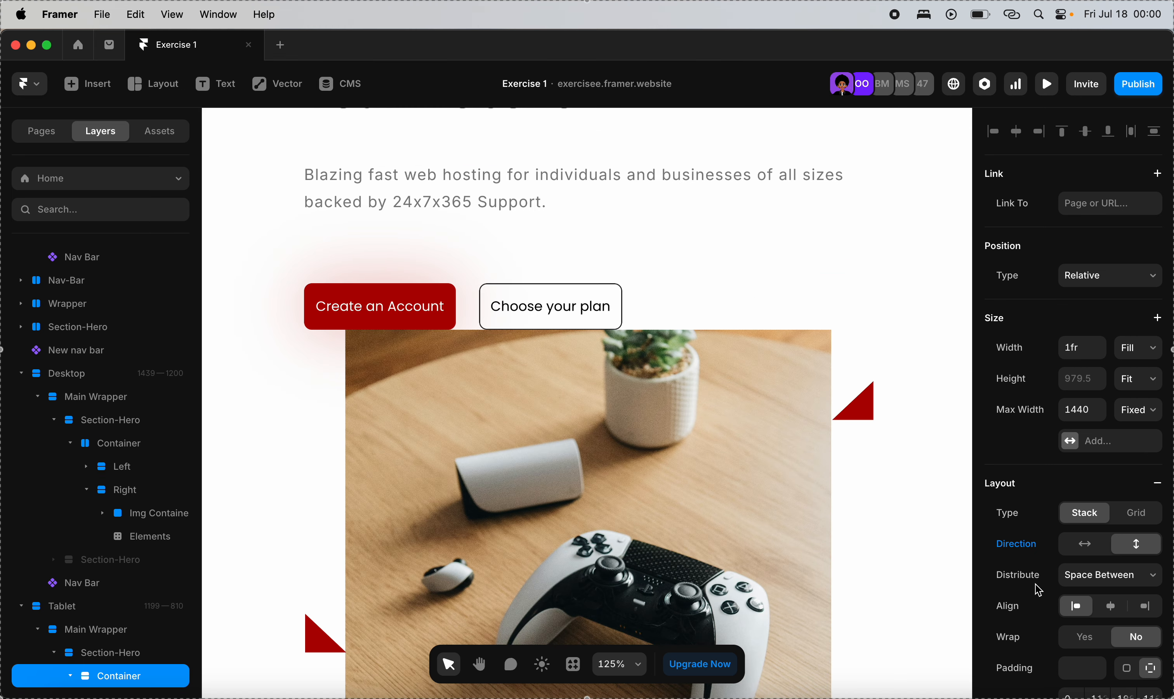
{"action": "left_click", "coordinate": [1077, 582]}
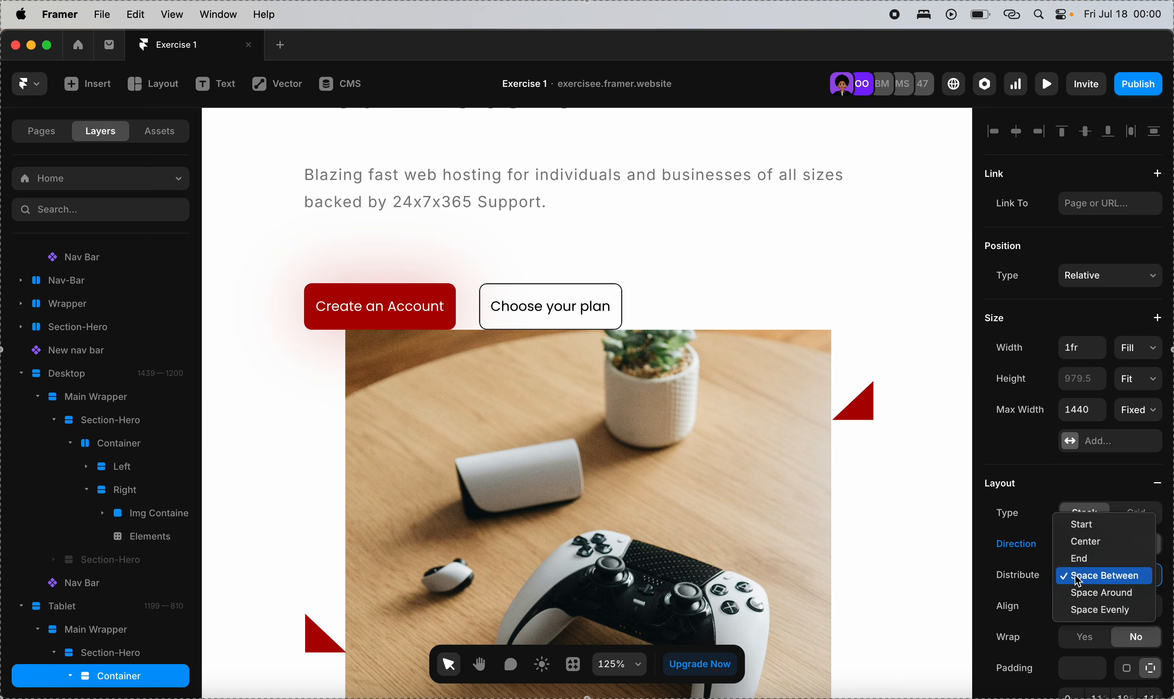
{"action": "left_click", "coordinate": [1080, 524]}
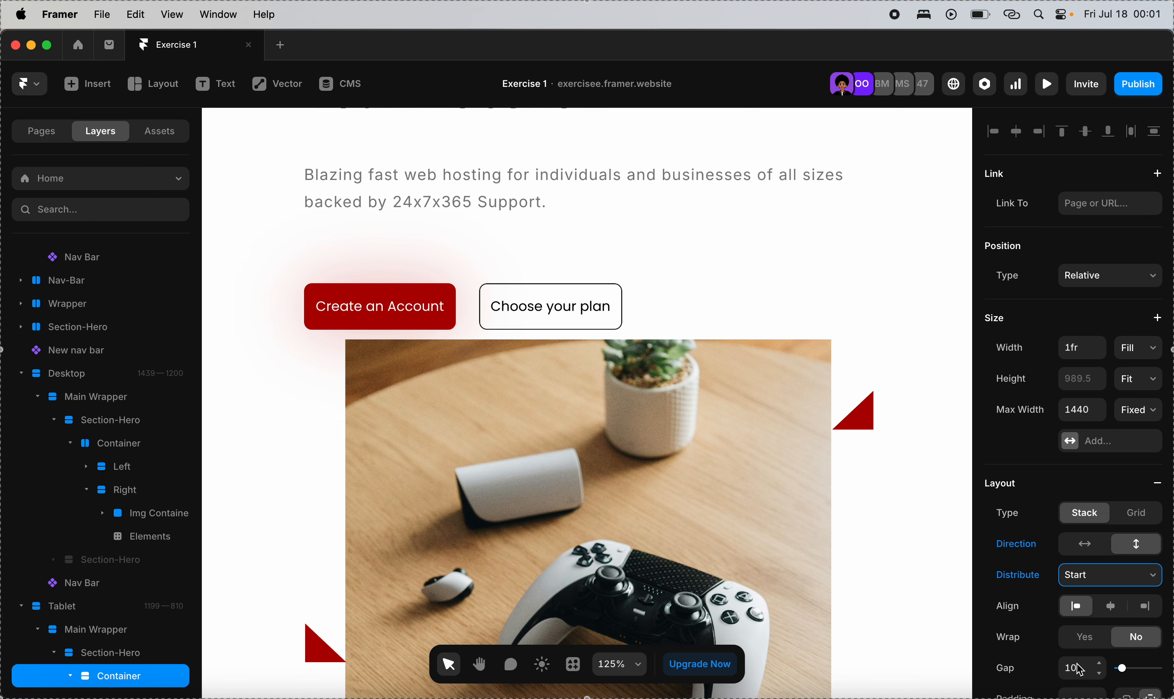
Set the gap of the Tablet hero Container to 32.
{"action": "scroll", "coordinate": [1079, 670], "scroll_direction": "down", "scroll_amount": 3}
{"action": "left_click", "coordinate": [1079, 554]}
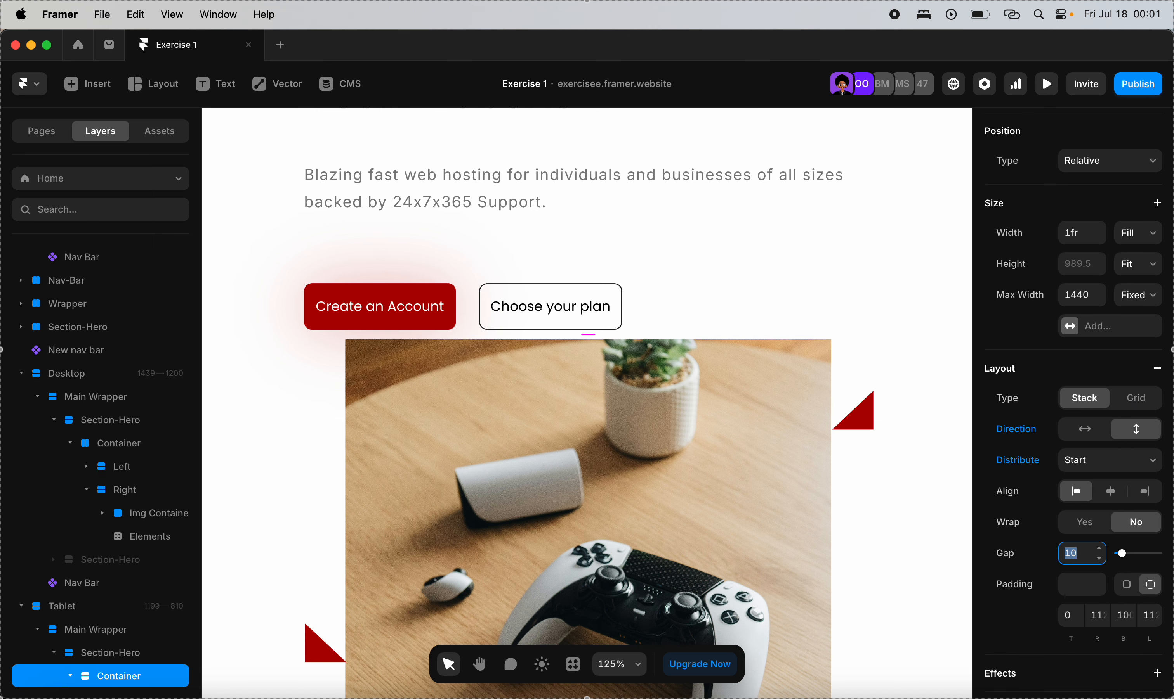
{"action": "type", "text": "32"}
{"action": "key", "text": "Return"}
{"action": "scroll", "coordinate": [601, 419], "scroll_direction": "down", "scroll_amount": 10}
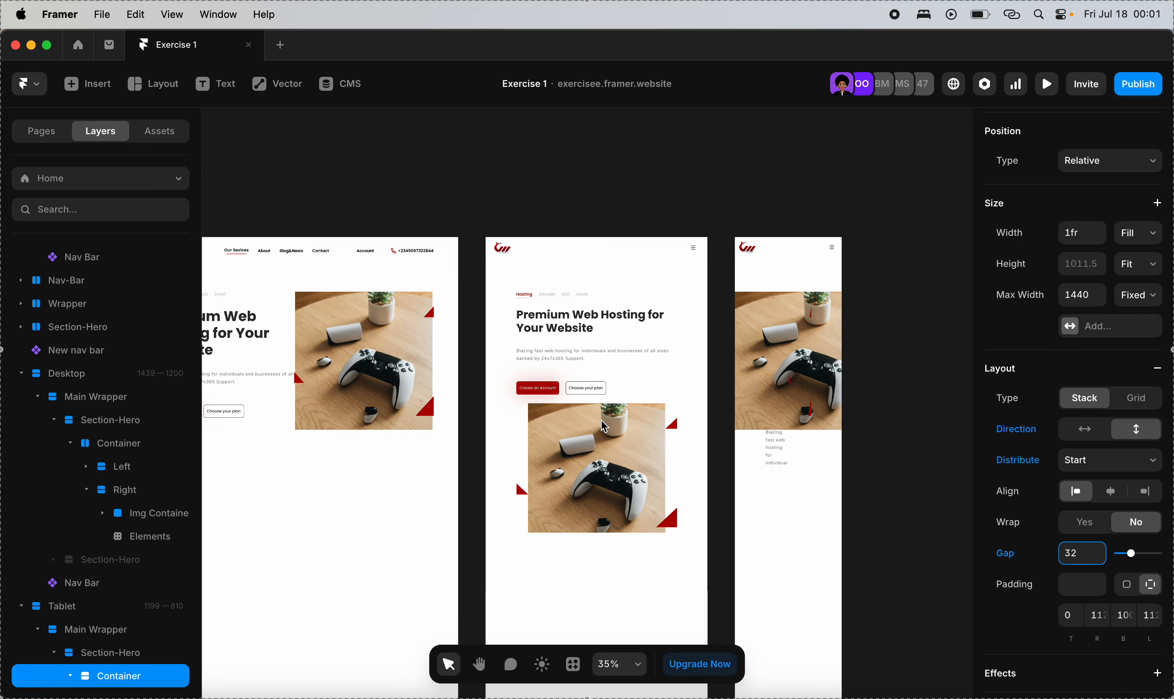
Remove the max width from the Right frame of the Tablet hero section.
{"action": "left_click", "coordinate": [549, 450]}
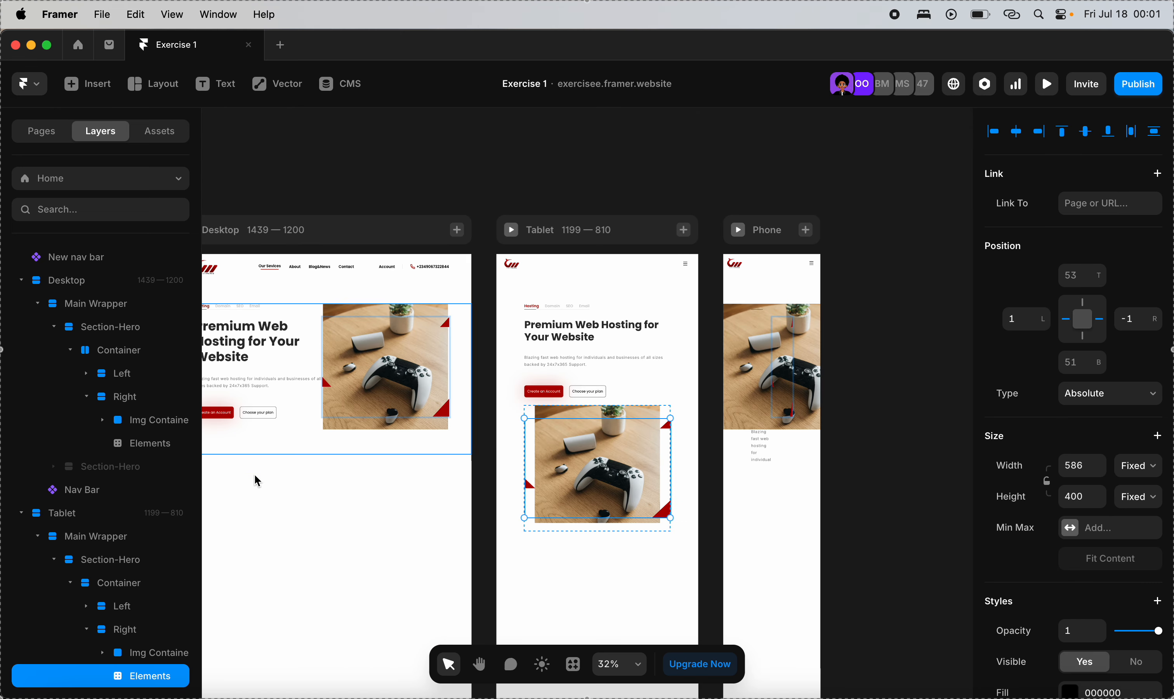
{"action": "left_click", "coordinate": [125, 629]}
{"action": "left_click", "coordinate": [111, 582]}
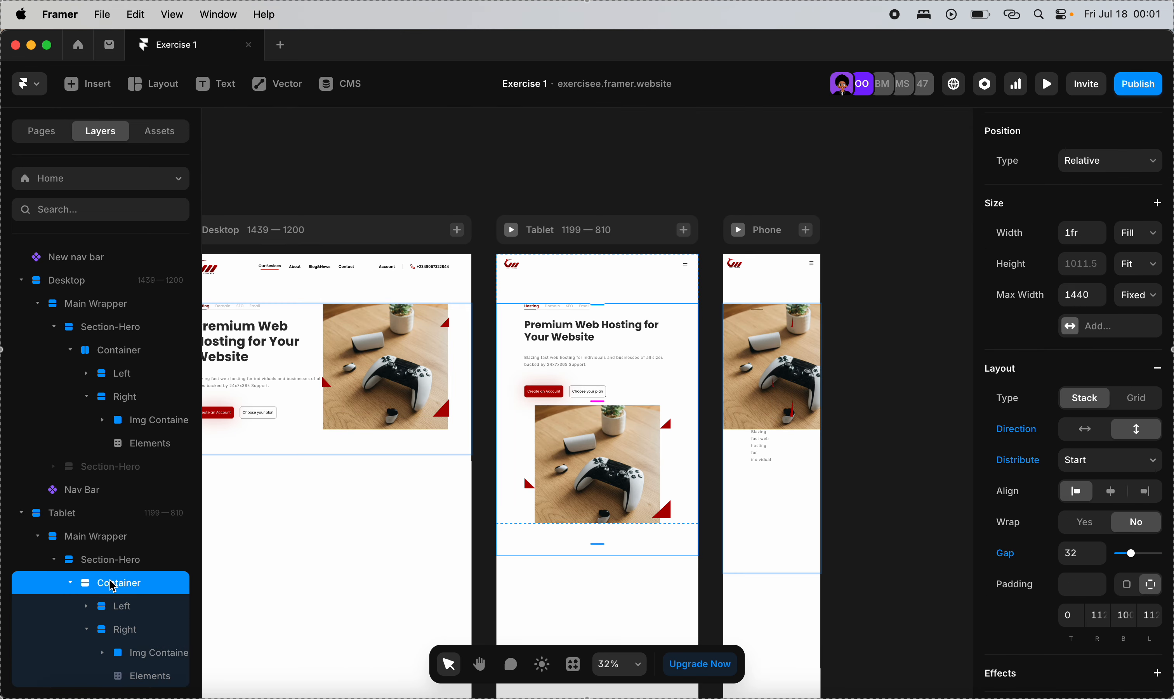
{"action": "left_click", "coordinate": [599, 461]}
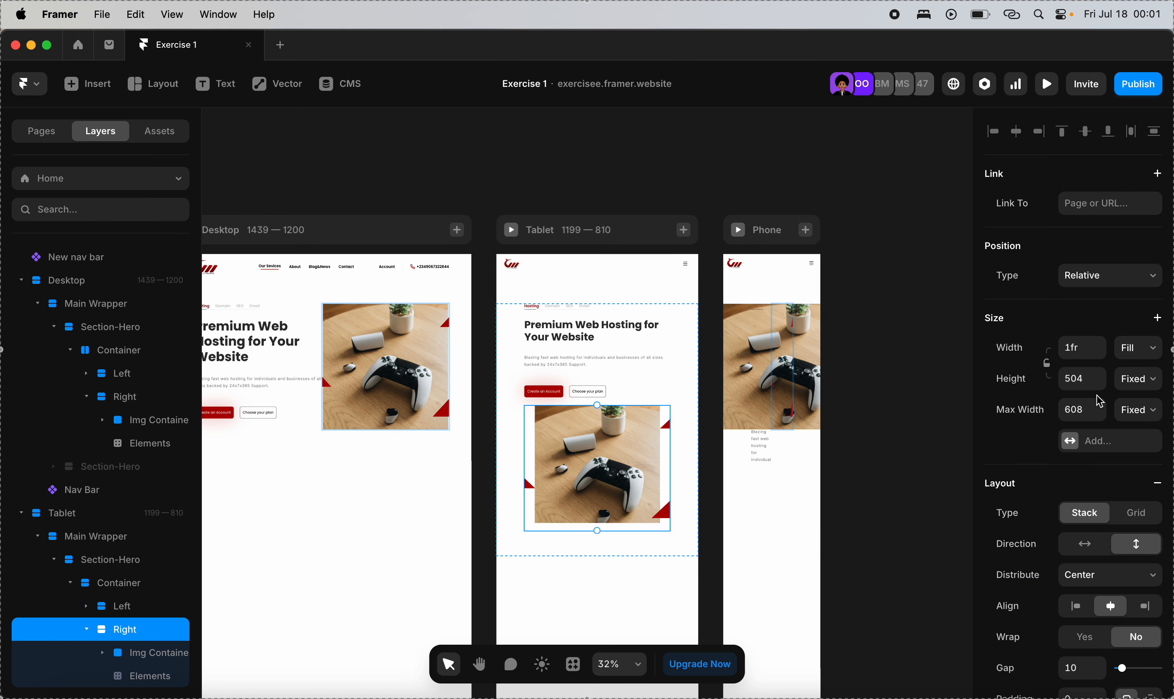
{"action": "right_click", "coordinate": [1068, 414]}
{"action": "left_click", "coordinate": [1077, 425]}
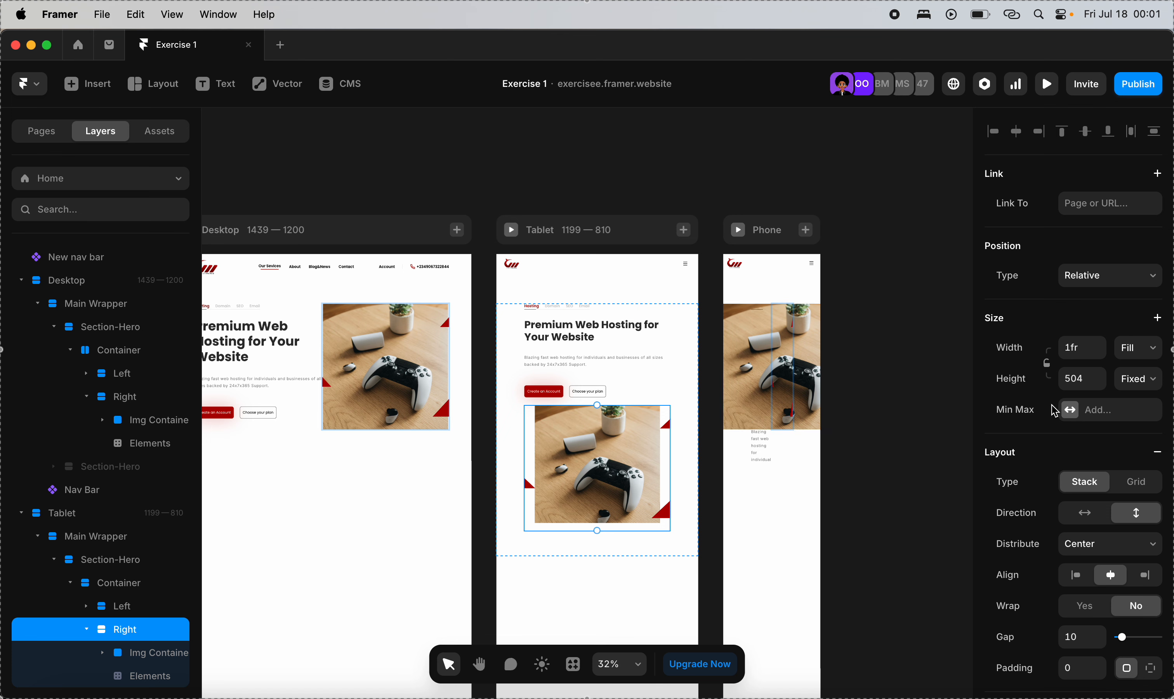
Set the Tablet hero Container's right and left padding to 32 and its bottom padding to 70.
{"action": "left_click", "coordinate": [513, 379]}
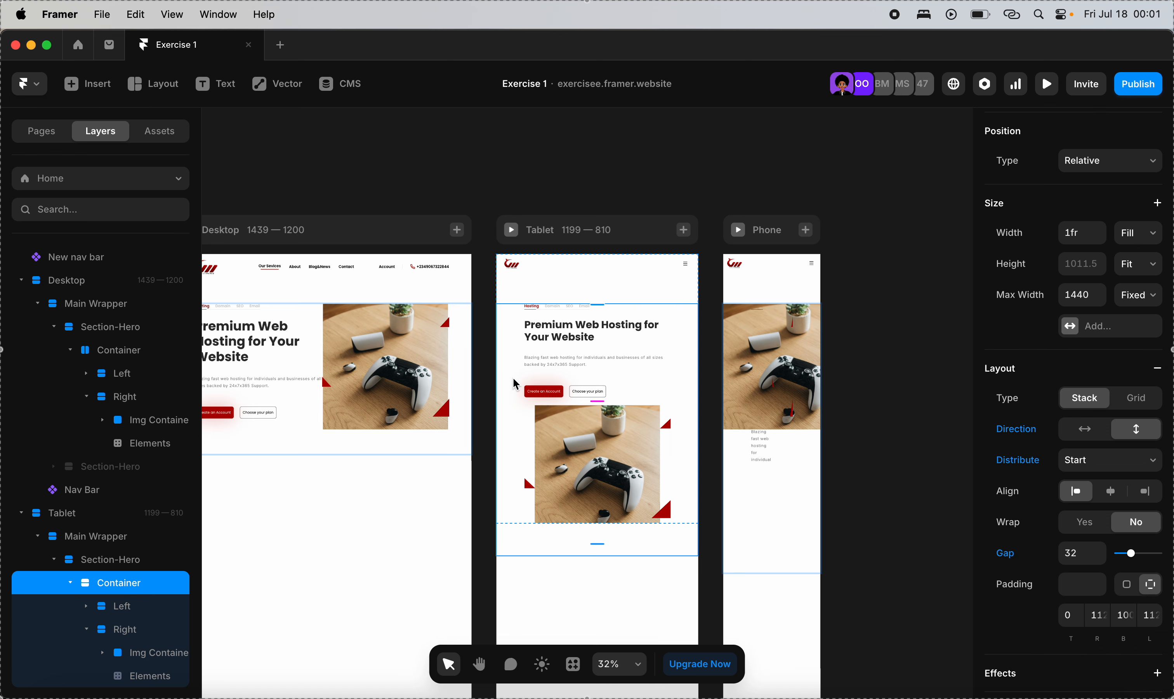
{"action": "left_click", "coordinate": [1096, 620]}
{"action": "type", "text": "32"}
{"action": "left_click", "coordinate": [1161, 617]}
{"action": "type", "text": "32"}
{"action": "left_click", "coordinate": [1125, 616]}
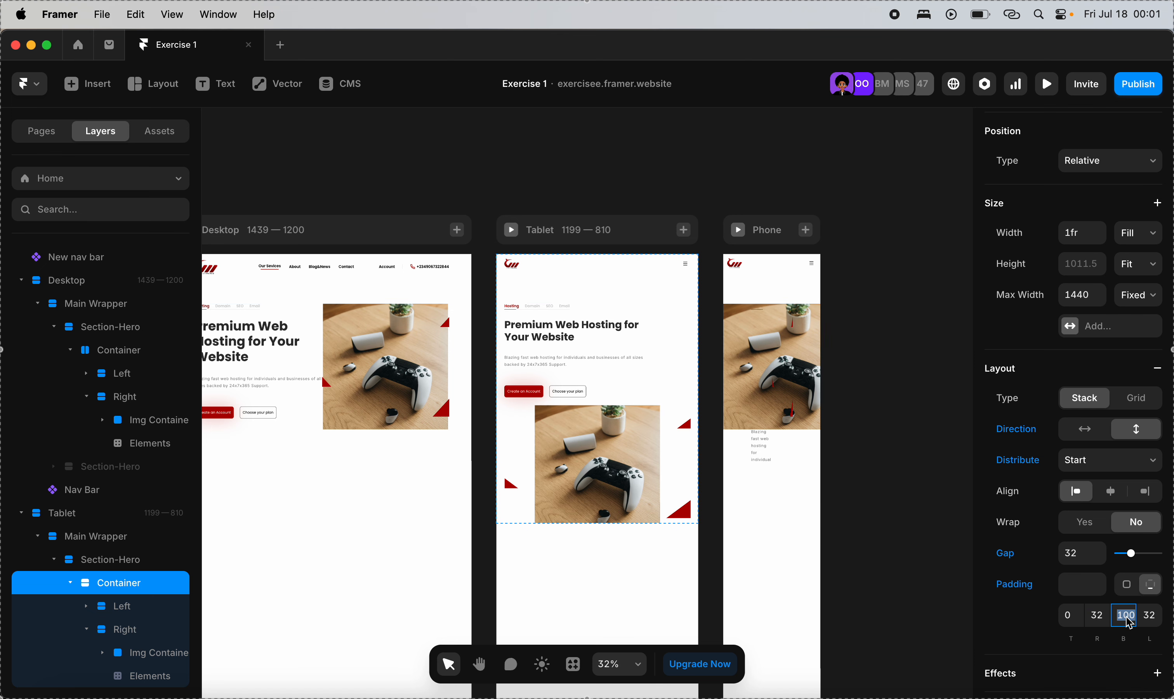
{"action": "type", "text": "70"}
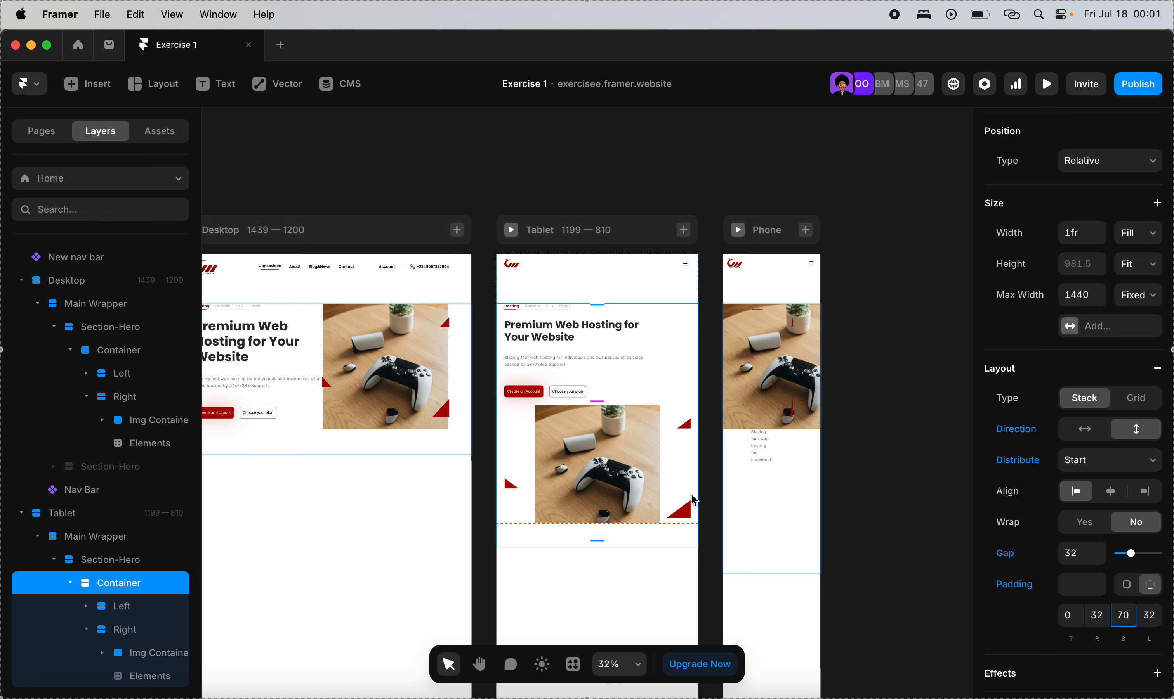
Check the width sizing options of the Tablet hero image and its parent frames.
{"action": "left_click", "coordinate": [630, 417]}
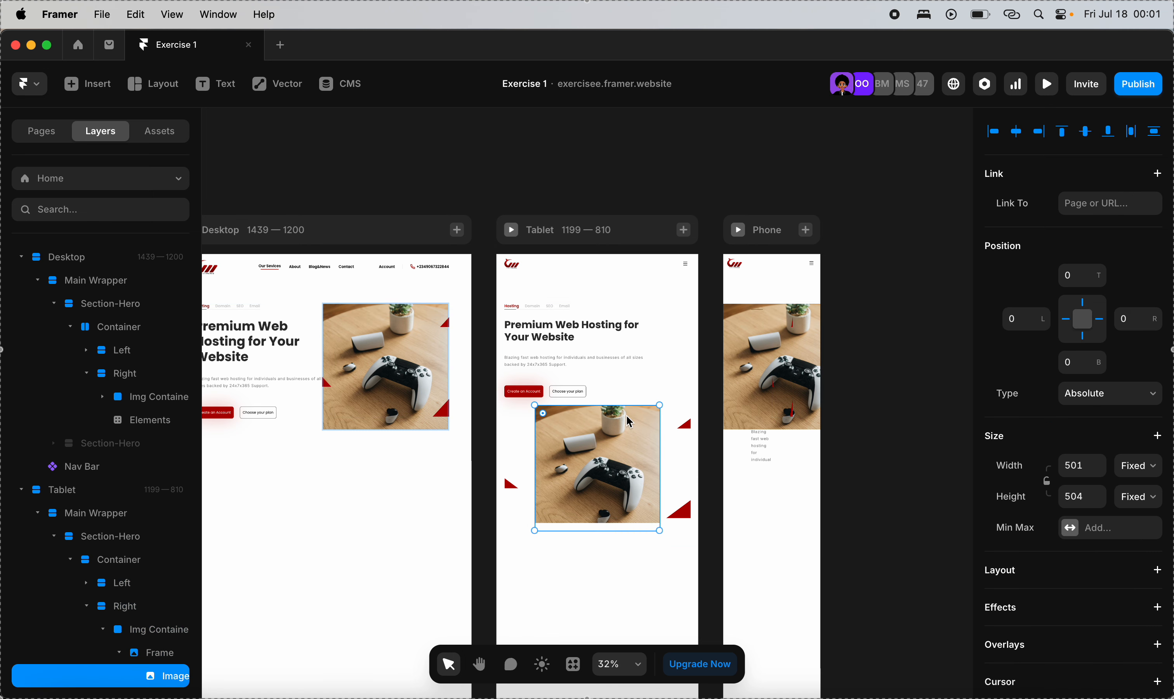
{"action": "left_click", "coordinate": [1146, 466]}
{"action": "left_click", "coordinate": [1146, 471]}
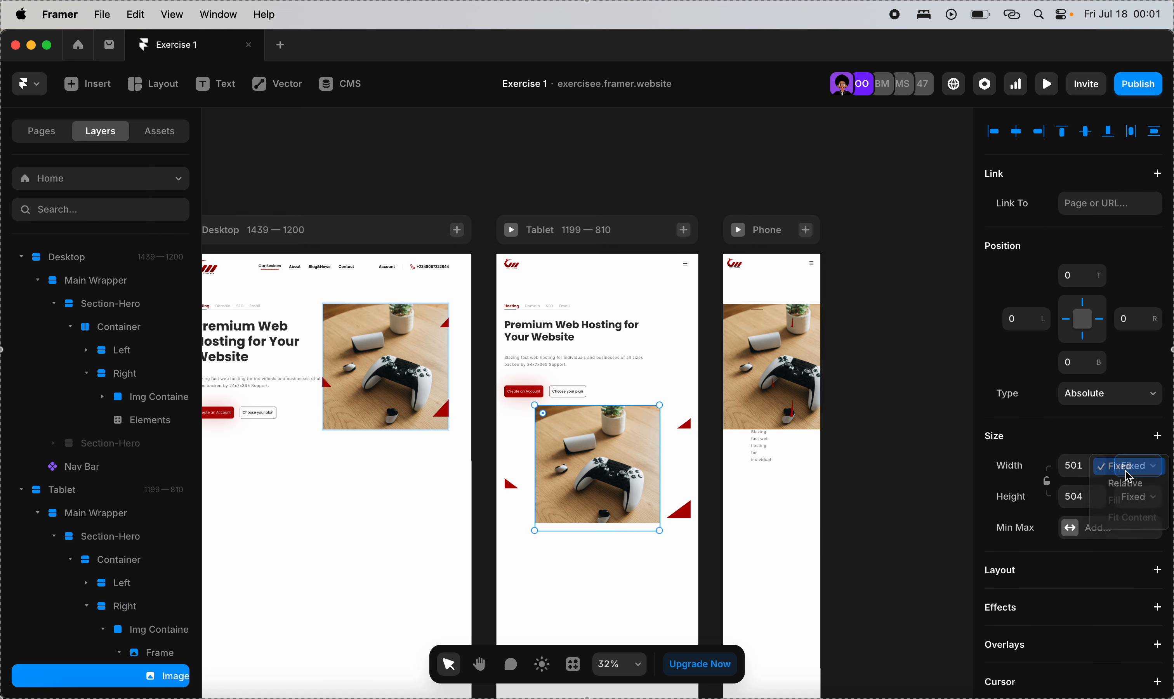
{"action": "left_click", "coordinate": [142, 657]}
{"action": "left_click", "coordinate": [1155, 473]}
{"action": "left_click", "coordinate": [1143, 469]}
{"action": "left_click", "coordinate": [148, 631]}
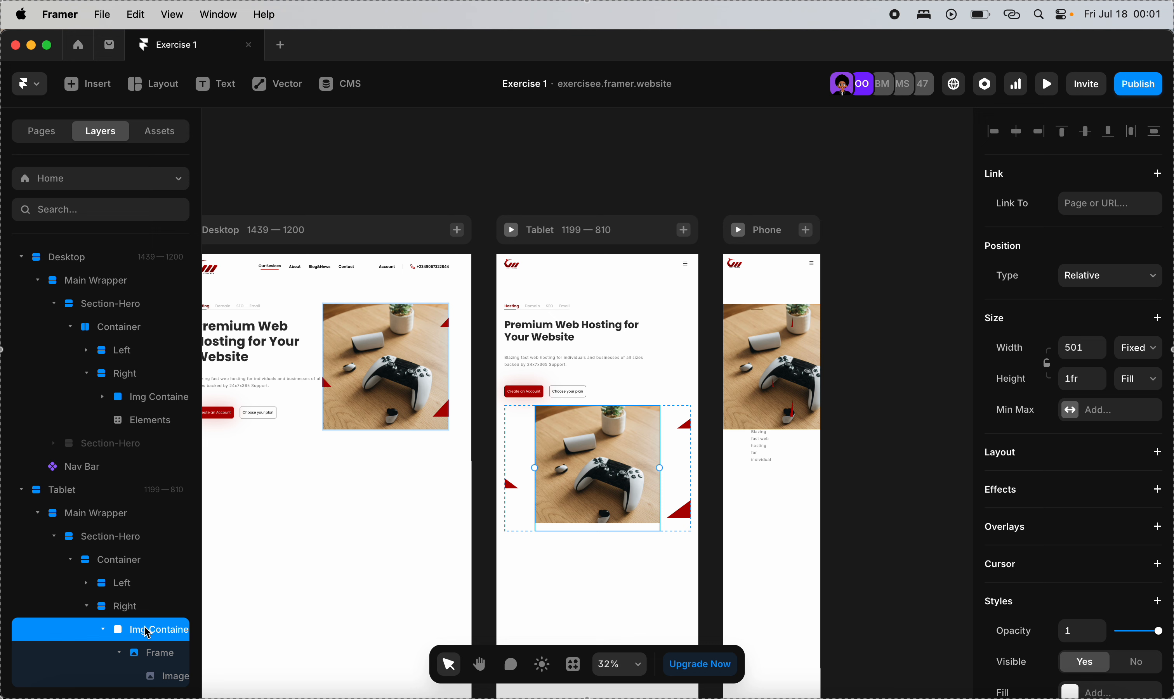
Set the height of the Tablet hero's Right frame to Fit Content.
{"action": "left_click", "coordinate": [127, 609]}
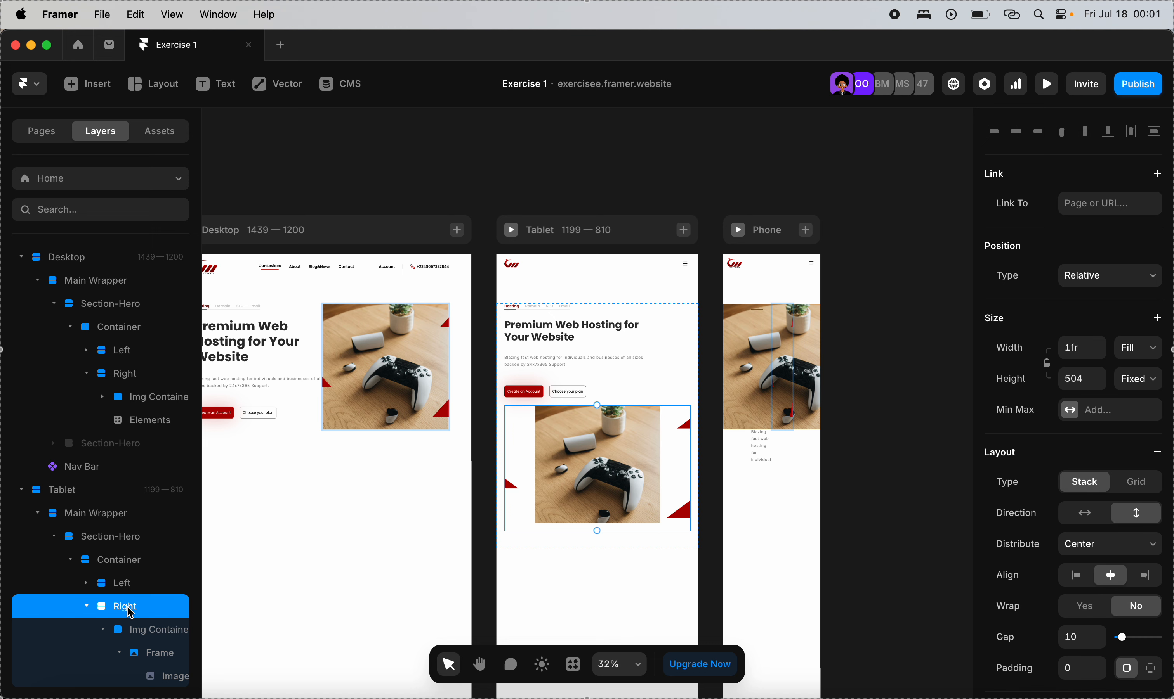
{"action": "left_click", "coordinate": [1157, 374]}
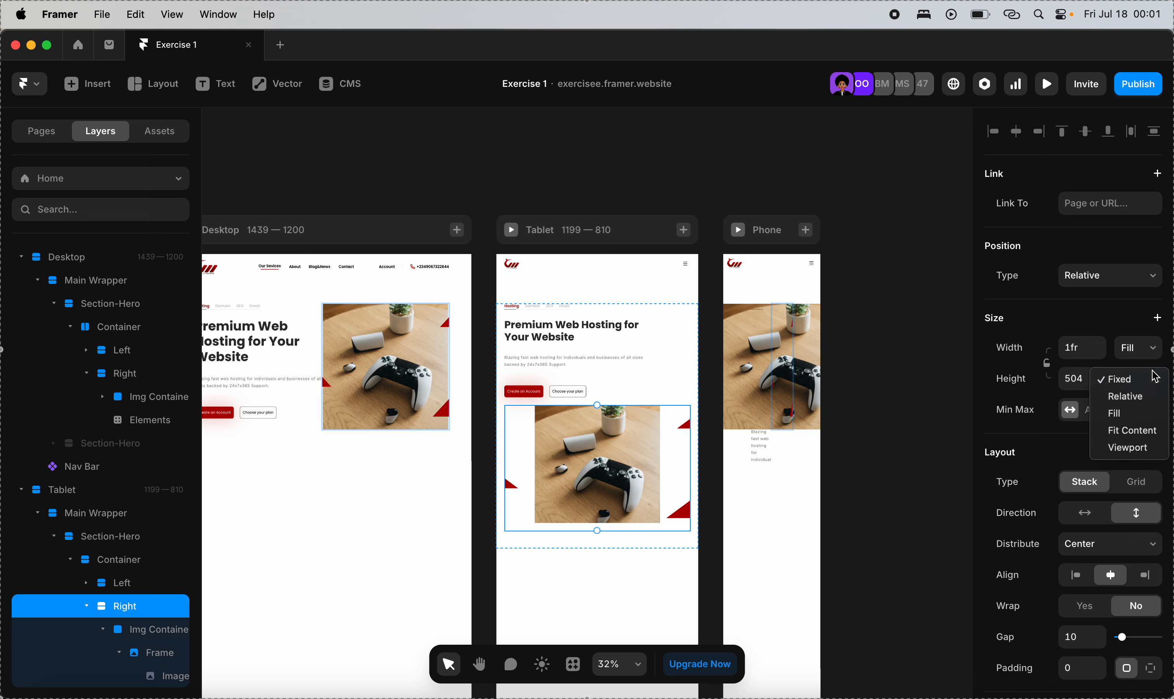
{"action": "left_click", "coordinate": [1129, 431]}
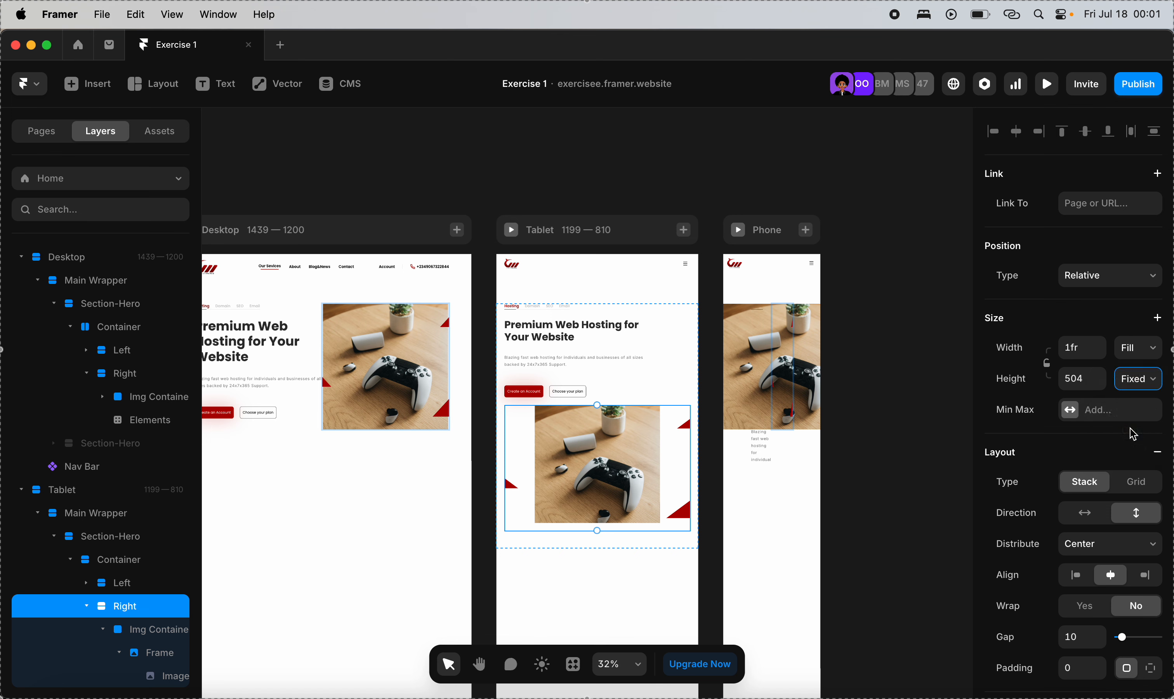
Examine the Tablet hero image's fill settings and width options, and the sizing of its image container.
{"action": "left_click", "coordinate": [575, 490]}
{"action": "left_click", "coordinate": [581, 416]}
{"action": "double_click", "coordinate": [581, 413]}
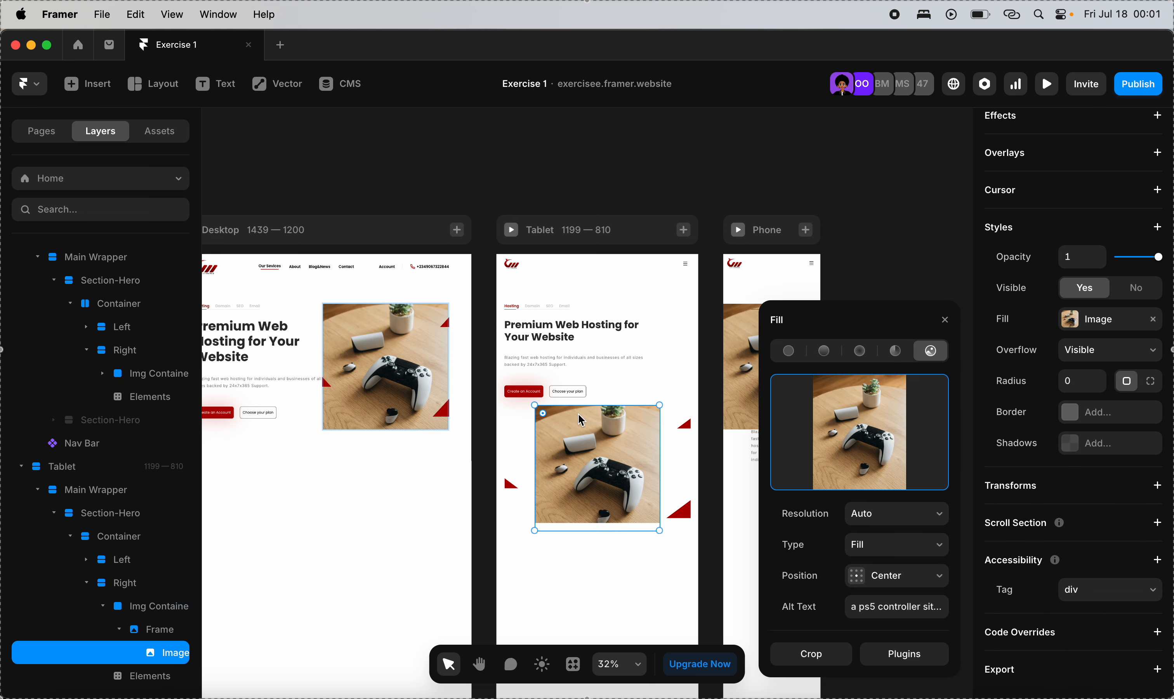
{"action": "scroll", "coordinate": [1114, 317], "scroll_direction": "up", "scroll_amount": 8}
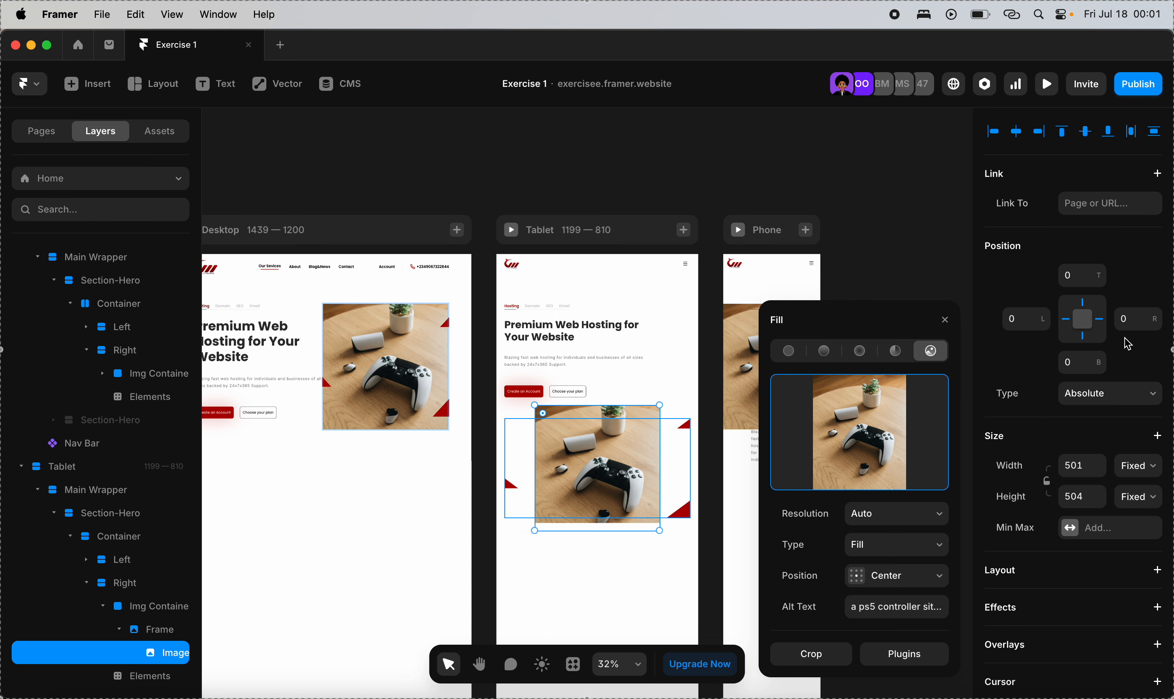
{"action": "left_click", "coordinate": [1141, 470]}
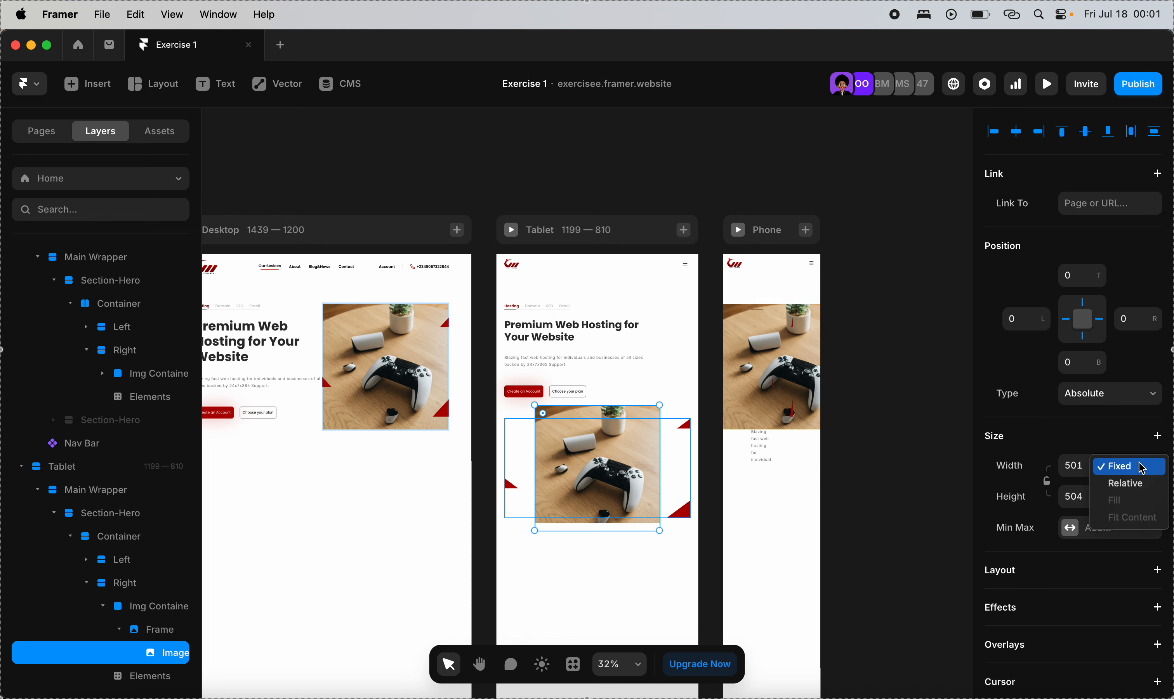
{"action": "left_click", "coordinate": [663, 458]}
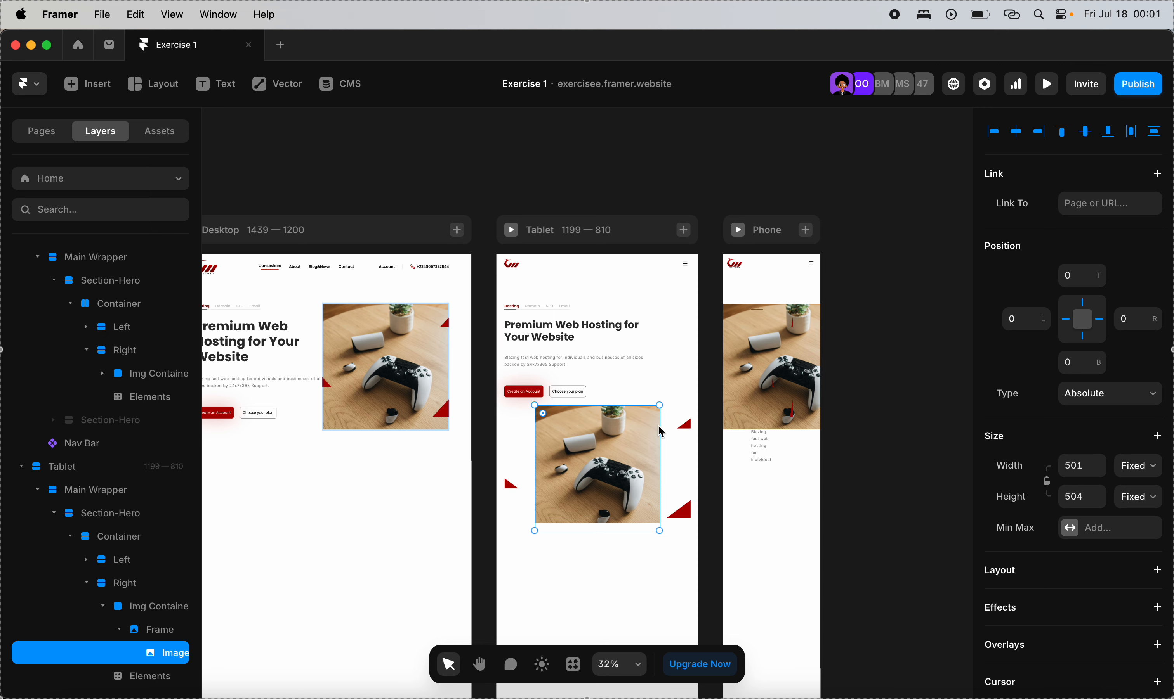
{"action": "scroll", "coordinate": [660, 431], "scroll_direction": "up", "scroll_amount": 5}
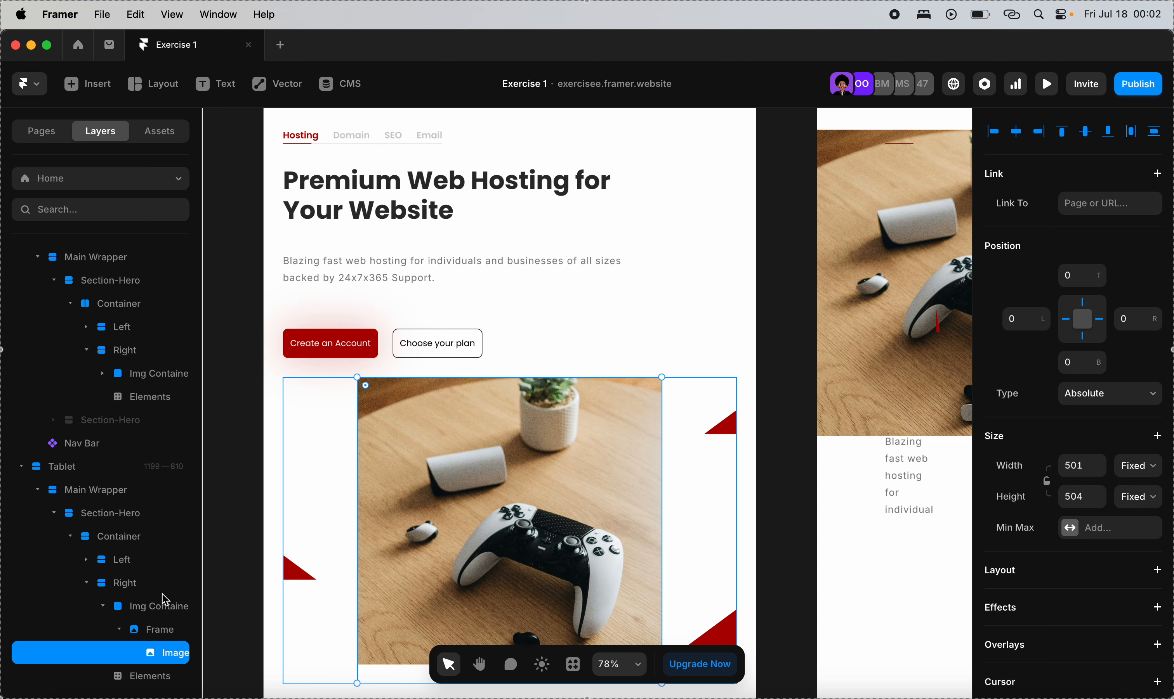
{"action": "left_click", "coordinate": [165, 603]}
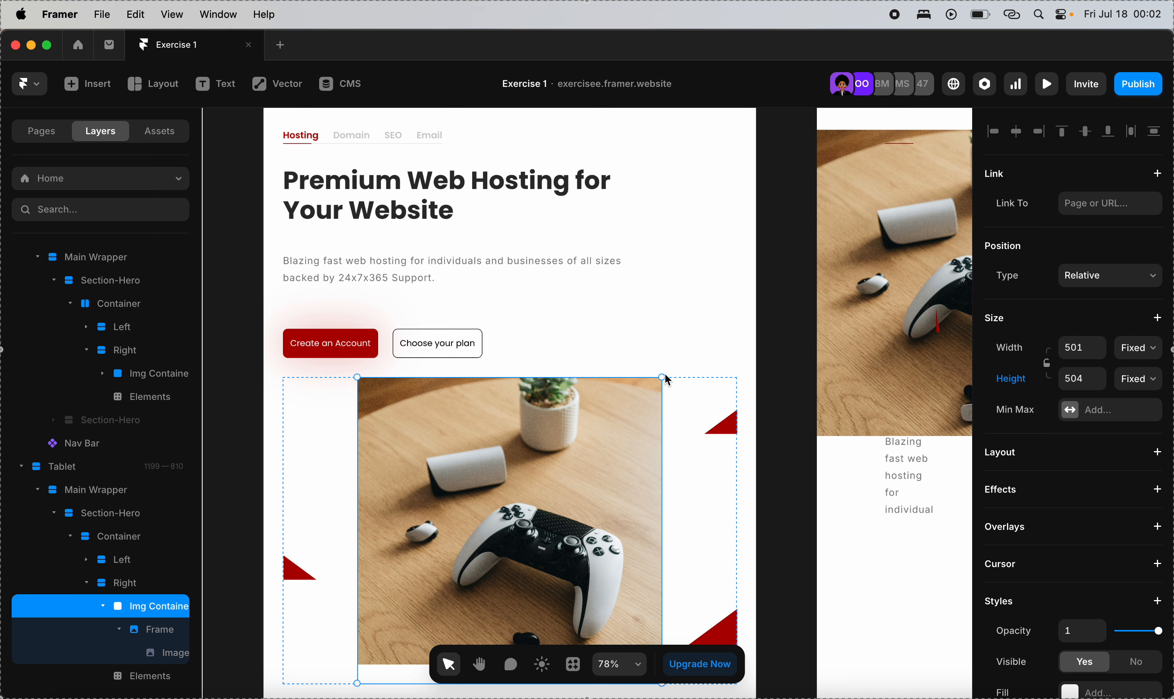
{"action": "scroll", "coordinate": [664, 385], "scroll_direction": "down", "scroll_amount": 5}
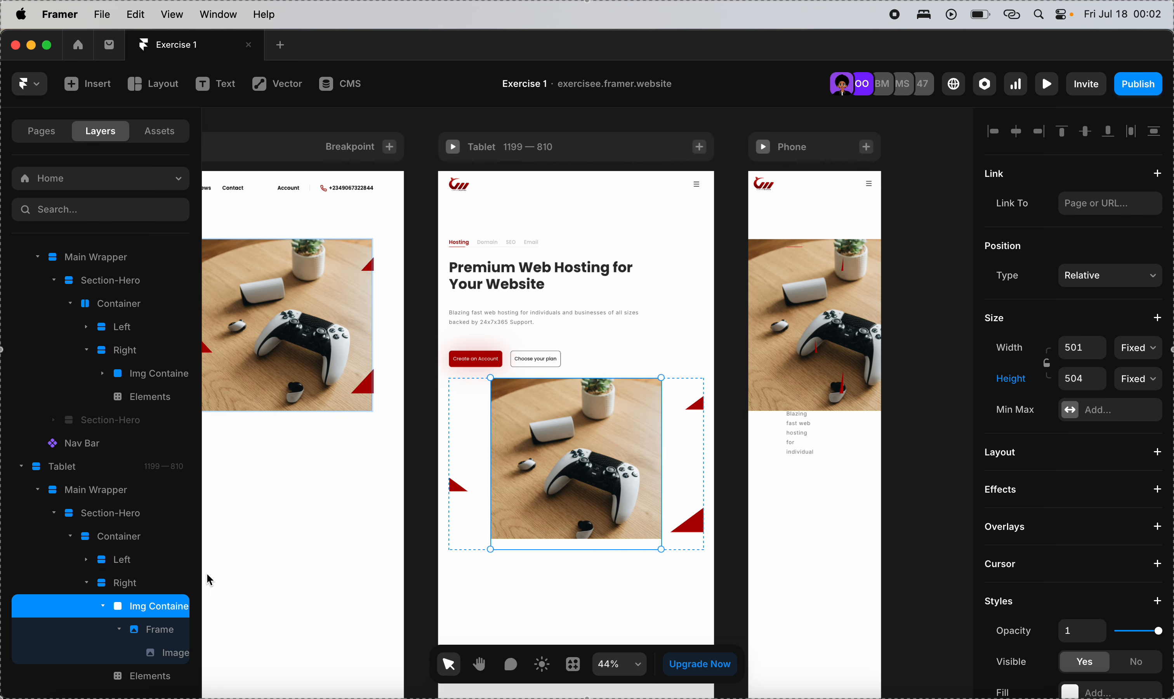
Check the sizing of the Tablet hero's Right frame and the width options of its Elements layer.
{"action": "left_click", "coordinate": [140, 584]}
{"action": "scroll", "coordinate": [785, 433], "scroll_direction": "right", "scroll_amount": 3}
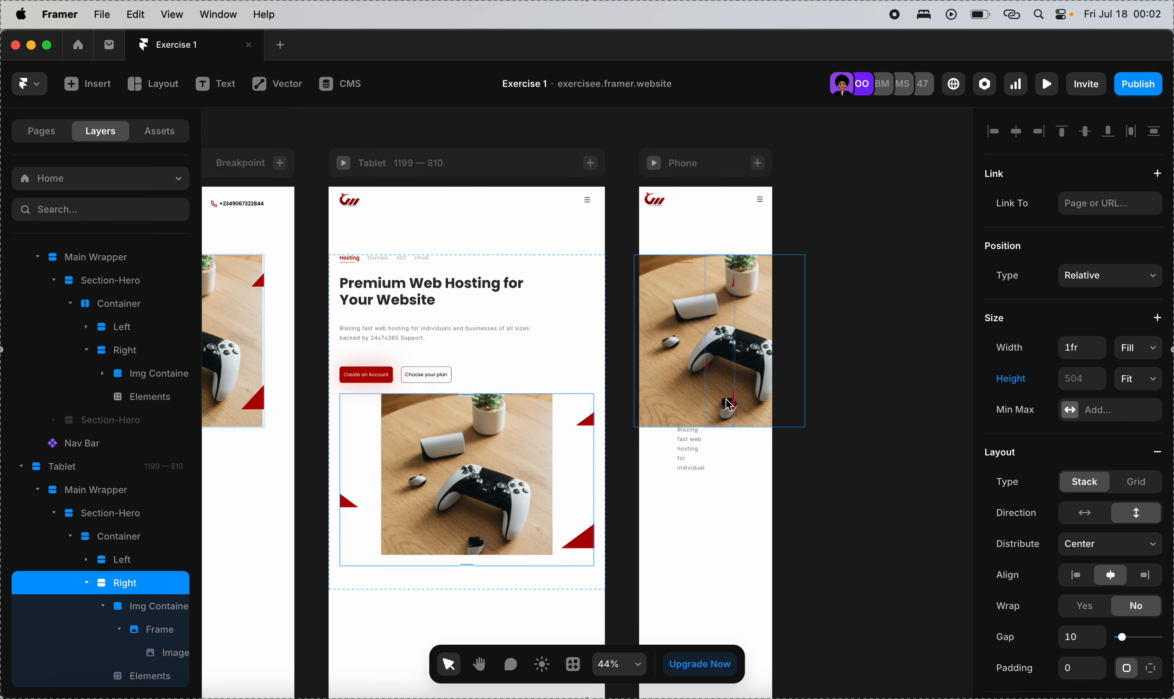
{"action": "left_click", "coordinate": [504, 388]}
{"action": "left_click", "coordinate": [489, 415], "text": "super"}
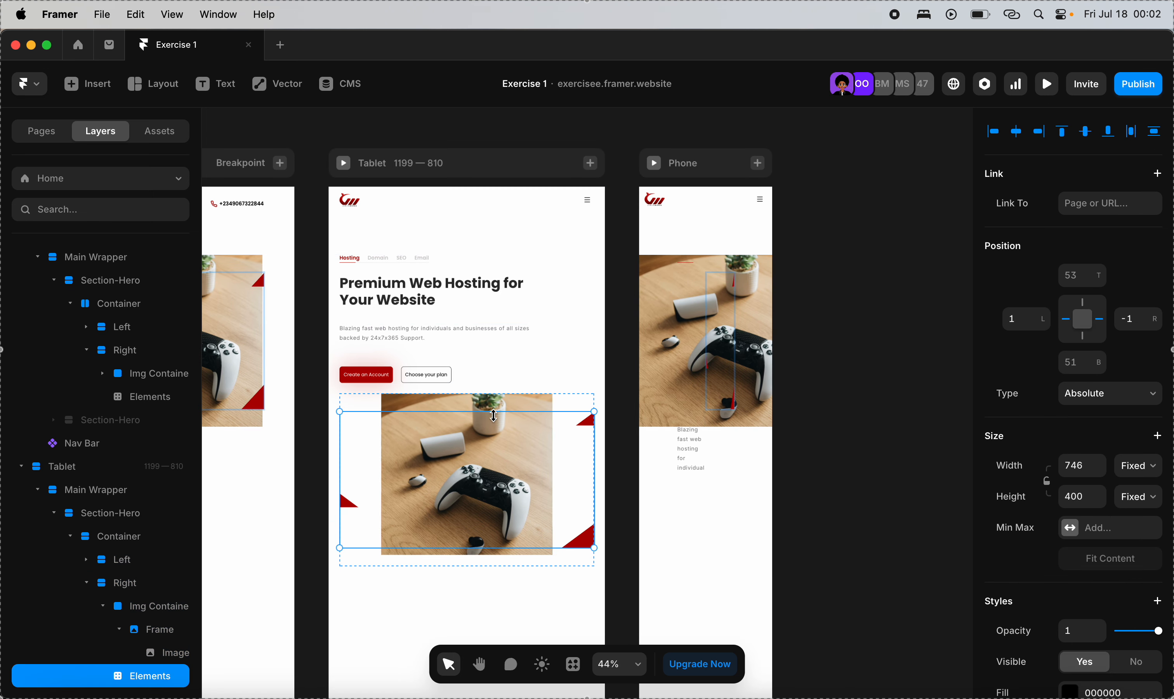
{"action": "left_click", "coordinate": [1157, 463]}
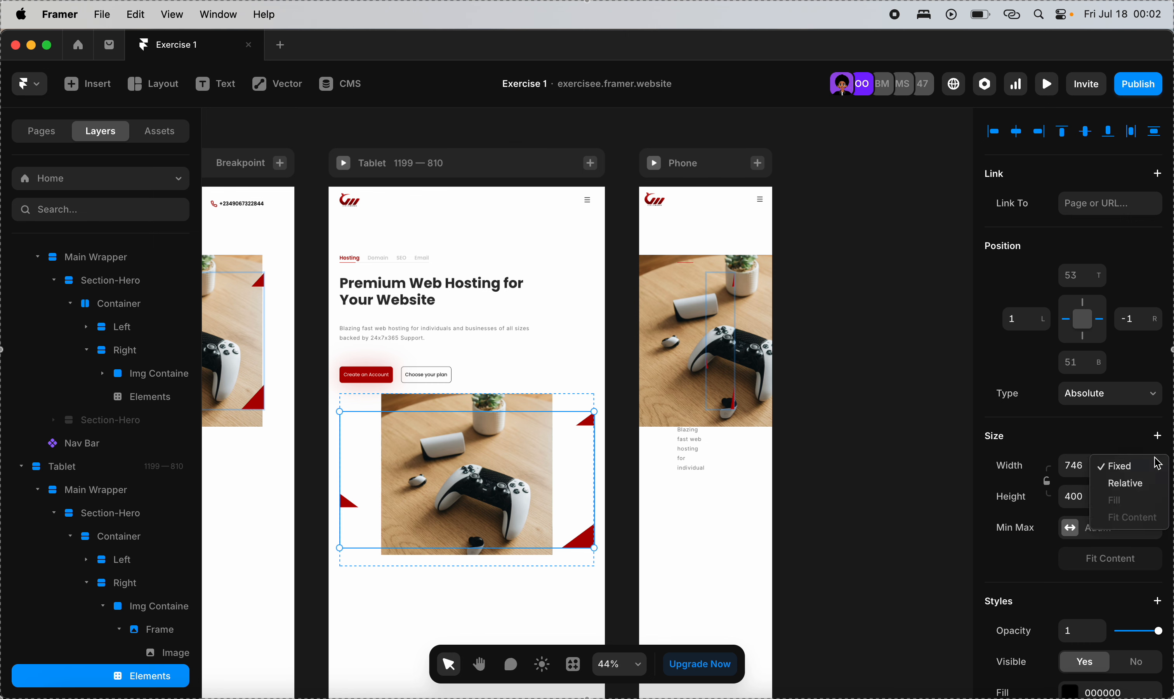
{"action": "left_click", "coordinate": [704, 401]}
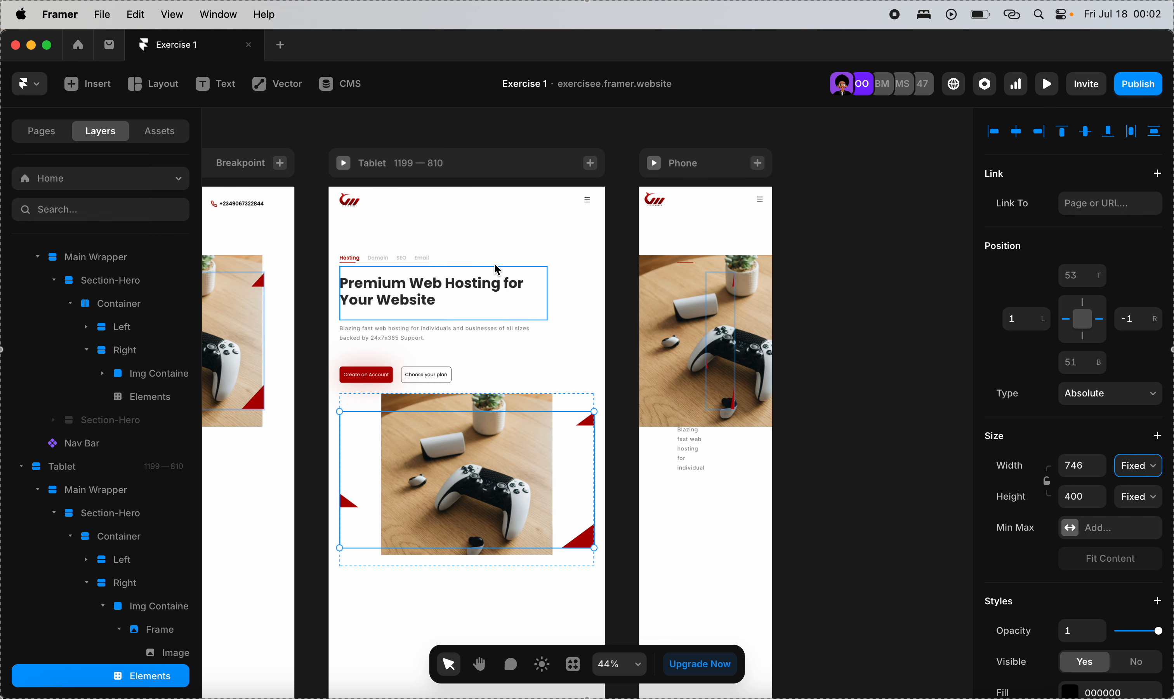
Remove the max width from the Left frame of the Tablet hero section.
{"action": "left_click", "coordinate": [495, 372]}
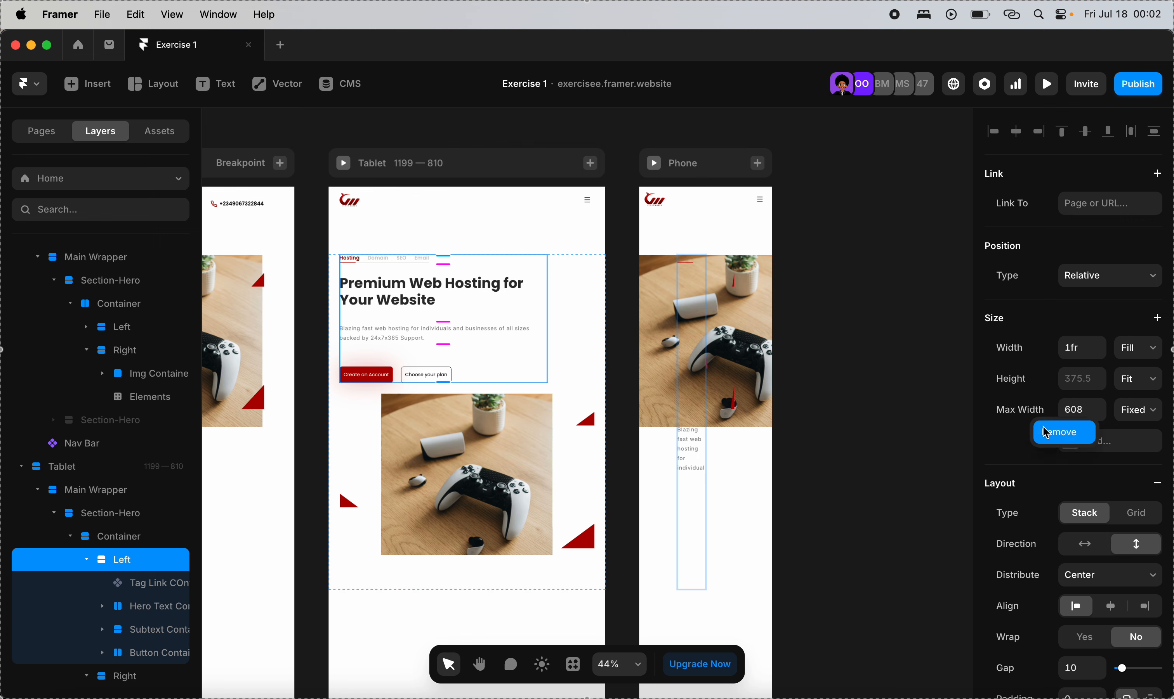
{"action": "left_click", "coordinate": [1037, 413]}
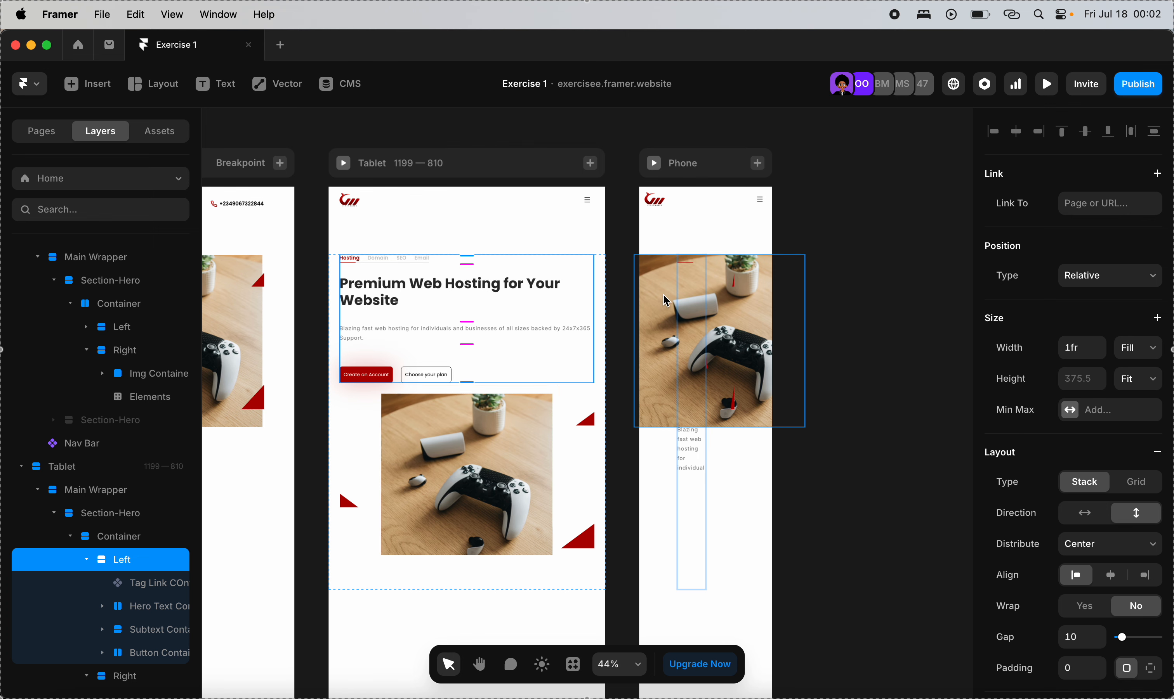
Set the top padding of the Phone Section-Hero to 150.
{"action": "left_click", "coordinate": [671, 258]}
{"action": "scroll", "coordinate": [1072, 477], "scroll_direction": "down", "scroll_amount": 5}
{"action": "left_click", "coordinate": [1073, 513]}
{"action": "type", "text": "150"}
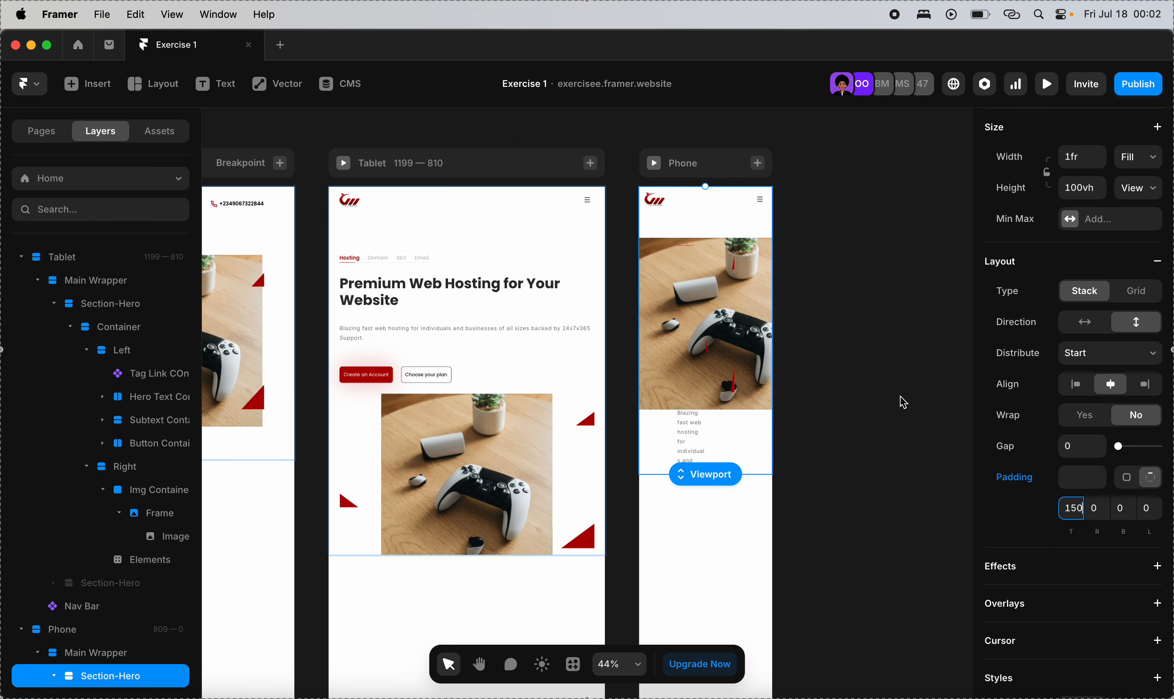
{"action": "scroll", "coordinate": [902, 398], "scroll_direction": "up", "scroll_amount": 3}
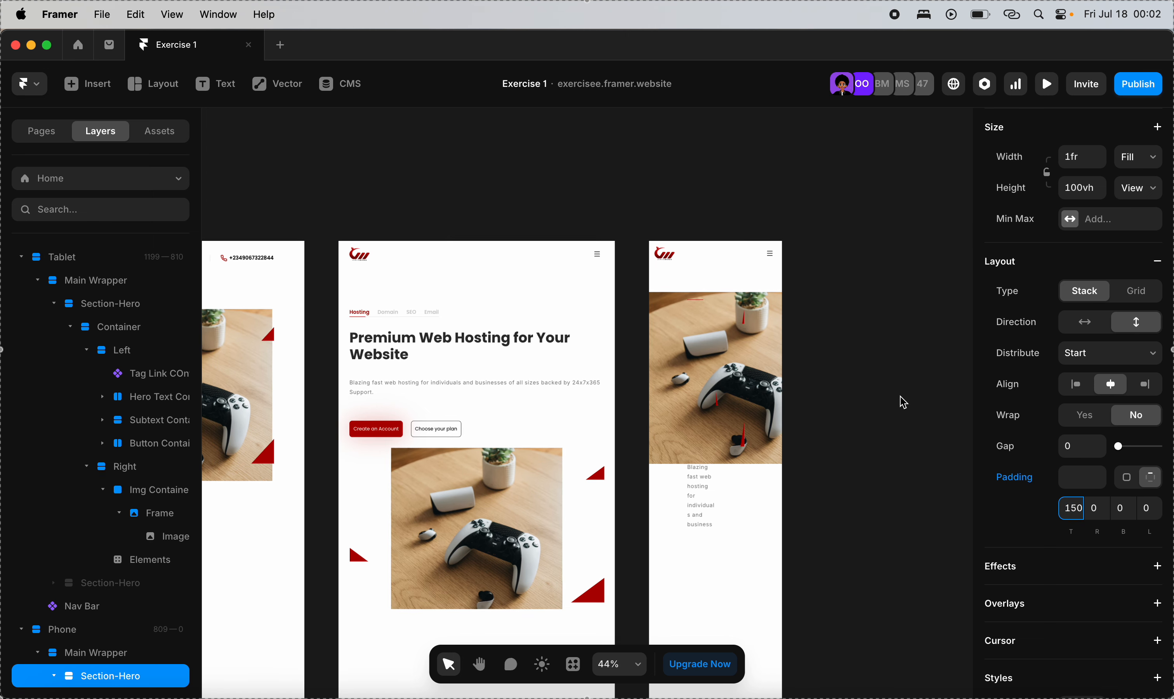
Check the width sizing options of the Phone hero image.
{"action": "left_click", "coordinate": [673, 485]}
{"action": "left_click", "coordinate": [669, 459]}
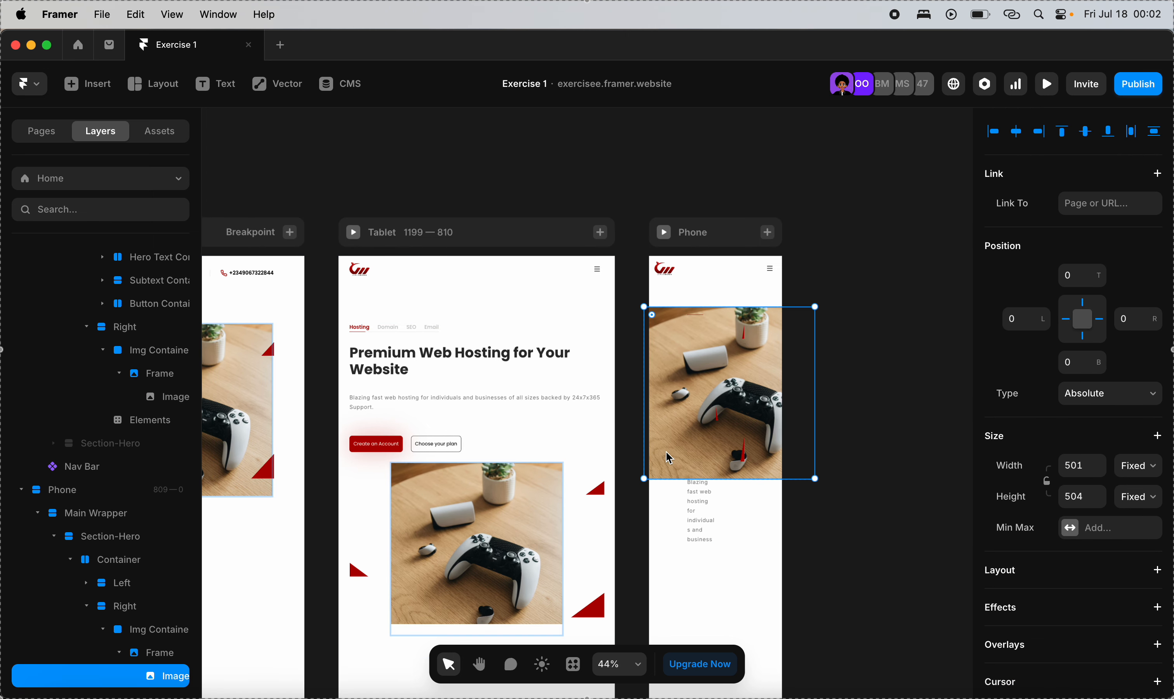
{"action": "left_click", "coordinate": [1138, 466]}
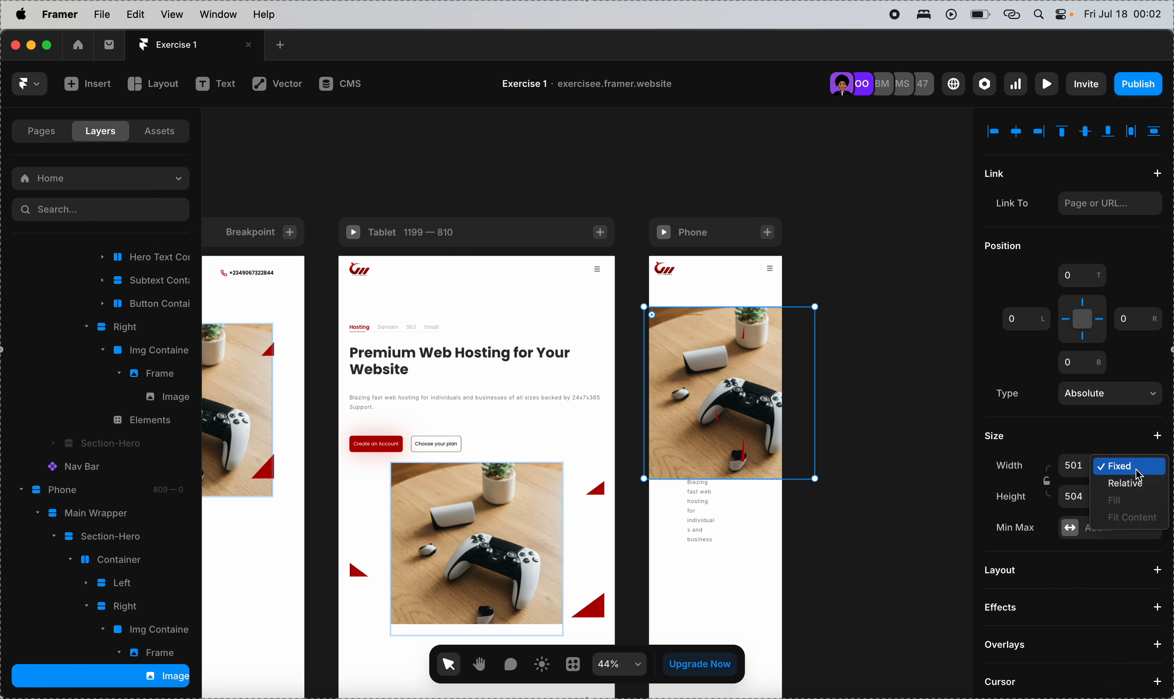
{"action": "left_click", "coordinate": [1139, 476]}
Stack the Phone hero Container's content vertically and set its right and left padding to 16.
{"action": "left_click", "coordinate": [684, 528]}
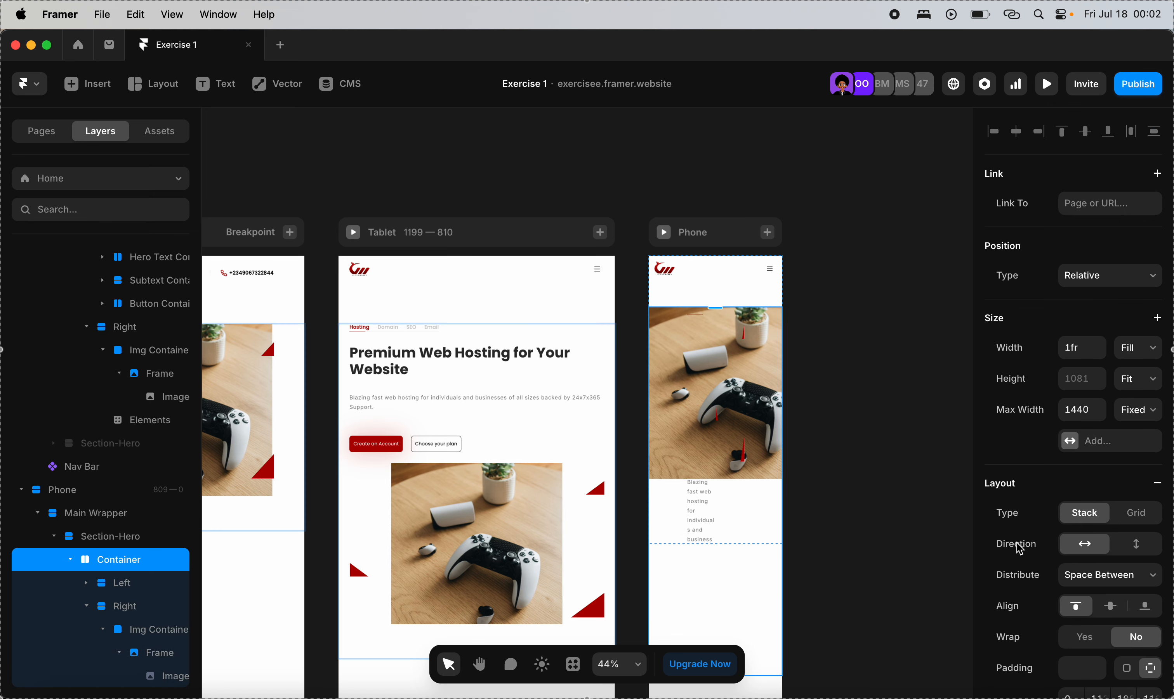
{"action": "left_click", "coordinate": [1142, 548]}
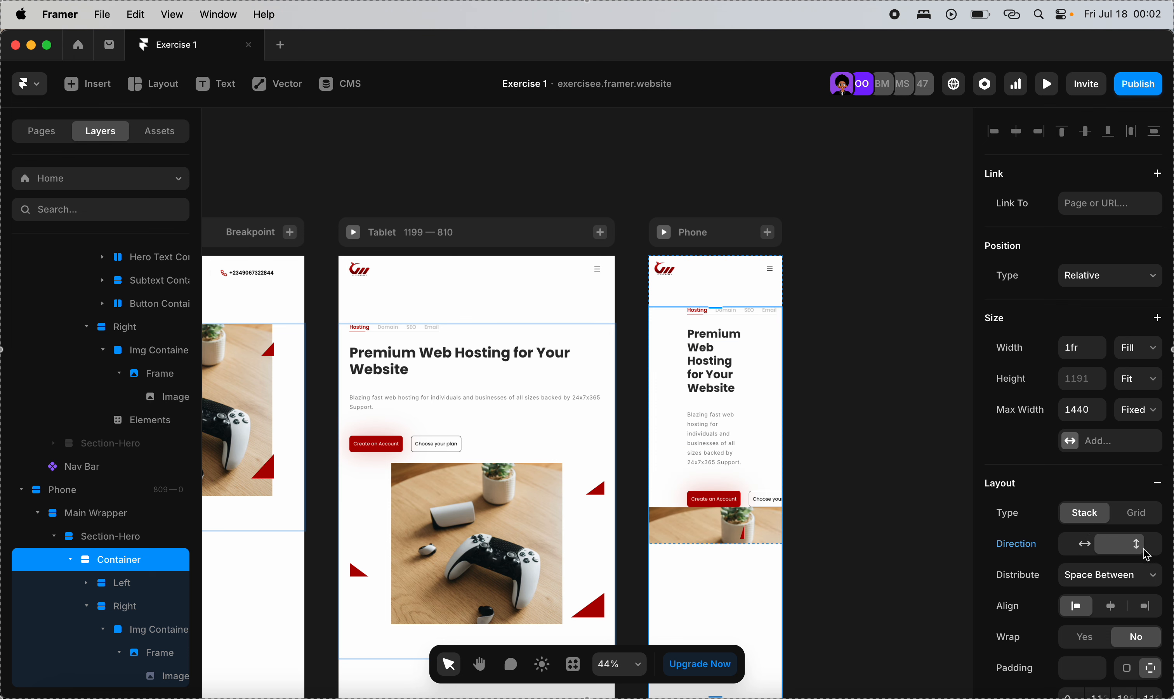
{"action": "scroll", "coordinate": [1086, 572], "scroll_direction": "down", "scroll_amount": 4}
{"action": "left_click", "coordinate": [1096, 612]}
{"action": "type", "text": "16"}
{"action": "left_click", "coordinate": [1149, 605]}
{"action": "type", "text": "16"}
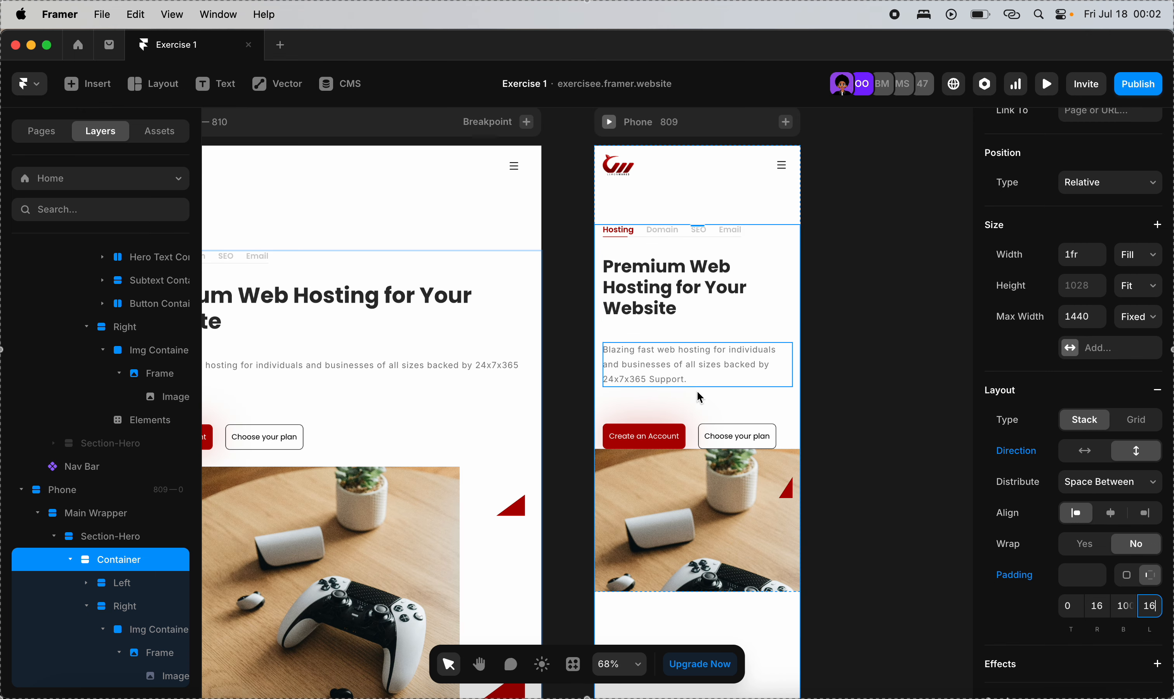
Distribute the Phone hero Container's content from the Start and set its gap to 50.
{"action": "left_click", "coordinate": [1096, 486]}
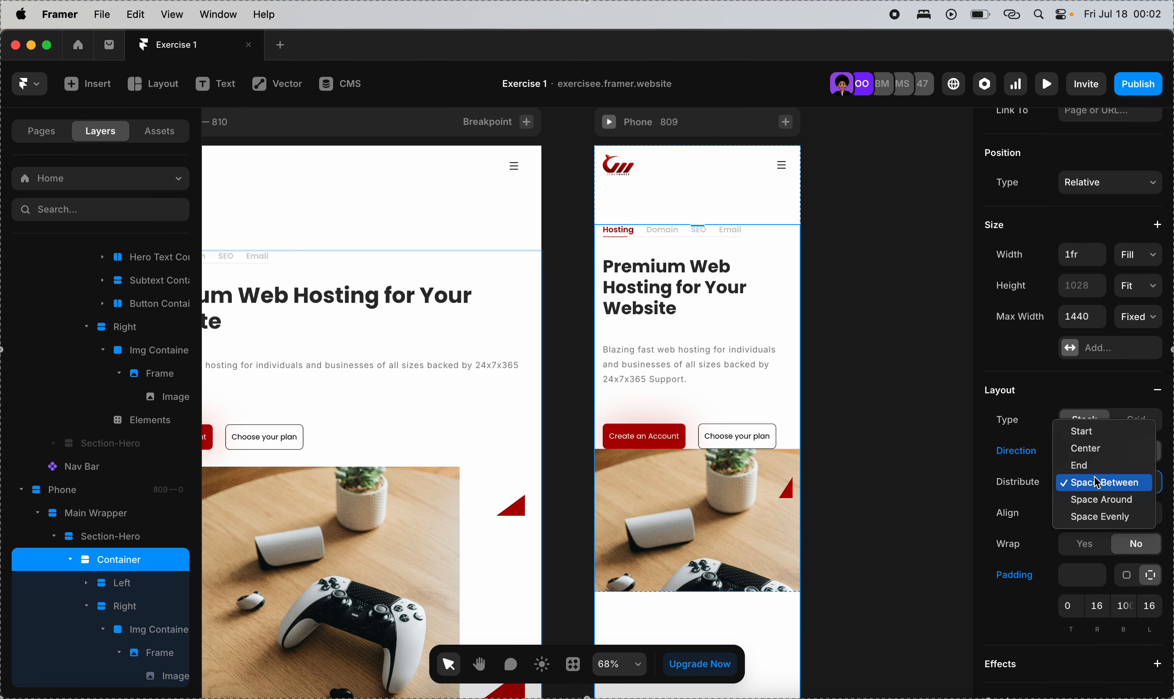
{"action": "left_click", "coordinate": [1086, 428]}
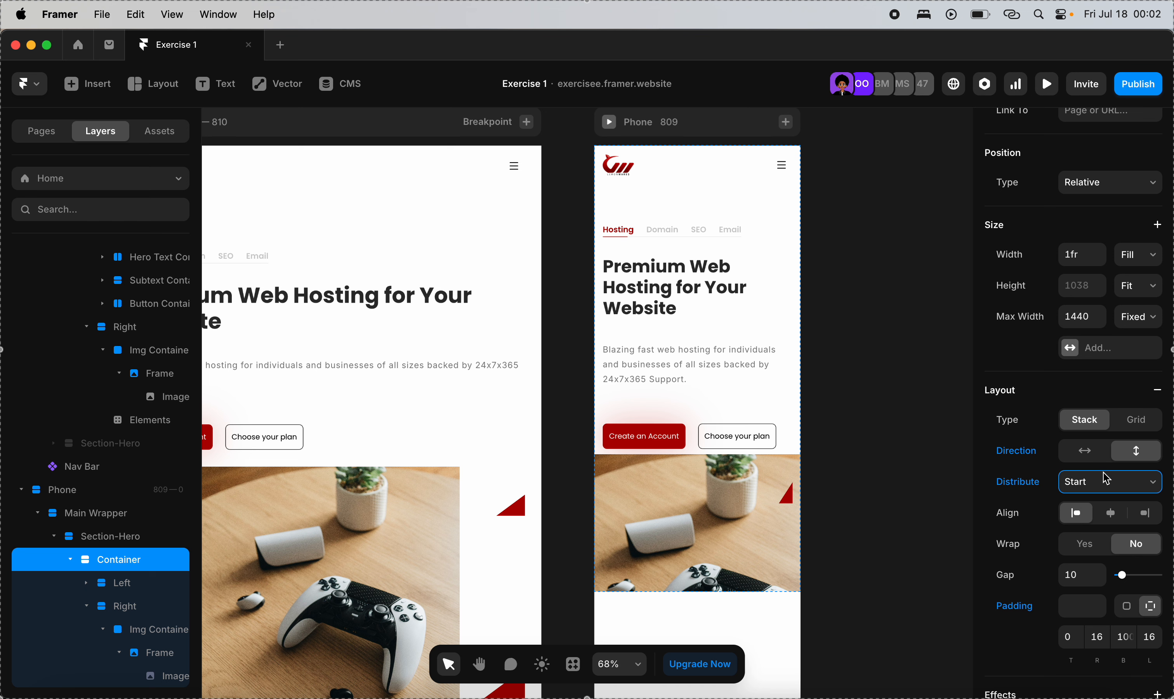
{"action": "left_click", "coordinate": [1084, 576]}
{"action": "type", "text": "6"}
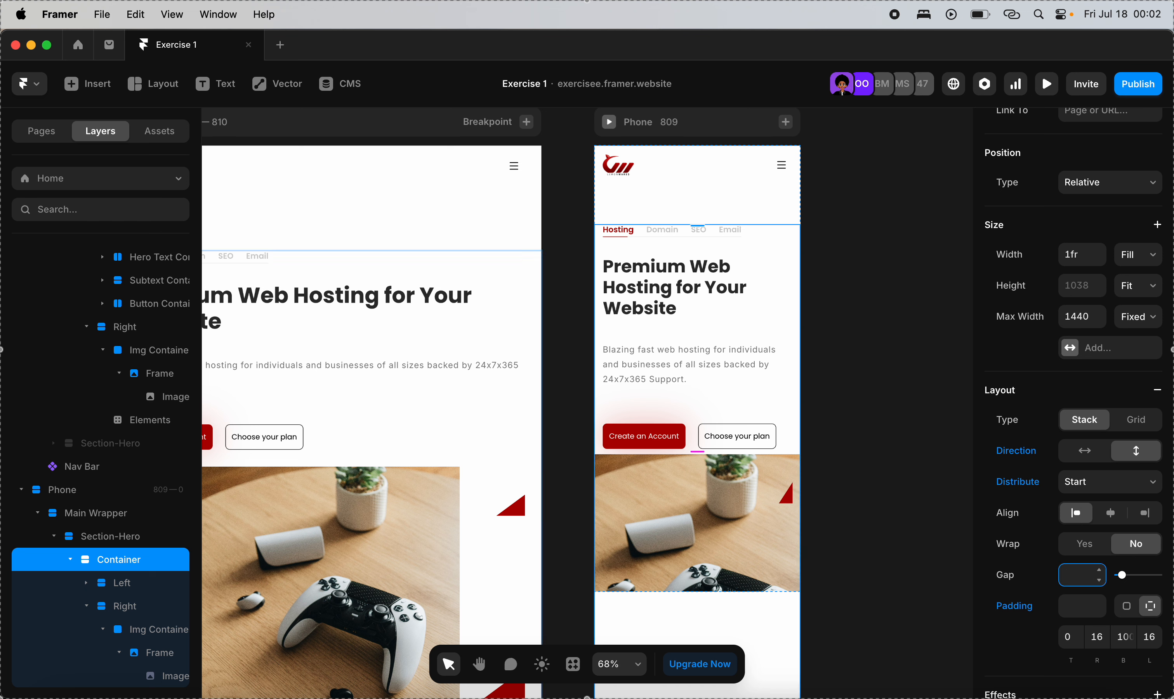
{"action": "type", "text": "0"}
{"action": "key", "text": "Return"}
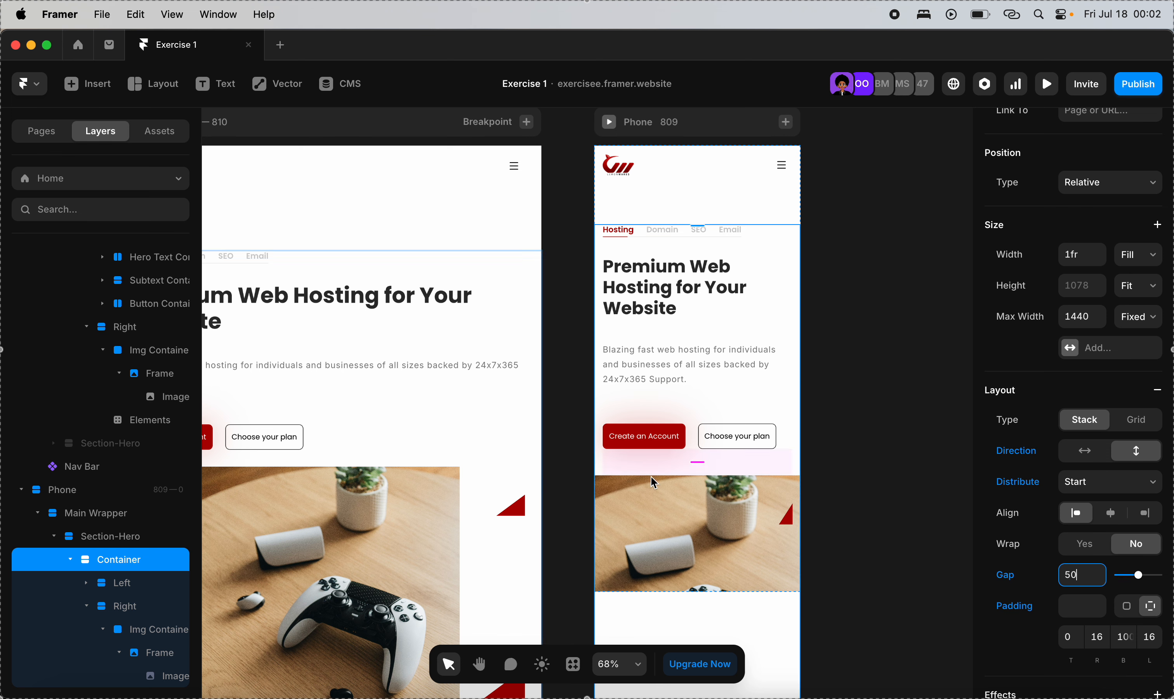
Set the width of the Phone hero's Img Container to Fill.
{"action": "left_click", "coordinate": [654, 495]}
{"action": "left_click", "coordinate": [1126, 466]}
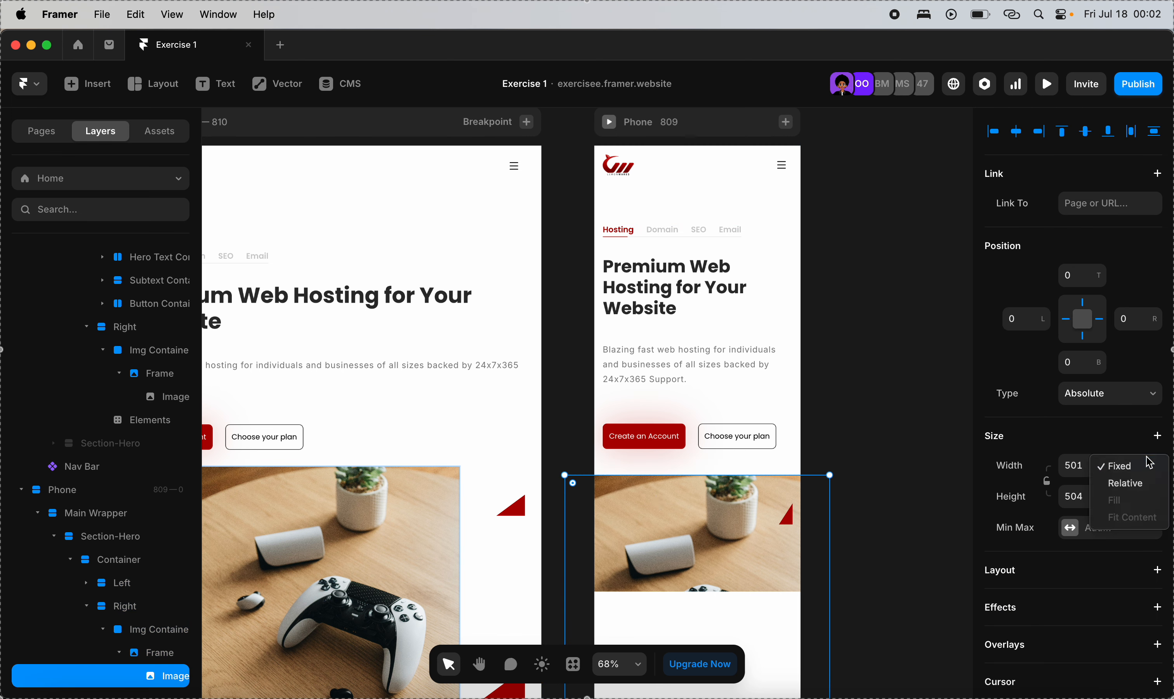
{"action": "left_click", "coordinate": [130, 658]}
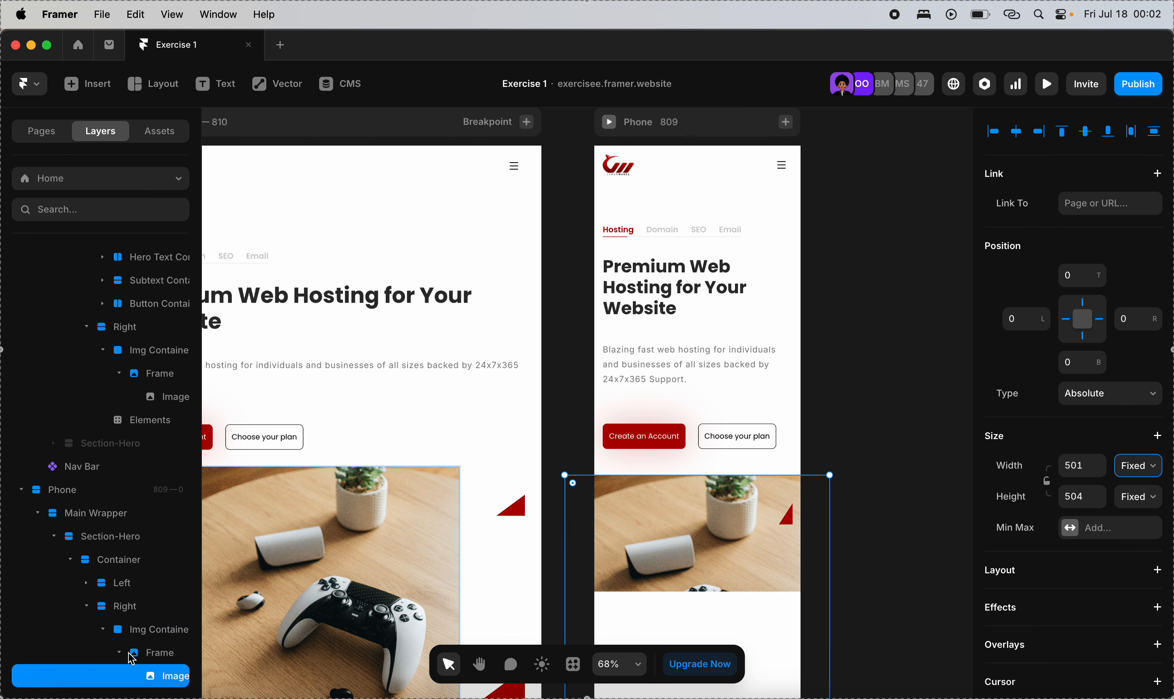
{"action": "left_click", "coordinate": [133, 658]}
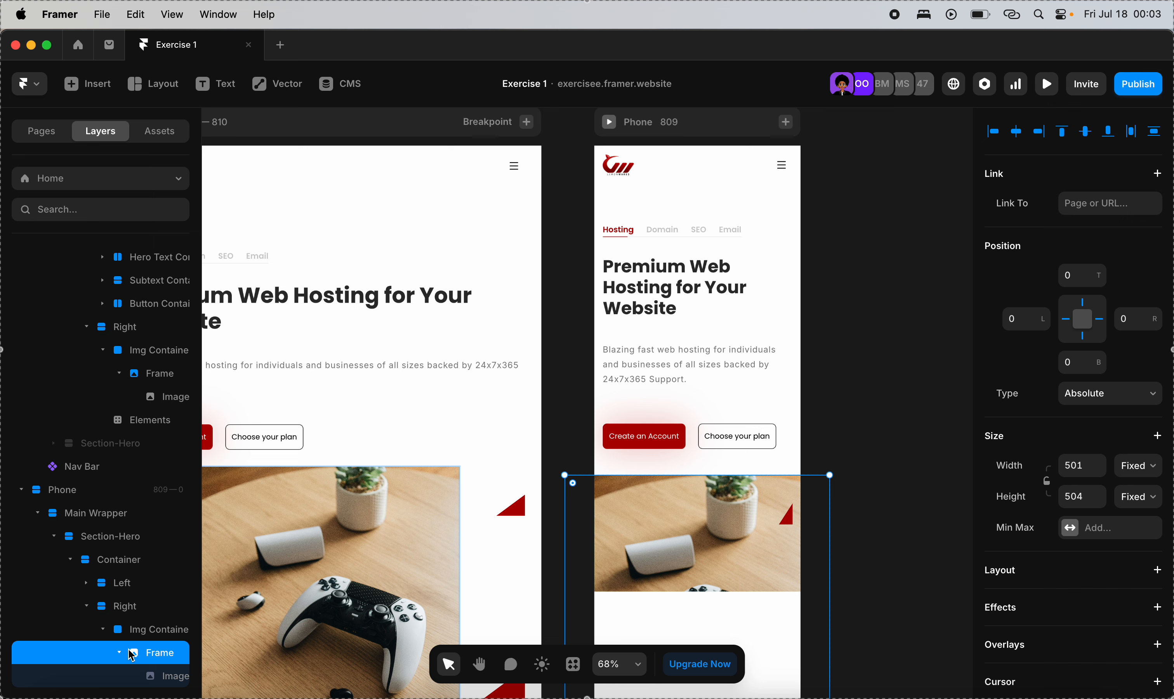
{"action": "left_click", "coordinate": [135, 635]}
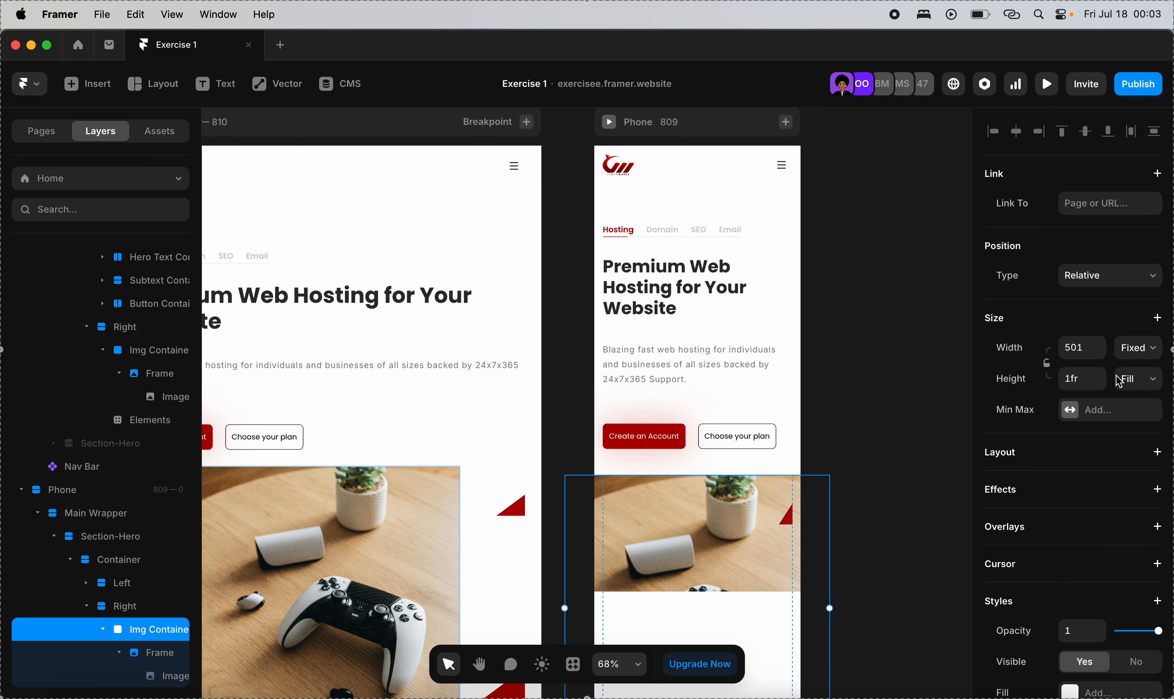
{"action": "left_click", "coordinate": [1138, 355]}
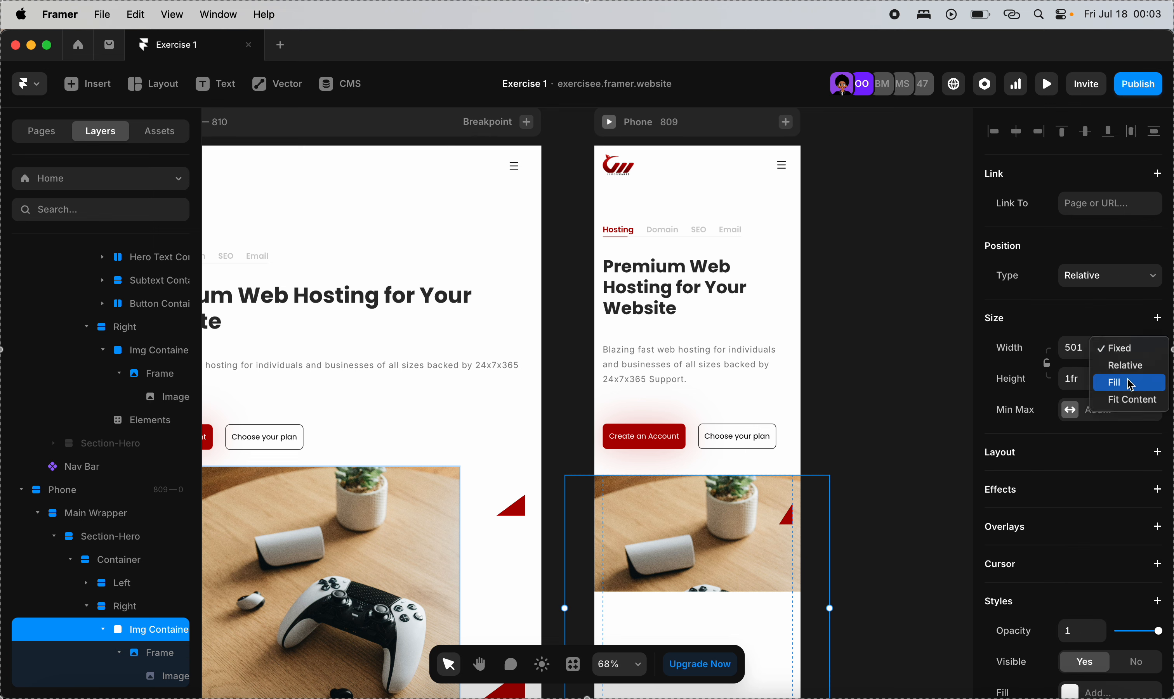
{"action": "left_click", "coordinate": [1143, 383]}
Set the width of the Tablet hero's Img Container to Fill.
{"action": "scroll", "coordinate": [733, 442], "scroll_direction": "down", "scroll_amount": 3}
{"action": "scroll", "coordinate": [737, 448], "scroll_direction": "left", "scroll_amount": 5}
{"action": "left_click", "coordinate": [570, 485]}
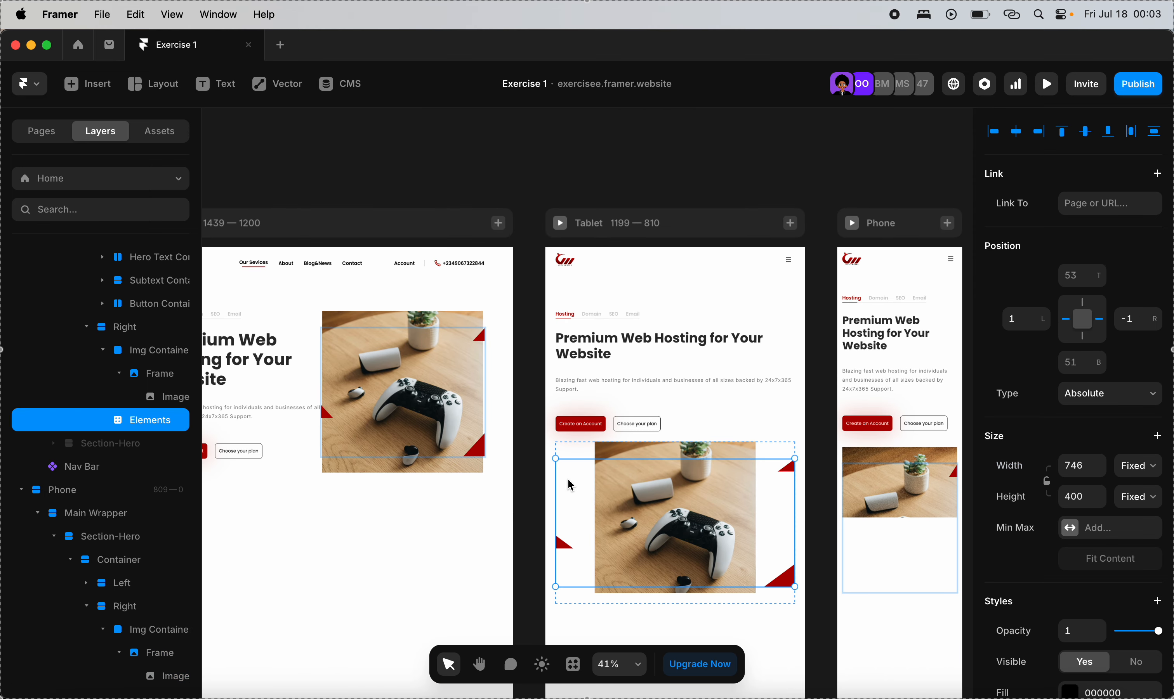
{"action": "left_click", "coordinate": [667, 505]}
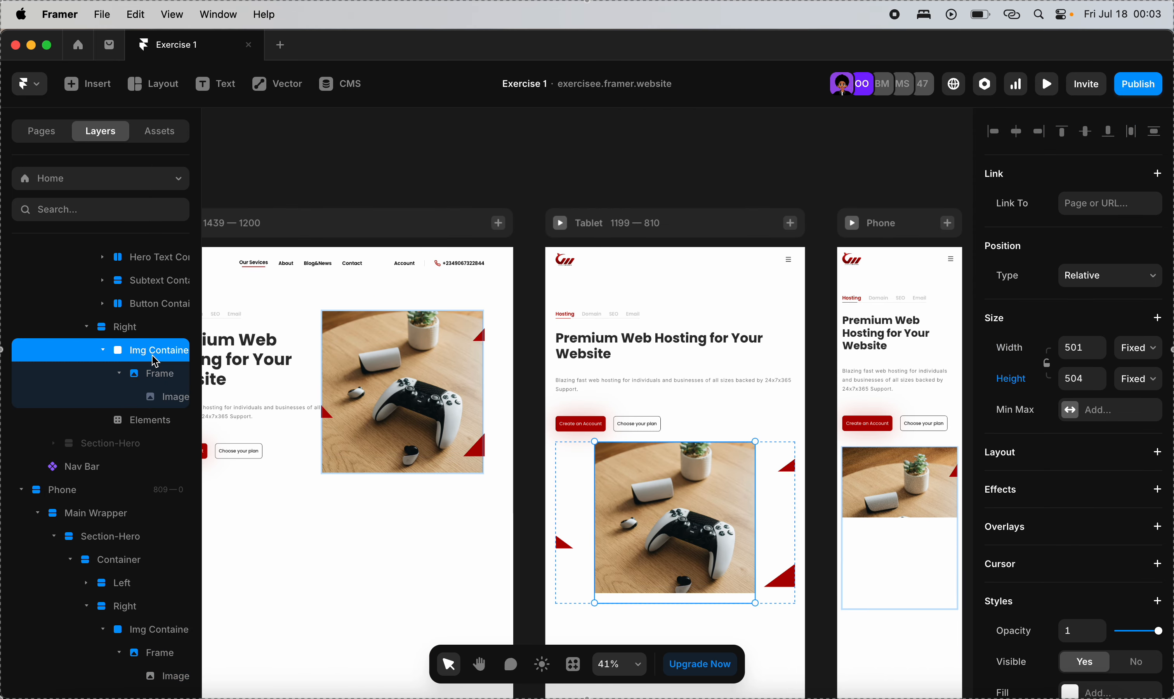
{"action": "left_click", "coordinate": [1136, 348]}
{"action": "left_click", "coordinate": [1124, 383]}
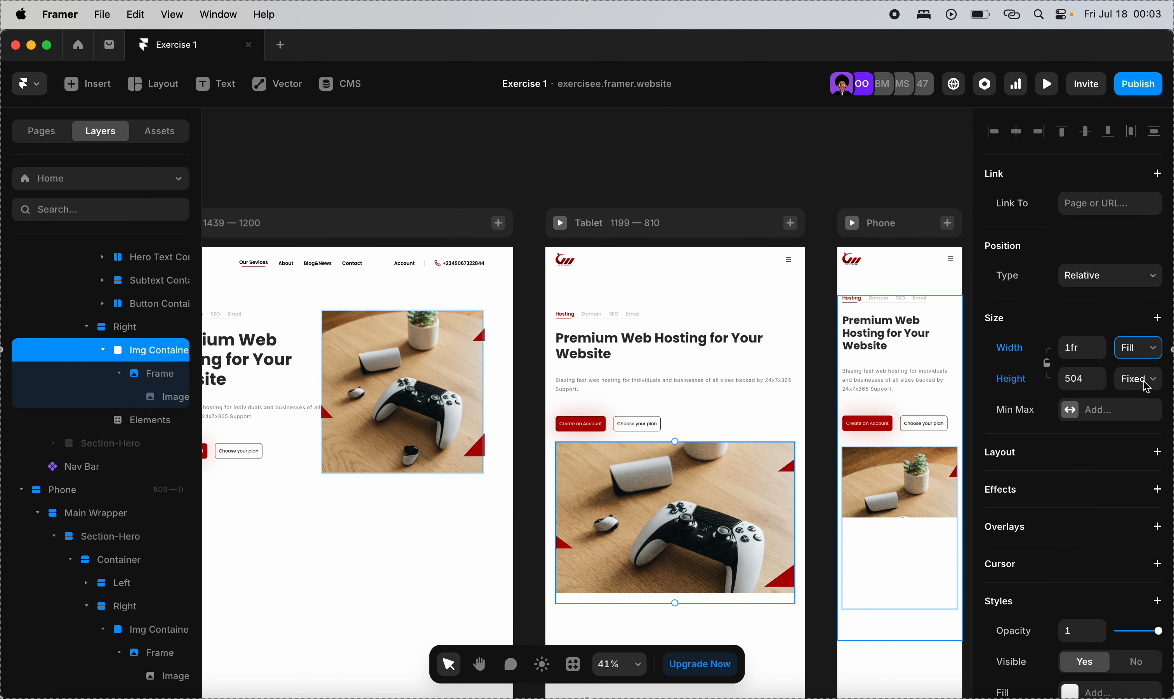
Try Fit Content for the height of the Tablet Img Container and undo the change.
{"action": "left_click", "coordinate": [1143, 379]}
{"action": "left_click", "coordinate": [1132, 431]}
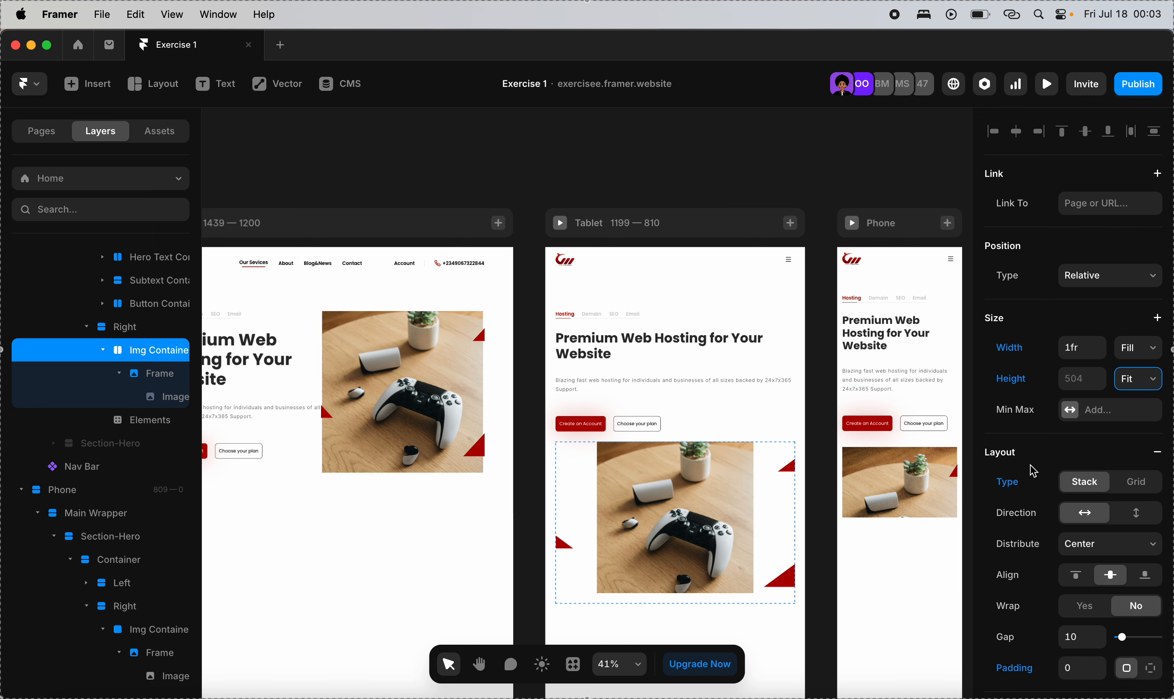
{"action": "key", "text": "super+z"}
{"action": "key", "text": "super+shift+z"}
{"action": "key", "text": "super+z"}
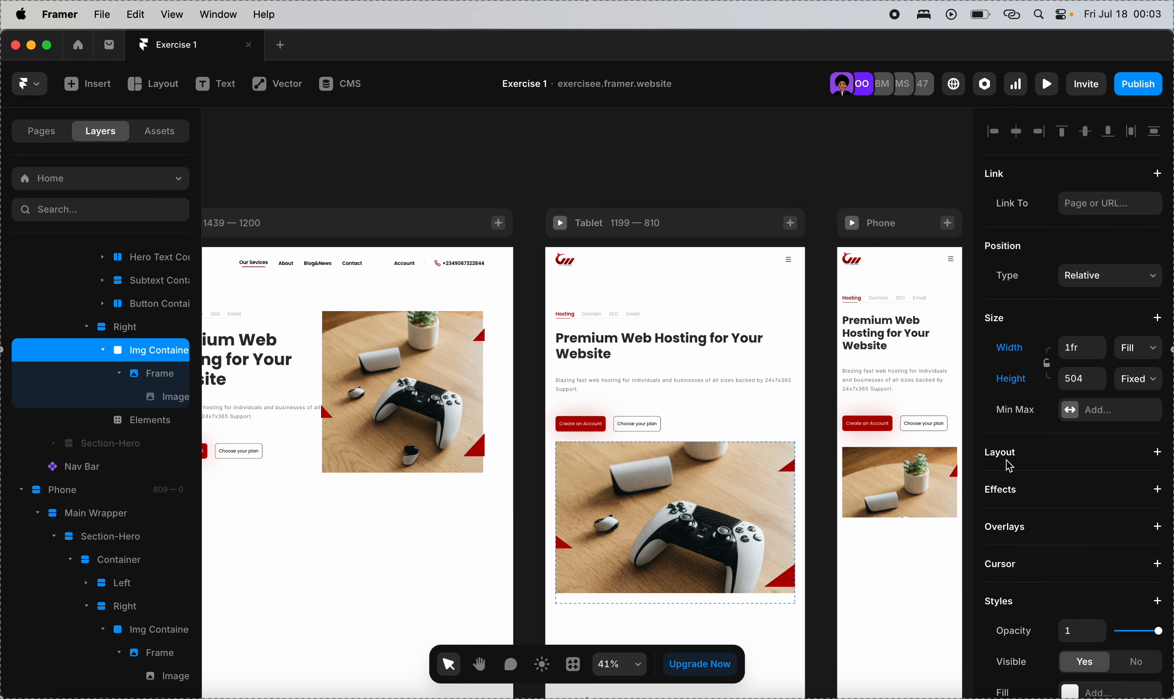
{"action": "key", "text": "super+z"}
Nudge the Elements frame over the Phone hero image upward to a top offset of -17.
{"action": "scroll", "coordinate": [917, 498], "scroll_direction": "right", "scroll_amount": 5}
{"action": "scroll", "coordinate": [916, 497], "scroll_direction": "down", "scroll_amount": 2}
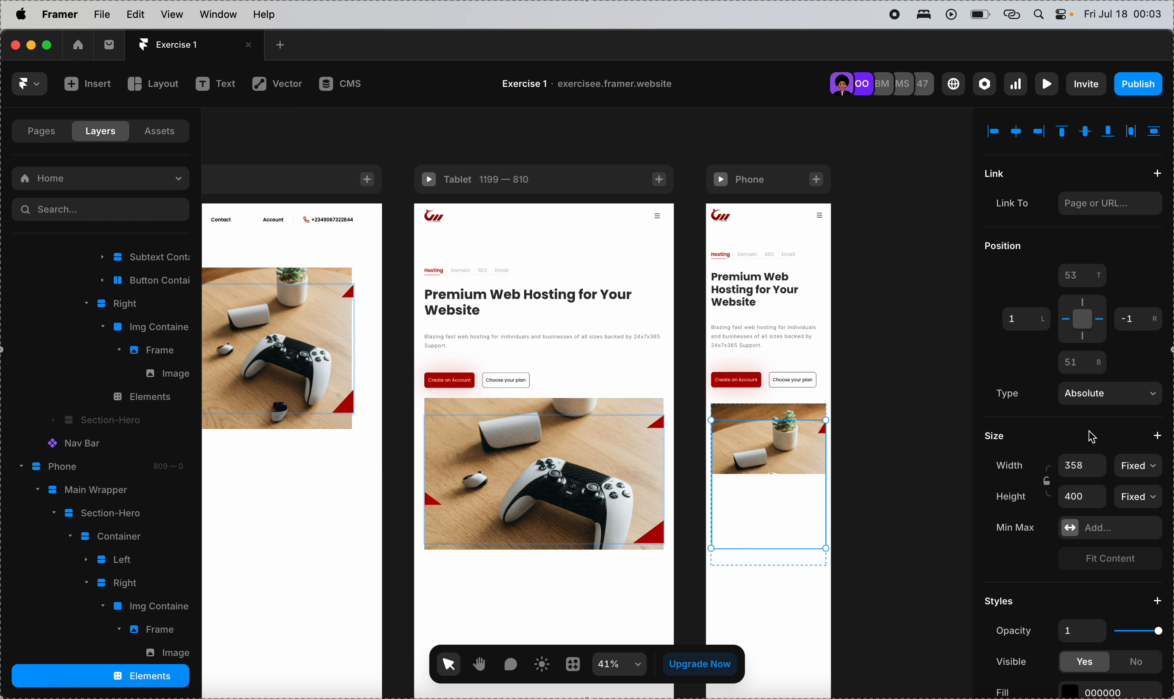
{"action": "key", "text": "shift+Up"}
{"action": "key", "text": "shift+Up"}
{"action": "key", "text": "shift+Up"}
{"action": "key", "text": "shift+Up"}
{"action": "key", "text": "shift+Up"}
{"action": "key", "text": "shift+Up"}
{"action": "key", "text": "shift+Up"}
{"action": "key", "text": "shift+Up"}
{"action": "key", "text": "shift+Down"}
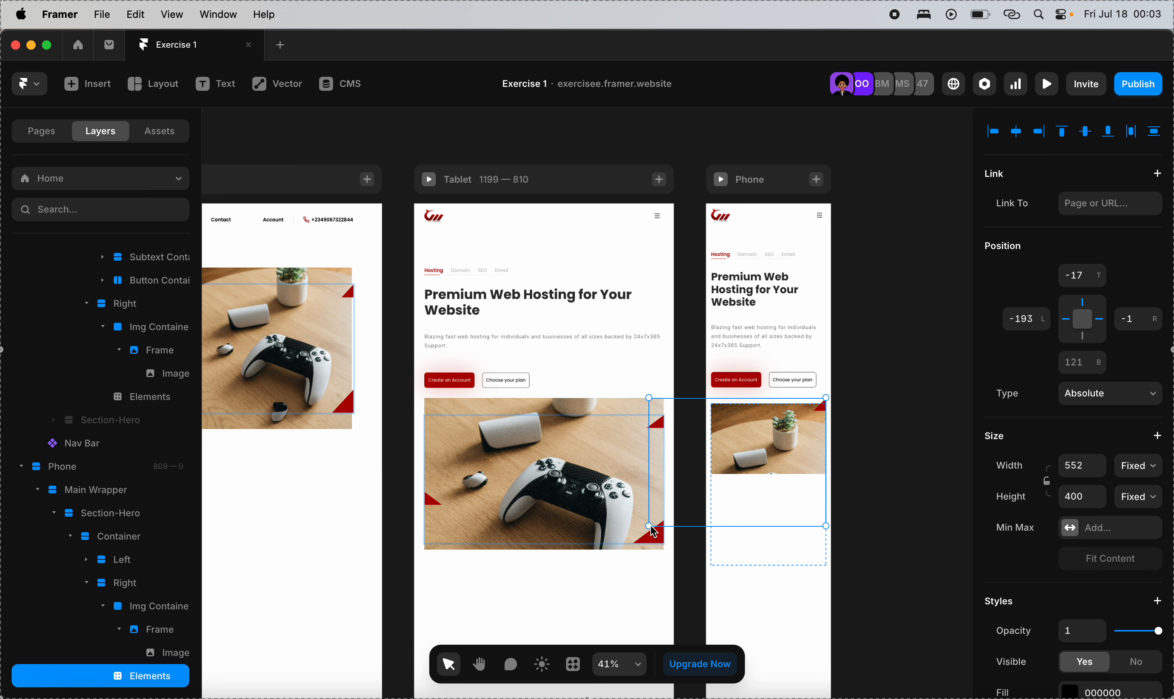
Resize the Phone hero's Elements frame to 358 by 220 with a top offset of 0, matching the image's edges.
{"action": "left_click_drag", "start_coordinate": [651, 519], "coordinate": [693, 489]}
{"action": "key", "text": "super+z"}
{"action": "key", "text": "super+z"}
{"action": "key", "text": "super+shift+z"}
{"action": "key", "text": "super+z"}
{"action": "left_click_drag", "start_coordinate": [649, 401], "coordinate": [713, 407]}
{"action": "left_click_drag", "start_coordinate": [715, 528], "coordinate": [714, 474]}
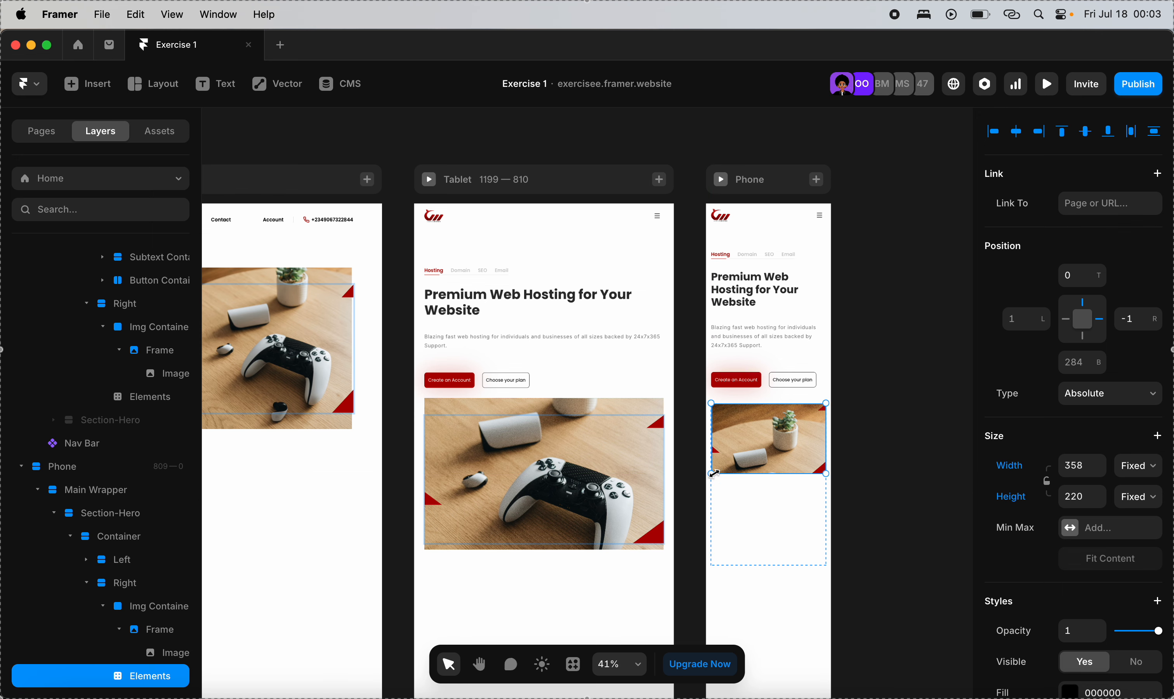
Preview the Phone breakpoint and scroll through the page to examine the hero section.
{"action": "scroll", "coordinate": [713, 295], "scroll_direction": "up", "scroll_amount": 3}
{"action": "scroll", "coordinate": [713, 296], "scroll_direction": "right", "scroll_amount": 2}
{"action": "left_click", "coordinate": [713, 295]}
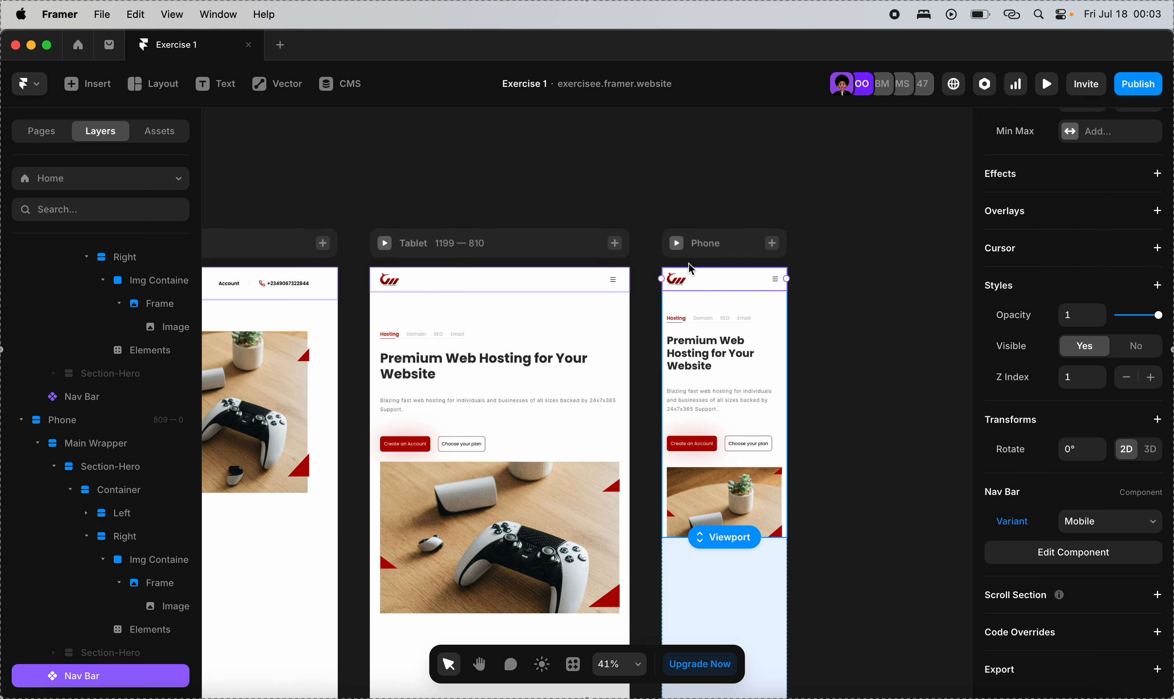
{"action": "left_click", "coordinate": [677, 243]}
{"action": "scroll", "coordinate": [718, 425], "scroll_direction": "down", "scroll_amount": 5}
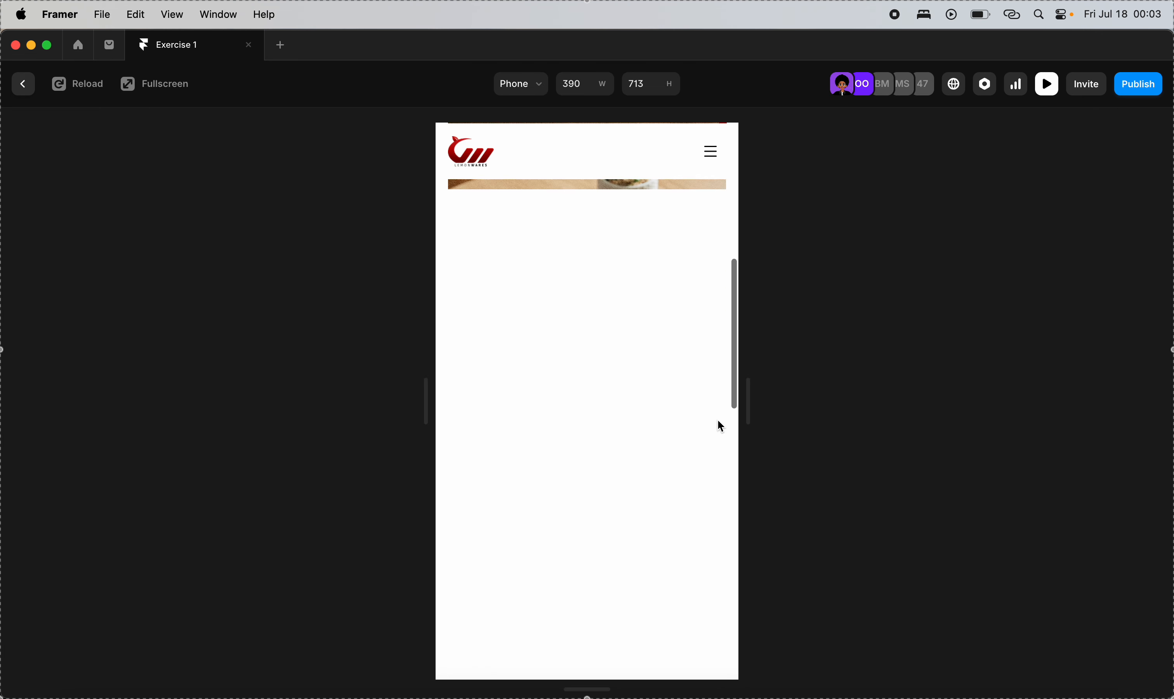
{"action": "scroll", "coordinate": [719, 425], "scroll_direction": "up", "scroll_amount": 5}
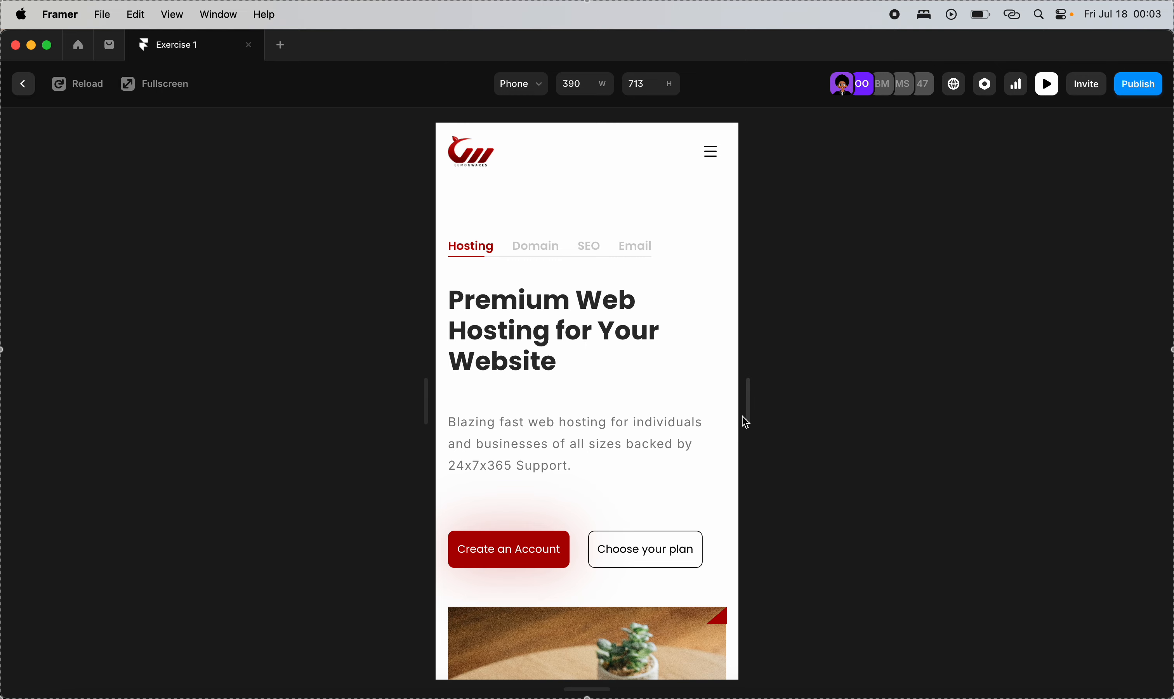
Resize the preview to about 1418 and about 702 wide, try the hamburger menu, and return to the canvas.
{"action": "left_click_drag", "start_coordinate": [745, 423], "coordinate": [1146, 545]}
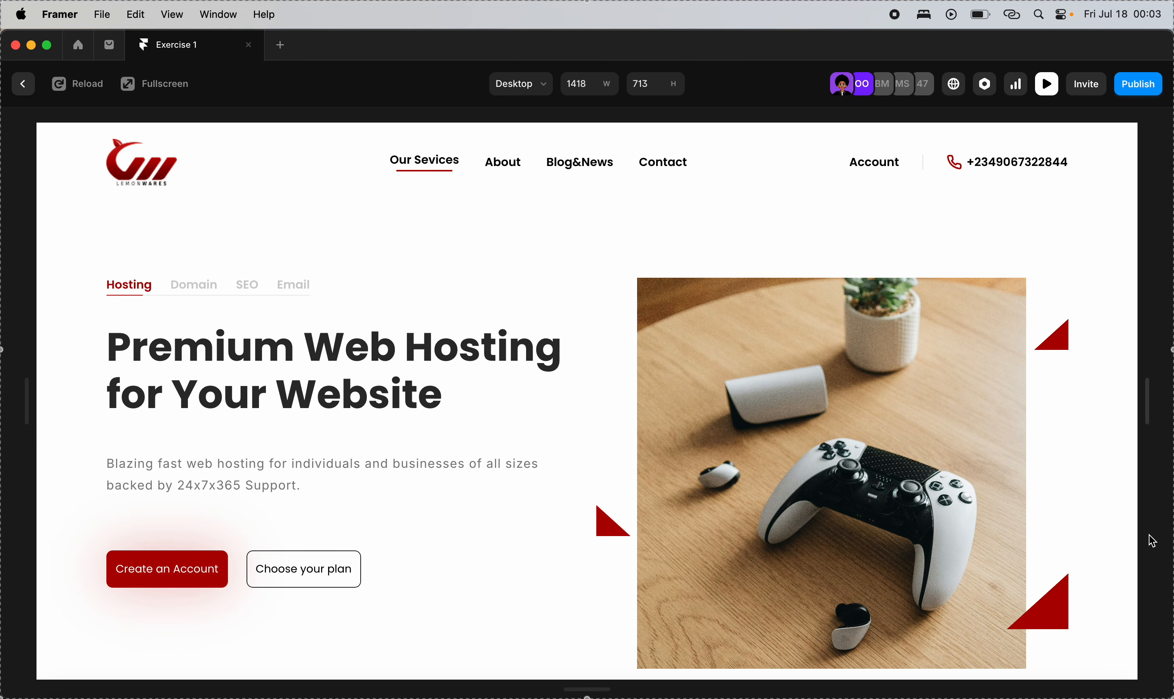
{"action": "left_click_drag", "start_coordinate": [1147, 401], "coordinate": [874, 403]}
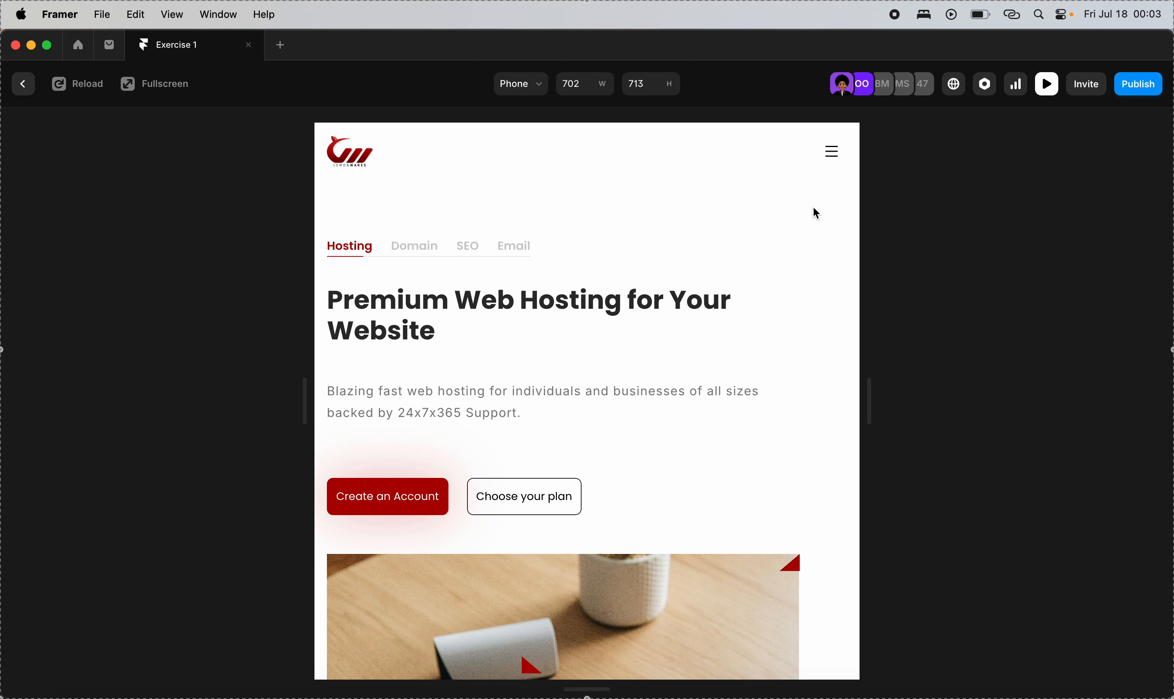
{"action": "left_click", "coordinate": [832, 163]}
{"action": "left_click", "coordinate": [831, 157]}
{"action": "left_click", "coordinate": [29, 83]}
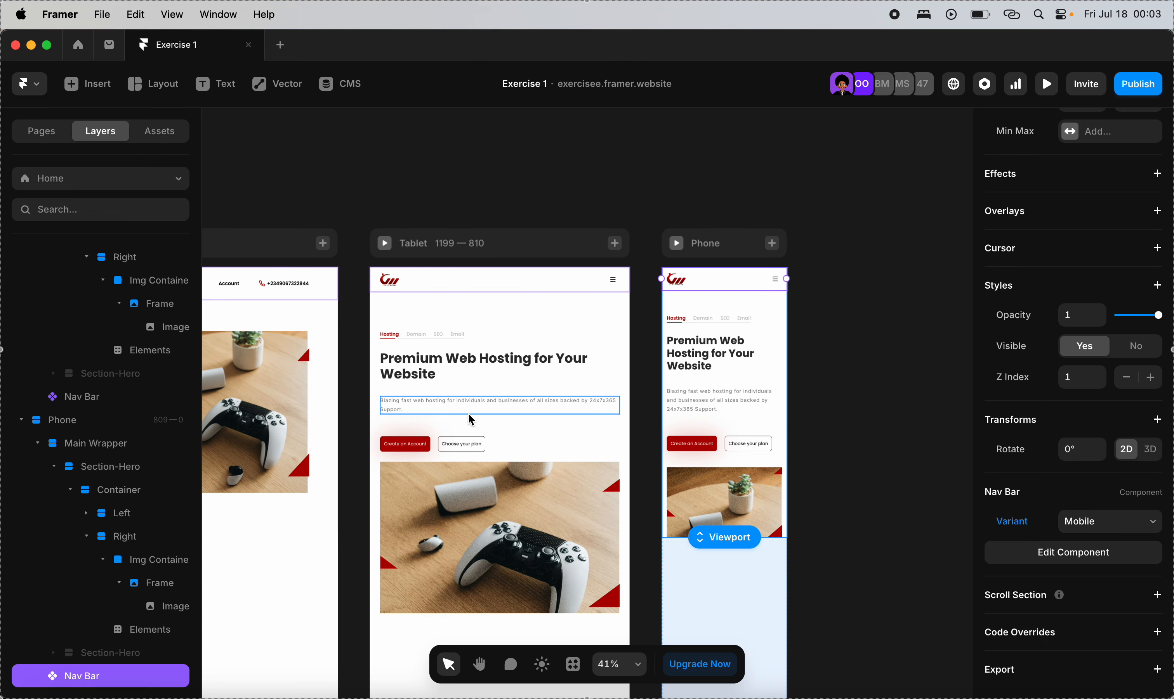
Examine the size and layout settings of the Tablet hero's Left, Container and Section-Hero layers.
{"action": "left_click", "coordinate": [518, 437]}
{"action": "scroll", "coordinate": [43, 314], "scroll_direction": "up", "scroll_amount": 3}
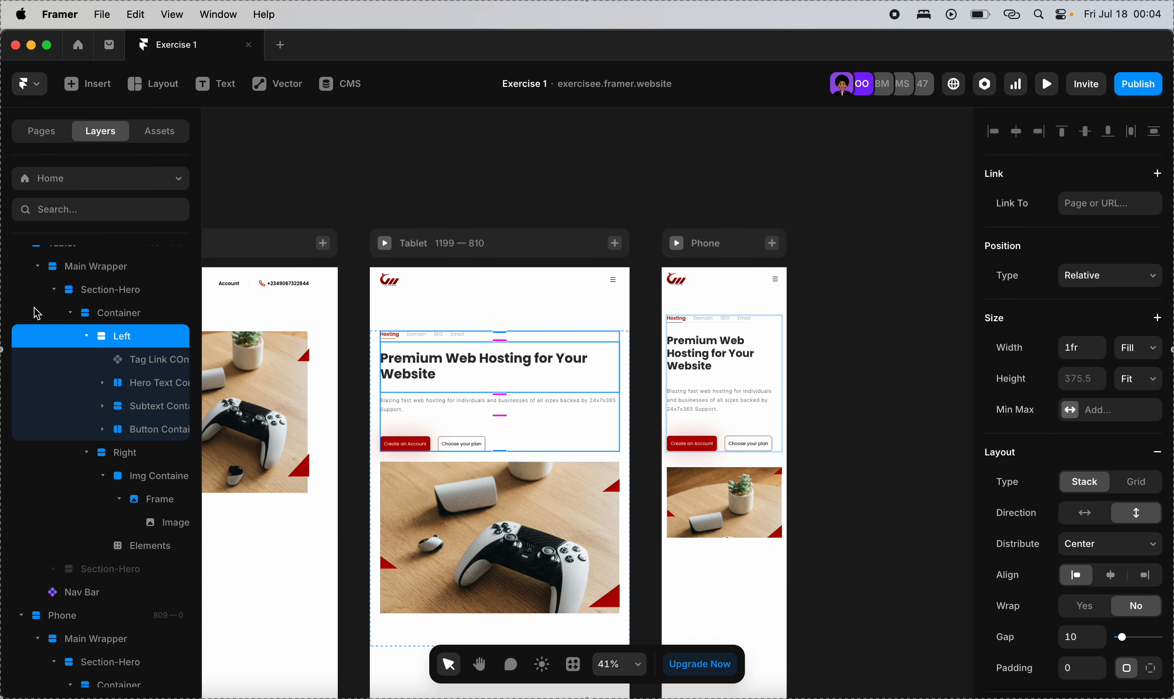
{"action": "left_click", "coordinate": [144, 322]}
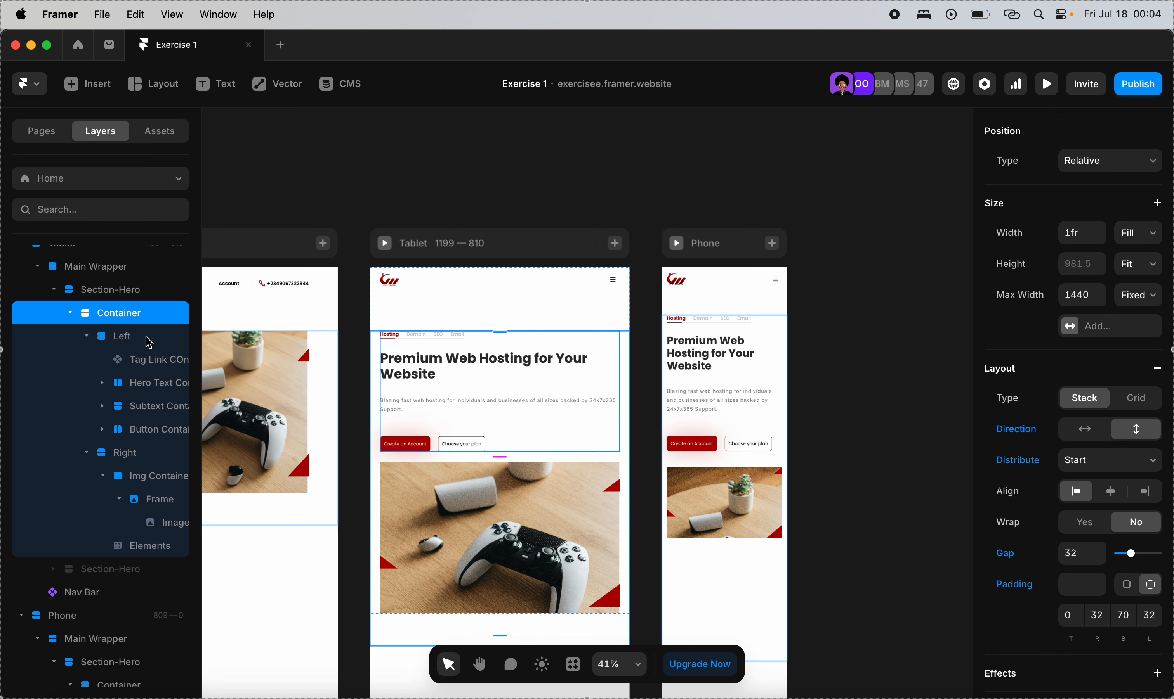
{"action": "left_click", "coordinate": [113, 299]}
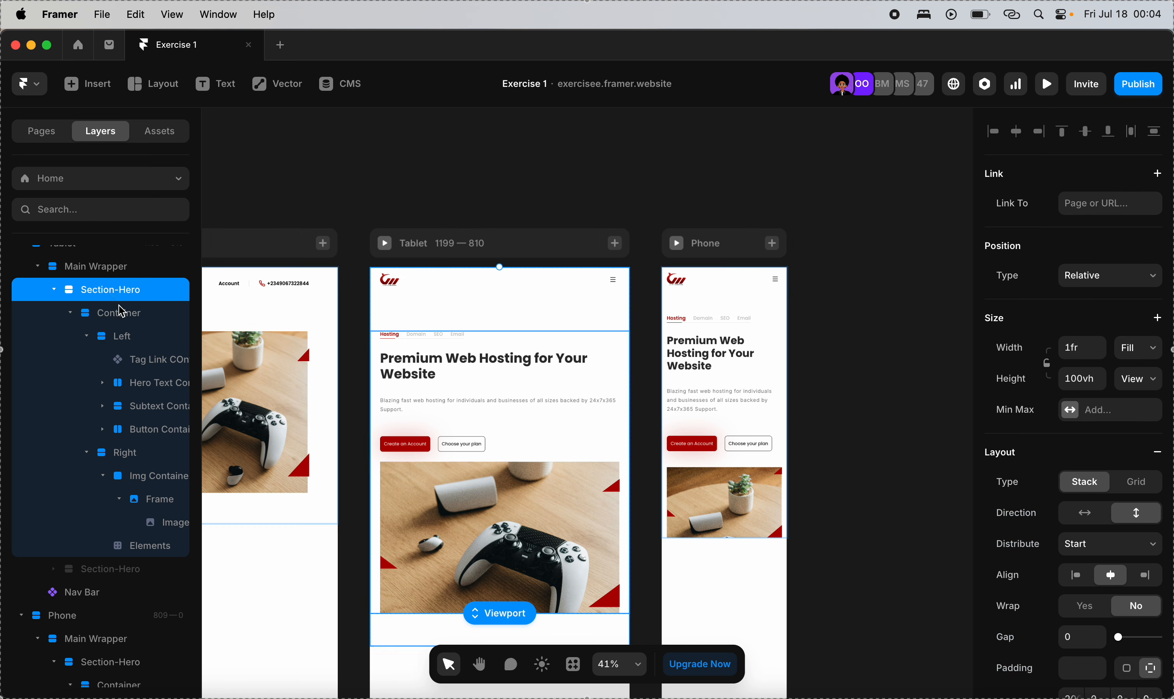
{"action": "left_click", "coordinate": [123, 323]}
{"action": "scroll", "coordinate": [428, 486], "scroll_direction": "down", "scroll_amount": 5}
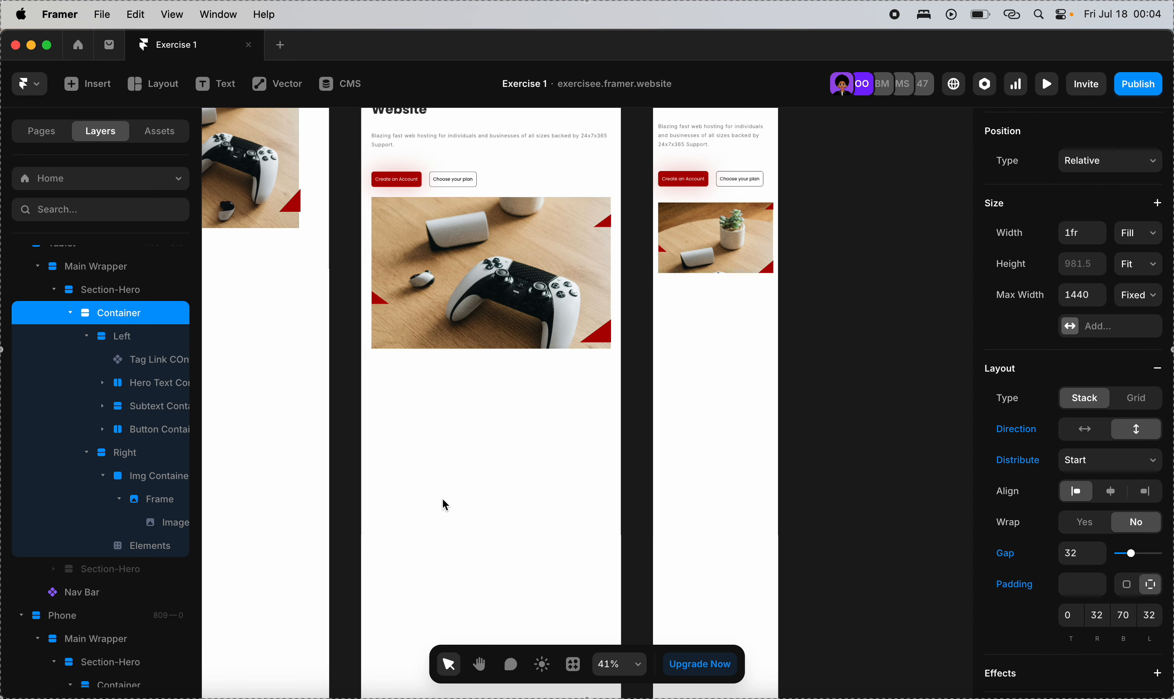
{"action": "scroll", "coordinate": [427, 463], "scroll_direction": "up", "scroll_amount": 2}
{"action": "scroll", "coordinate": [439, 358], "scroll_direction": "up", "scroll_amount": 2}
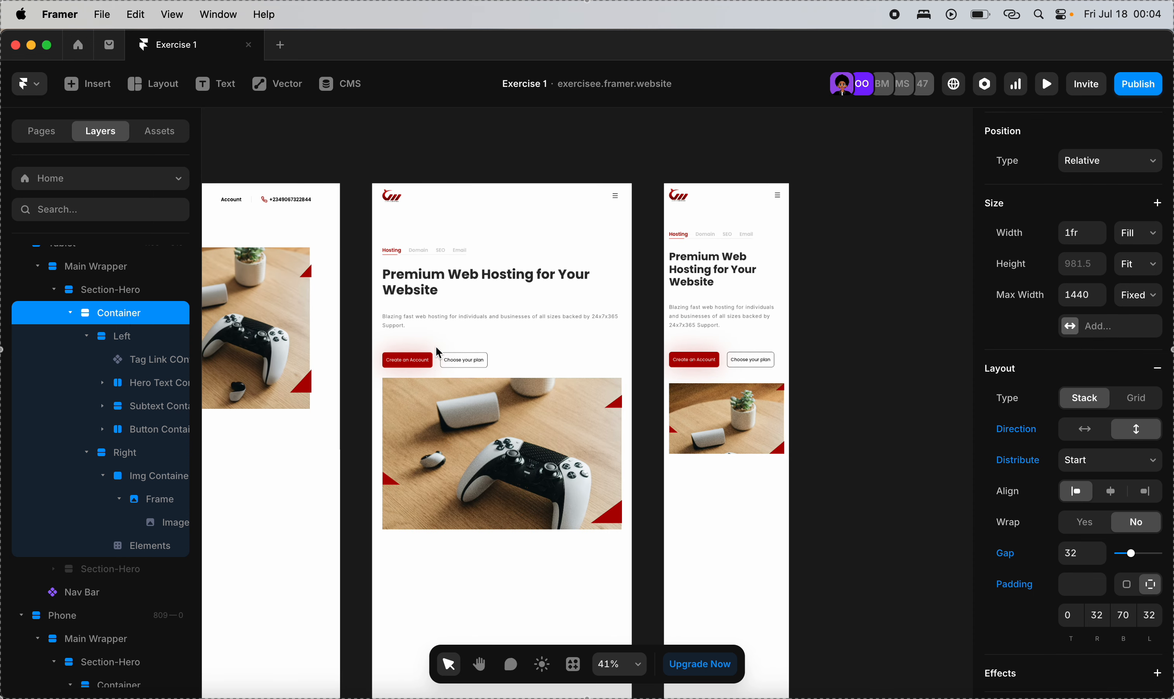
Remove the max width from the Tablet hero Container.
{"action": "left_click", "coordinate": [466, 301]}
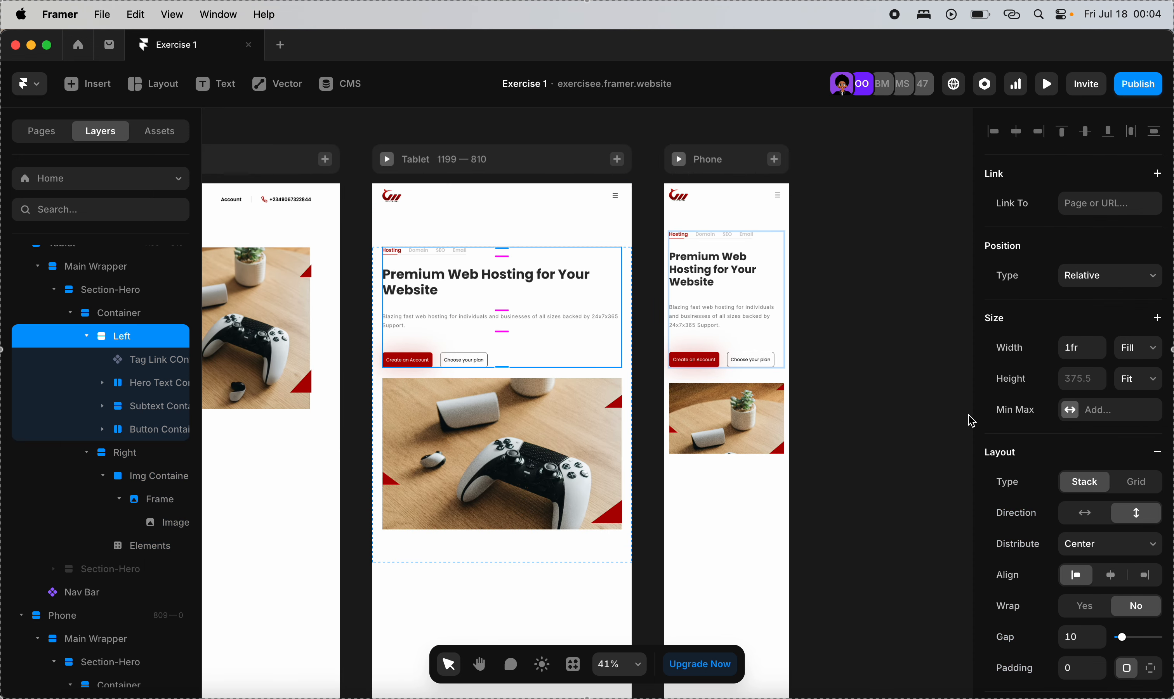
{"action": "left_click", "coordinate": [421, 376]}
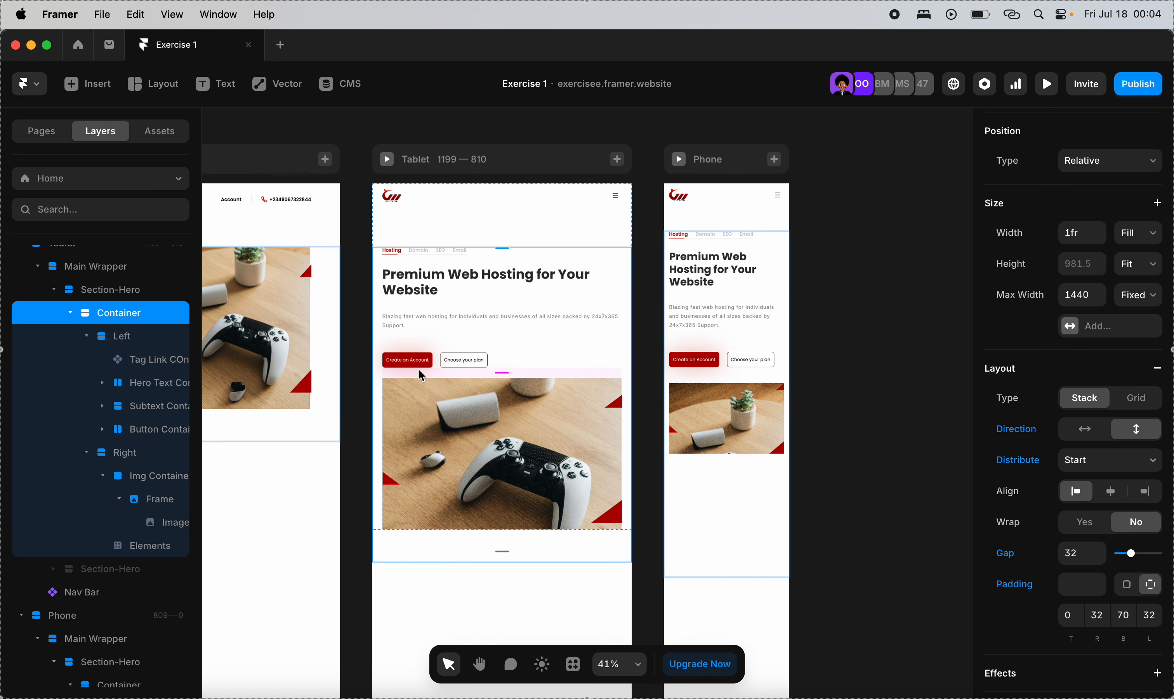
{"action": "right_click", "coordinate": [1043, 303]}
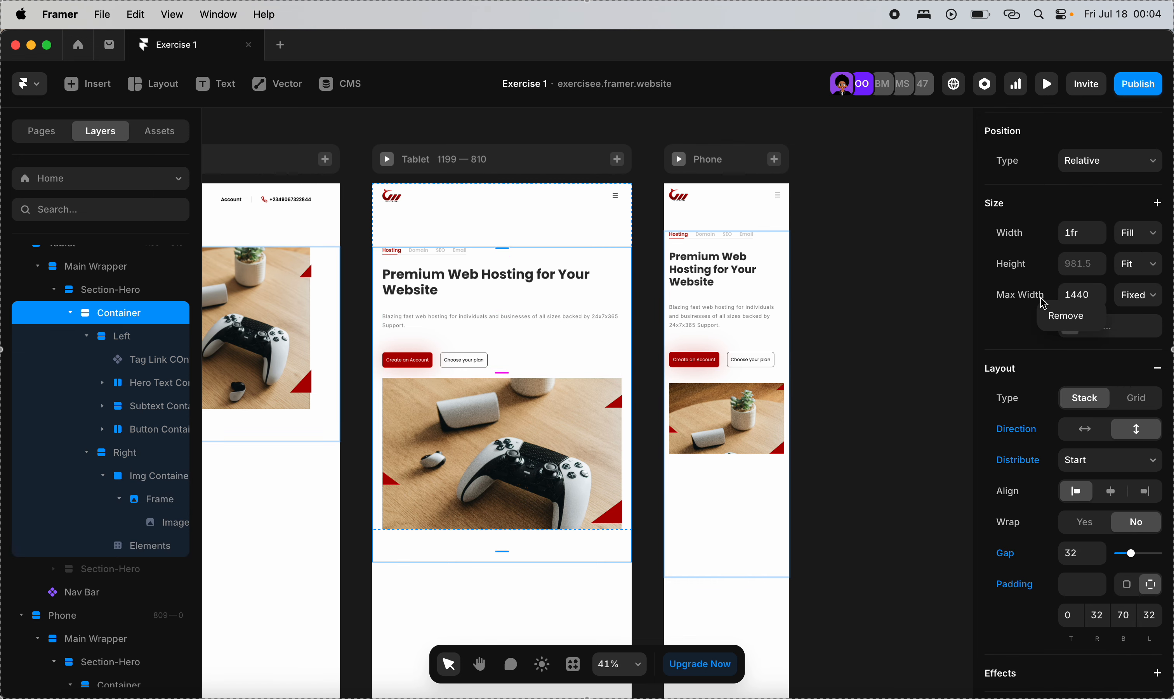
{"action": "left_click", "coordinate": [1058, 315]}
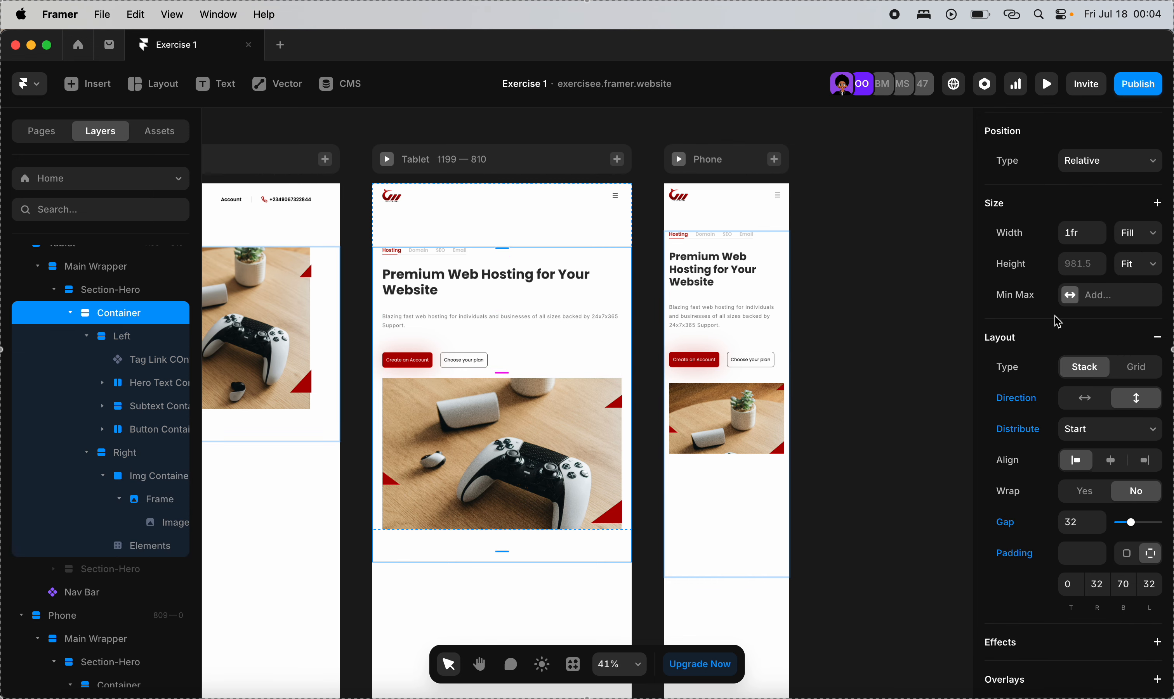
Preview the Tablet breakpoint, narrow the preview to about 608 wide to check the hero, and return to the canvas.
{"action": "left_click", "coordinate": [388, 159]}
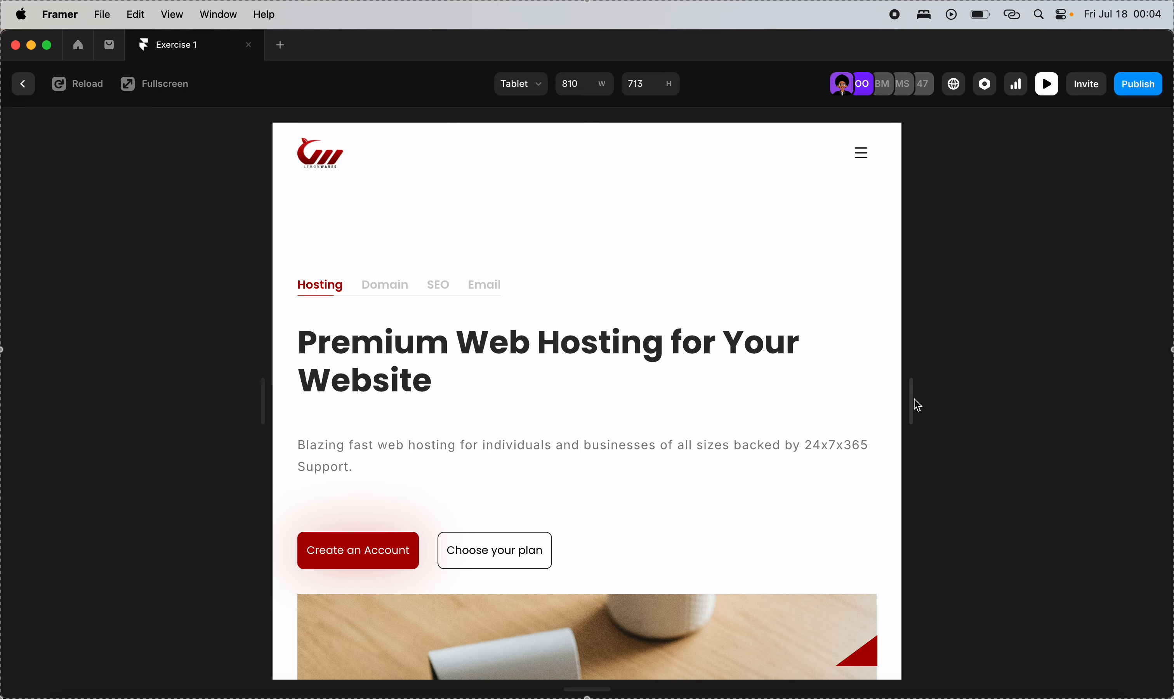
{"action": "left_click_drag", "start_coordinate": [920, 406], "coordinate": [835, 438]}
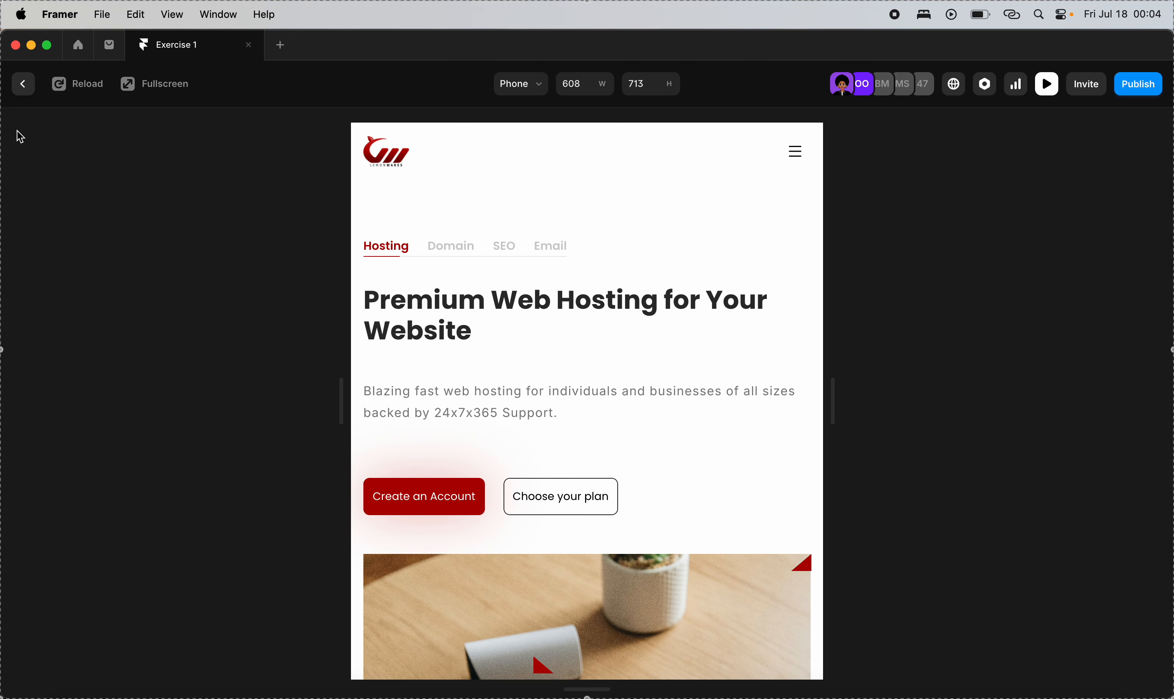
{"action": "left_click", "coordinate": [24, 89]}
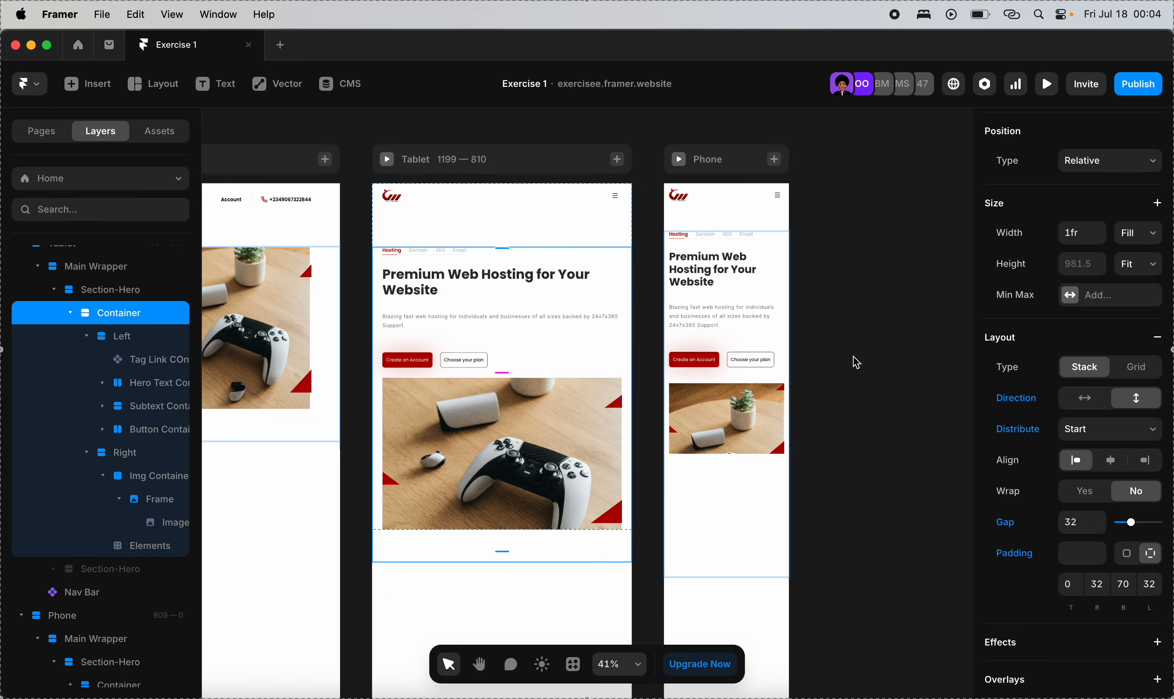
Remove the max width from the Phone hero Container.
{"action": "left_click", "coordinate": [686, 305]}
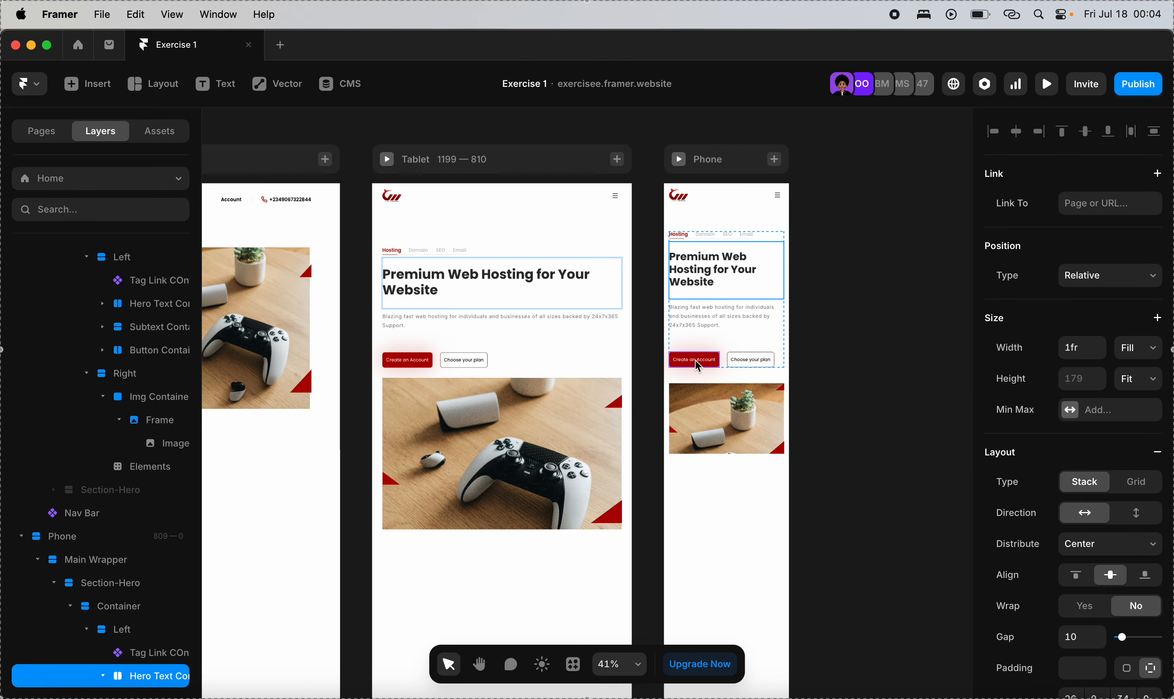
{"action": "left_click", "coordinate": [693, 354]}
{"action": "left_click", "coordinate": [114, 537]}
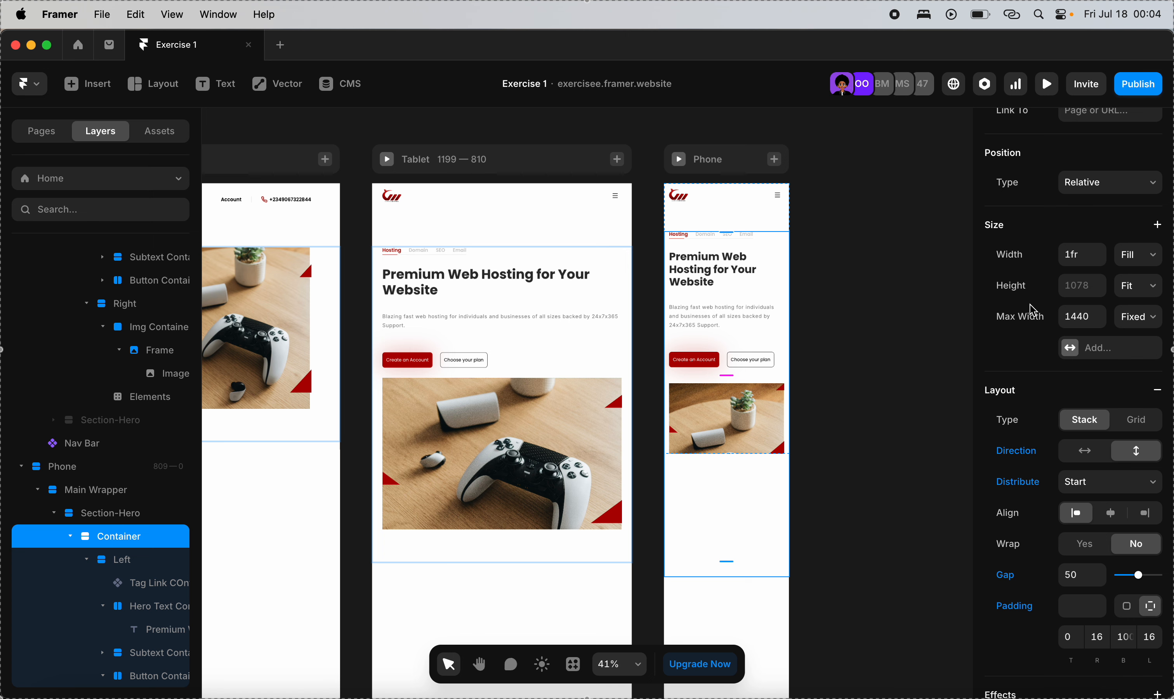
{"action": "right_click", "coordinate": [1038, 318]}
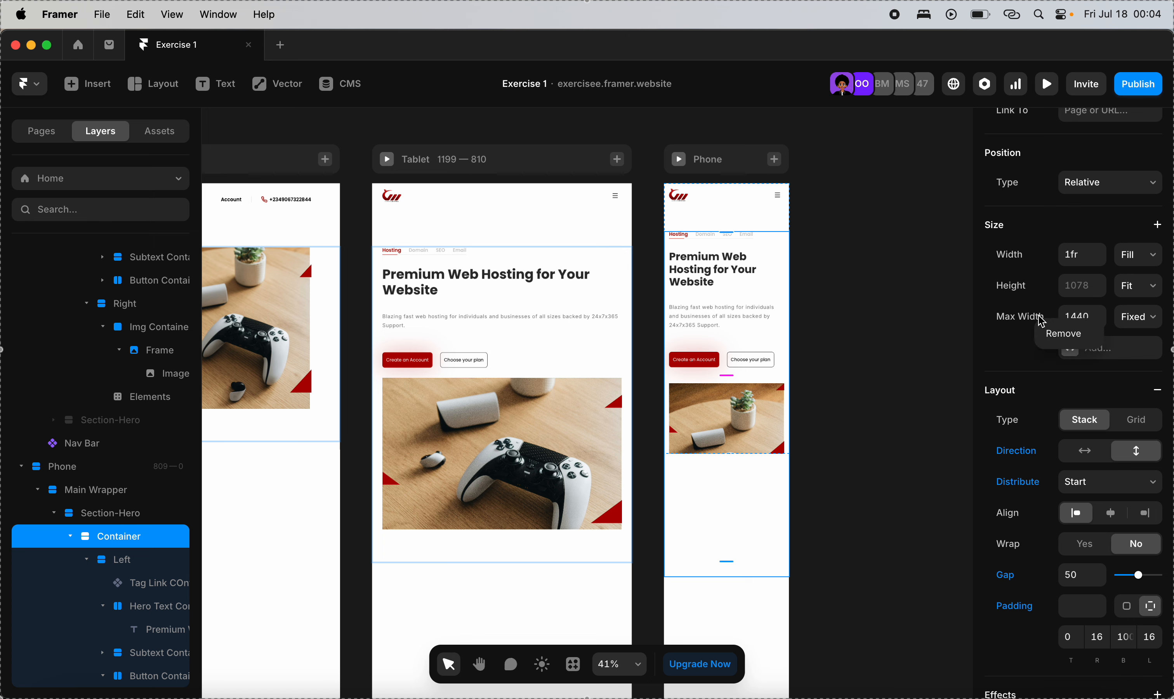
{"action": "left_click", "coordinate": [1064, 337]}
Preview the Phone breakpoint, widen the preview to 570, open and close the hamburger menu, and return to the canvas.
{"action": "left_click", "coordinate": [686, 164]}
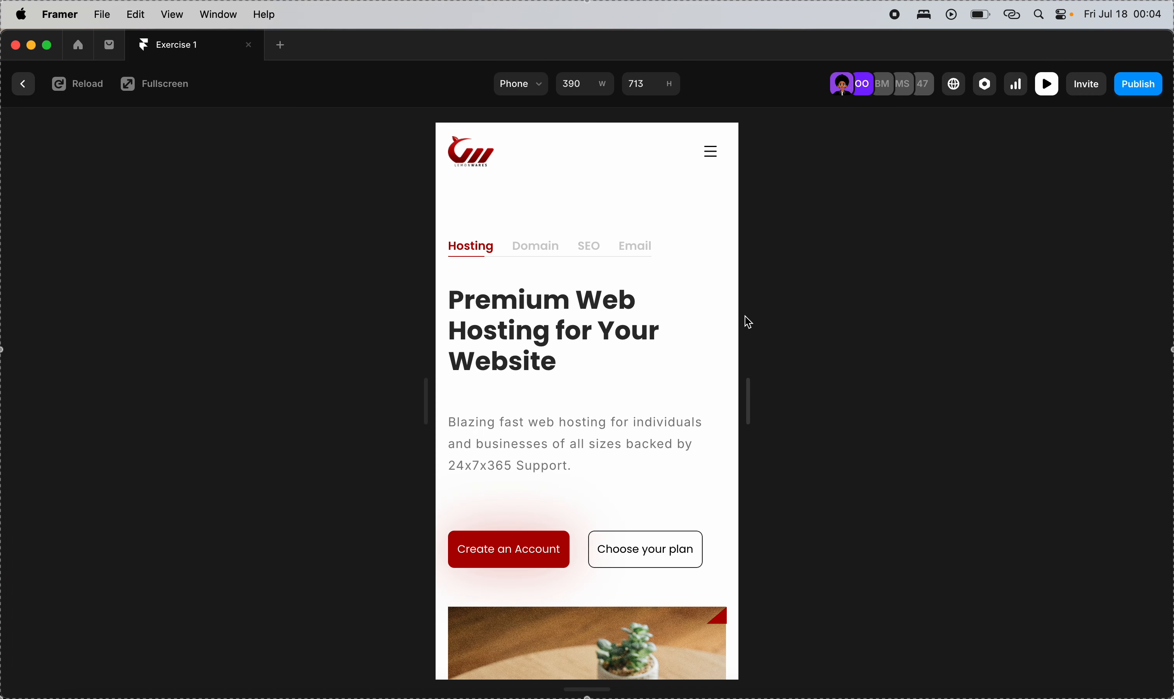
{"action": "left_click_drag", "start_coordinate": [751, 402], "coordinate": [818, 427]}
{"action": "left_click", "coordinate": [780, 153]}
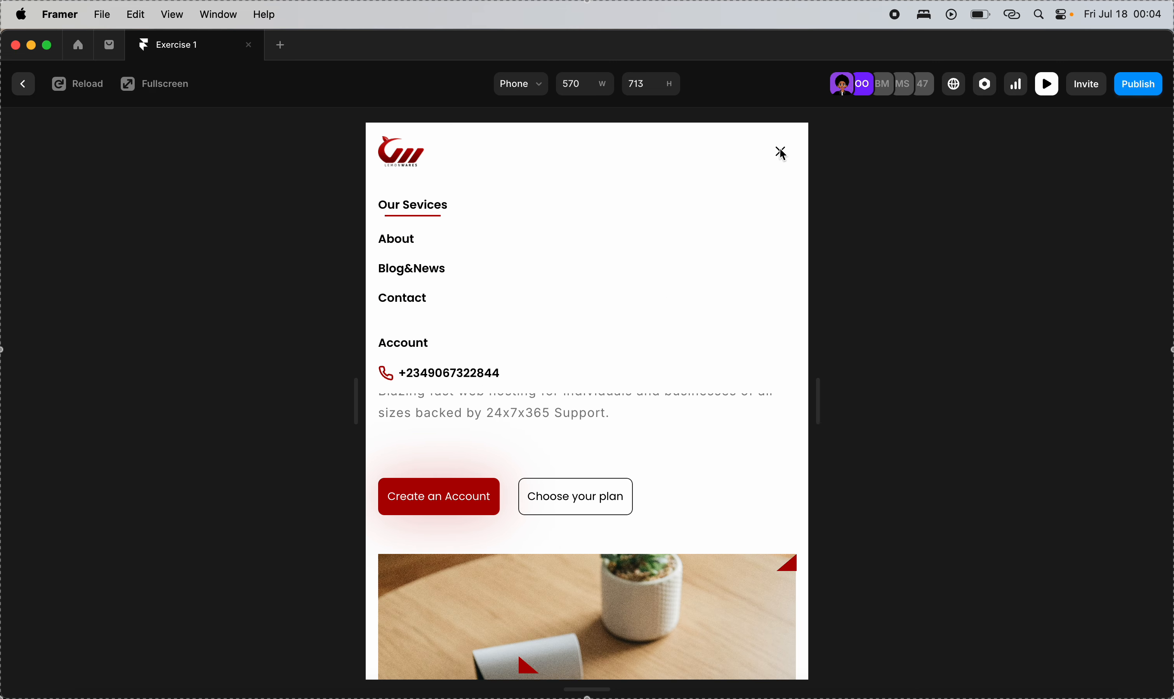
{"action": "left_click", "coordinate": [781, 153]}
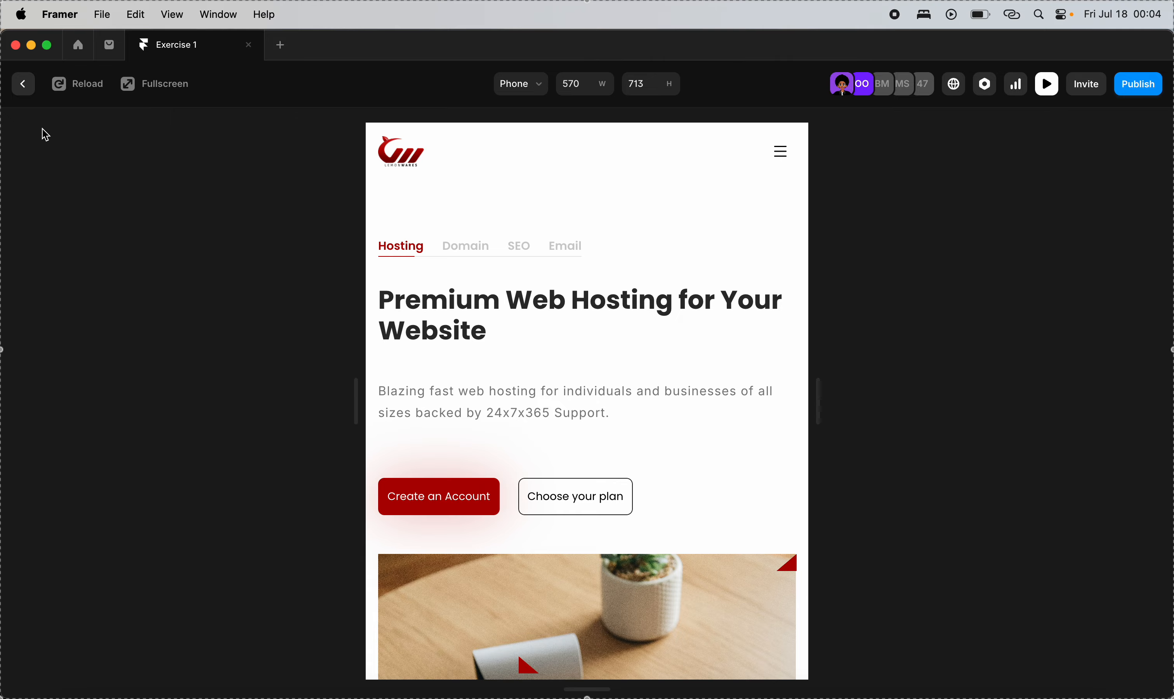
{"action": "left_click", "coordinate": [23, 95]}
{"action": "scroll", "coordinate": [449, 314], "scroll_direction": "left", "scroll_amount": 10}
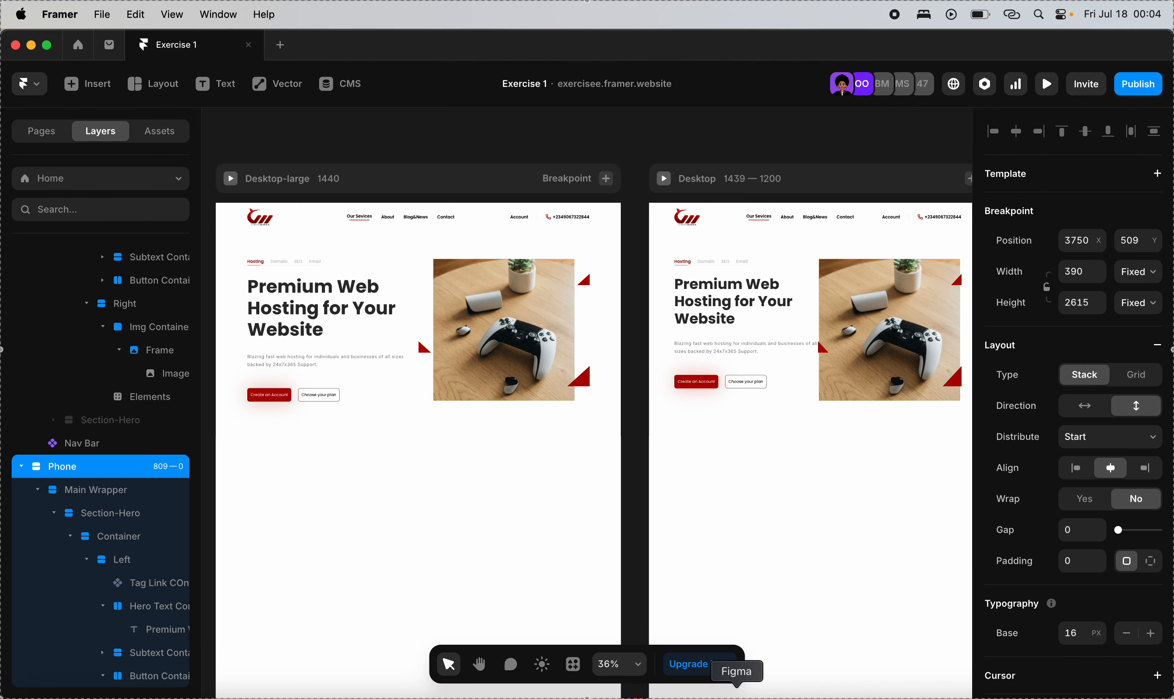
Switch to the Figma file "Landing page Figma to Framer" and dismiss the "Go touch glass" announcement.
{"action": "left_click", "coordinate": [731, 698]}
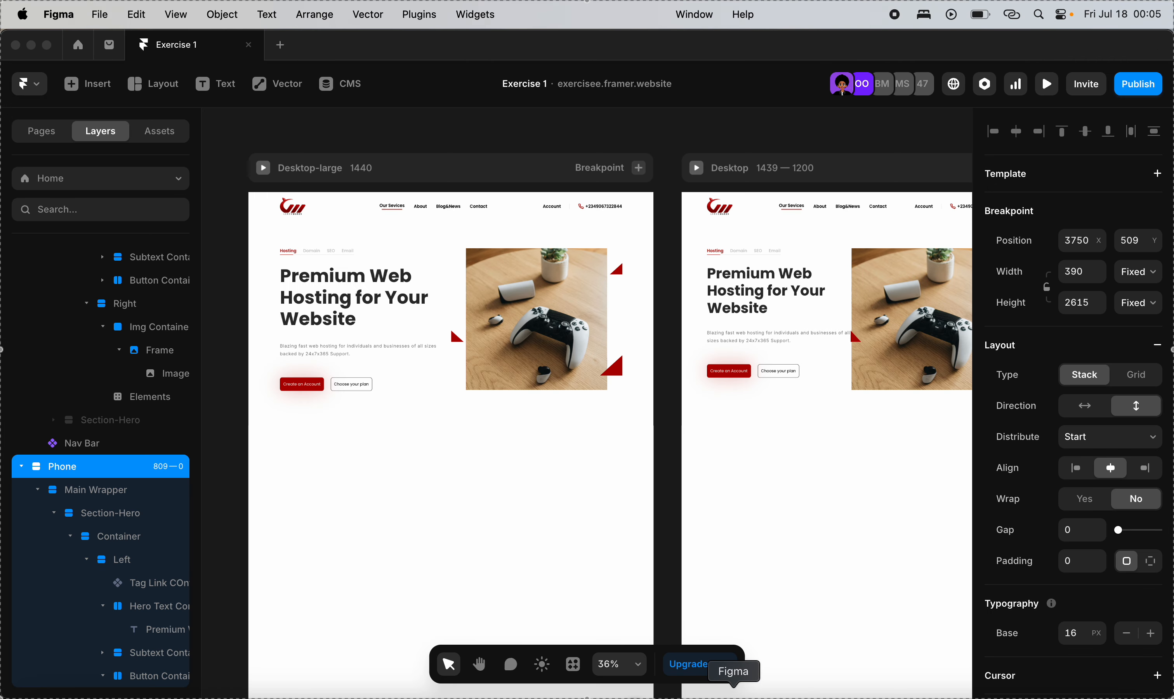
{"action": "right_click", "coordinate": [733, 696]}
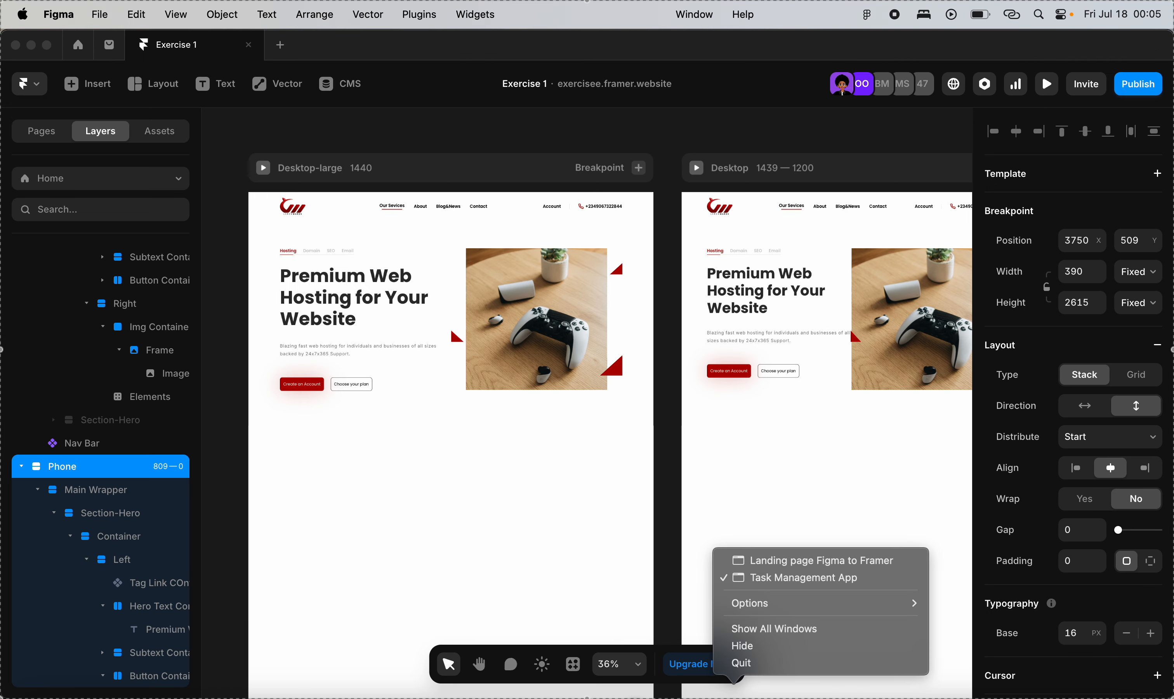
{"action": "left_click", "coordinate": [754, 564]}
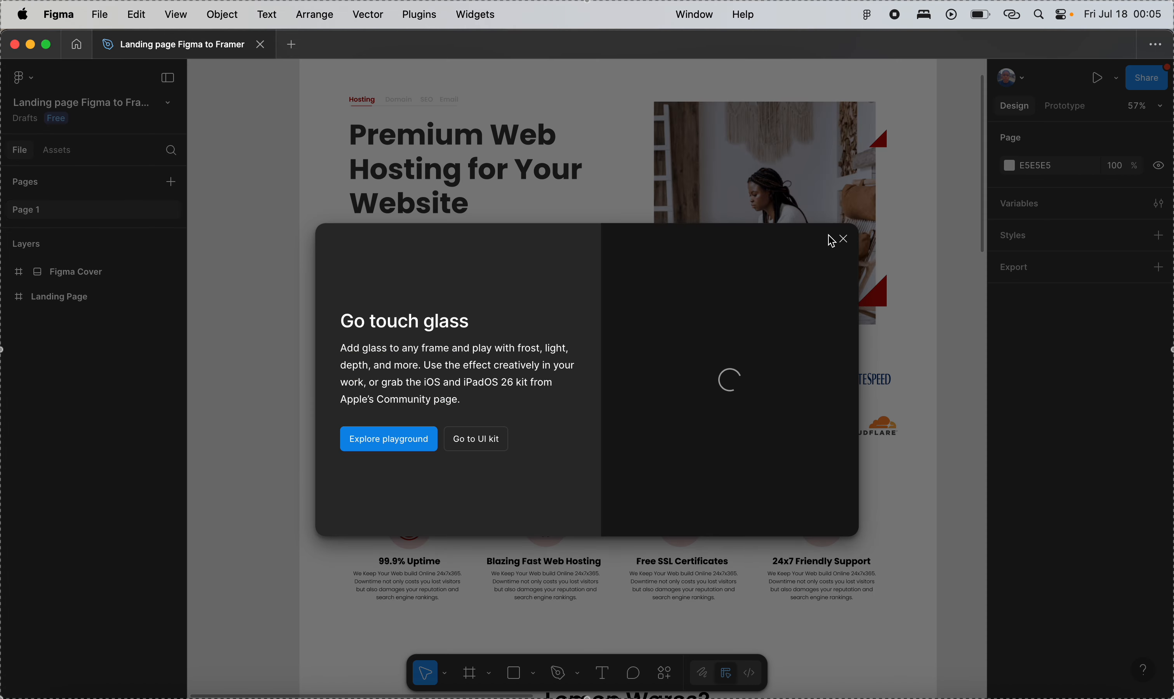
{"action": "left_click", "coordinate": [844, 239]}
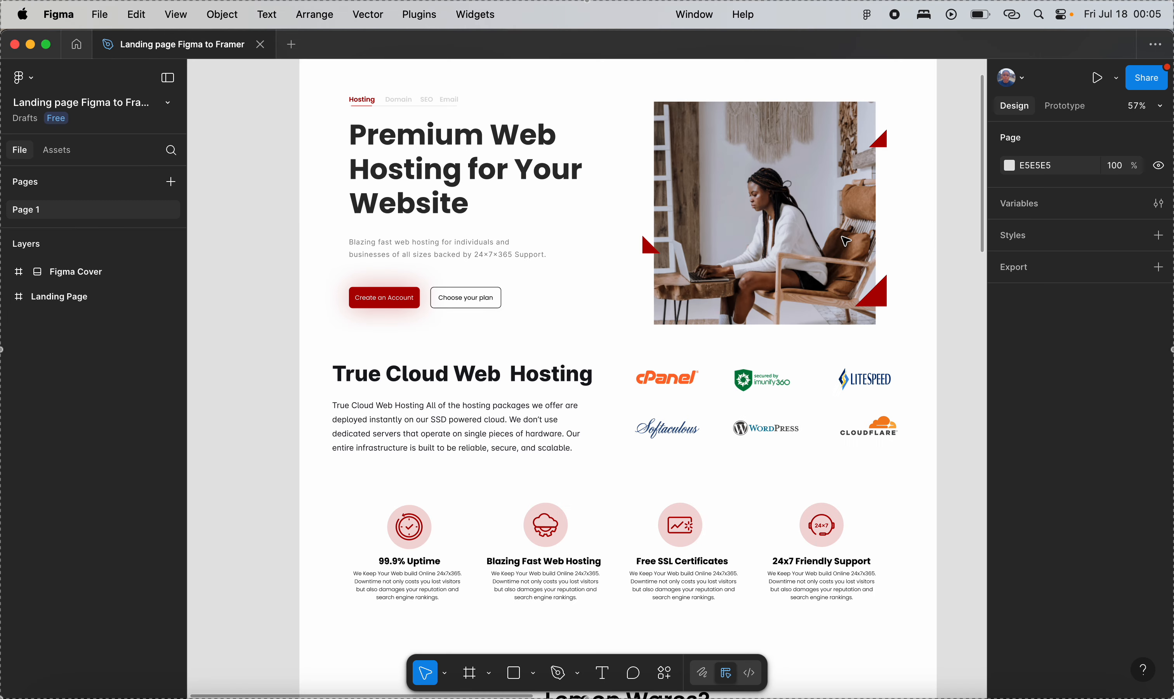
Examine the Why Us, Pricing and Hero sections of the Landing Page design in Figma.
{"action": "left_click", "coordinate": [418, 380]}
{"action": "scroll", "coordinate": [419, 379], "scroll_direction": "down", "scroll_amount": 5}
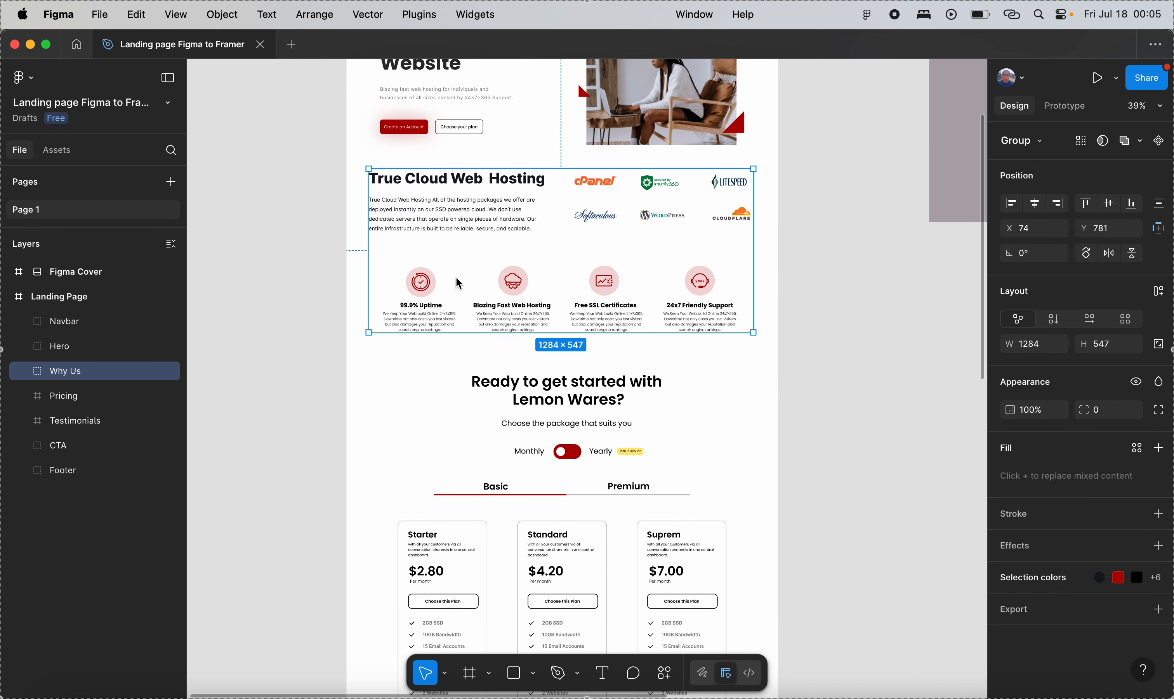
{"action": "left_click", "coordinate": [477, 454]}
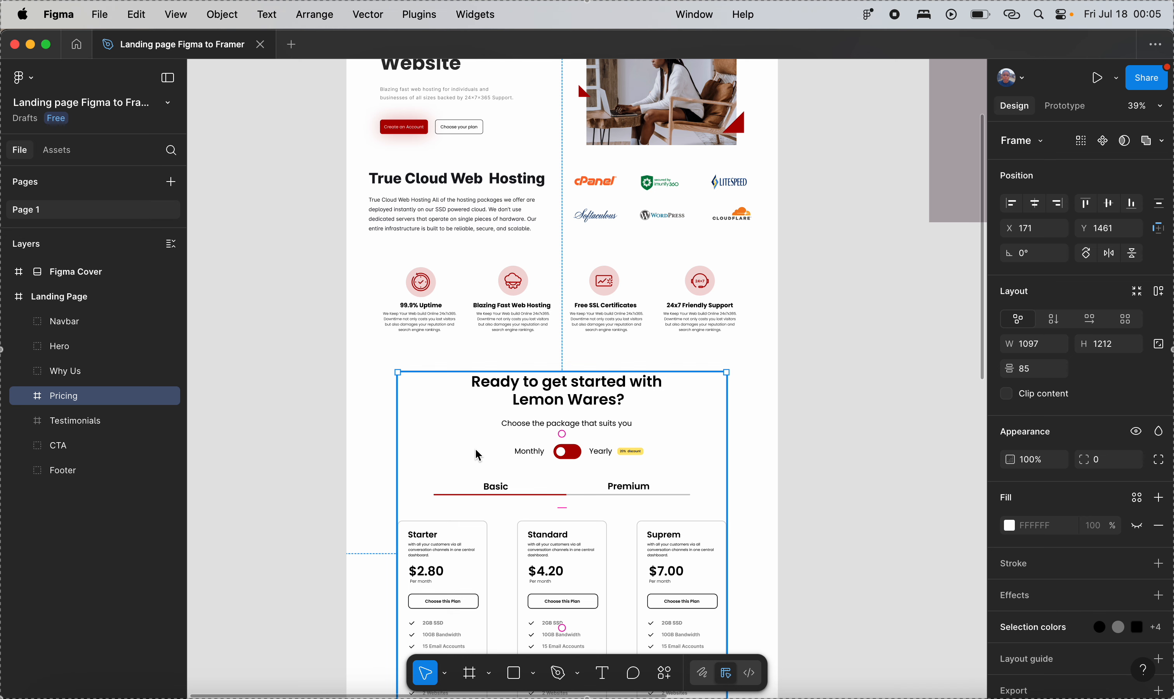
{"action": "scroll", "coordinate": [478, 357], "scroll_direction": "up", "scroll_amount": 10}
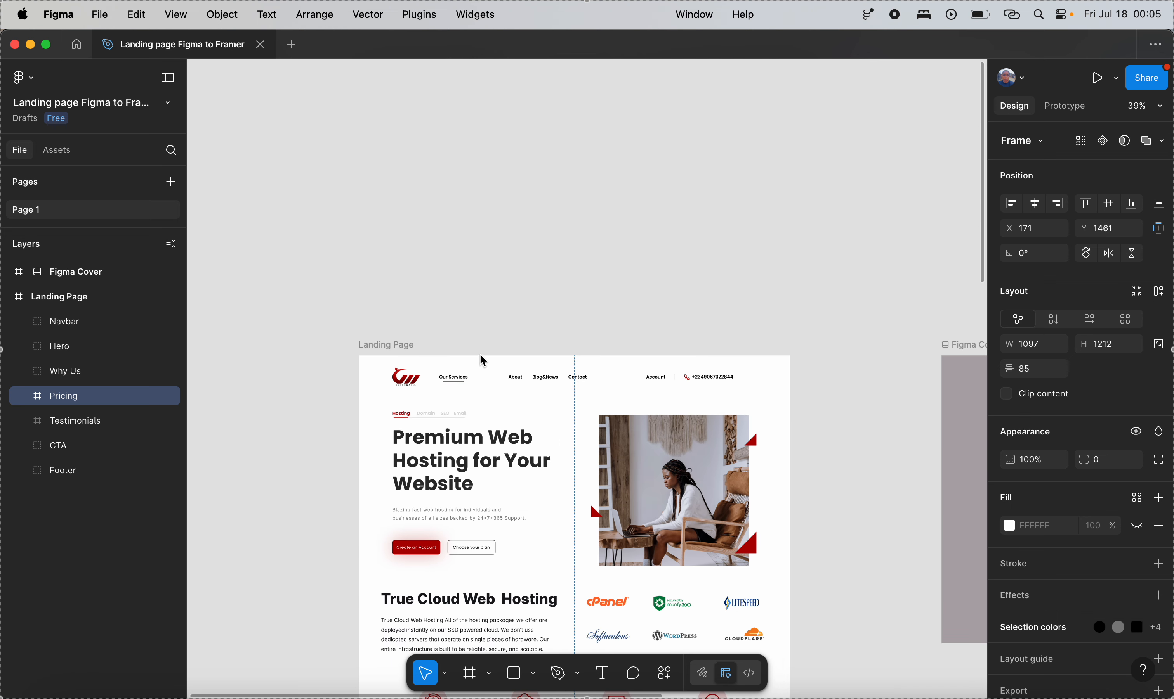
{"action": "scroll", "coordinate": [482, 360], "scroll_direction": "down", "scroll_amount": 6}
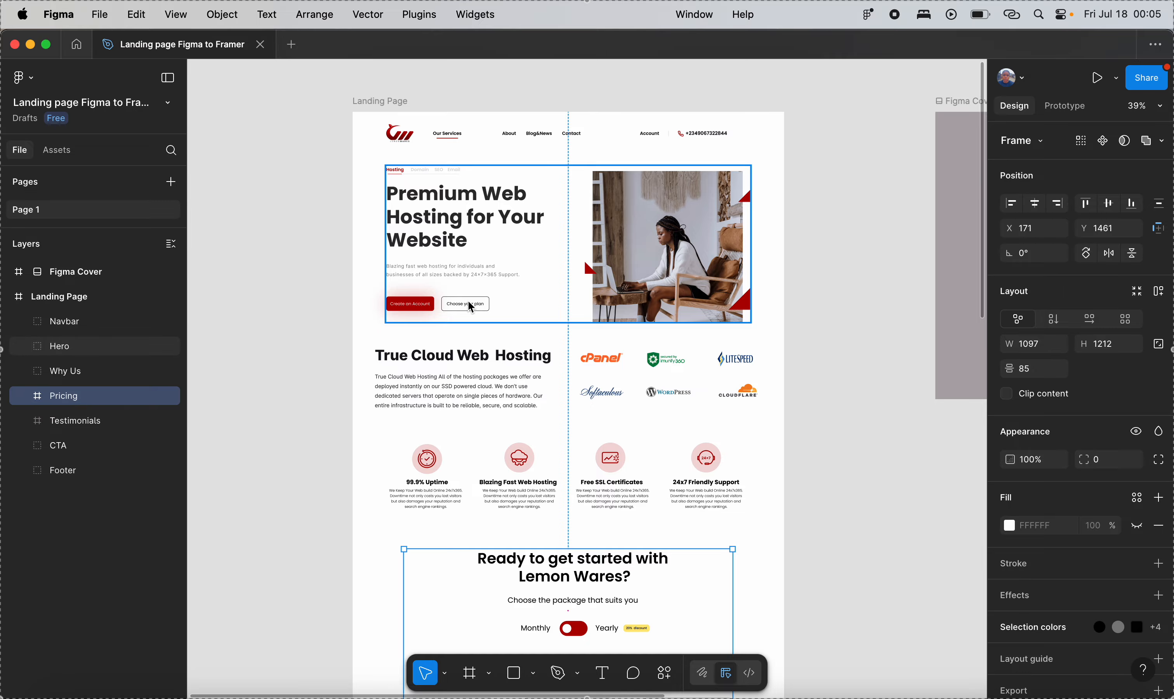
{"action": "key", "text": "ctrl+Up"}
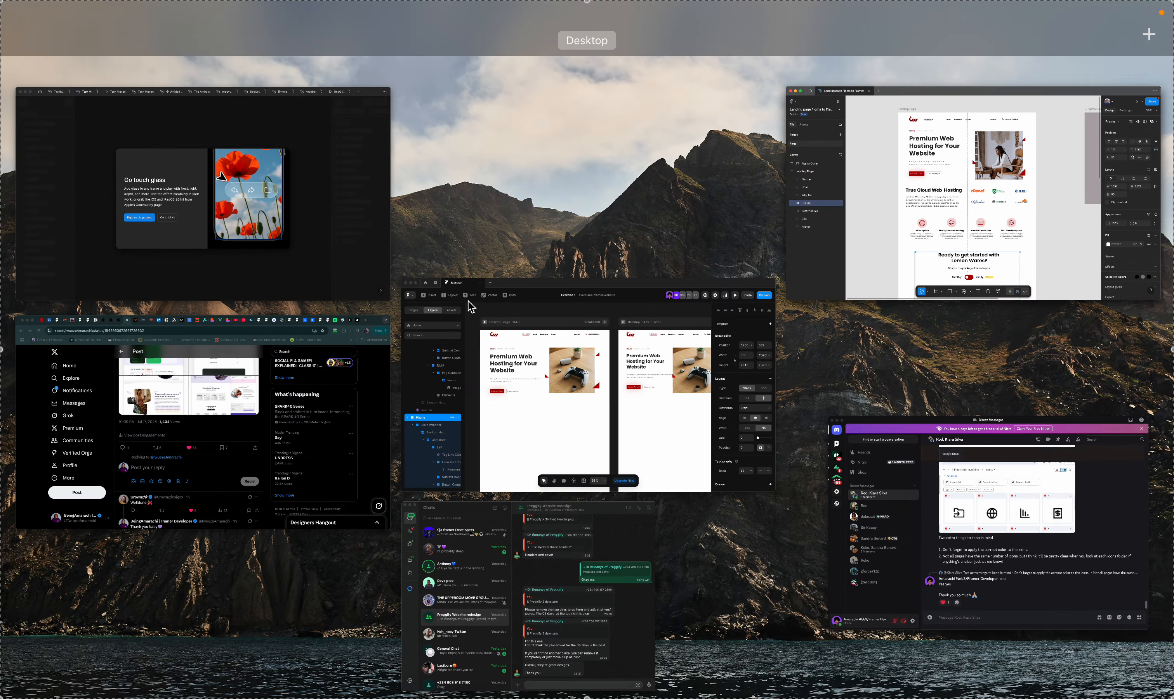
{"action": "left_click", "coordinate": [936, 195]}
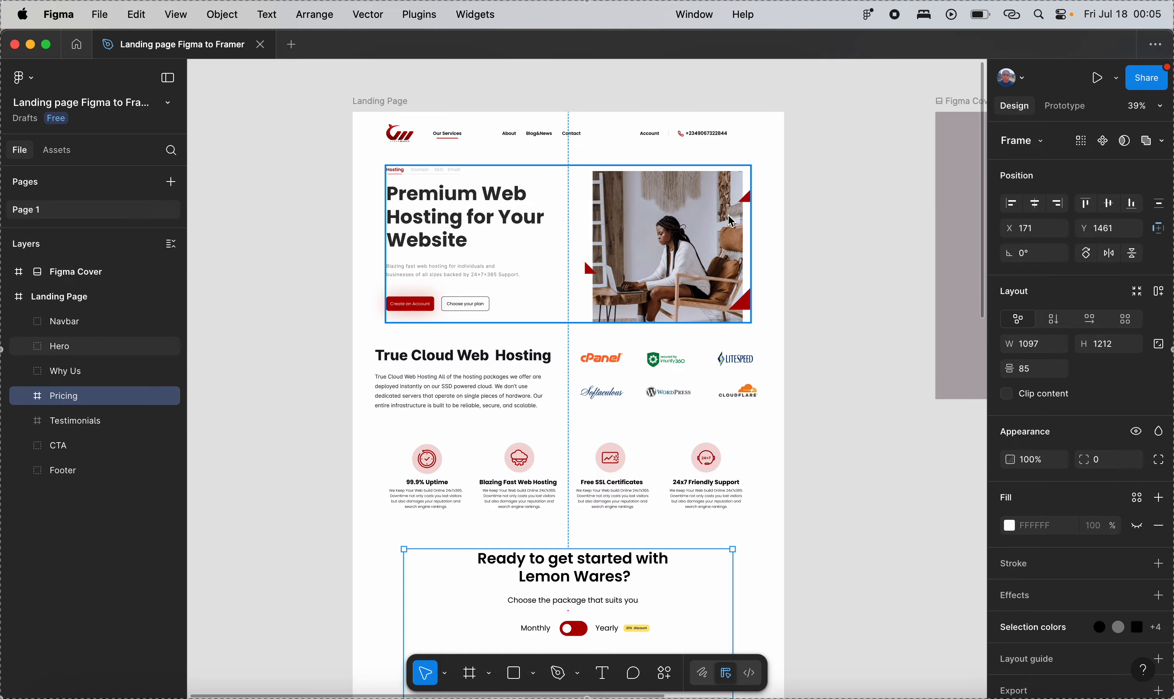
Switch back to Framer and compare the hero layouts across the Desktop, Tablet and Phone breakpoints.
{"action": "key", "text": "ctrl+Up"}
{"action": "left_click", "coordinate": [724, 380]}
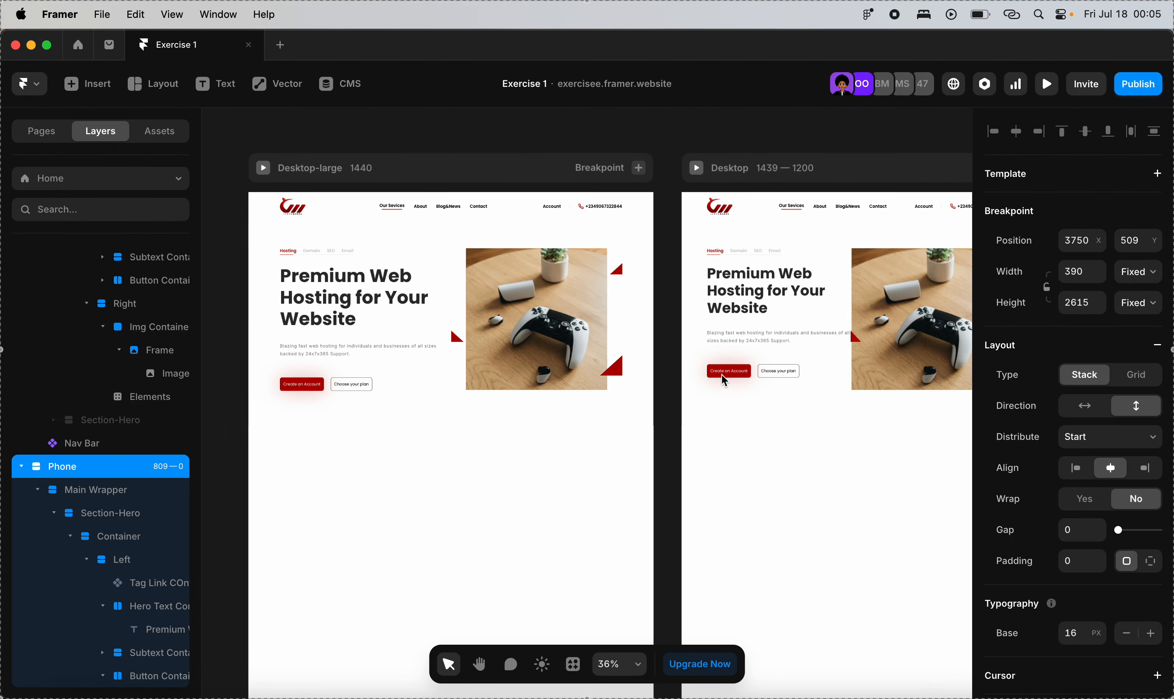
{"action": "scroll", "coordinate": [682, 347], "scroll_direction": "right", "scroll_amount": 10}
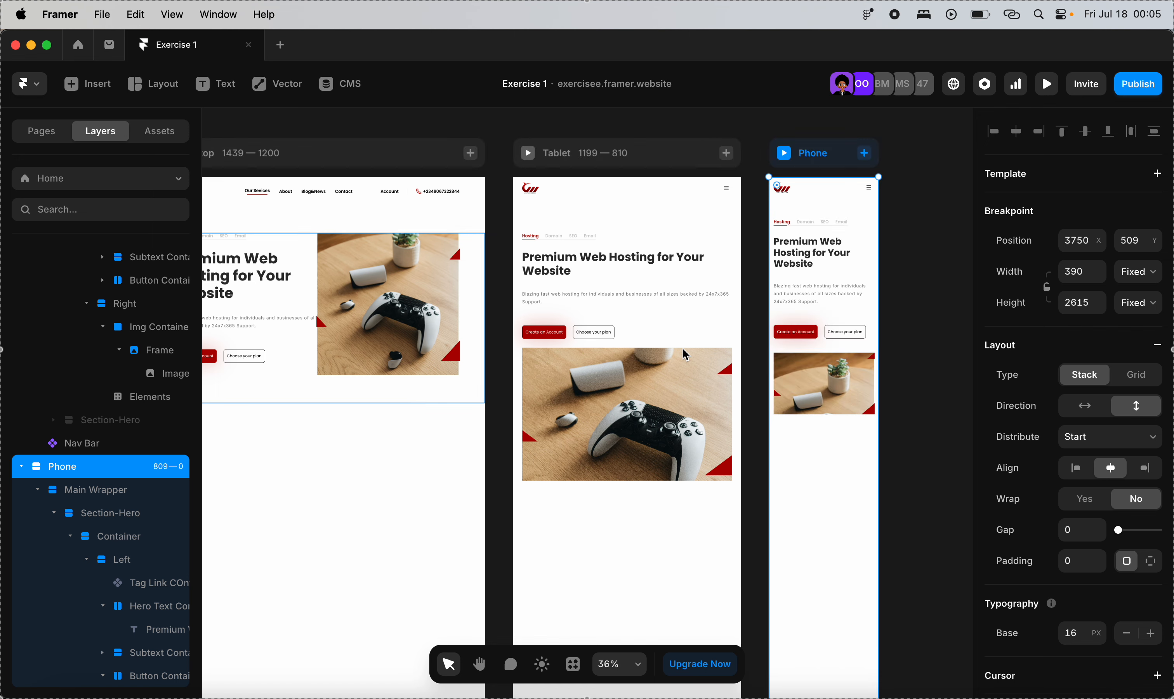
{"action": "scroll", "coordinate": [683, 350], "scroll_direction": "left", "scroll_amount": 3}
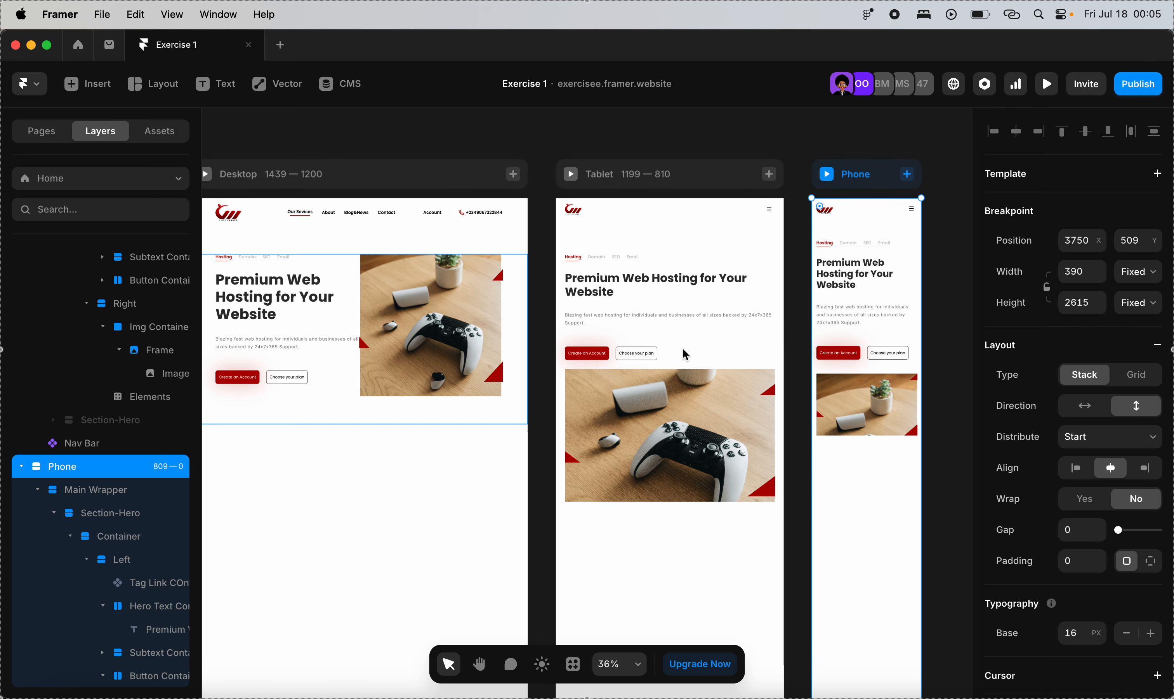
{"action": "scroll", "coordinate": [683, 350], "scroll_direction": "left", "scroll_amount": 3}
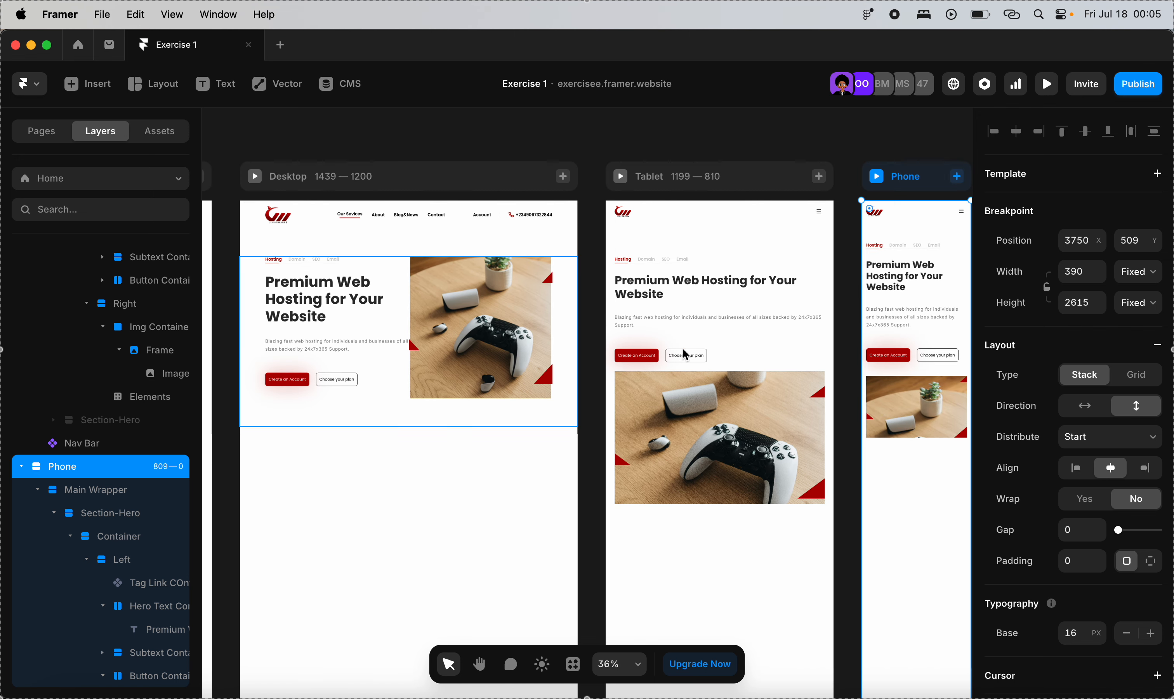
{"action": "scroll", "coordinate": [683, 353], "scroll_direction": "left", "scroll_amount": 2}
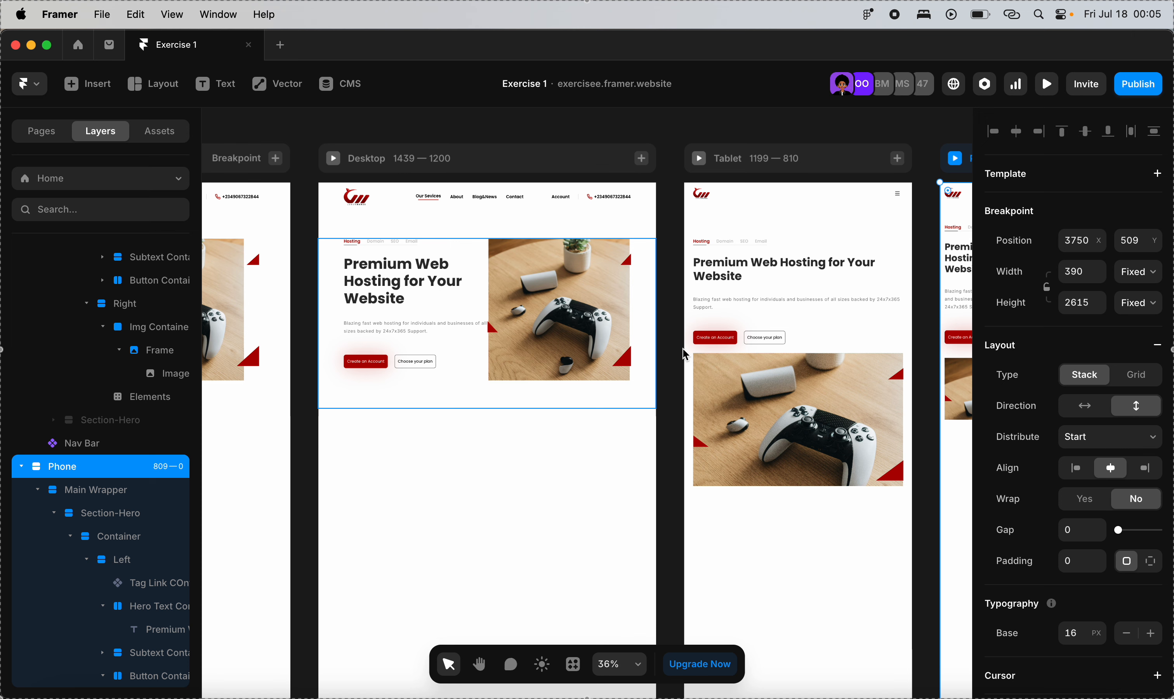
{"action": "scroll", "coordinate": [685, 355], "scroll_direction": "down", "scroll_amount": 2}
{"action": "scroll", "coordinate": [685, 355], "scroll_direction": "left", "scroll_amount": 2}
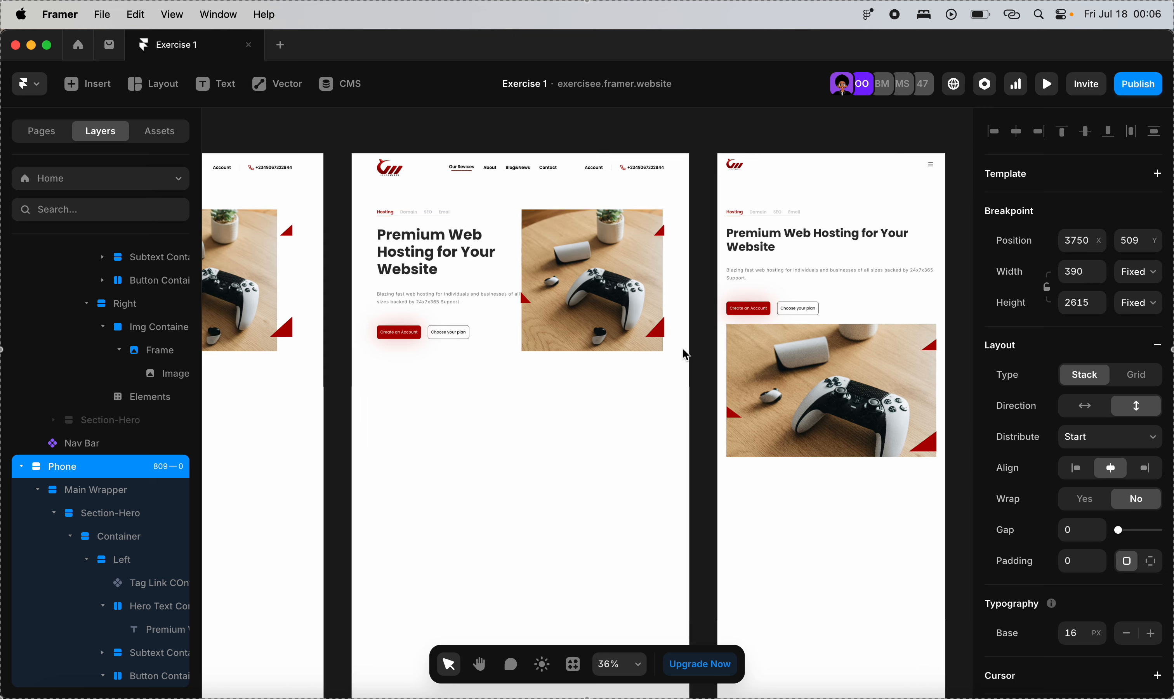